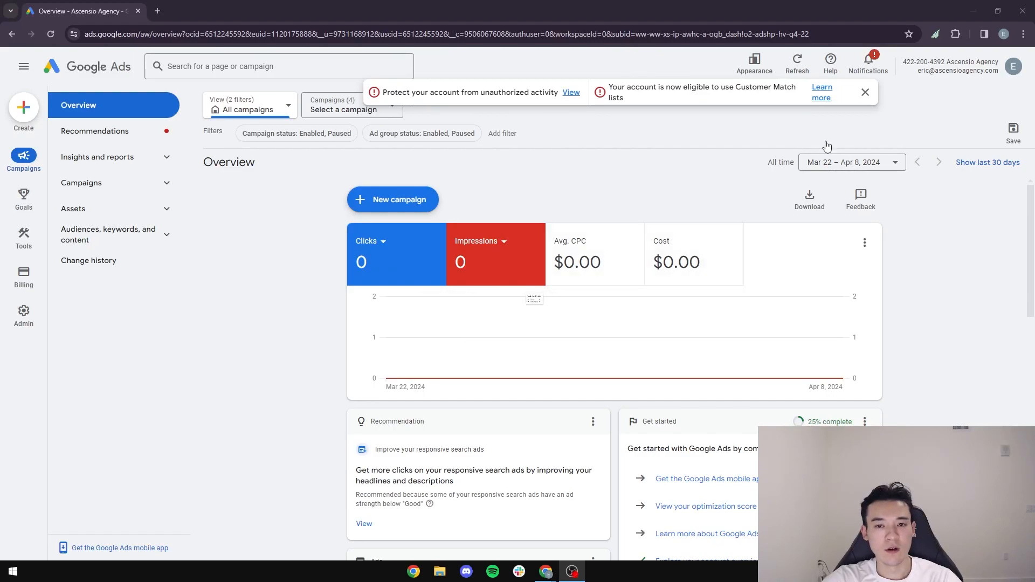
Dismiss the account notification banners and start a new campaign from the Create menu
left_click(865, 92)
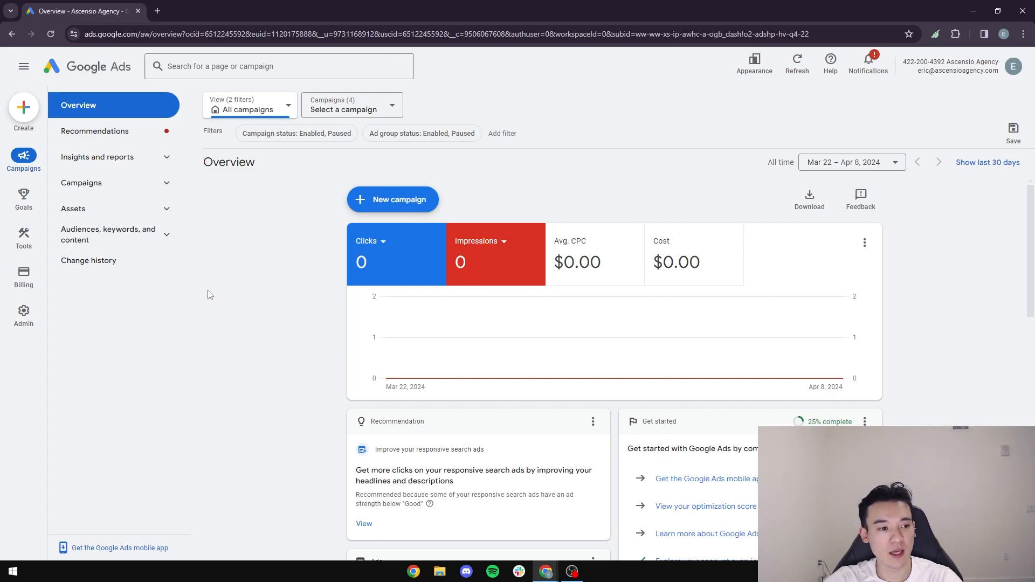
left_click(24, 107)
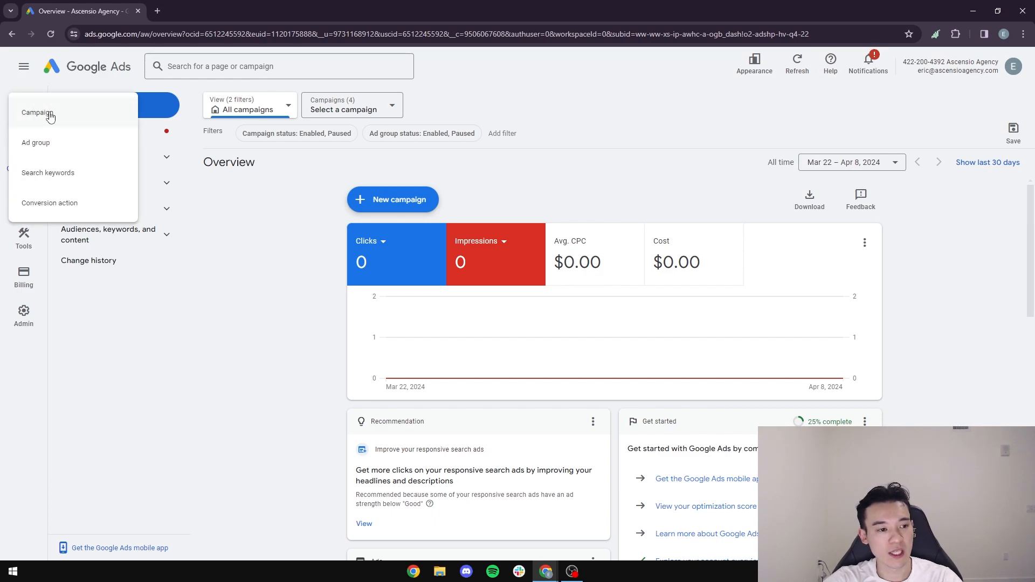
left_click(50, 117)
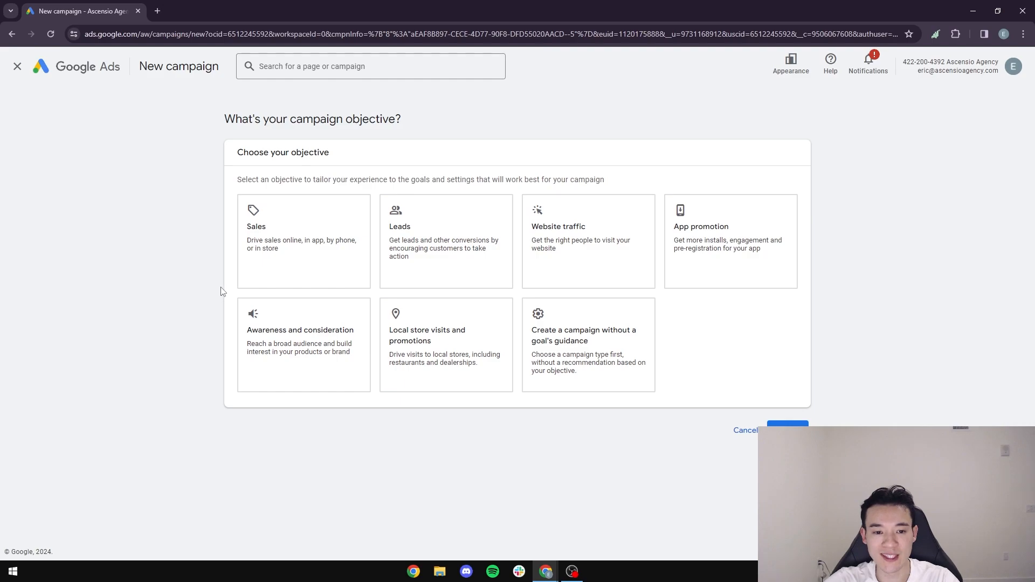
Pick the Leads objective and review its conversion goals such as Submit lead forms
left_click(443, 243)
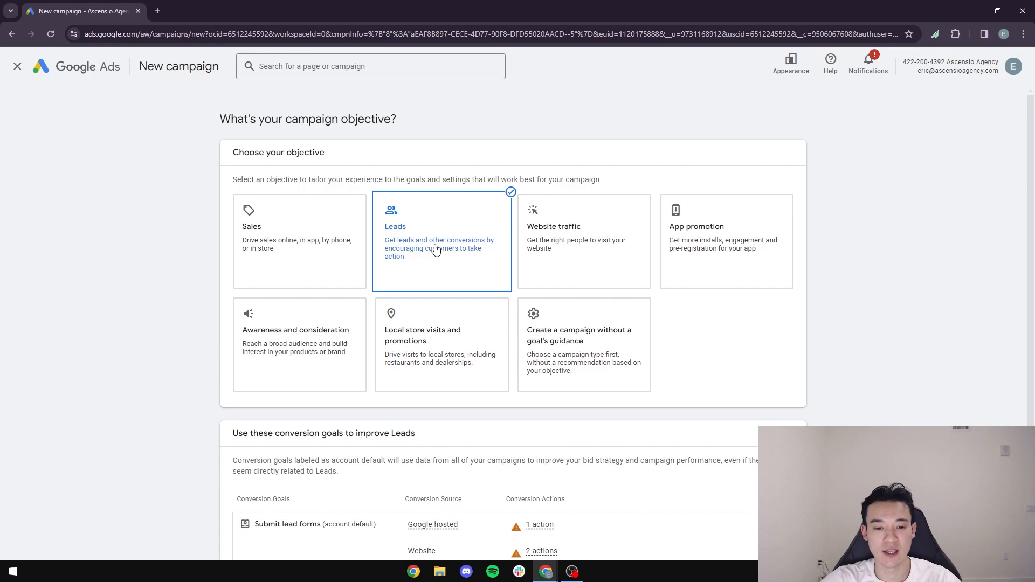
scroll(436, 249, "down", 1)
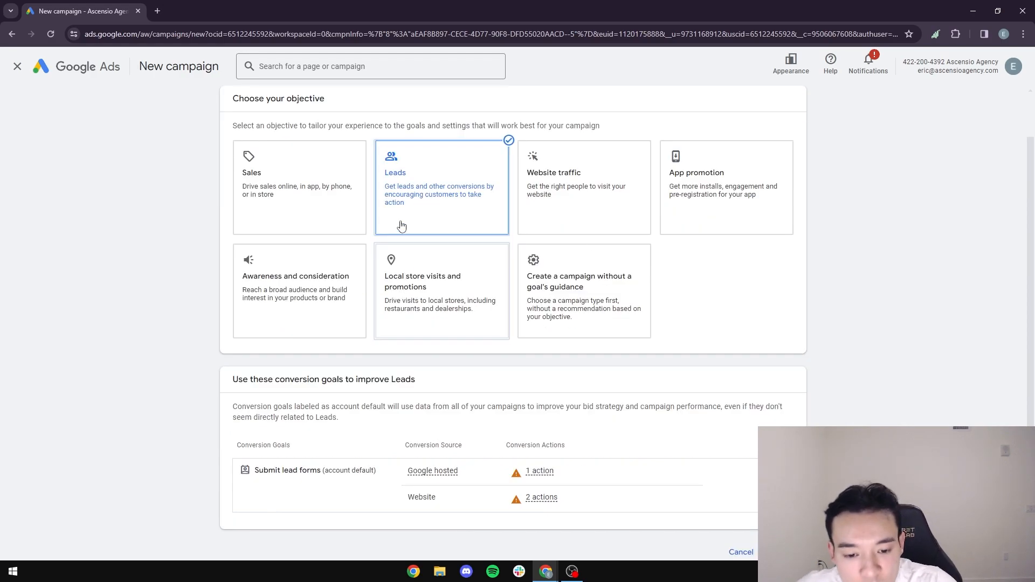
scroll(401, 226, "down", 1)
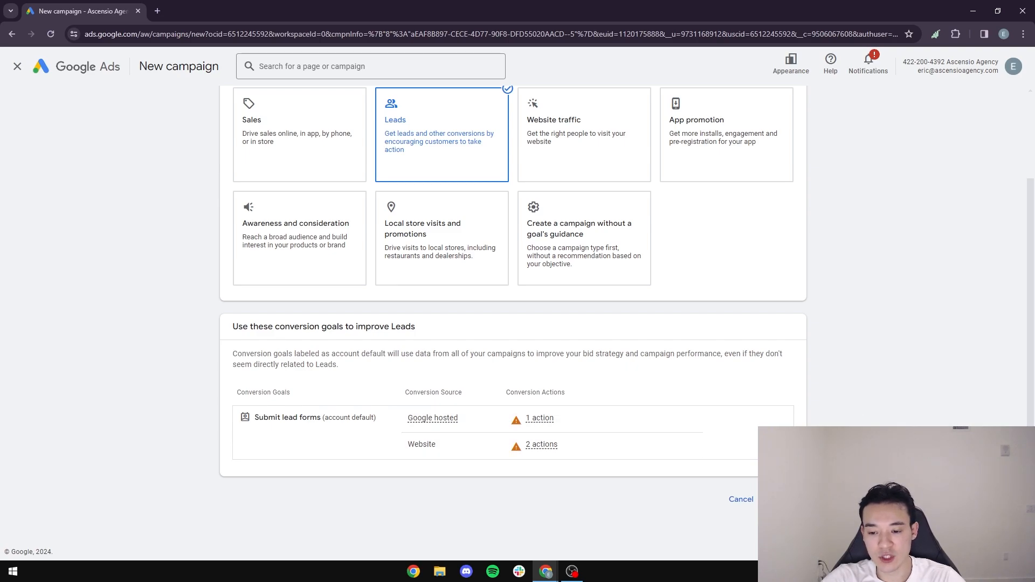
Continue to campaign types and select the Search card for campaign Leads-Search-11
left_click(775, 499)
scroll(569, 468, "down", 5)
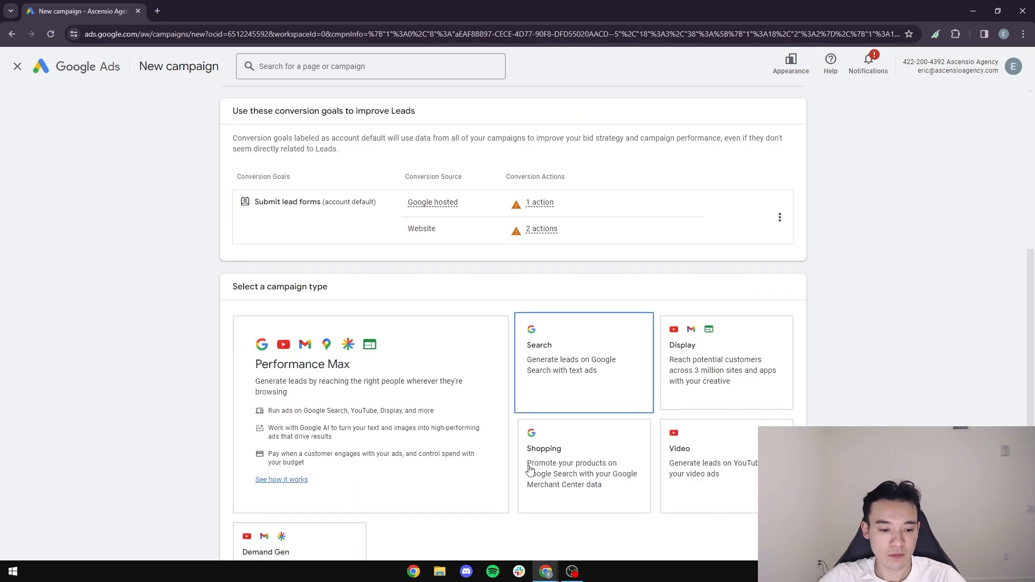
scroll(157, 388, "down", 2)
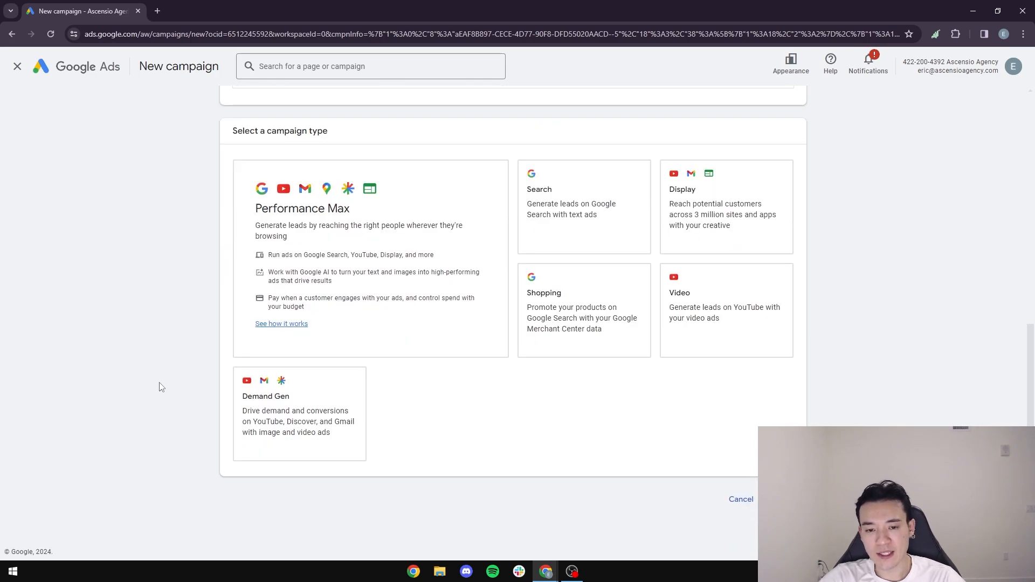
left_click(574, 229)
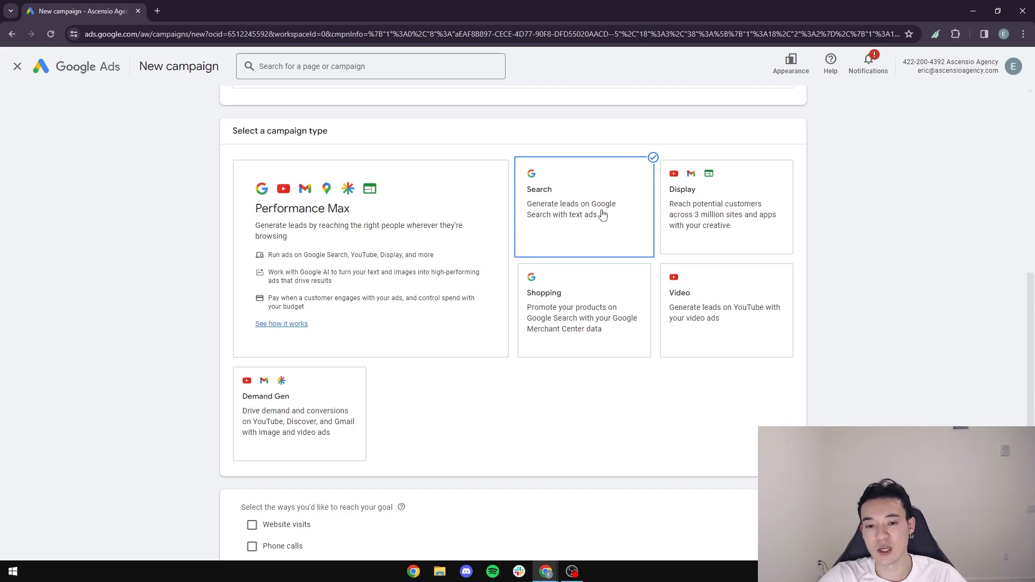
left_click(574, 207)
Keep Search selected and tick Website visits and Phone calls as ways to reach the goal
left_click(575, 207)
scroll(547, 254, "down", 3)
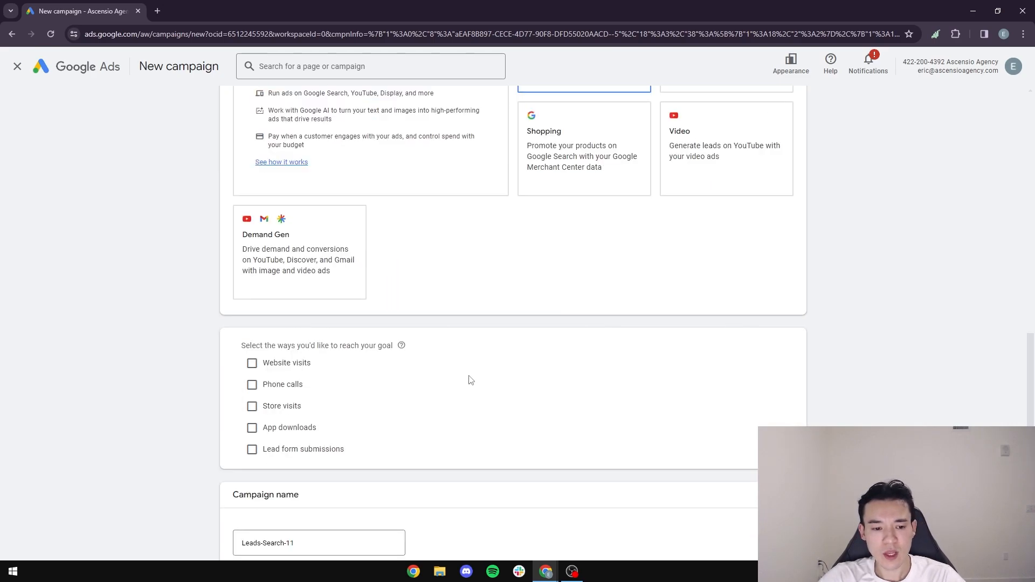
scroll(434, 328, "down", 1)
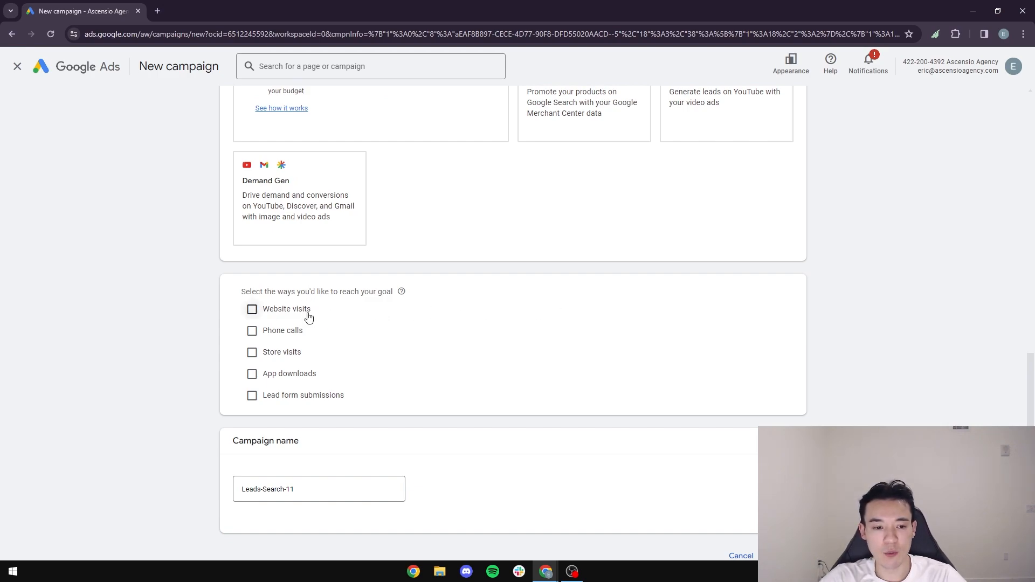
left_click(294, 313)
left_click(283, 369)
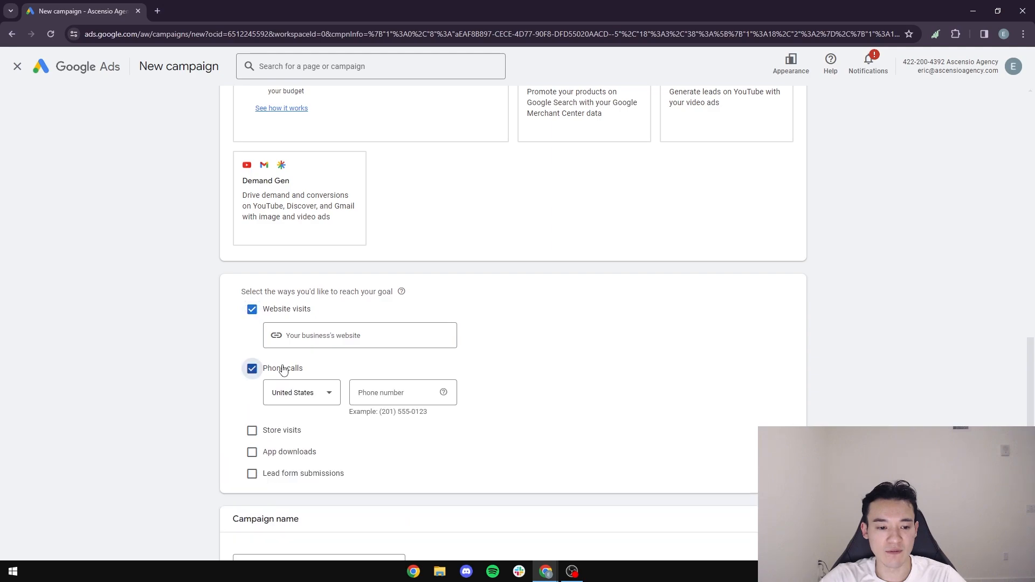
scroll(280, 364, "down", 2)
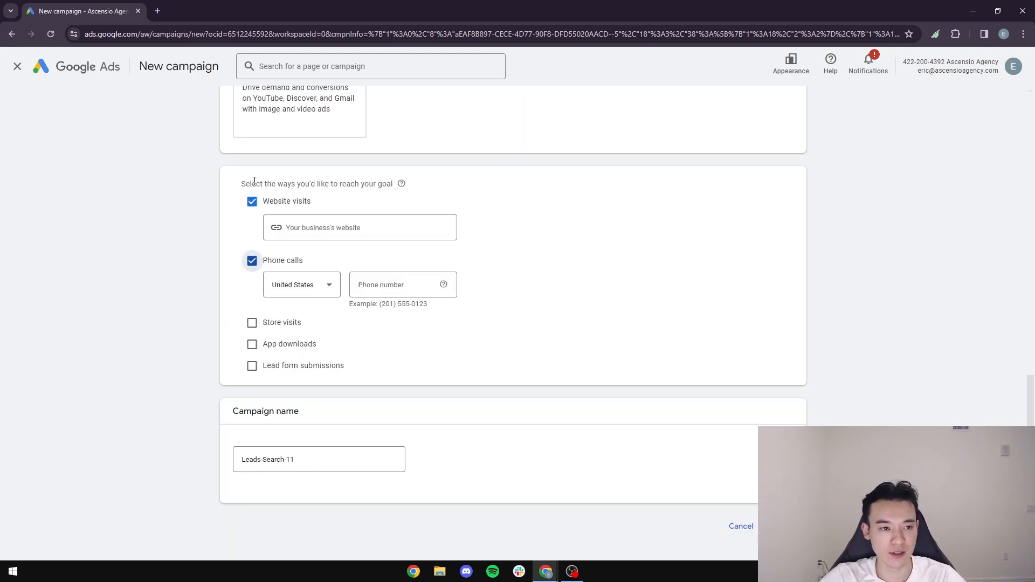
scroll(270, 227, "up", 1)
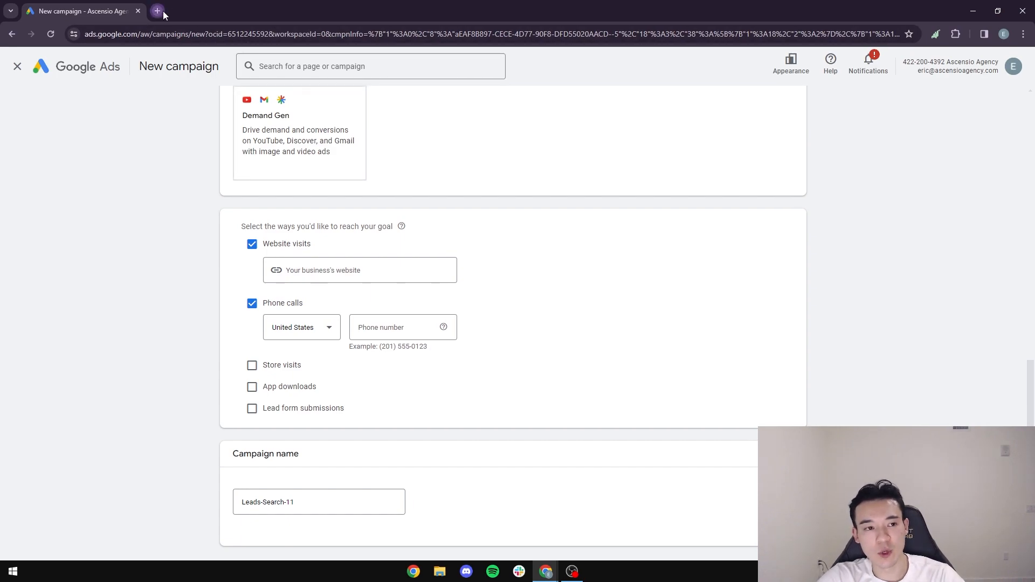
left_click(159, 11)
Search Google for 'hair salon near me', open the Bombshell Salon - Santa Monica site, and select its URL
left_click(486, 199)
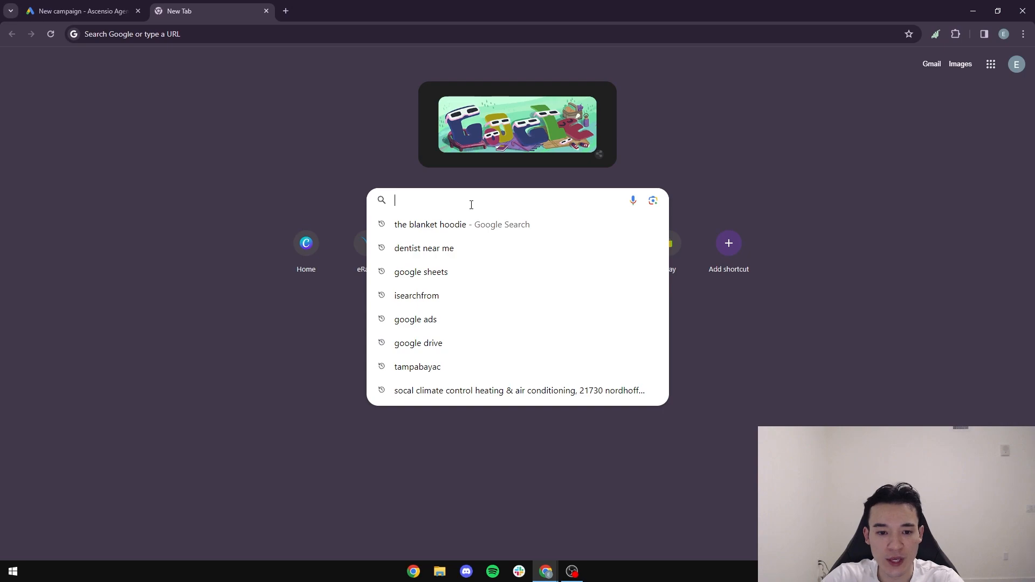
type("hair salon near")
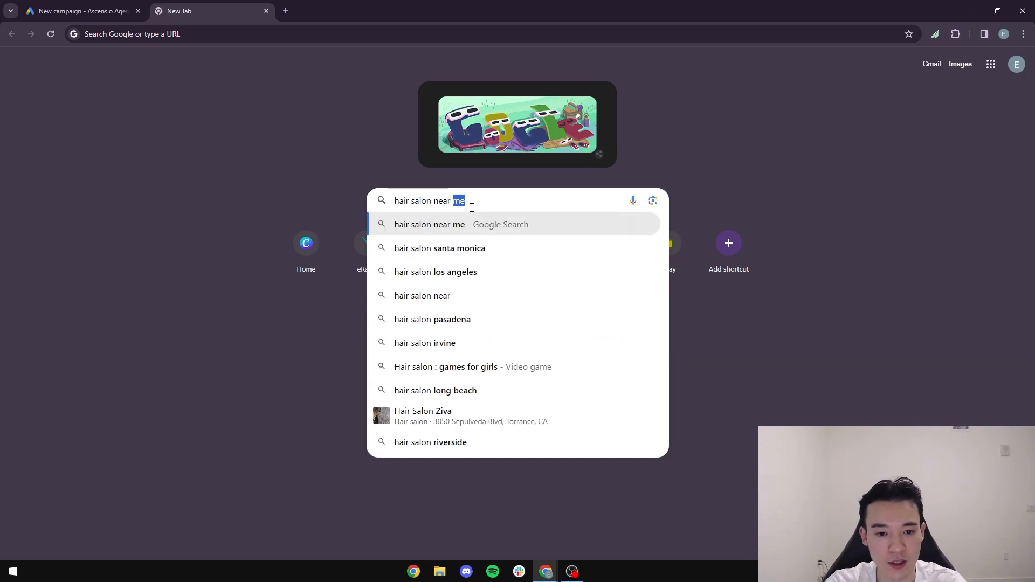
key("Return")
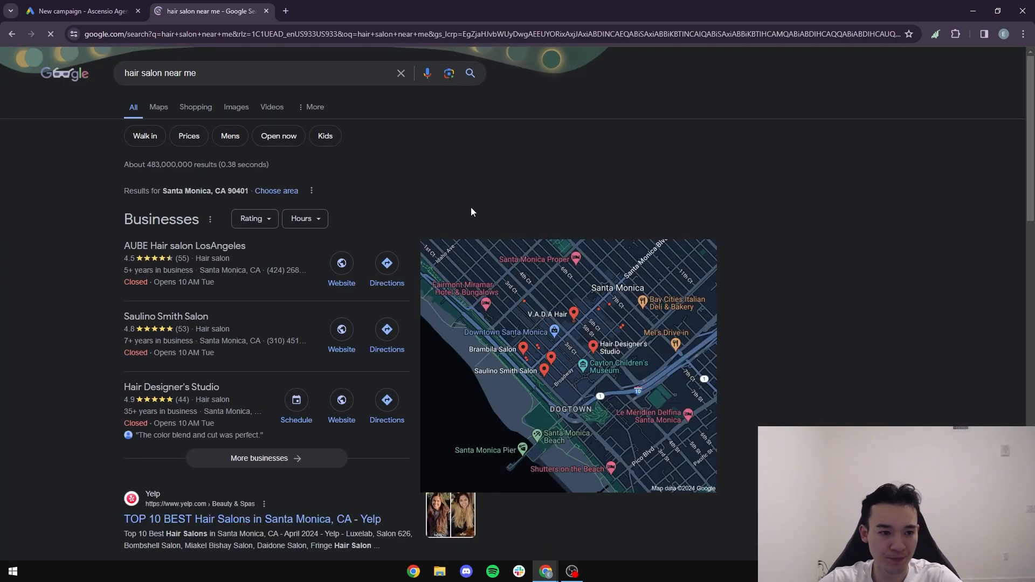
scroll(334, 132, "down", 10)
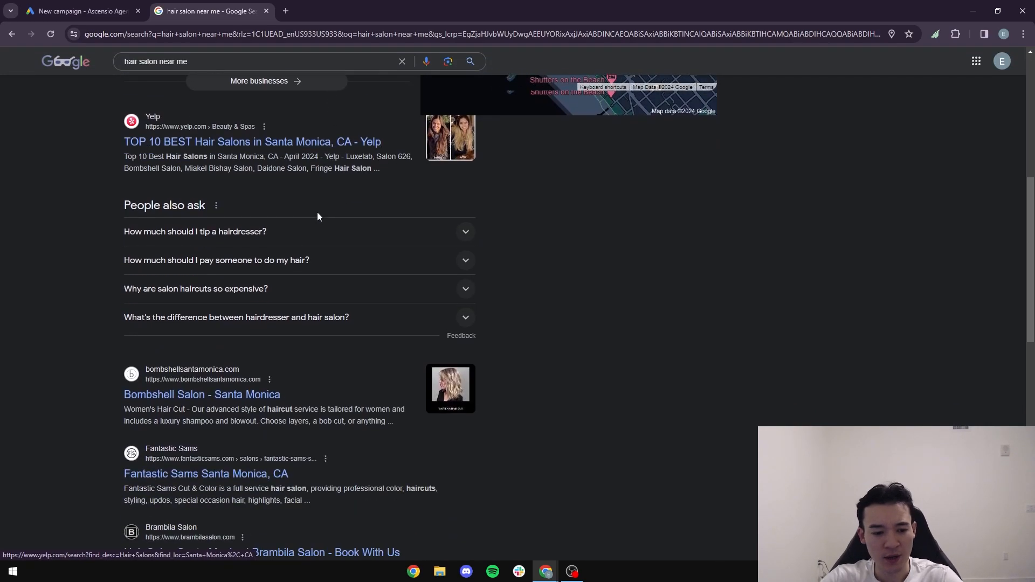
left_click(248, 236)
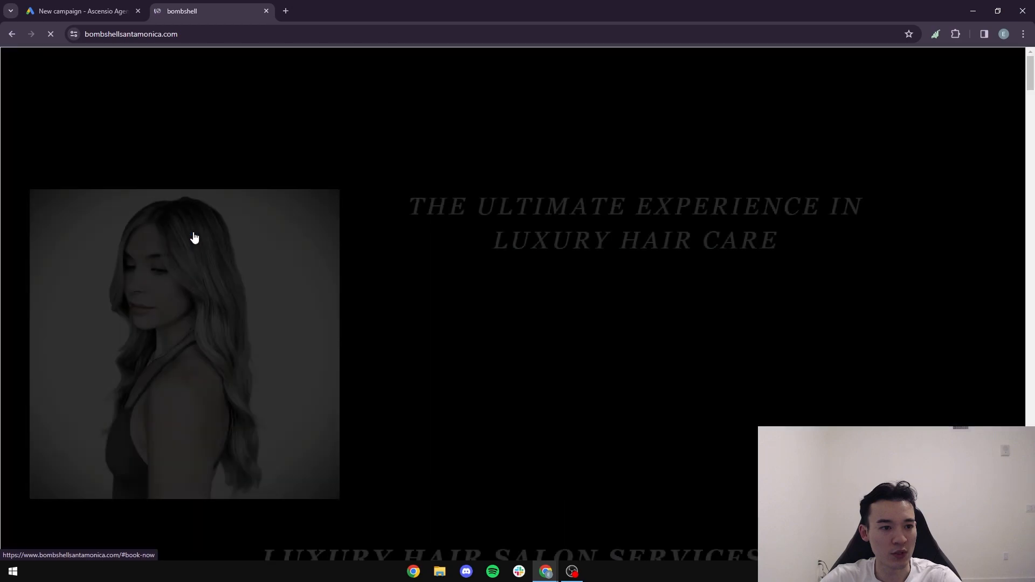
scroll(386, 214, "down", 3)
scroll(386, 213, "down", 3)
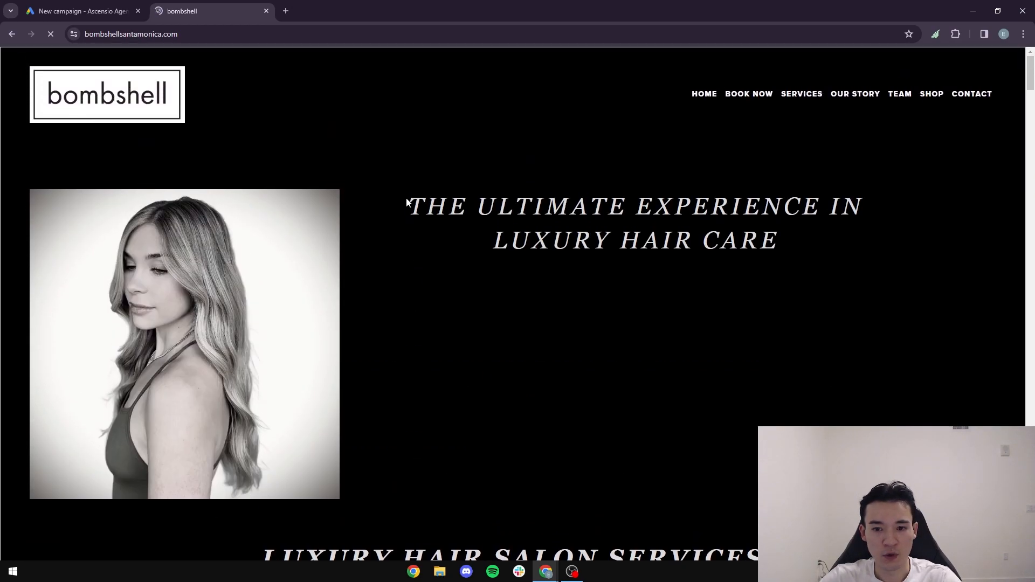
left_click(222, 41)
key("ctrl+c")
left_click(84, 11)
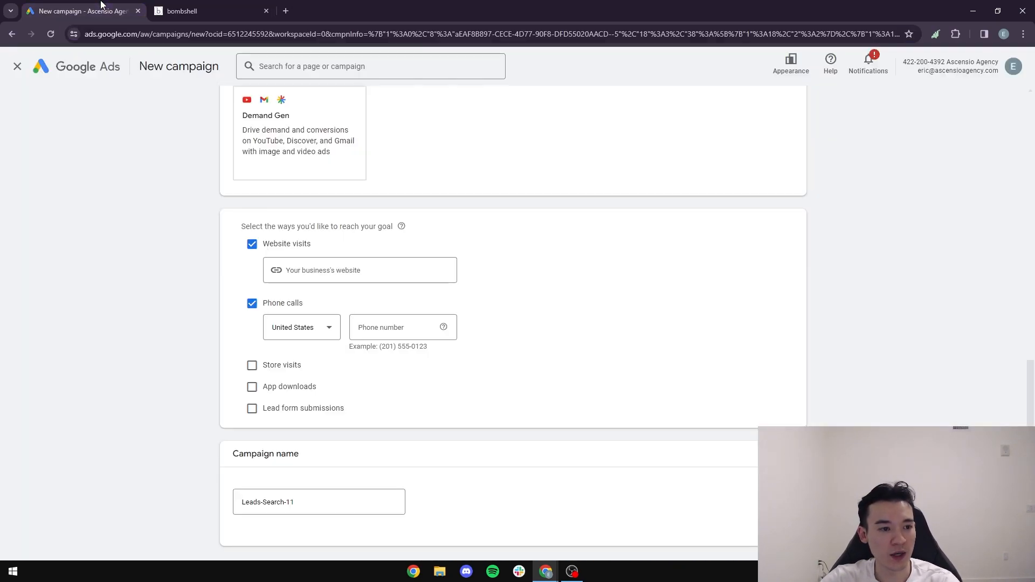
left_click(360, 270)
key("ctrl+v")
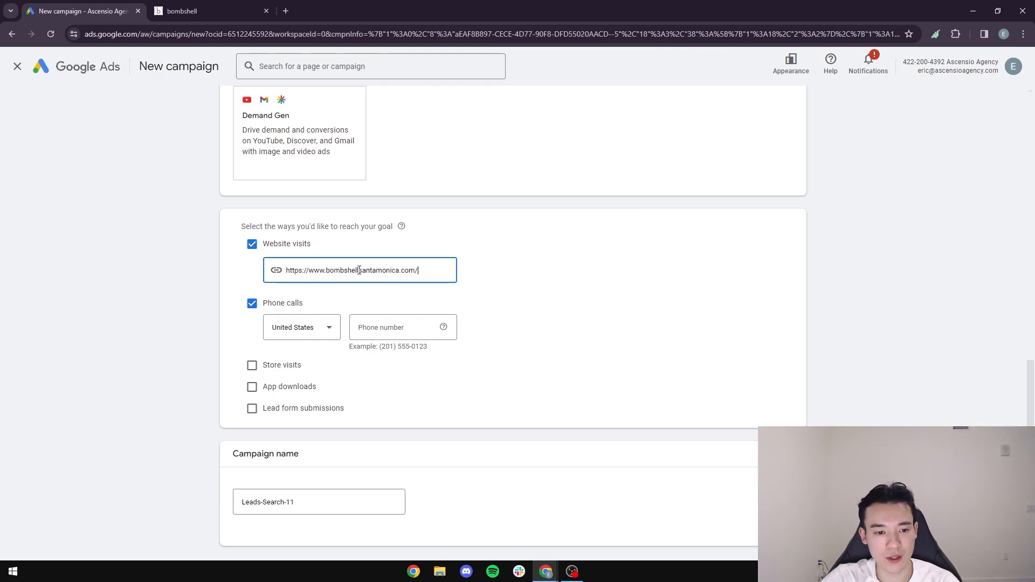
Copy the salon's phone number from the site footer into the campaign's Phone number field
left_click(205, 11)
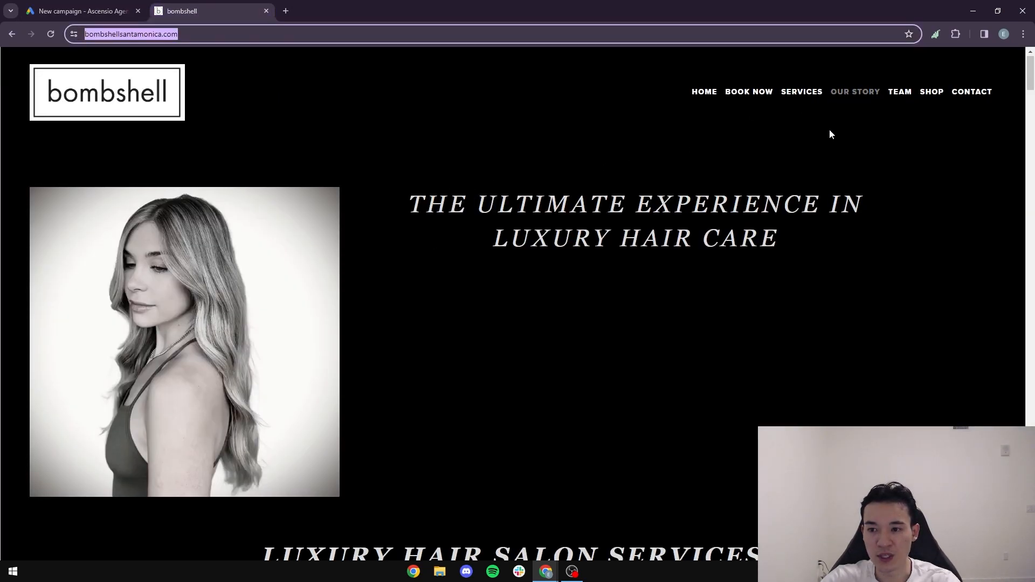
scroll(677, 334, "down", 15)
scroll(670, 337, "down", 20)
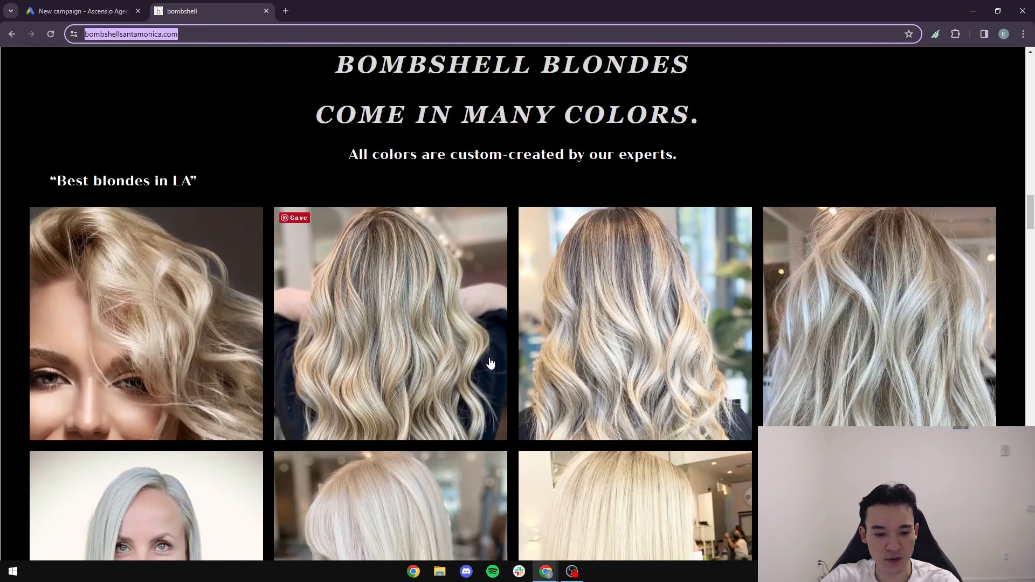
scroll(452, 382, "down", 20)
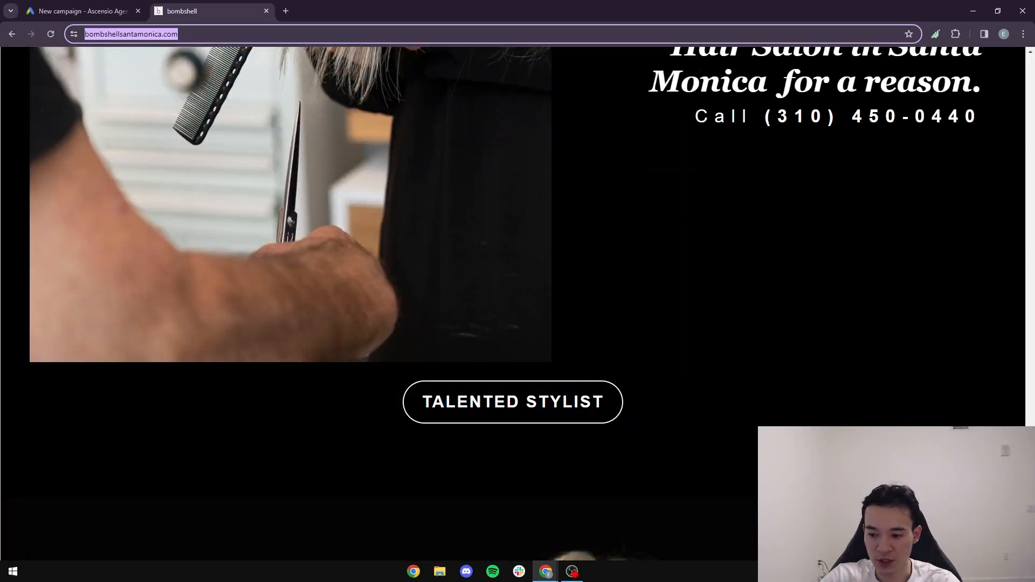
scroll(513, 273, "down", 10)
left_click_drag(166, 483, 27, 483)
key("ctrl+c")
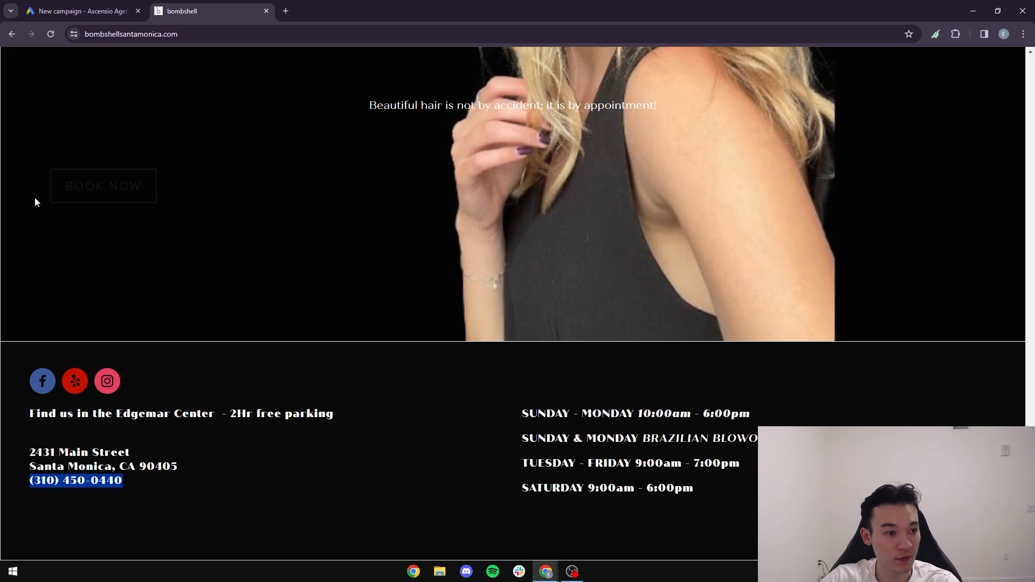
left_click(67, 15)
left_click(413, 326)
key("ctrl+v")
left_click(173, 378)
left_click_drag(331, 503, 136, 500)
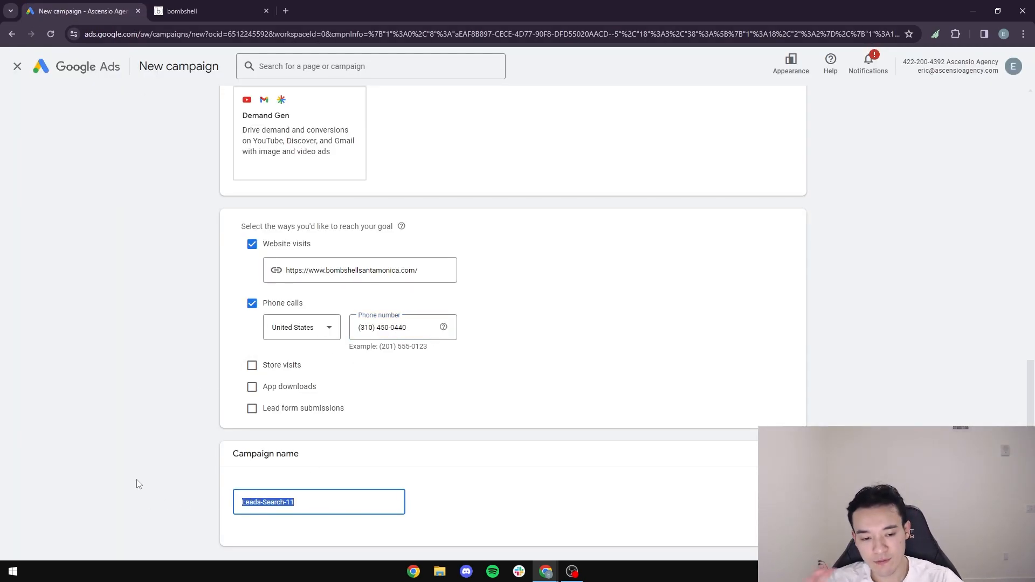
Replace the default campaign name with 'Bomb Shell - Santa Monica, CA'
scroll(368, 384, "down", 2)
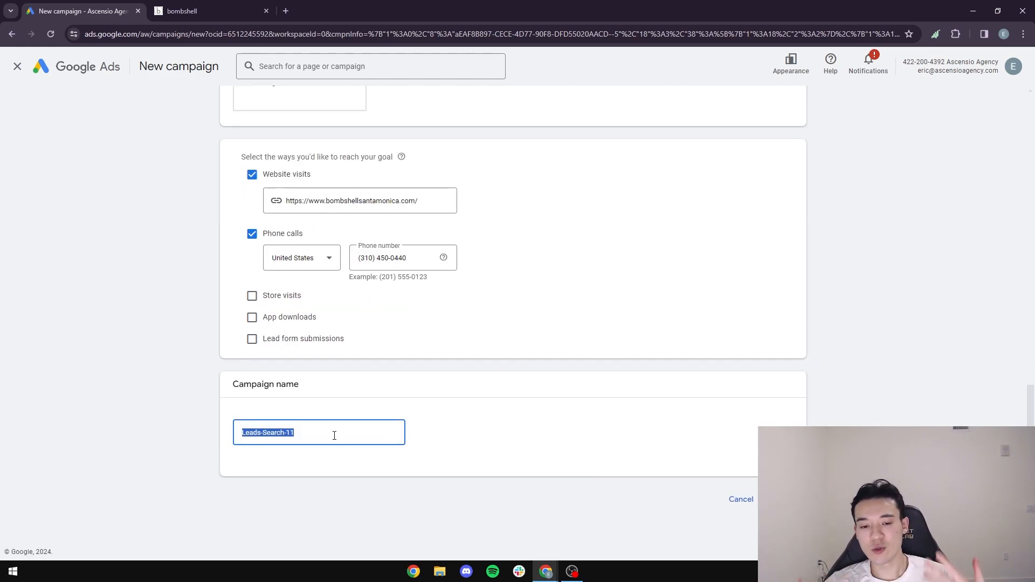
key("BackSpace")
type("Bomb Shell - Santa Monica, CA")
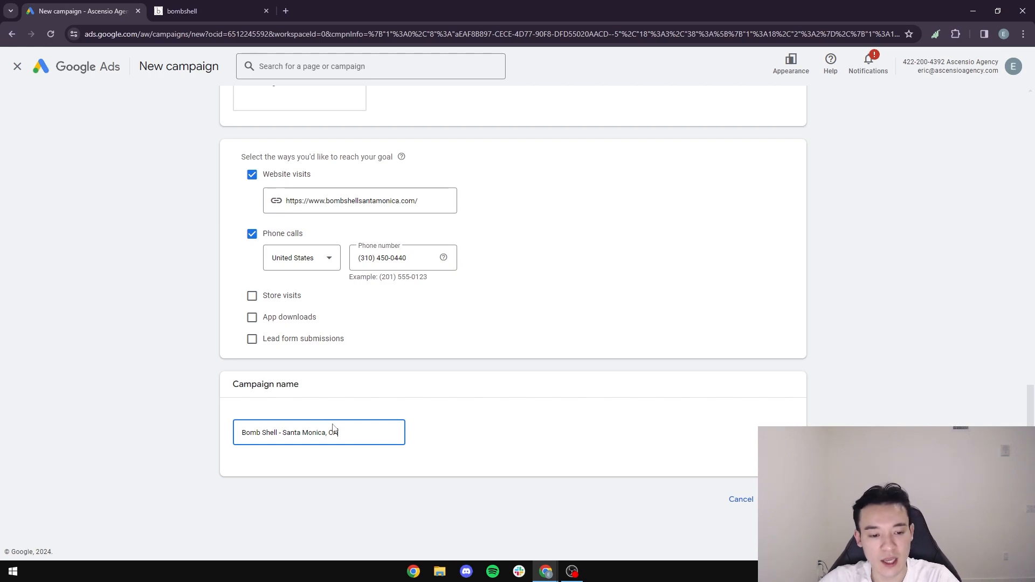
left_click_drag(333, 429, 150, 436)
left_click(150, 435)
left_click_drag(336, 433, 215, 442)
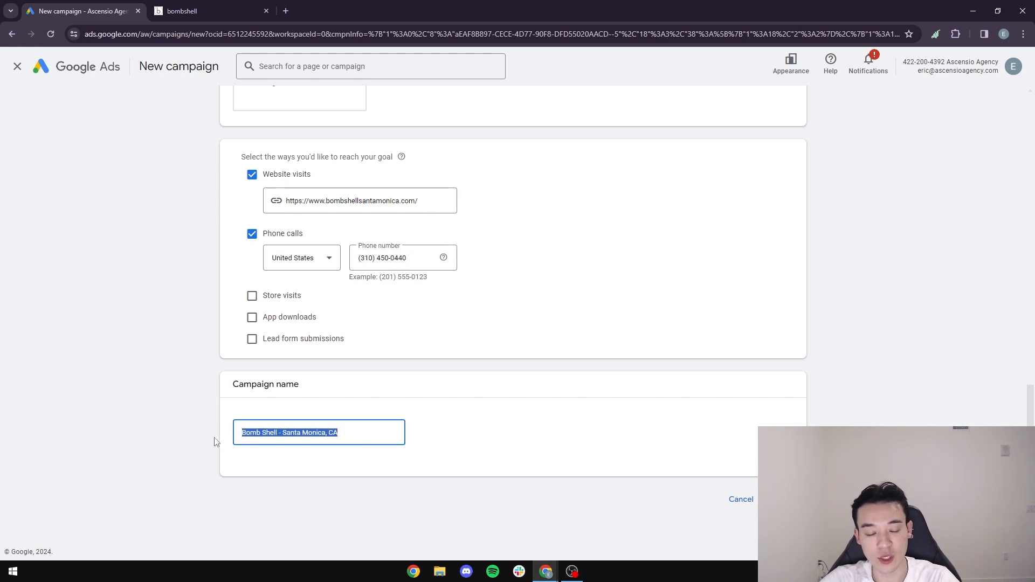
left_click(362, 430)
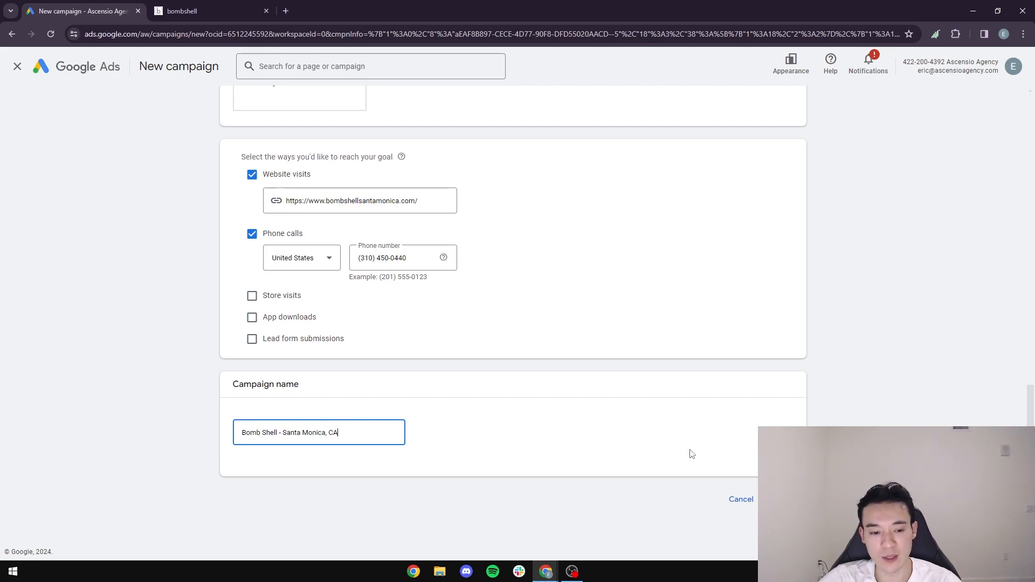
left_click_drag(374, 431, 174, 435)
Continue and choose Start new instead of resuming a saved draft
left_click(174, 434)
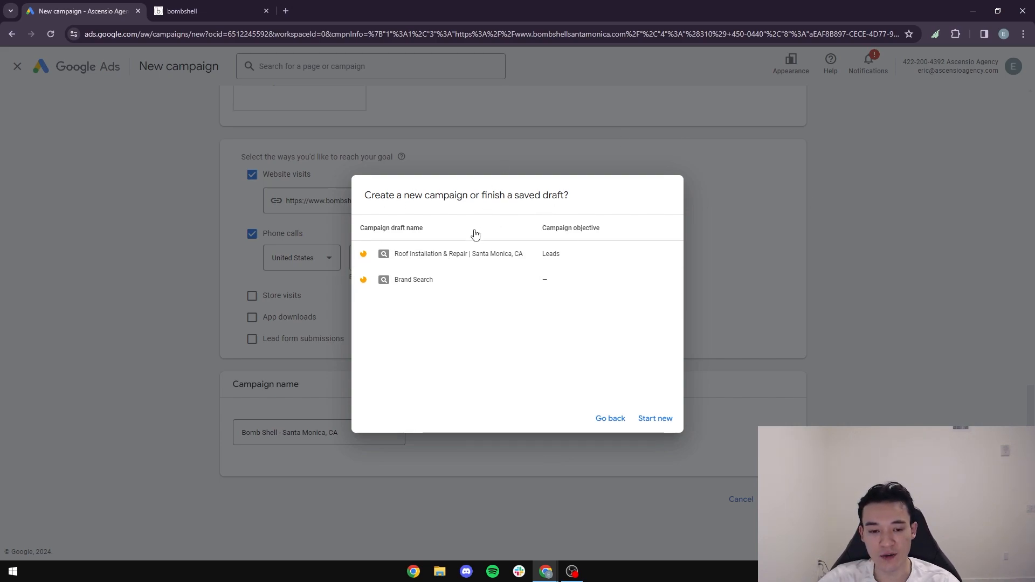
left_click(662, 420)
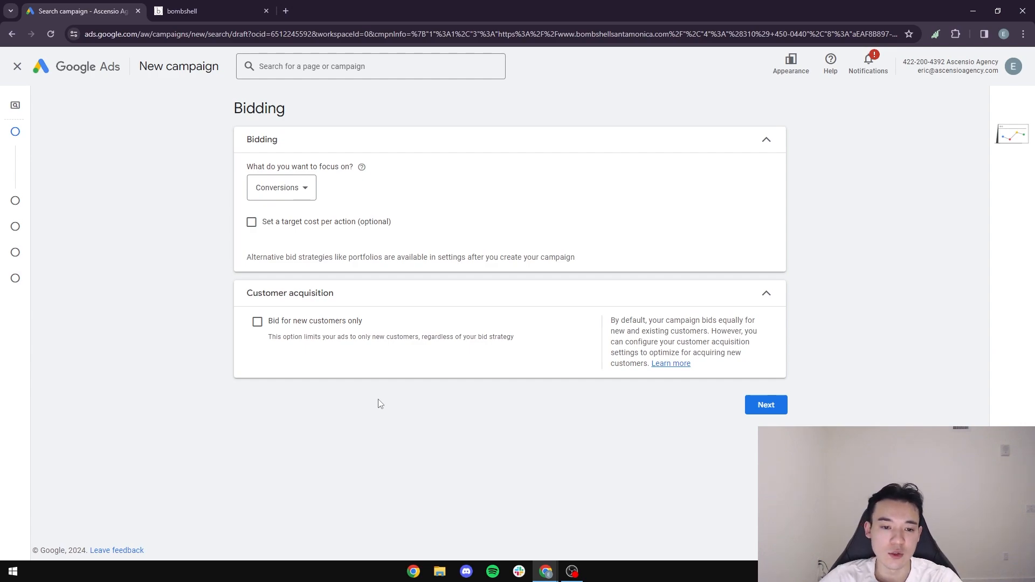
Leave the bidding focus on Conversions and advance to Campaign settings
left_click(290, 194)
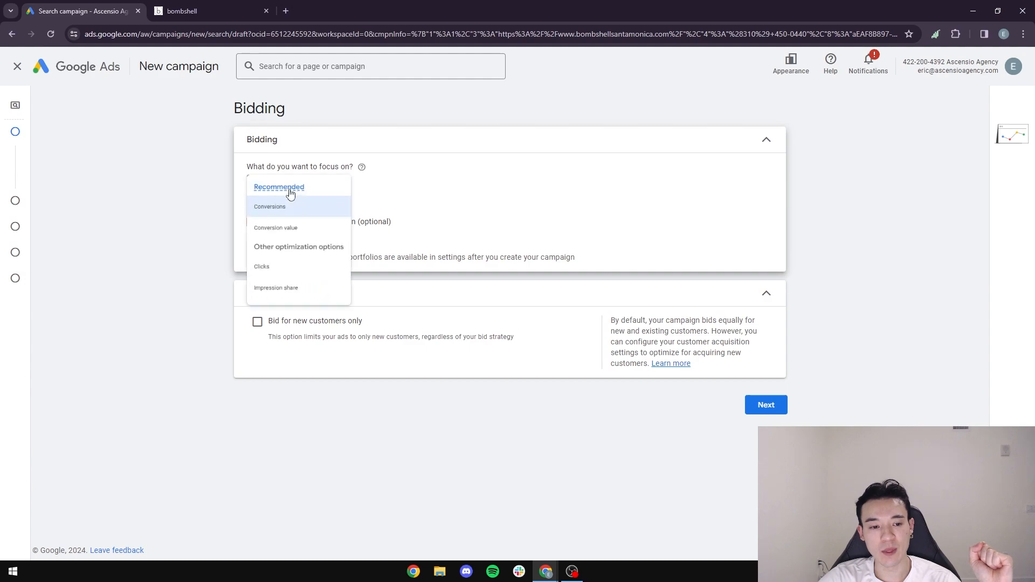
left_click(195, 225)
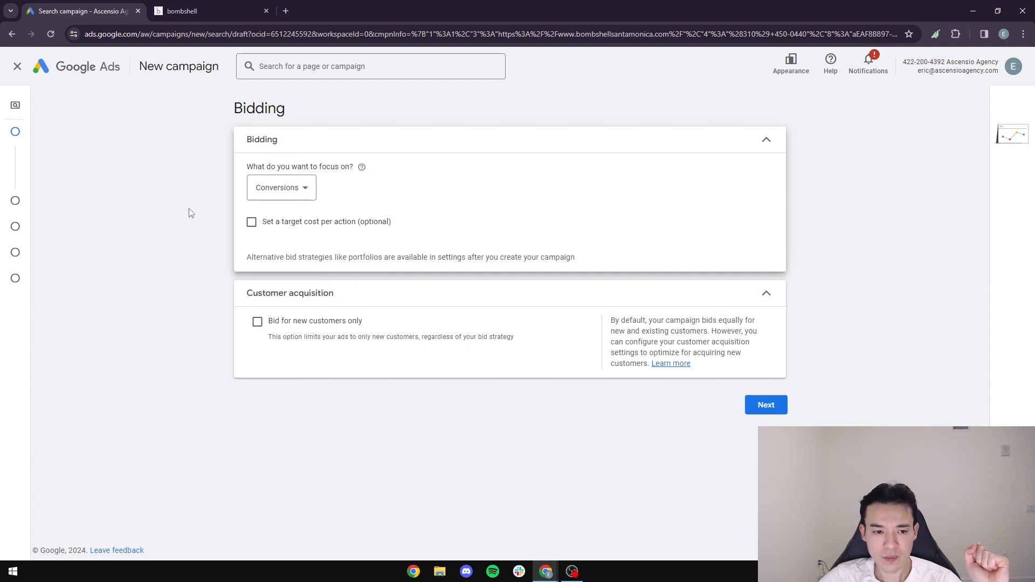
left_click(289, 190)
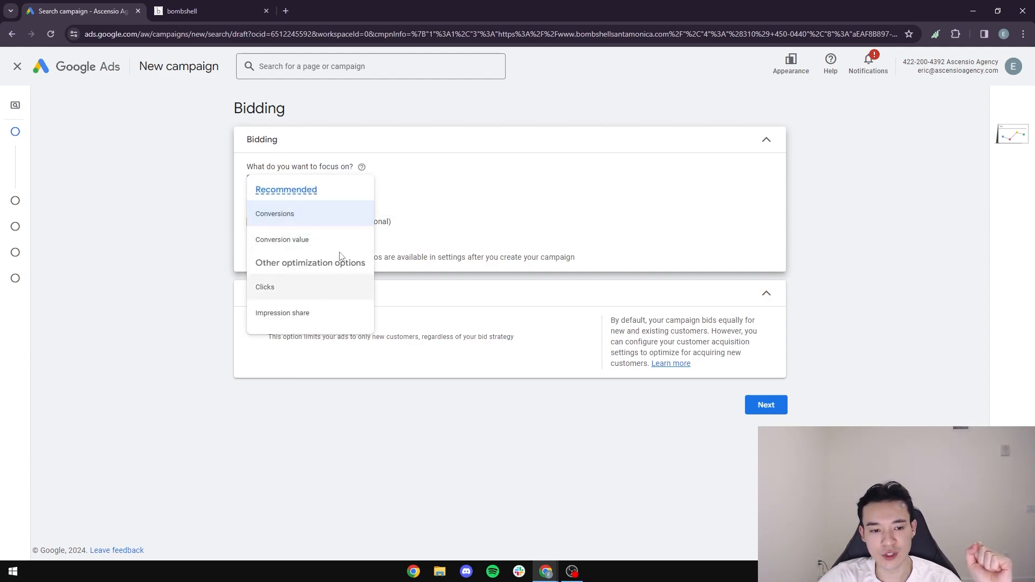
left_click(193, 224)
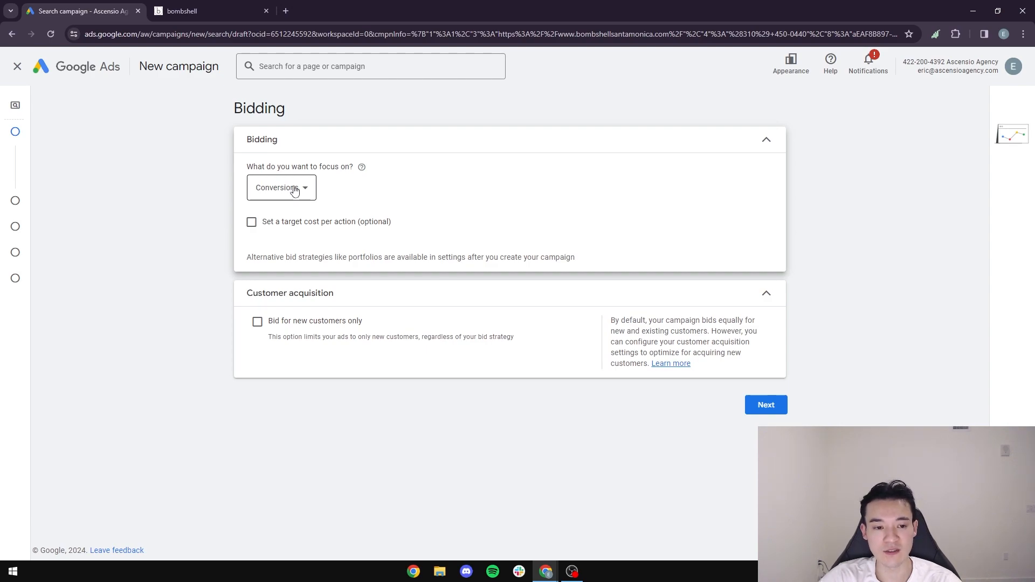
left_click(294, 191)
left_click(218, 258)
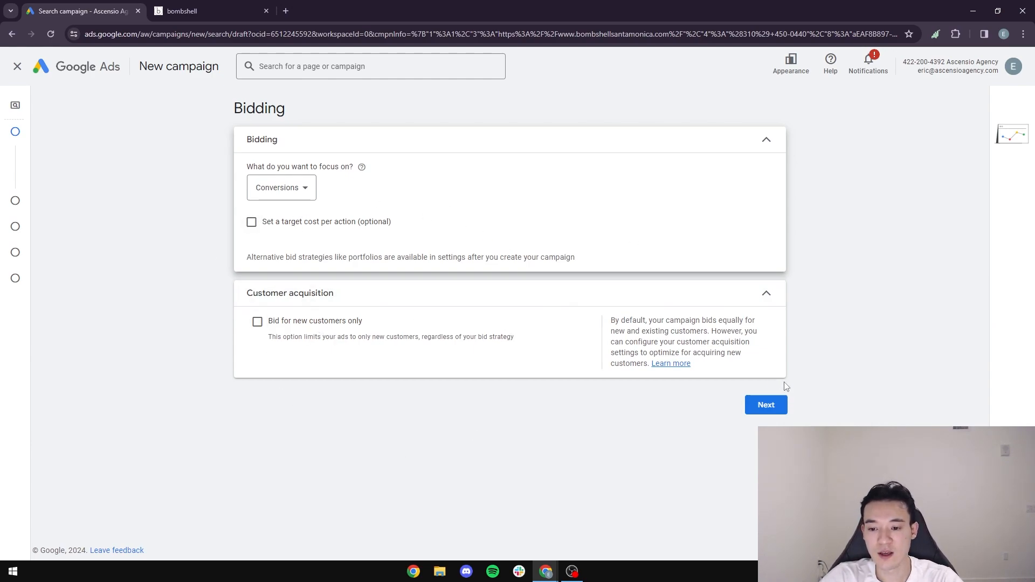
left_click(767, 406)
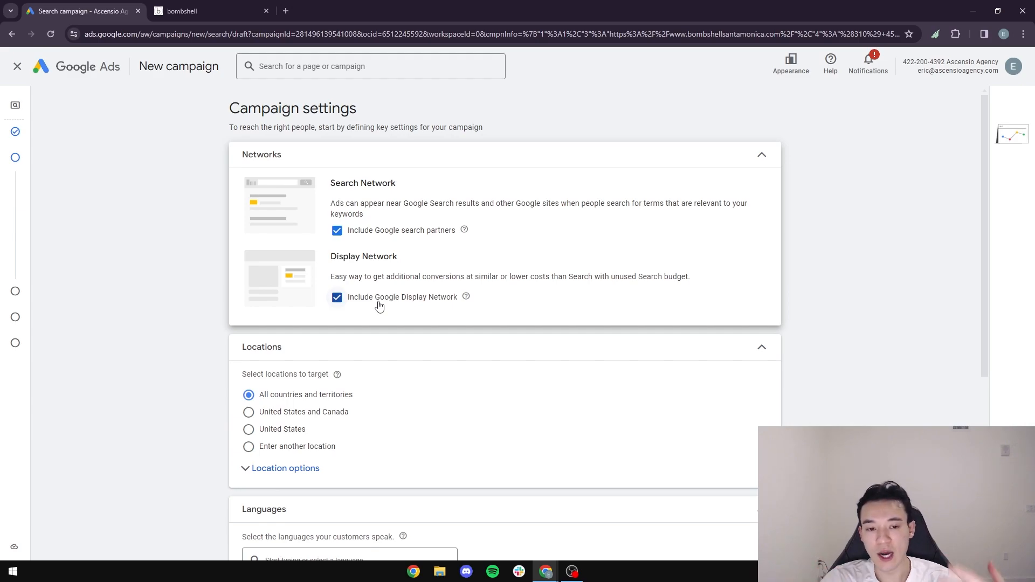
Uncheck Include Google search partners and Include Google Display Network under Networks
left_click(337, 233)
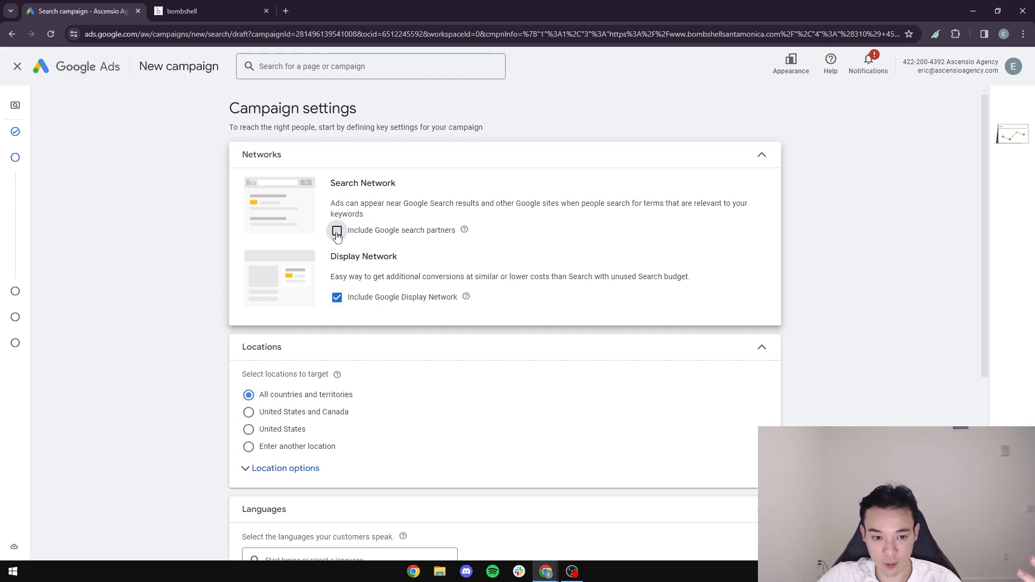
left_click(337, 298)
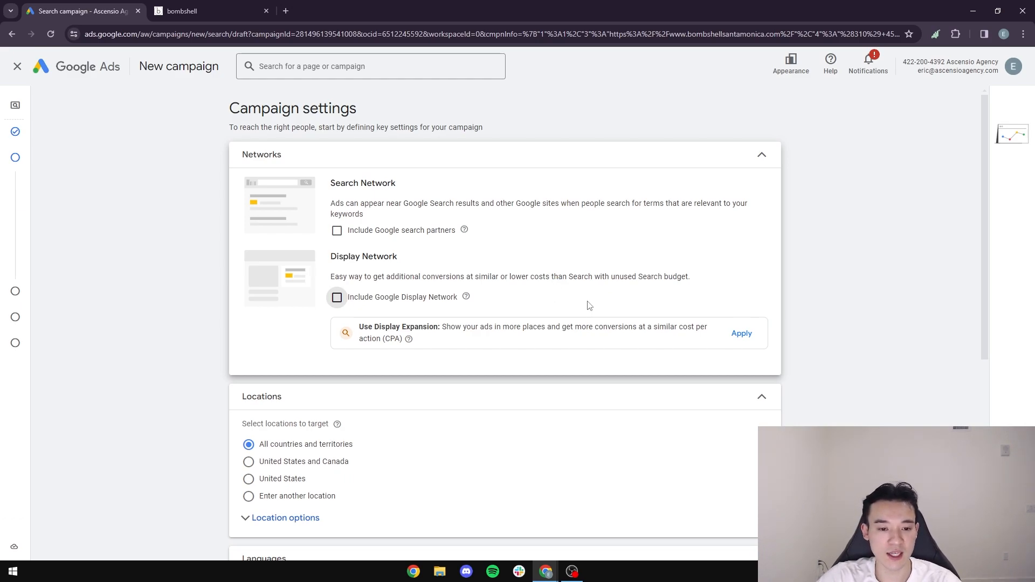
scroll(589, 306, "down", 2)
scroll(589, 305, "down", 1)
scroll(590, 307, "up", 2)
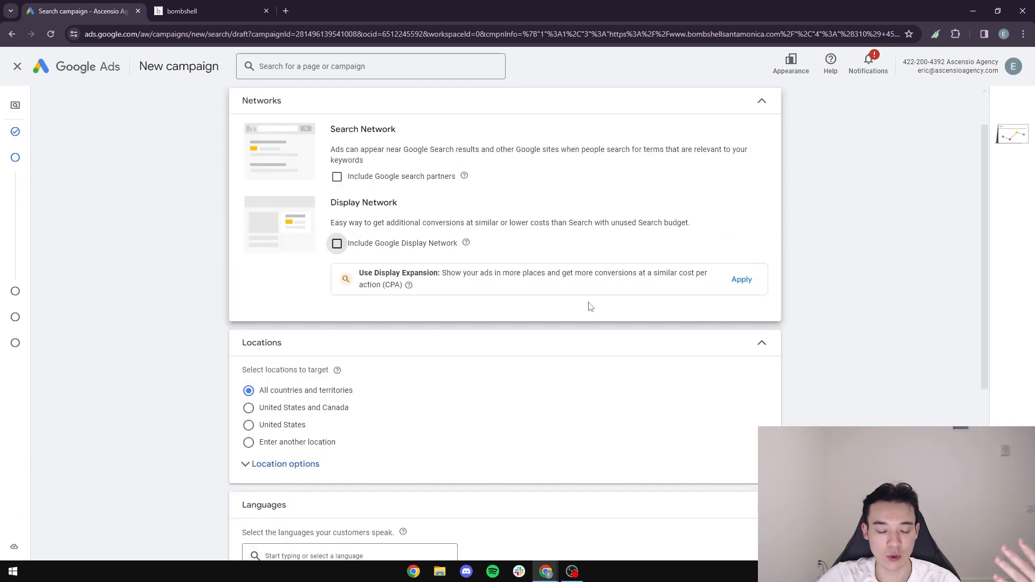
scroll(592, 310, "down", 4)
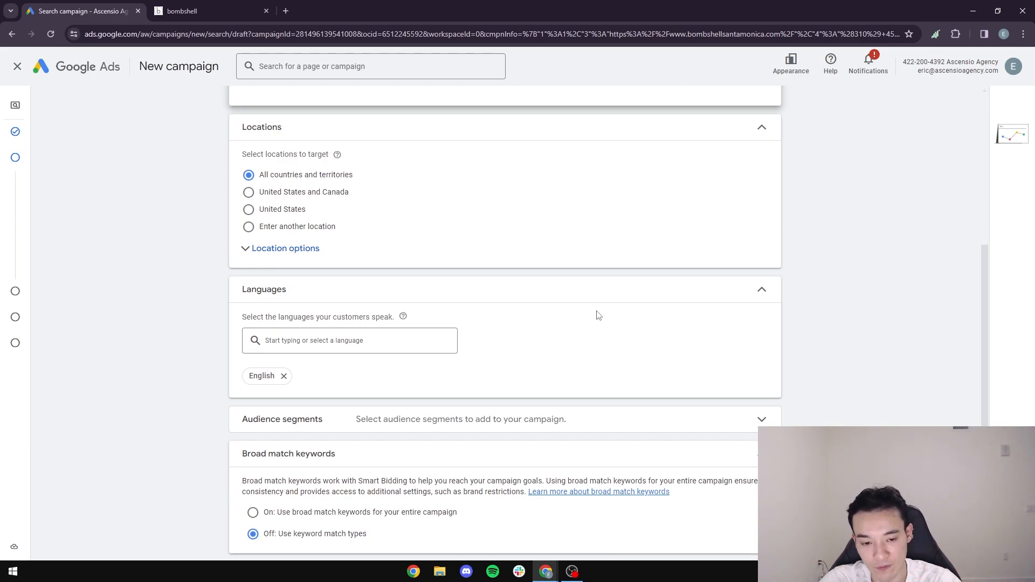
Switch location targeting from United States to 'Enter another location' and open Advanced search
left_click(249, 214)
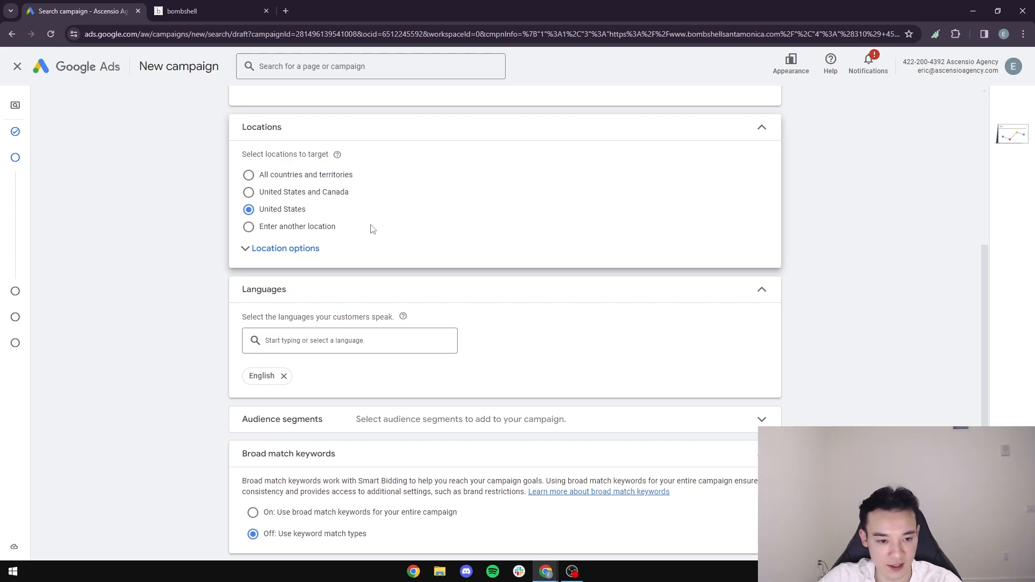
left_click(248, 227)
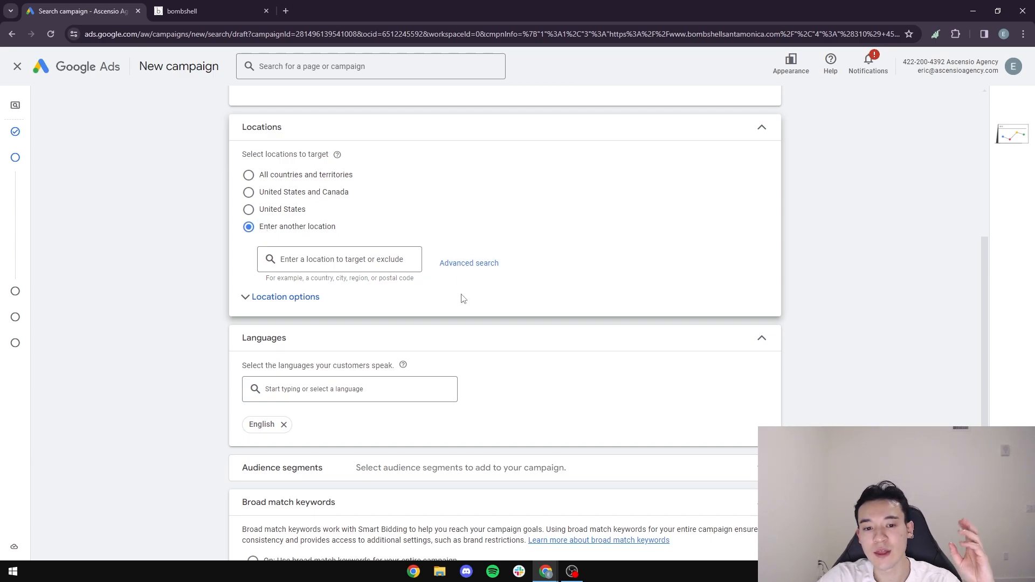
left_click(475, 268)
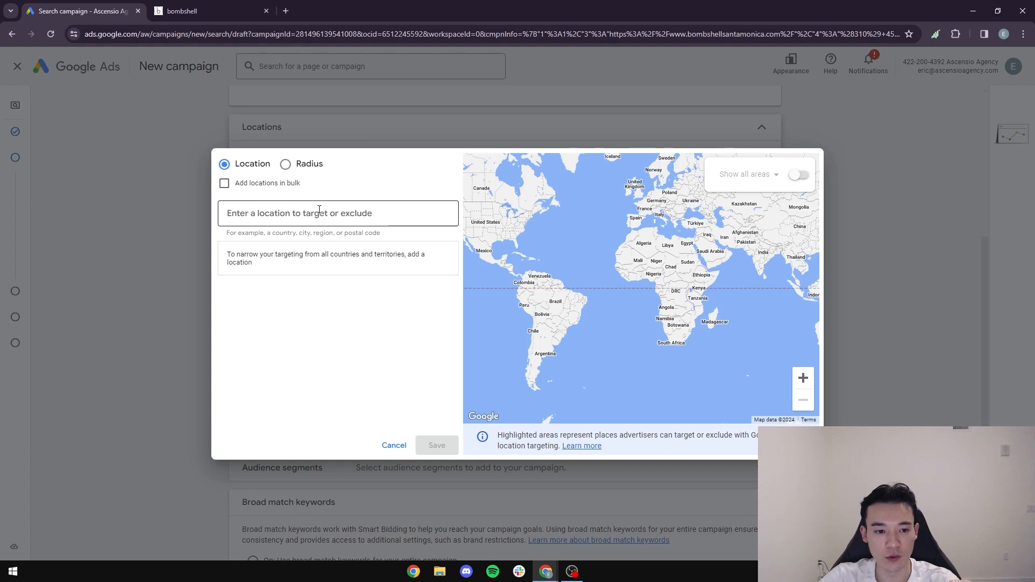
Add a 20 mi radius target around Santa Monica, CA in the advanced location search
left_click(286, 164)
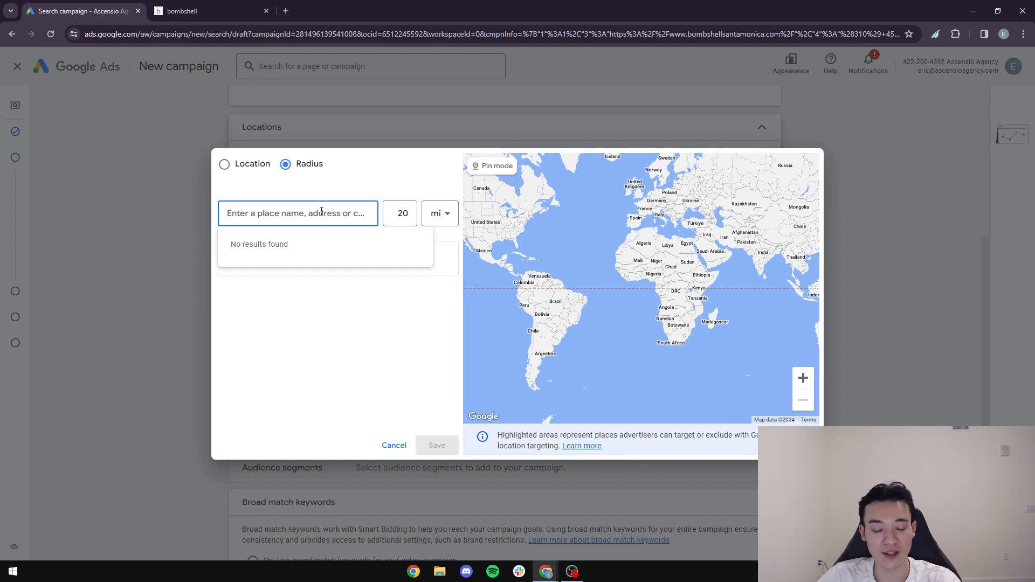
left_click(248, 10)
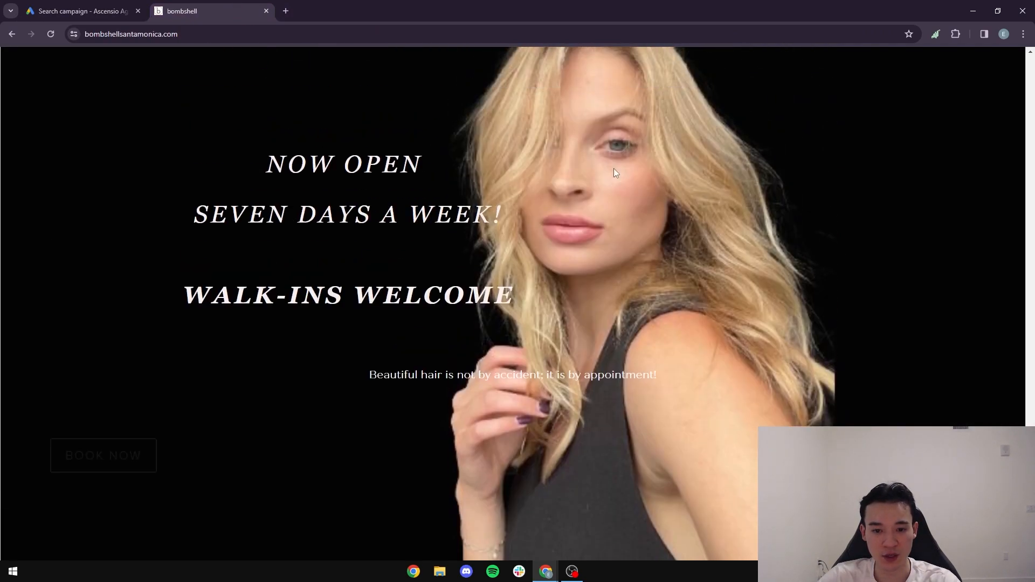
left_click(82, 4)
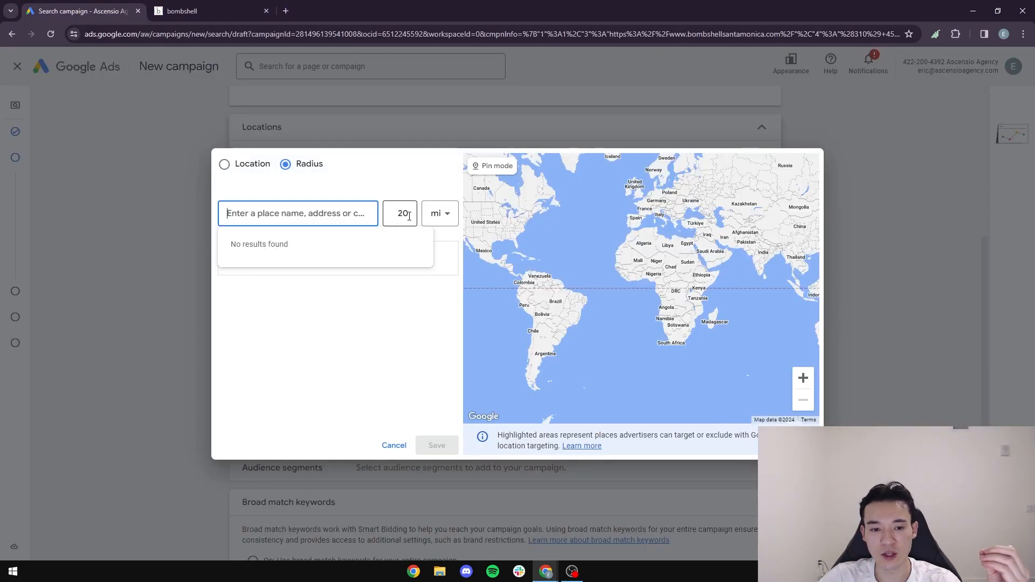
type("S")
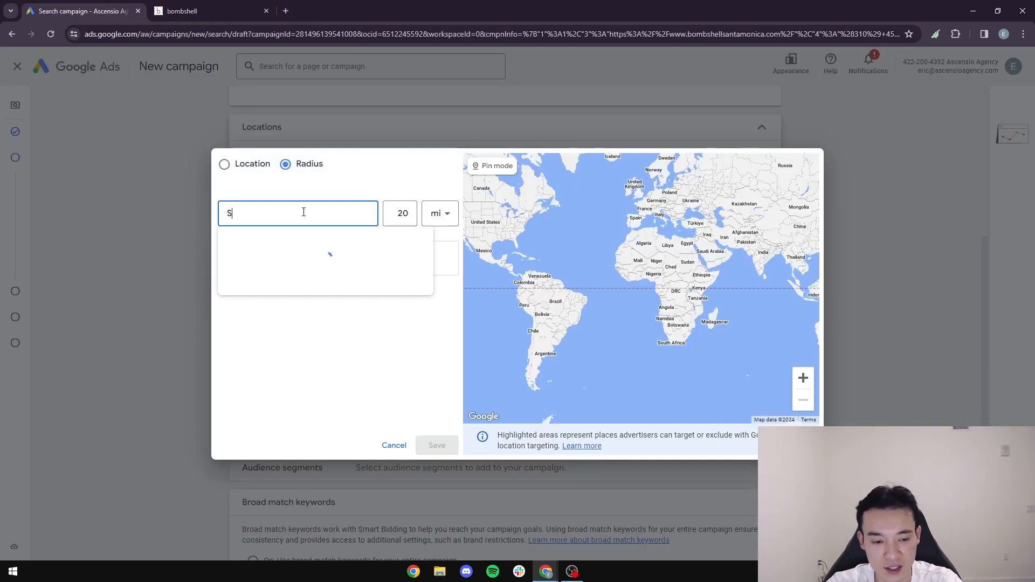
type("nnta Monica")
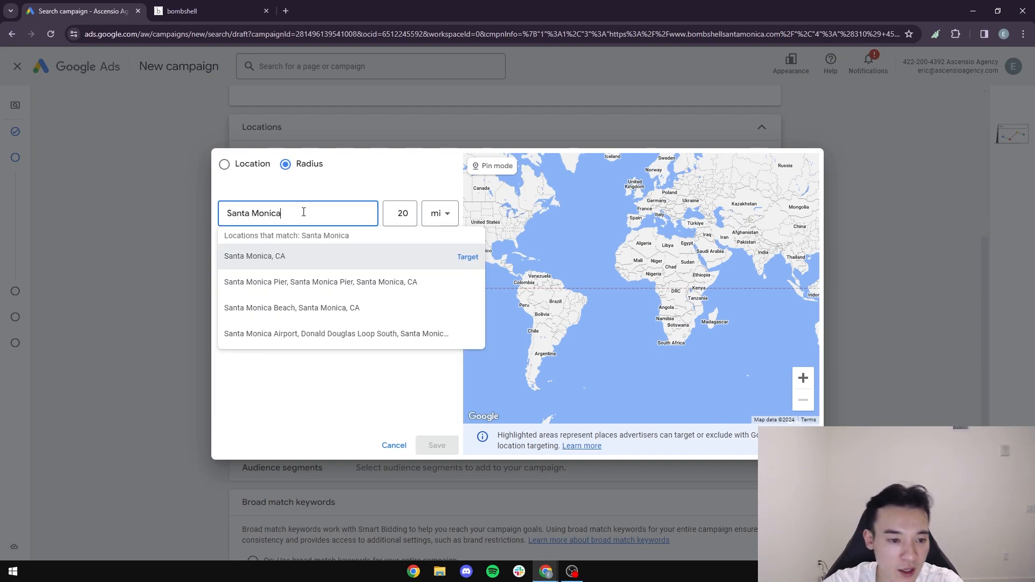
left_click(467, 258)
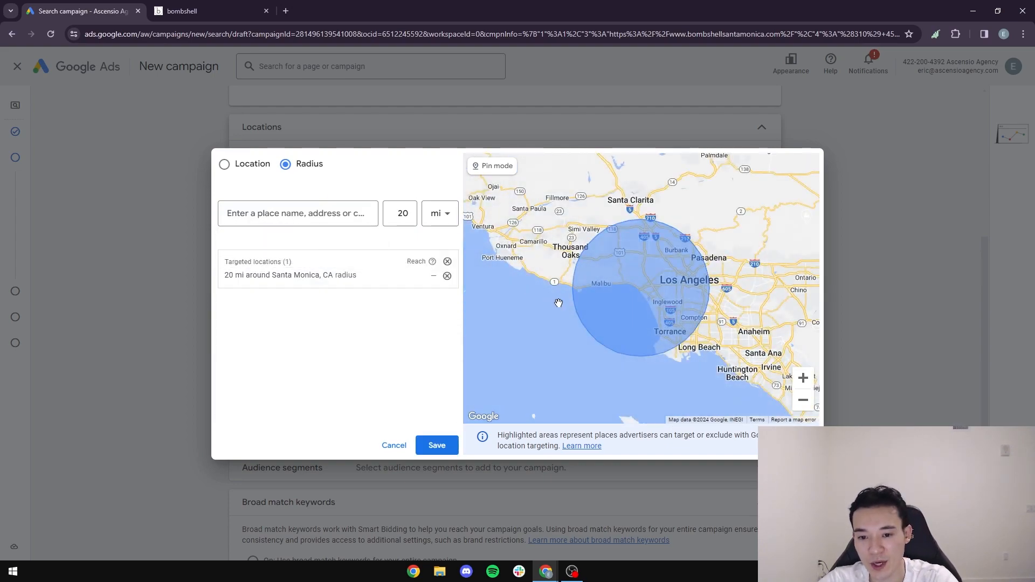
left_click(803, 378)
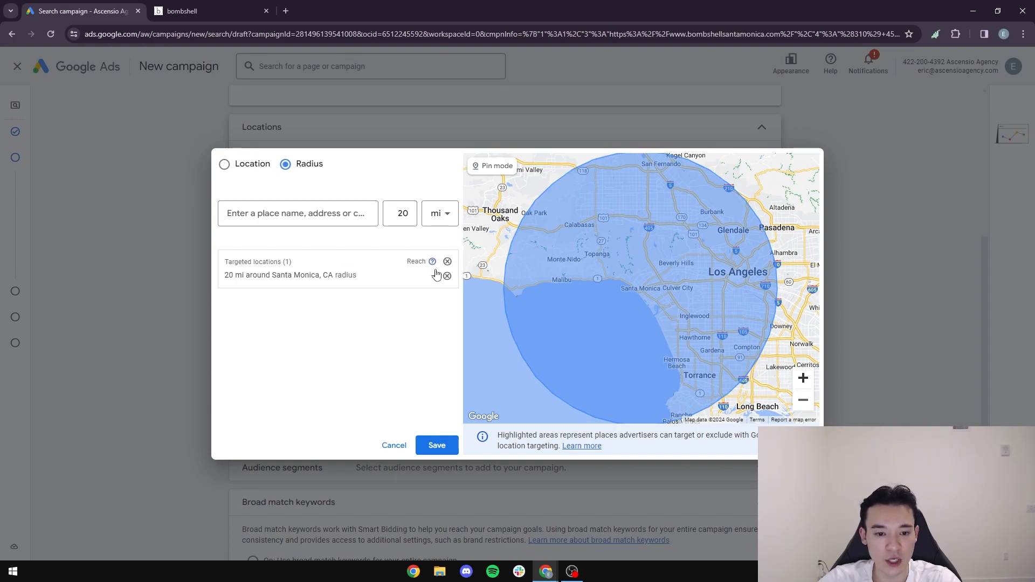
Change the Santa Monica radius from 20 mi to 25 mi and save it
left_click(383, 274)
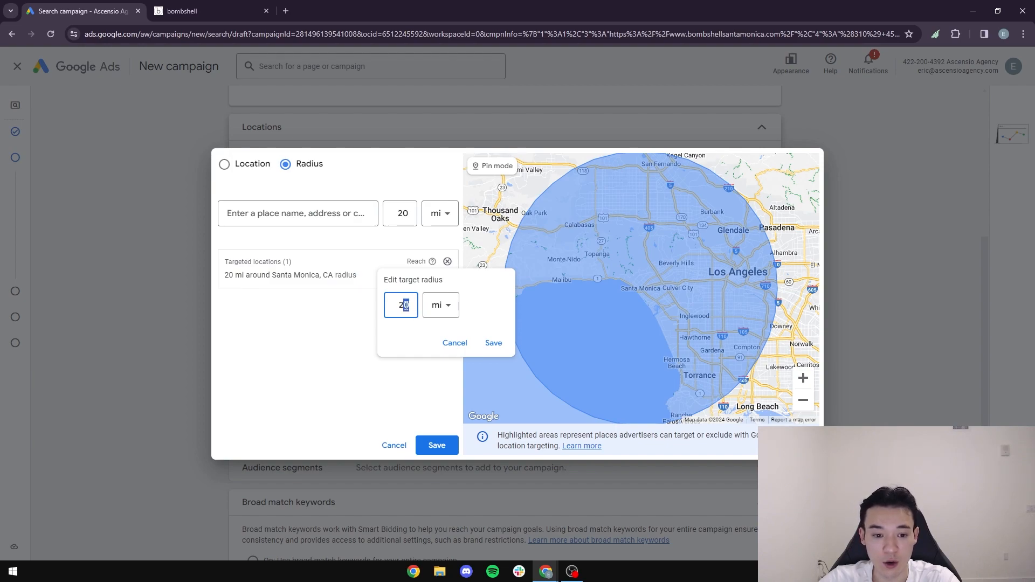
type("5")
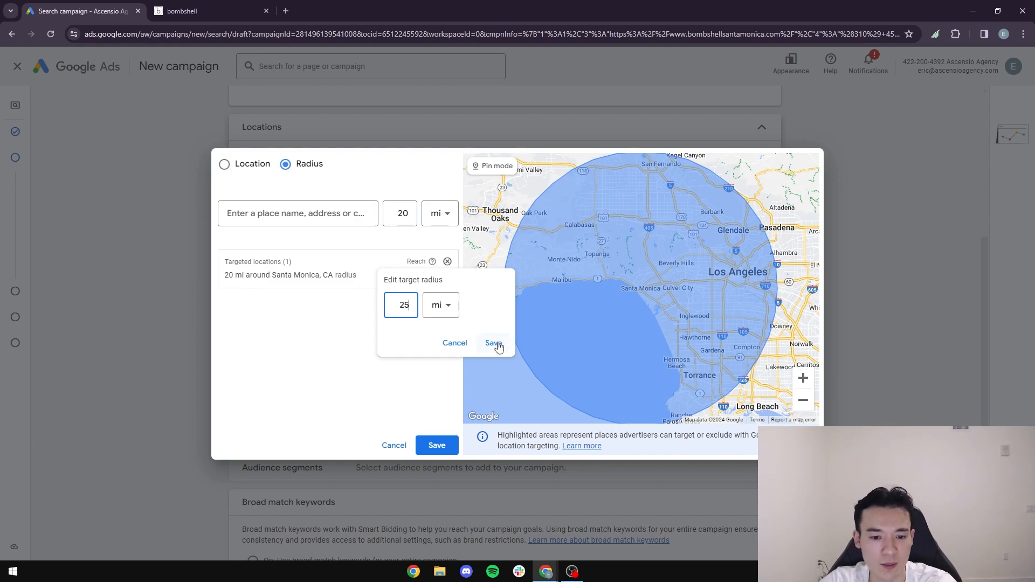
left_click(494, 343)
left_click(803, 378)
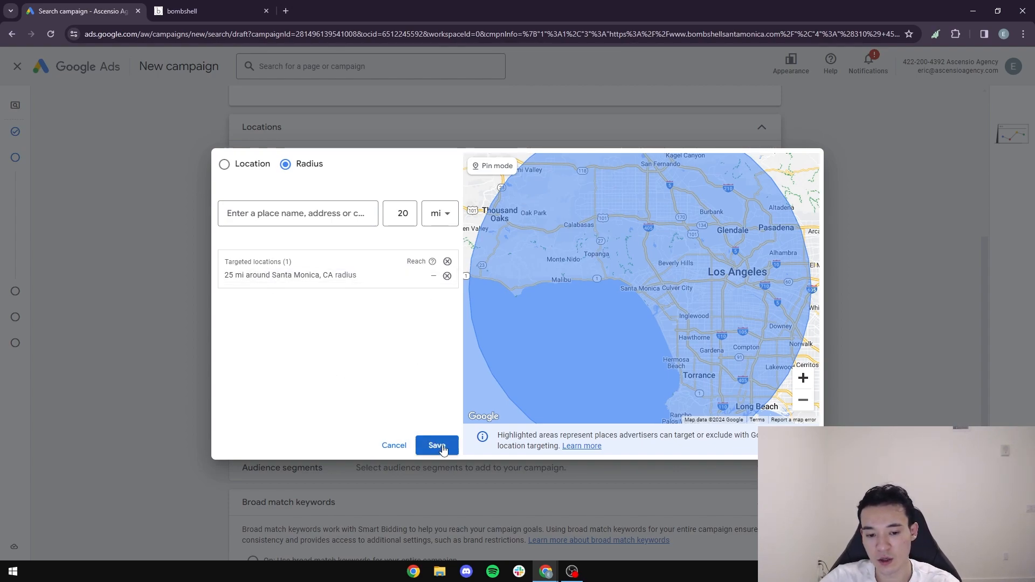
left_click(295, 212)
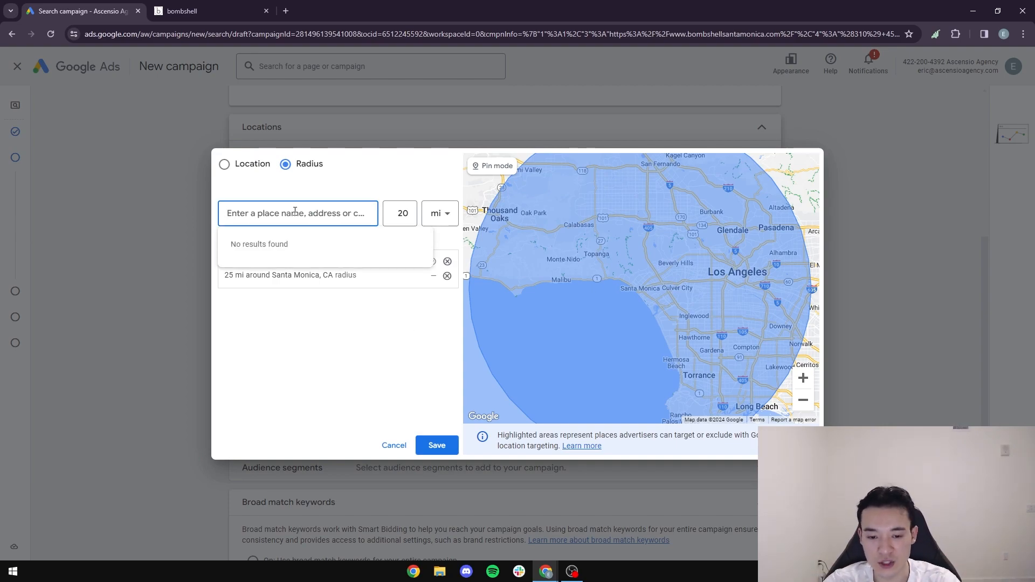
Add a Phoenix, Arizona radius, then remove it and save the Santa Monica-only targeting
type("Ar")
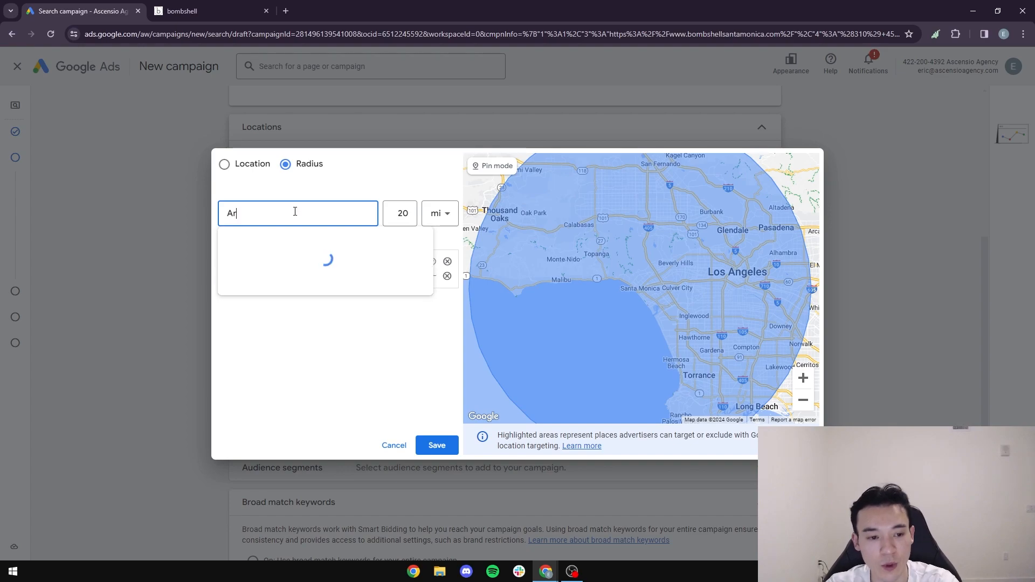
type("izona, Pho")
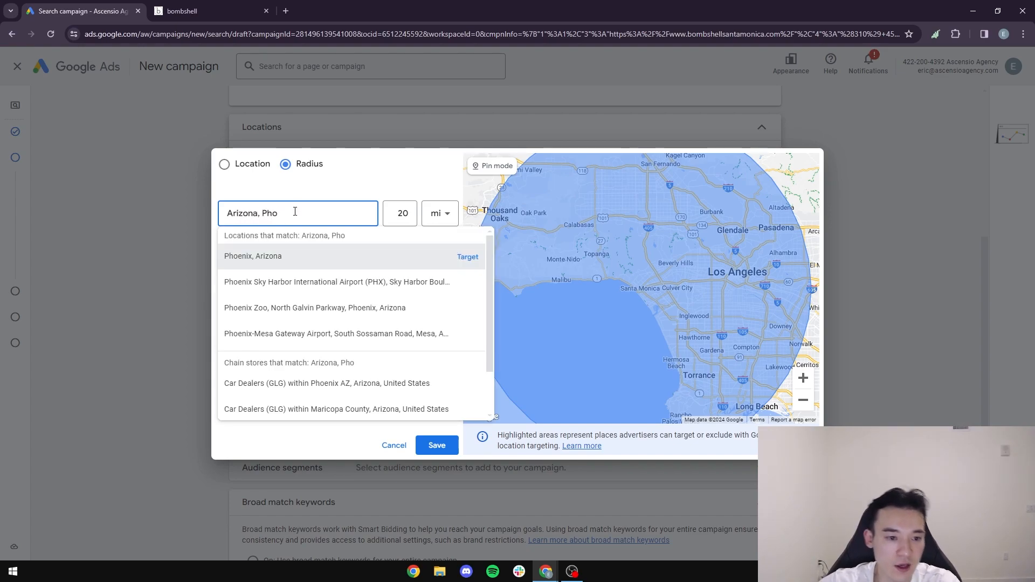
left_click(468, 257)
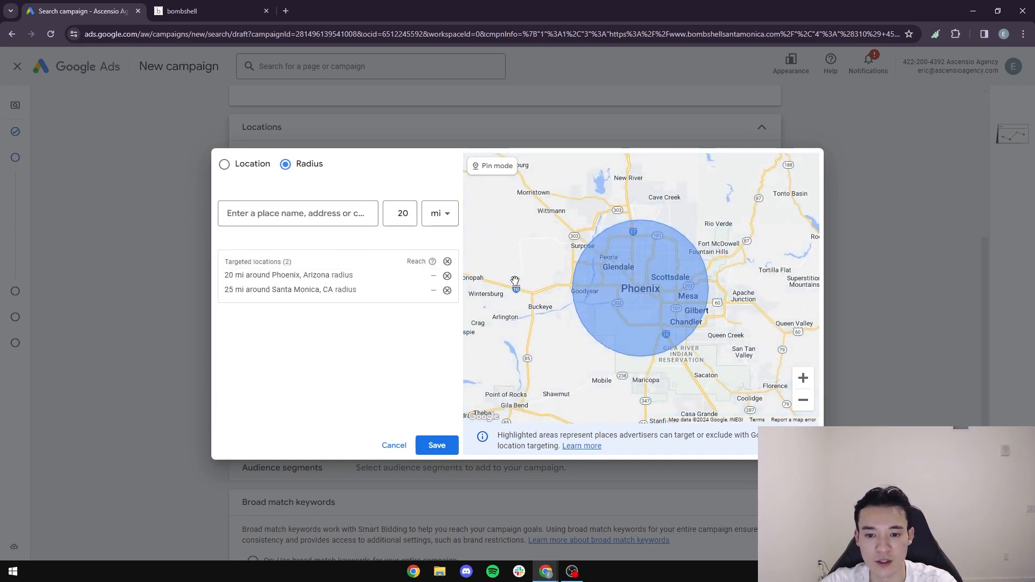
left_click(803, 401)
left_click(803, 401)
left_click(803, 402)
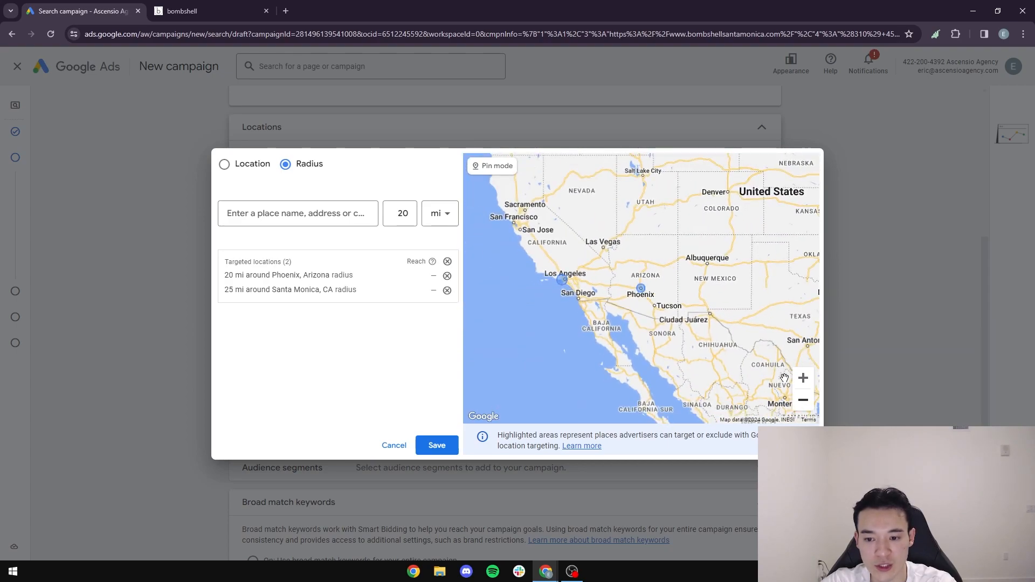
left_click(803, 378)
left_click(803, 378)
left_click(802, 378)
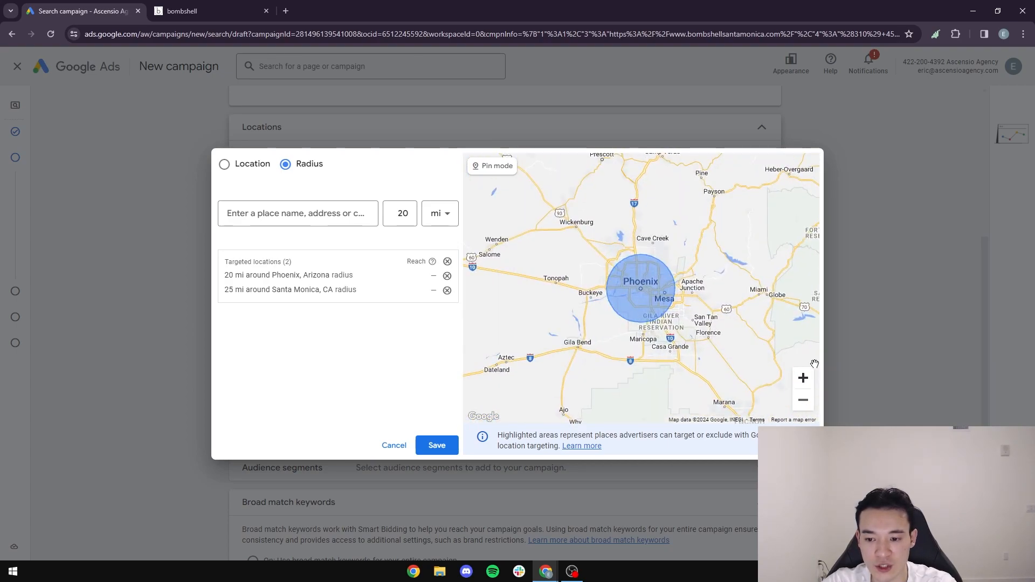
left_click(803, 378)
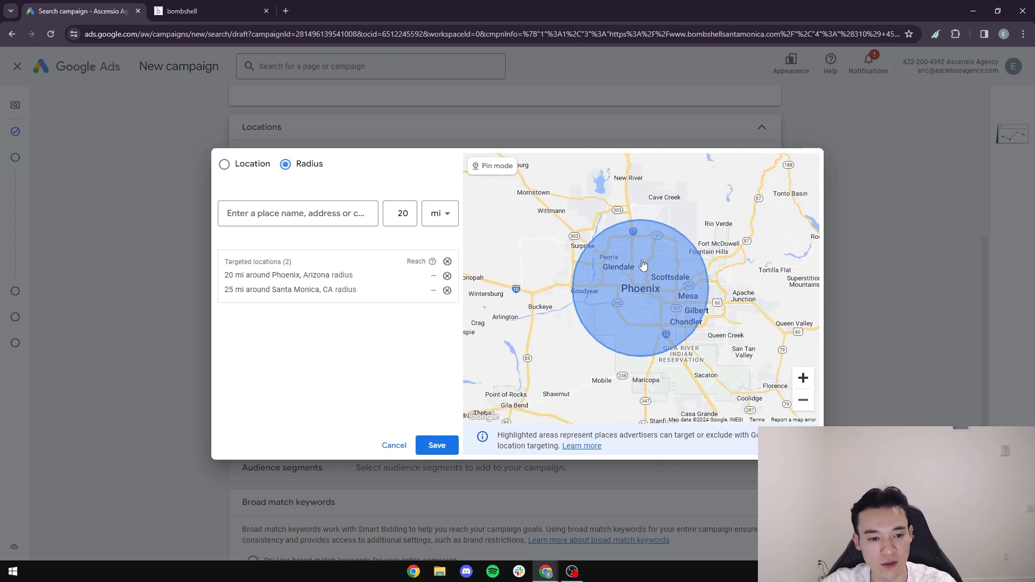
left_click(446, 276)
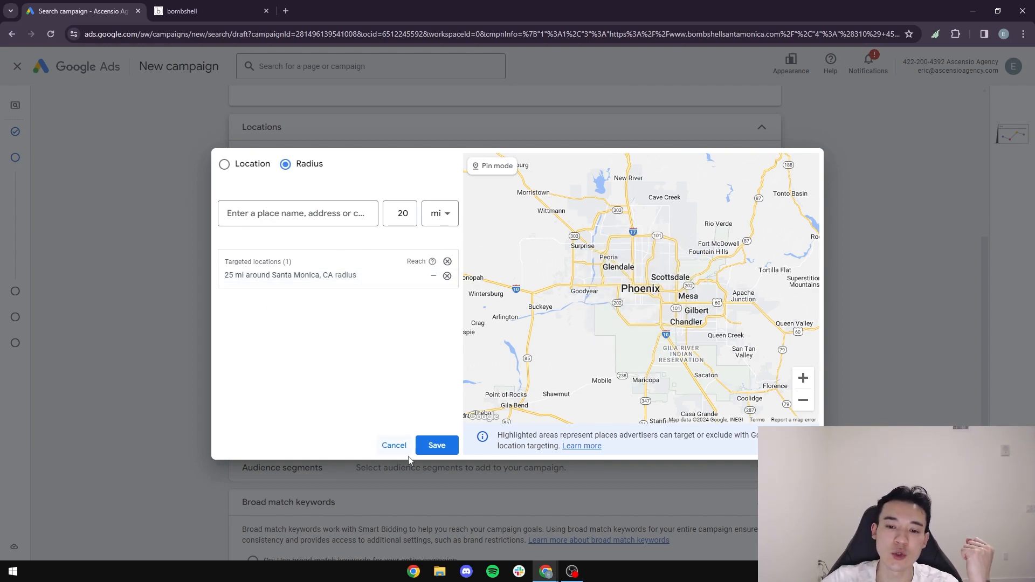
left_click(428, 447)
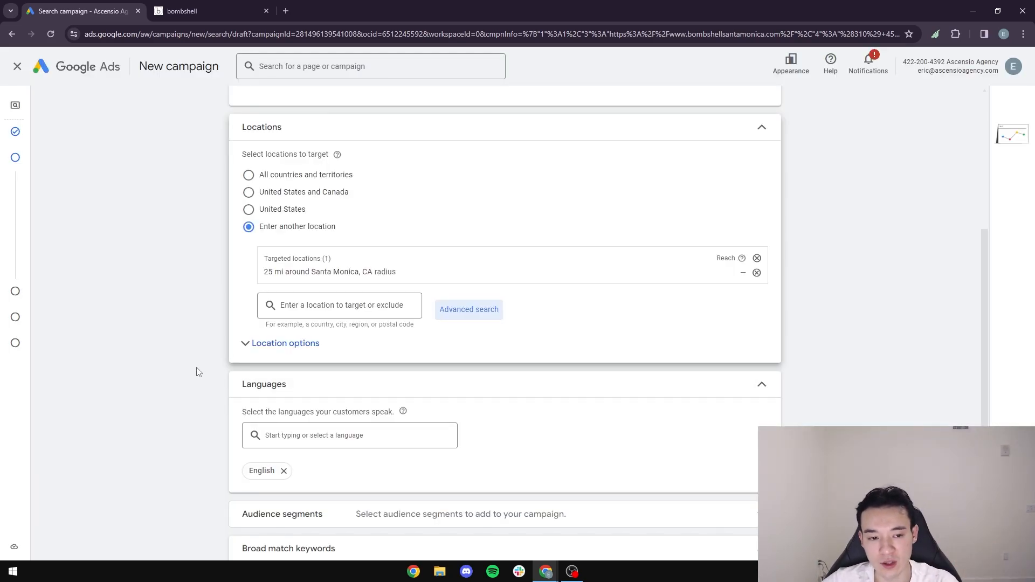
Under Location options, select 'Presence: People in or regularly in your targeted locations'
left_click(259, 353)
scroll(158, 354, "down", 1)
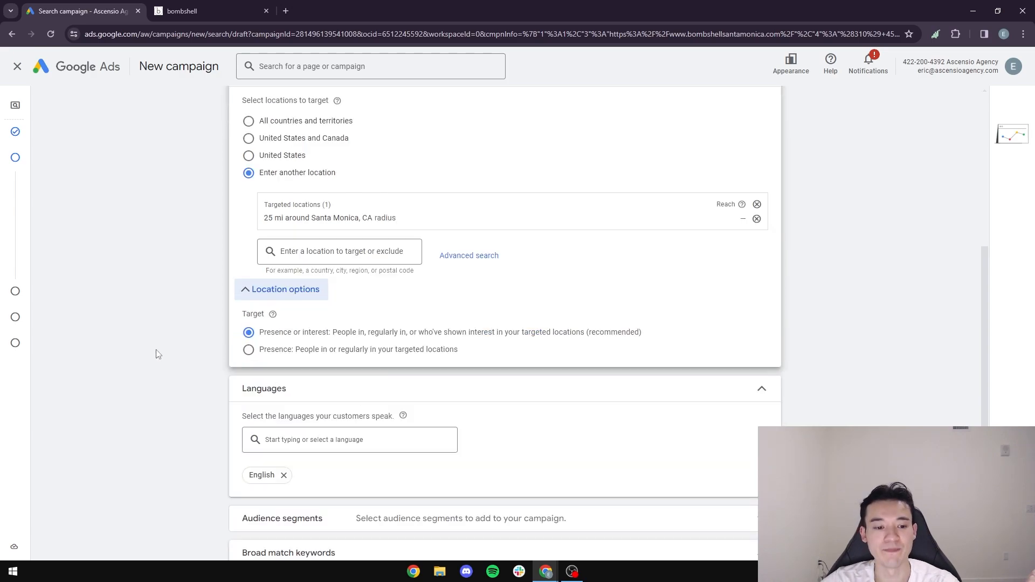
scroll(467, 345, "down", 1)
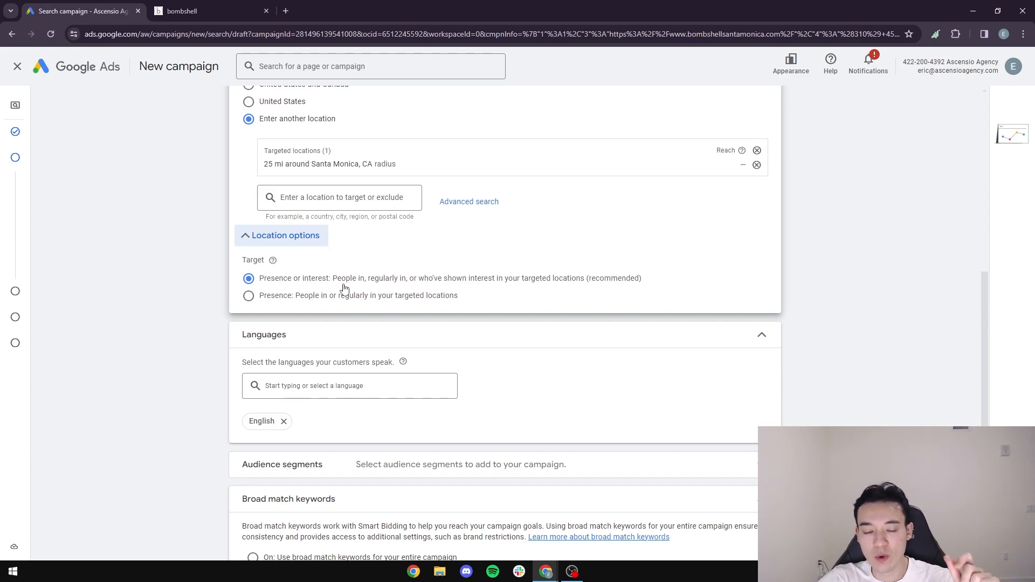
left_click(247, 297)
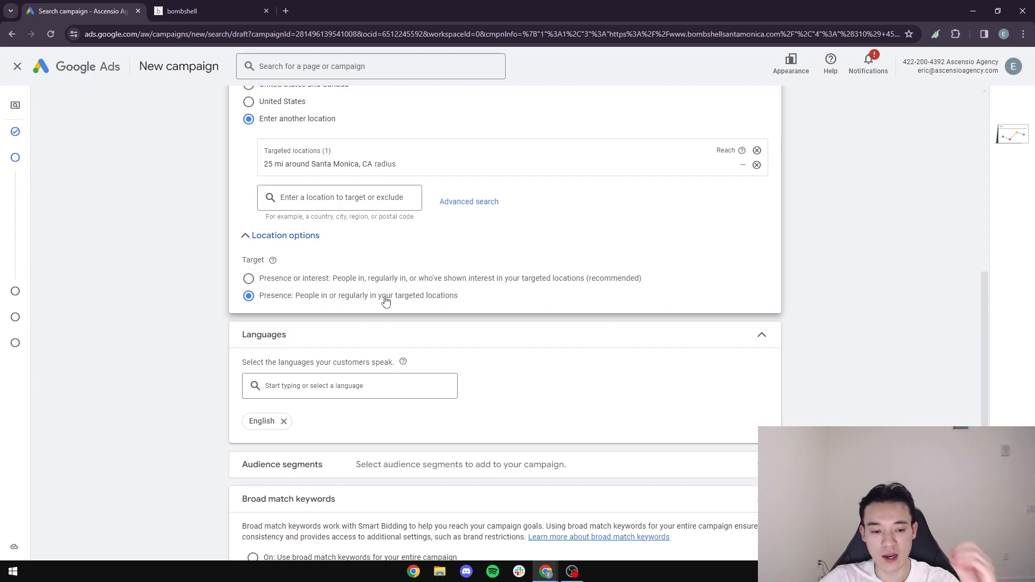
scroll(426, 308, "down", 2)
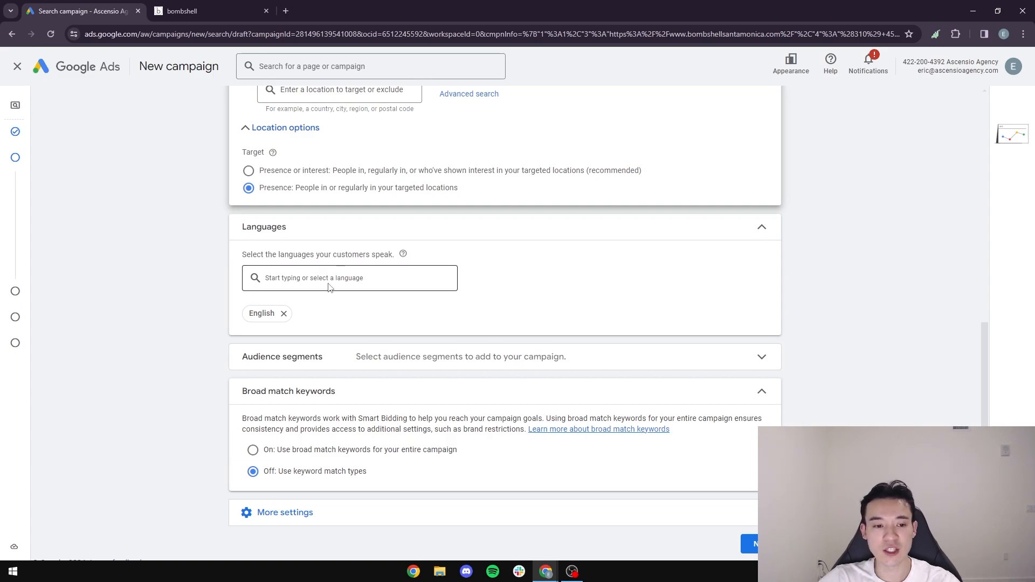
Leave the campaign language as English only and continue to the Keywords and ads step
left_click(359, 279)
scroll(286, 388, "down", 3)
scroll(276, 405, "down", 1)
scroll(278, 399, "down", 4)
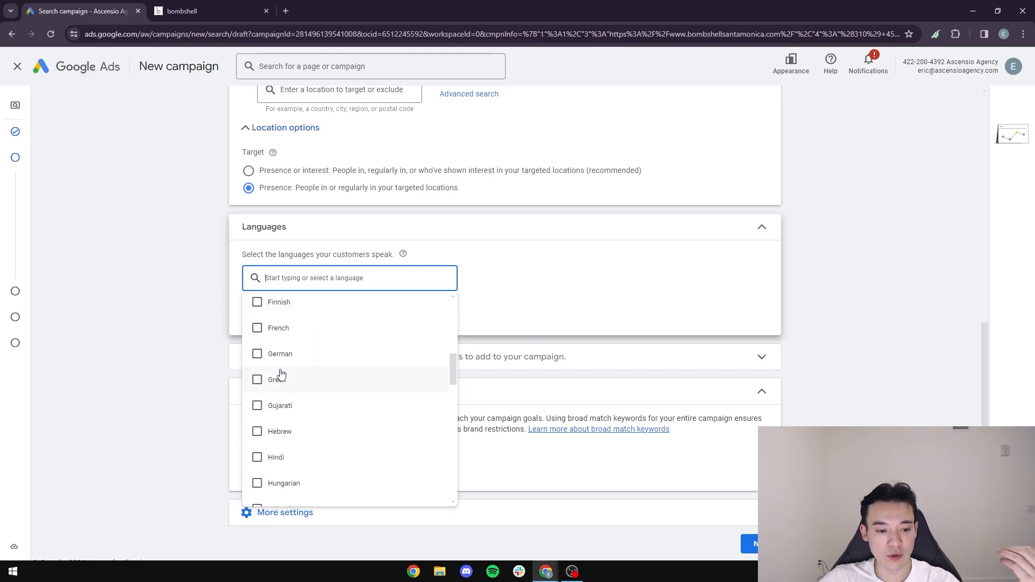
left_click(120, 374)
left_click(341, 277)
left_click(187, 295)
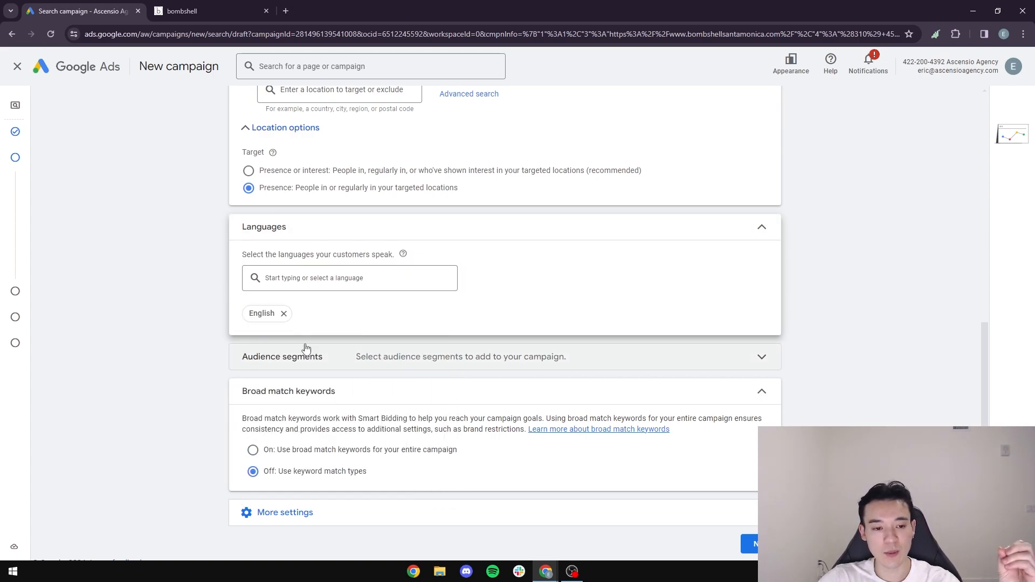
scroll(363, 341, "down", 1)
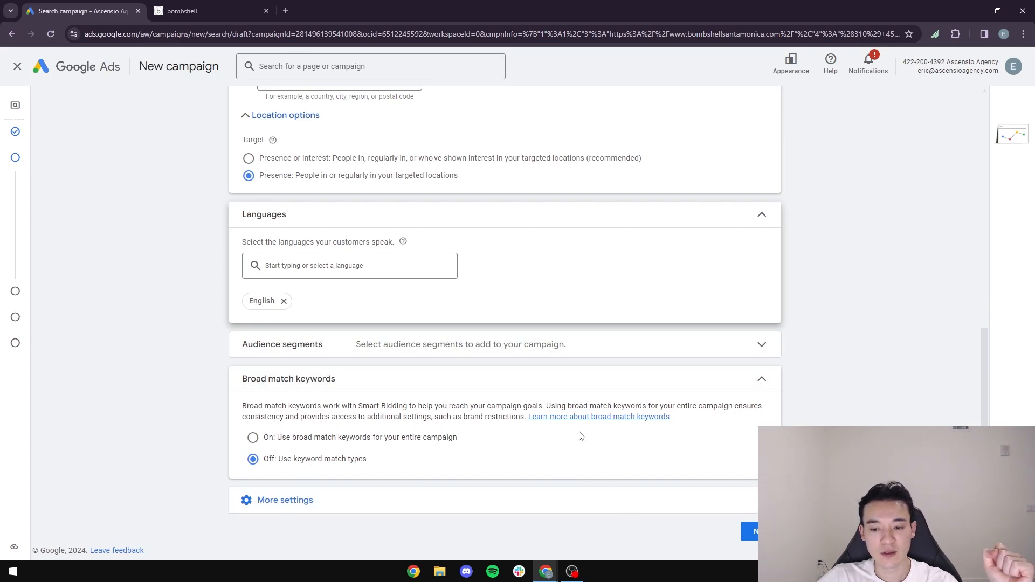
left_click(753, 532)
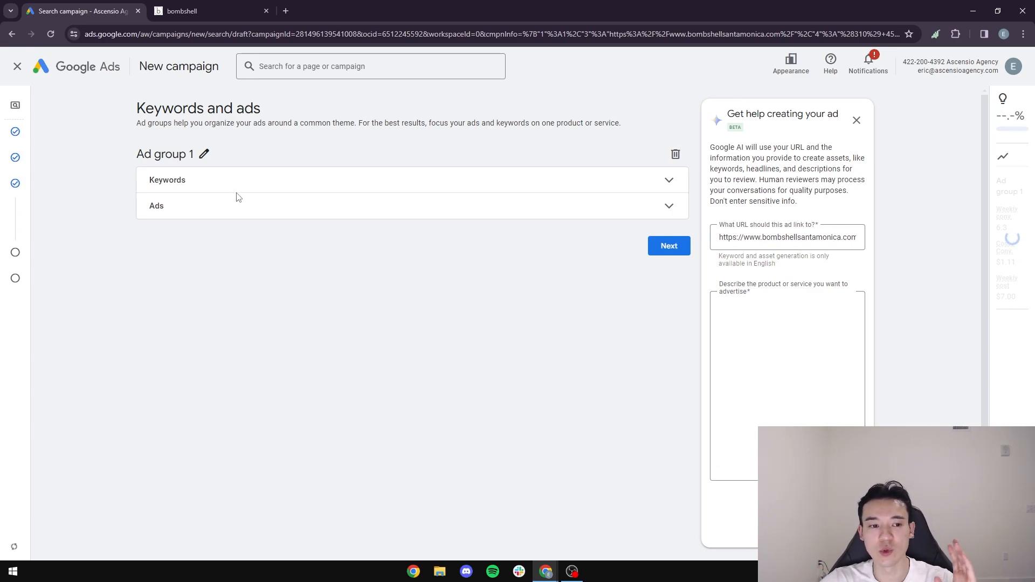
Expand Ad group 1's Keywords with Create myself and select its six keyword lines
left_click(668, 181)
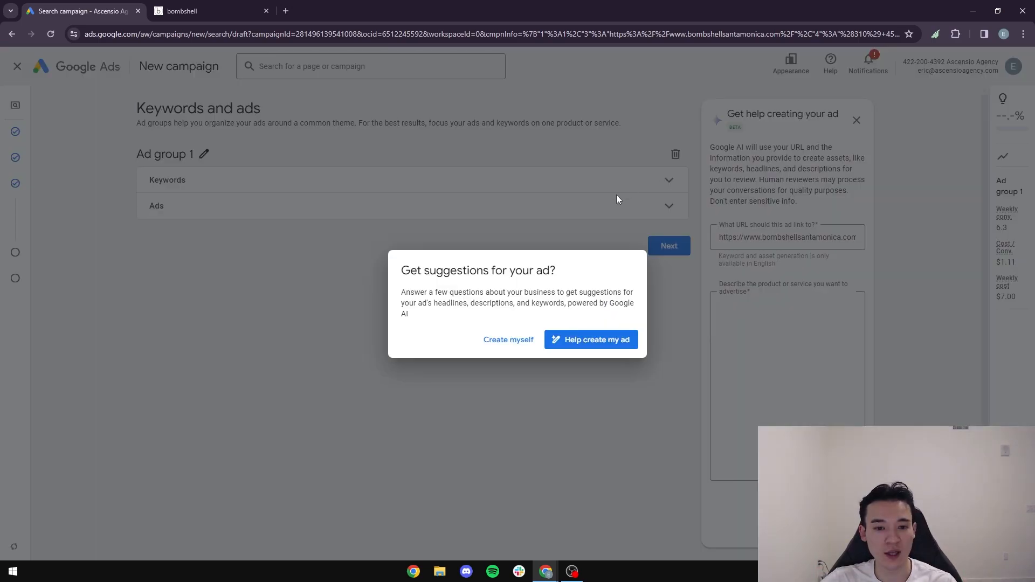
left_click(506, 340)
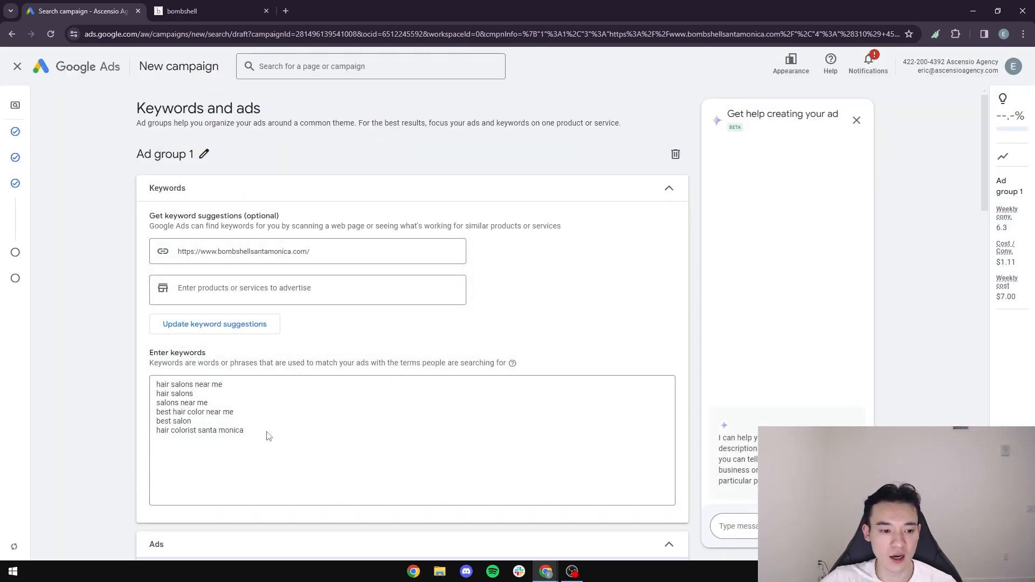
left_click(270, 439)
key("ctrl+a")
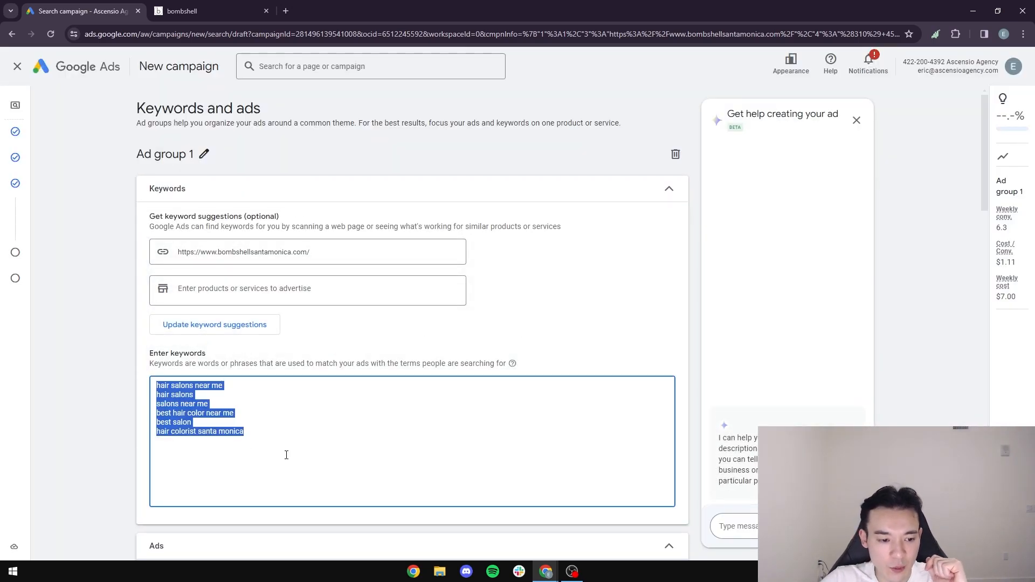
left_click(286, 455)
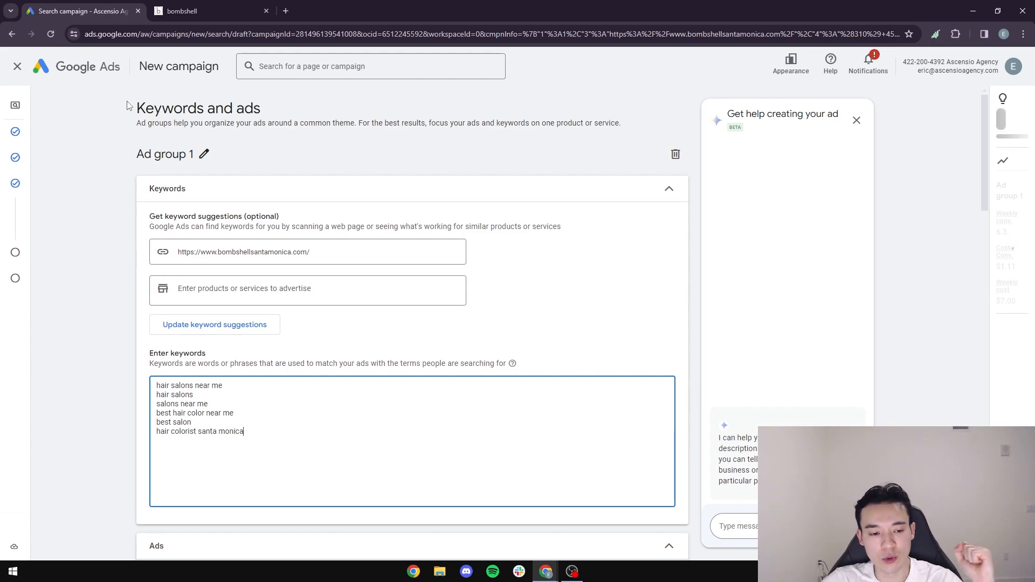
right_click(99, 14)
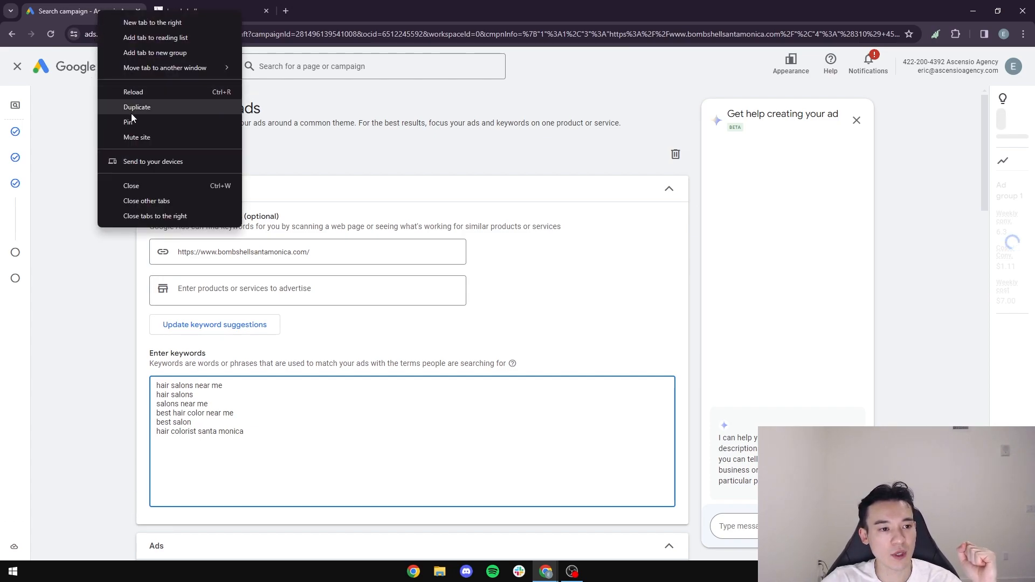
right_click(76, 12)
Duplicate the campaign tab and open Keyword Planner's Discover new keywords form in the copy
left_click(135, 109)
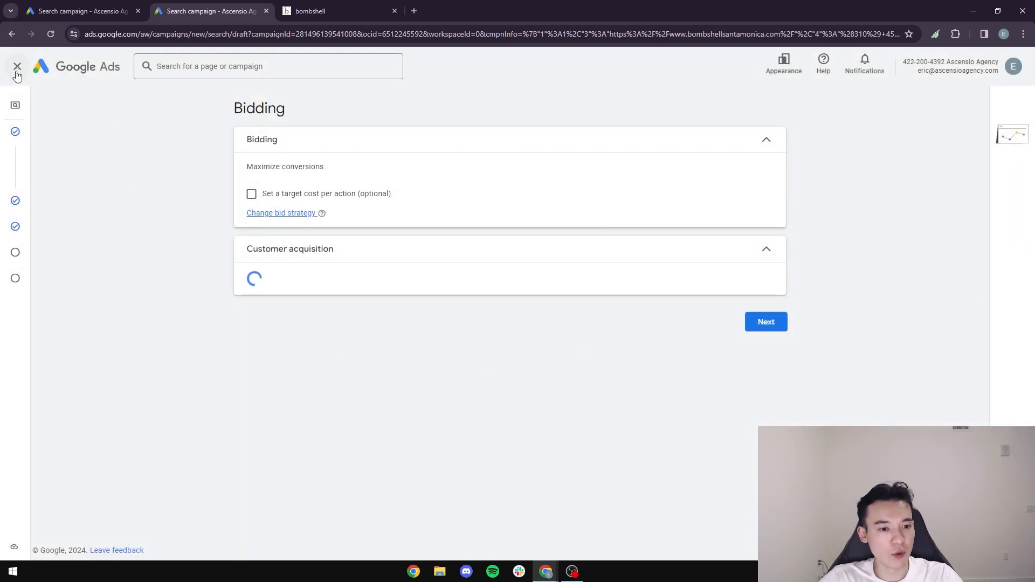
left_click(17, 67)
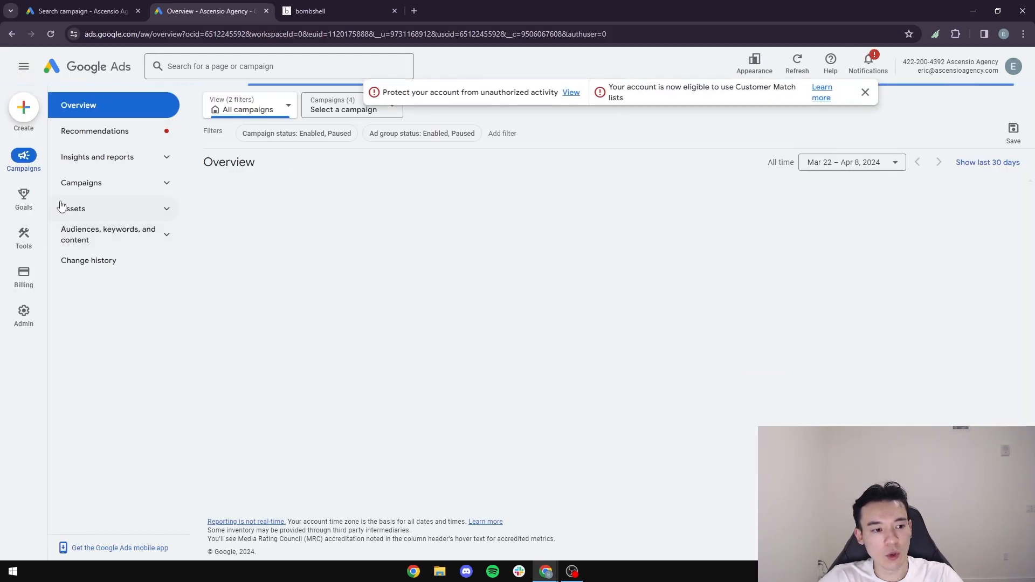
left_click(23, 235)
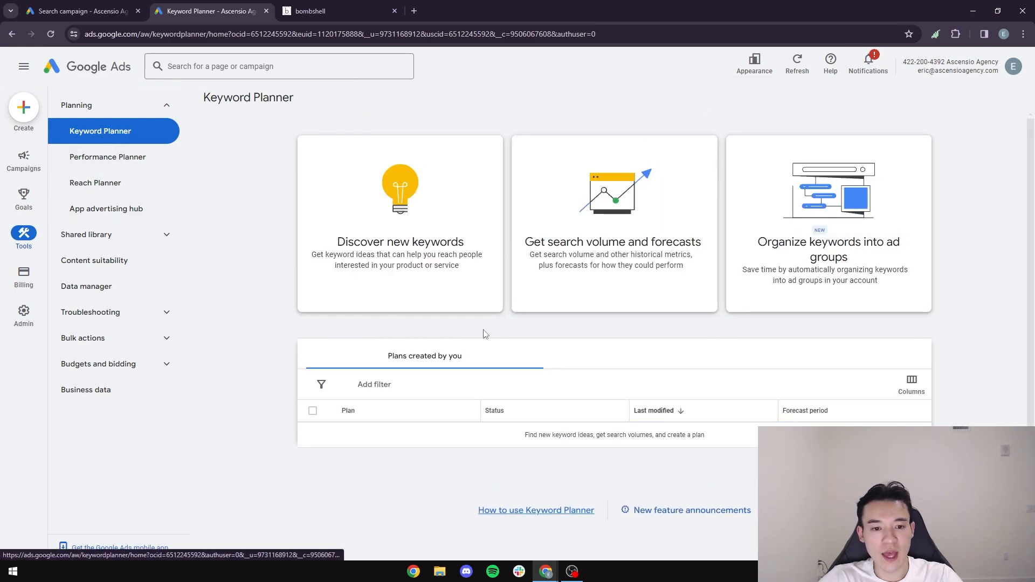
left_click(437, 261)
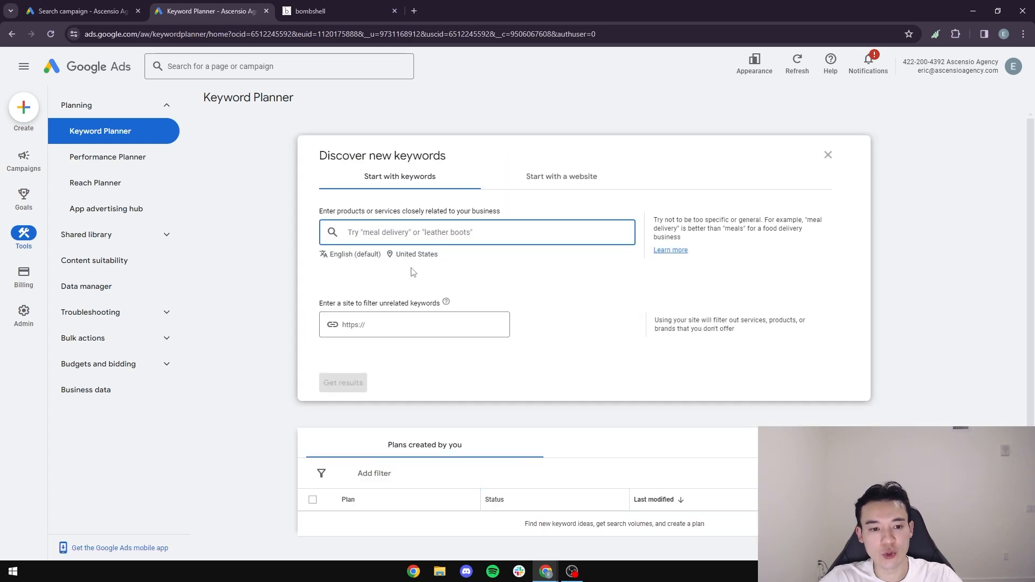
Reload the campaign draft and return via Next to Ad group 1's empty keyword box
left_click(87, 11)
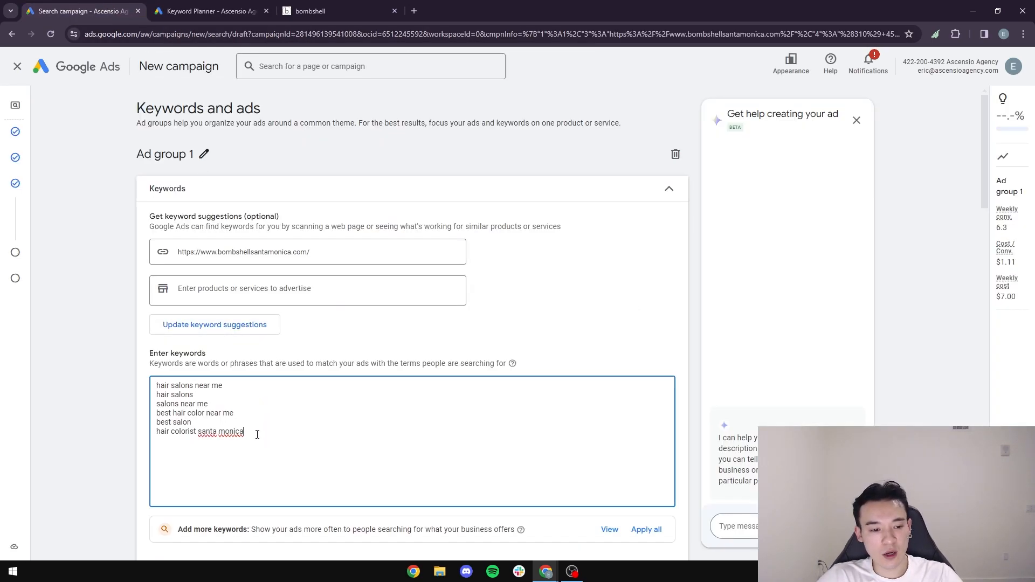
left_click_drag(258, 434, 129, 372)
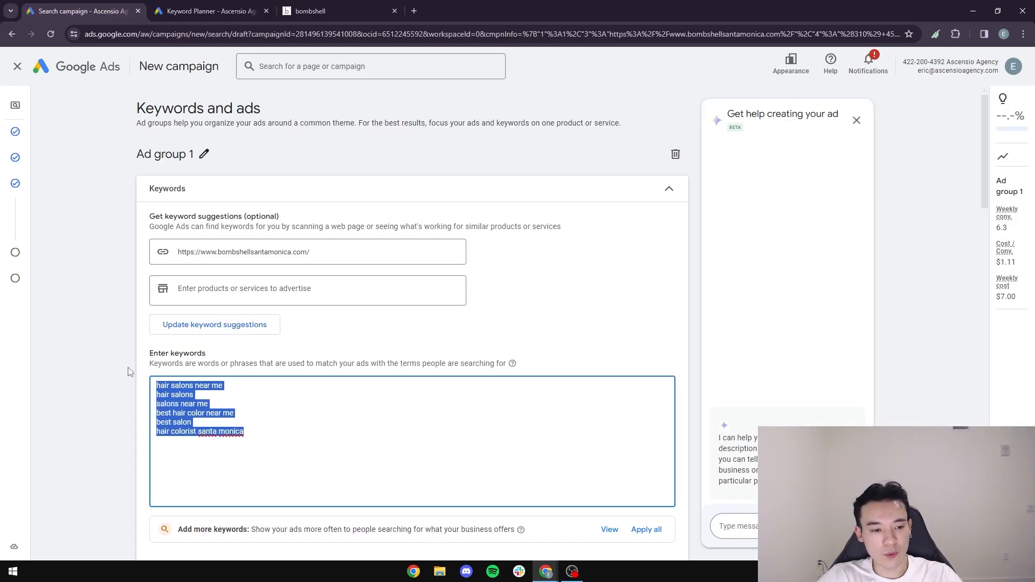
left_click(279, 433)
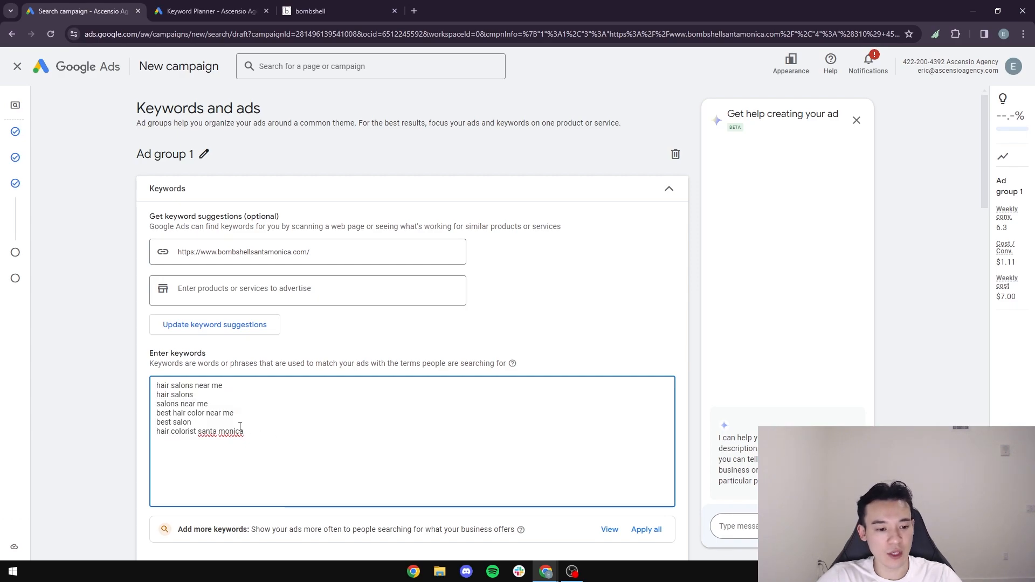
key("ctrl+a")
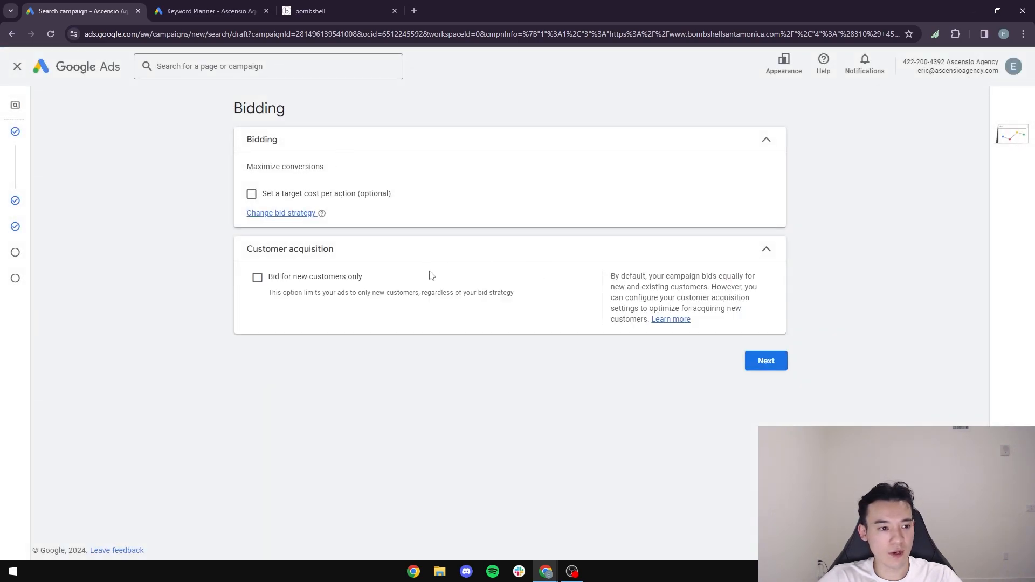
left_click(768, 361)
scroll(768, 378, "down", 8)
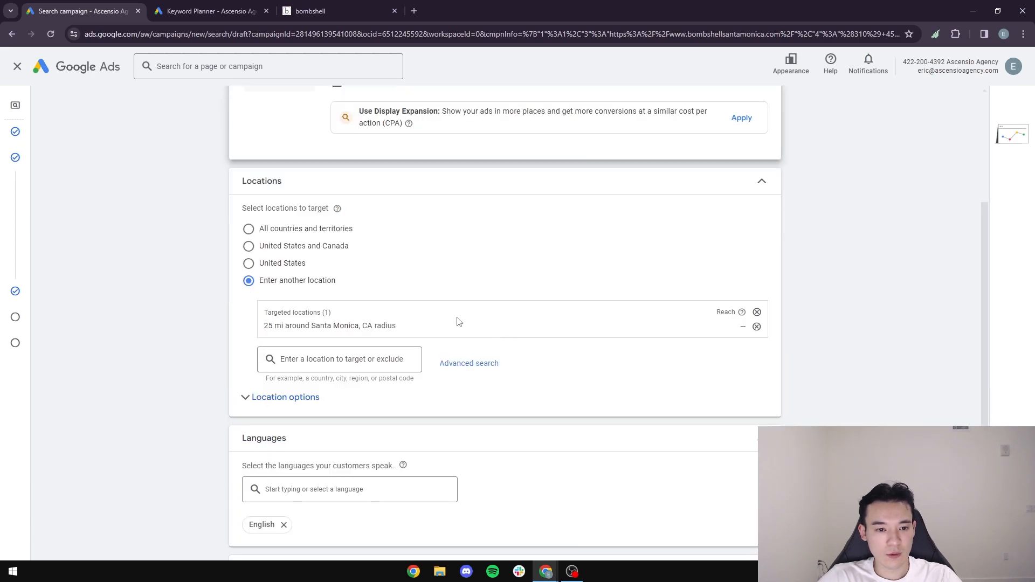
left_click(748, 538)
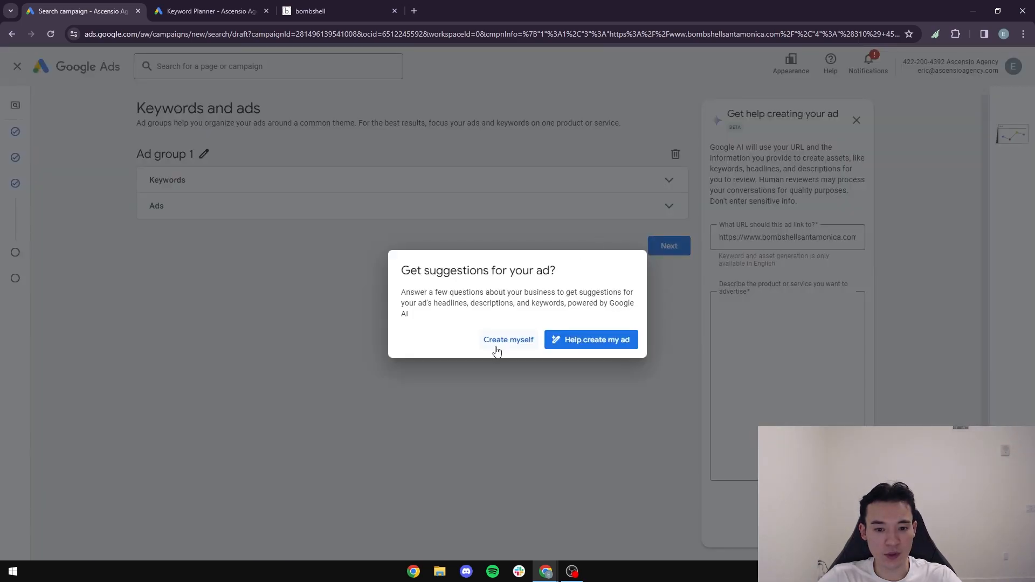
left_click(497, 339)
left_click(240, 411)
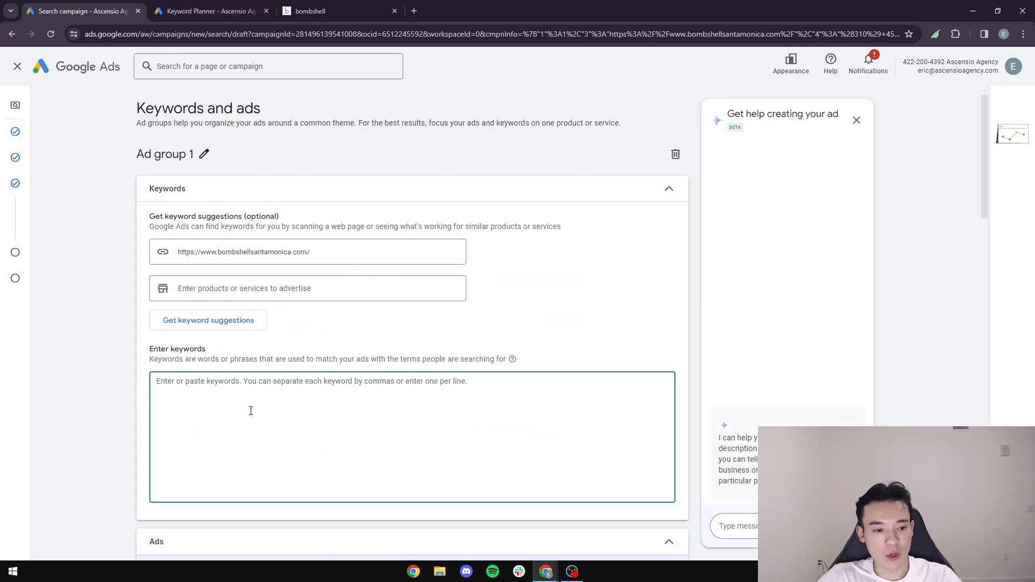
Add 'hair salon near me' as a seed keyword and browse the salon's services price page
left_click(208, 11)
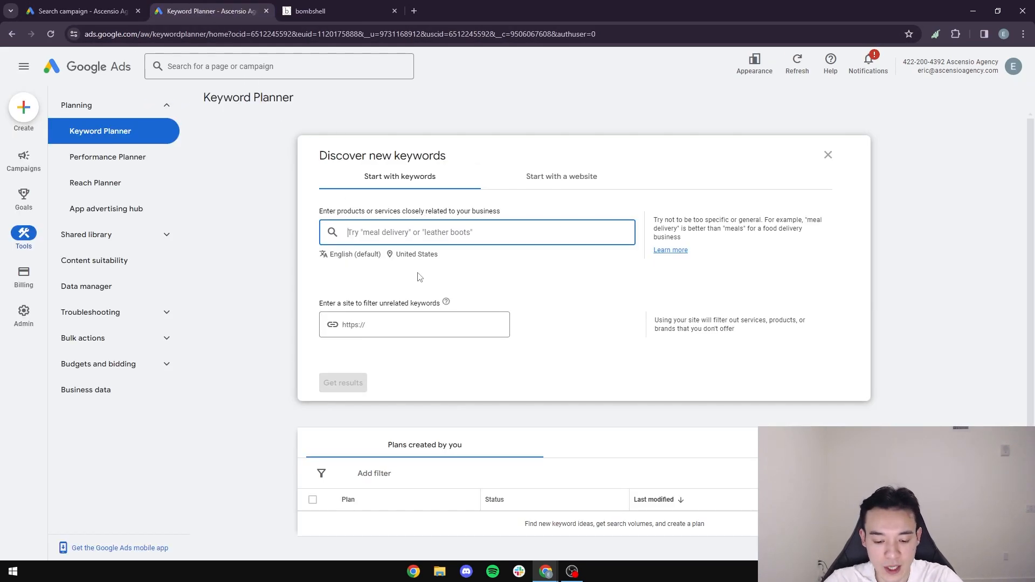
type("hair salon near")
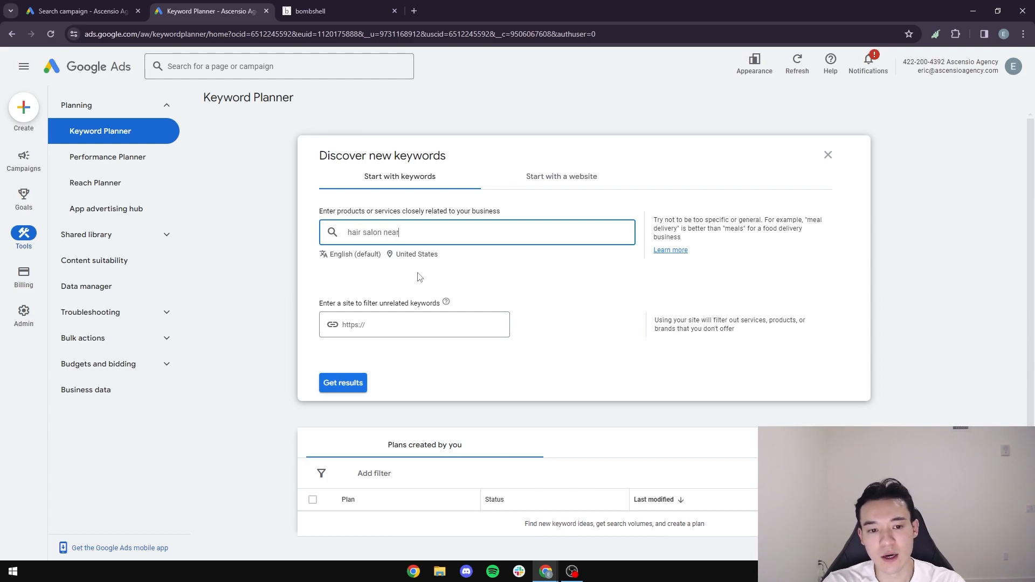
type(" me")
key("Return")
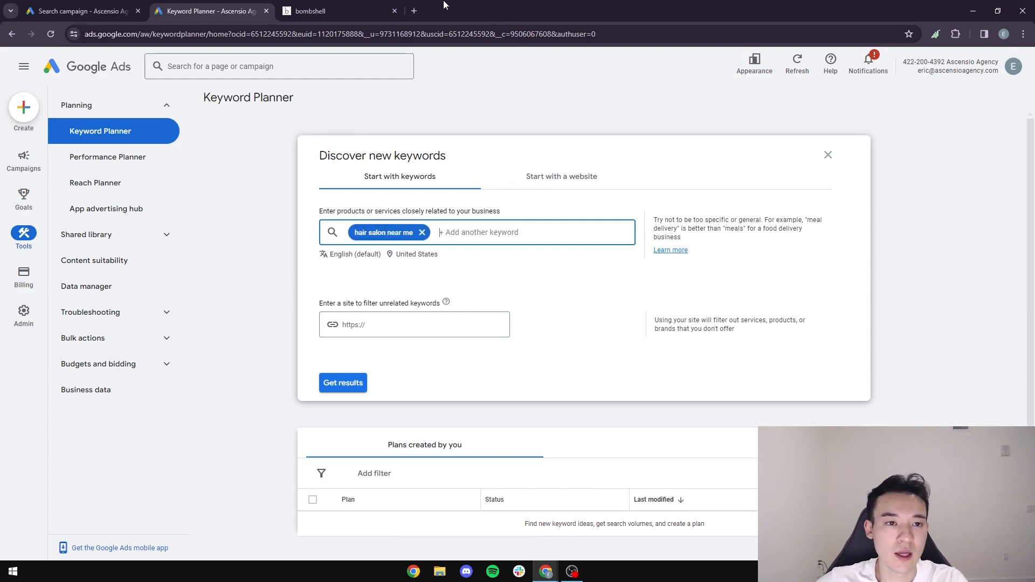
left_click(324, 11)
scroll(946, 319, "down", 10)
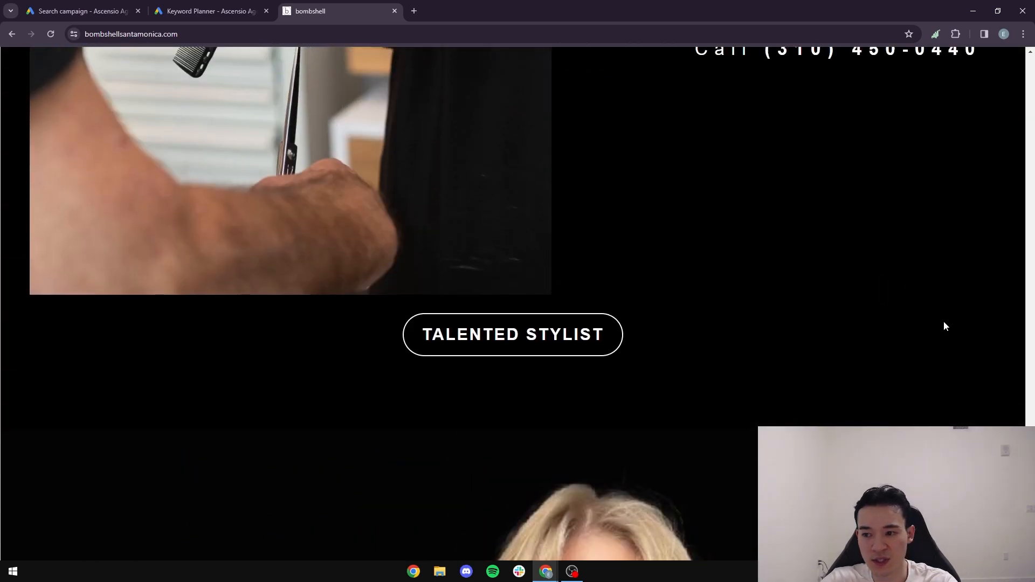
scroll(798, 216, "down", 5)
scroll(797, 216, "up", 15)
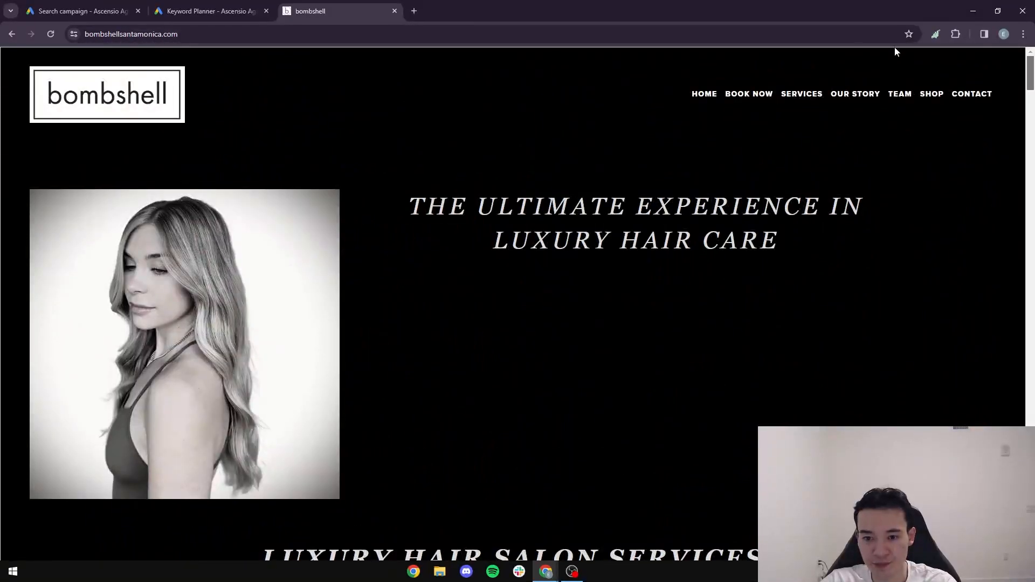
left_click(812, 96)
scroll(490, 324, "down", 10)
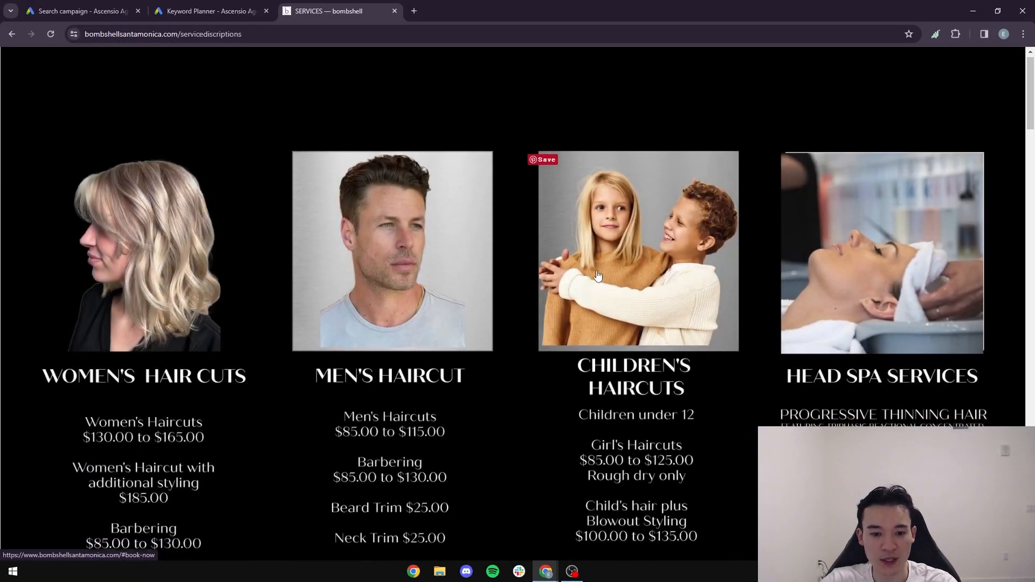
scroll(836, 263, "down", 1)
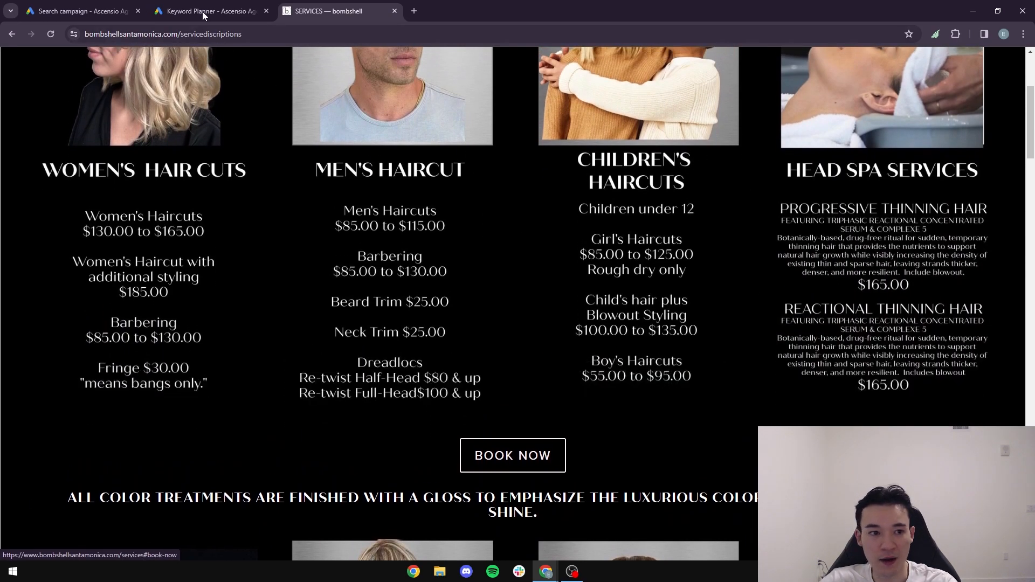
Add 'thinning hair service near me' as a second seed keyword in Keyword Planner
left_click(80, 11)
left_click(198, 5)
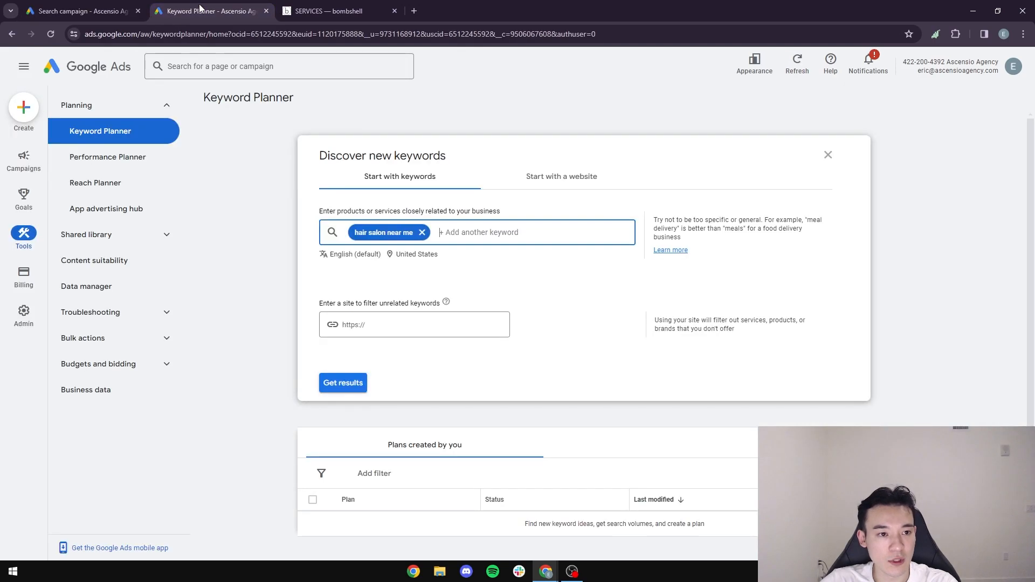
type("thinning hair s")
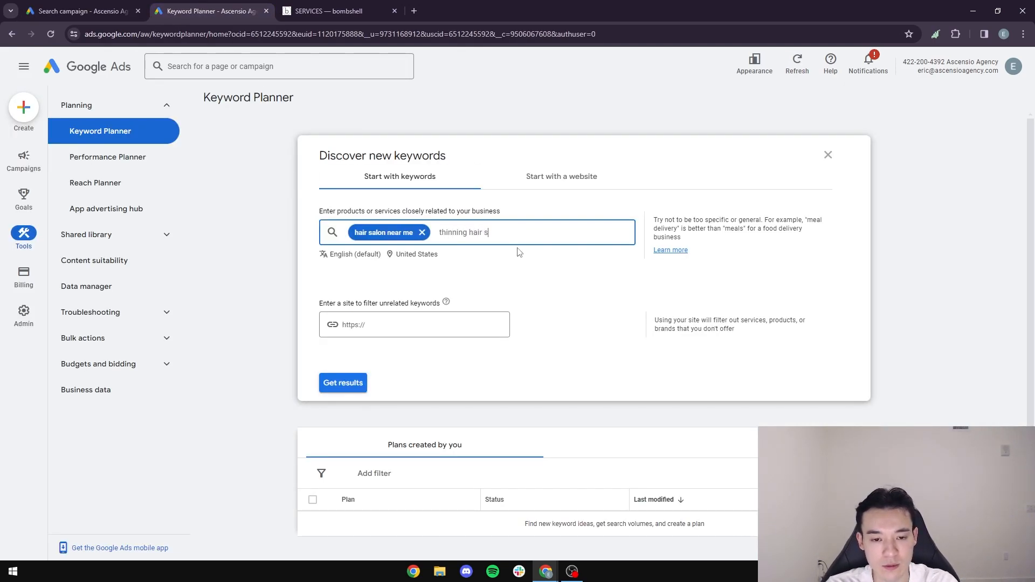
type("ervice near me")
key("Return")
Check the services price list again and start typing 'root touch' as another seed
left_click(345, 11)
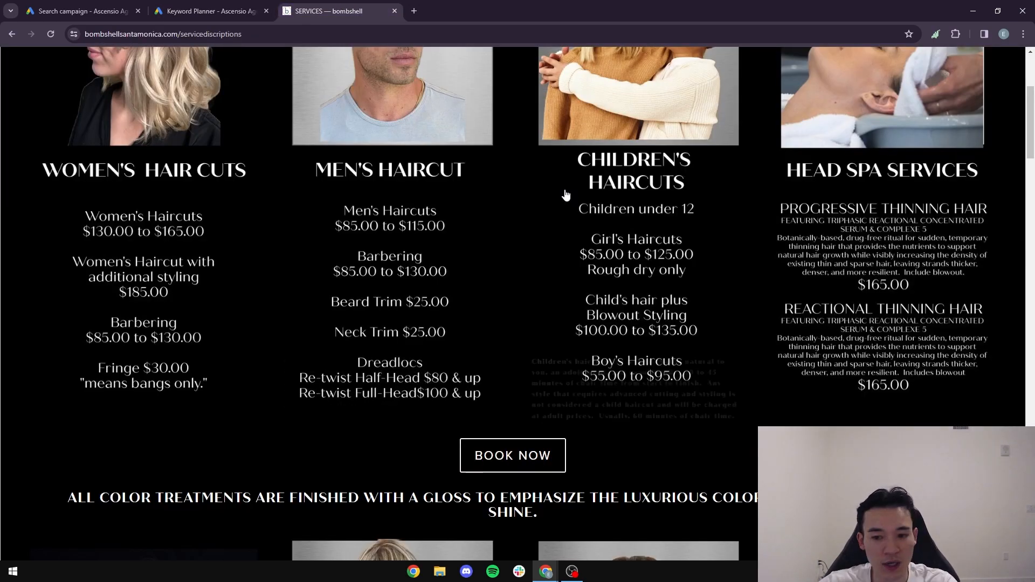
scroll(458, 404, "down", 3)
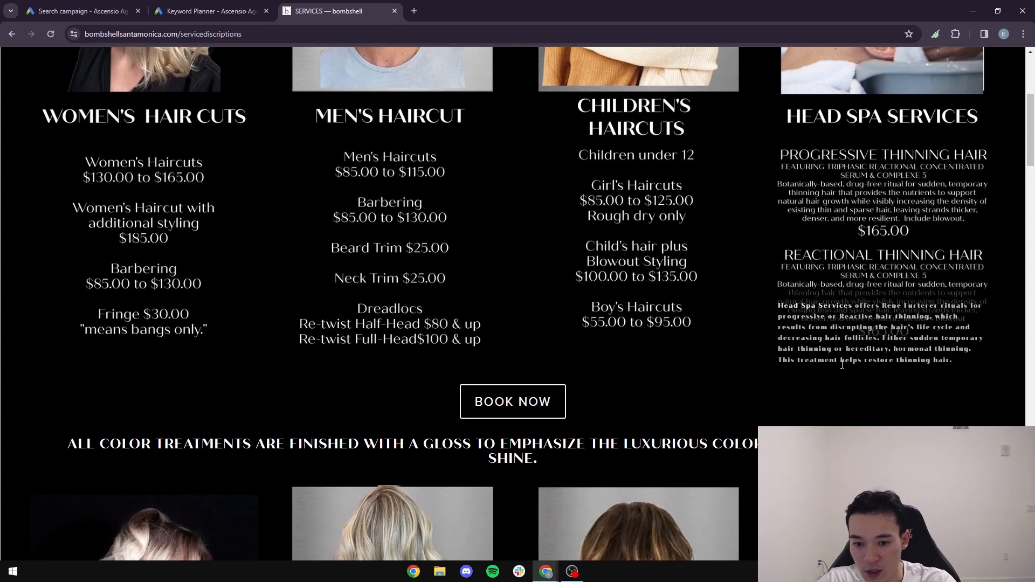
scroll(459, 405, "down", 3)
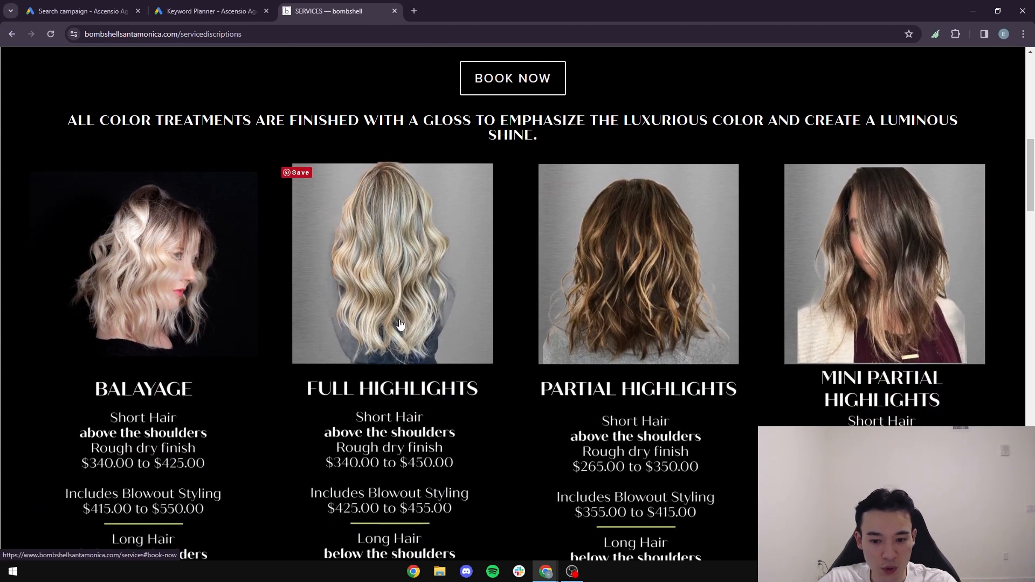
scroll(339, 313, "down", 10)
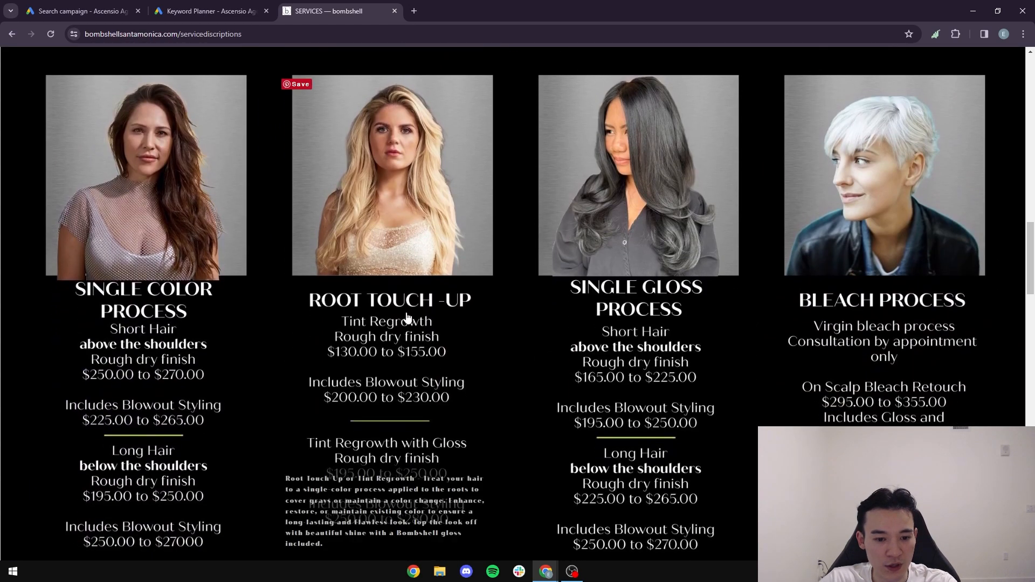
left_click(210, 11)
type("root touch")
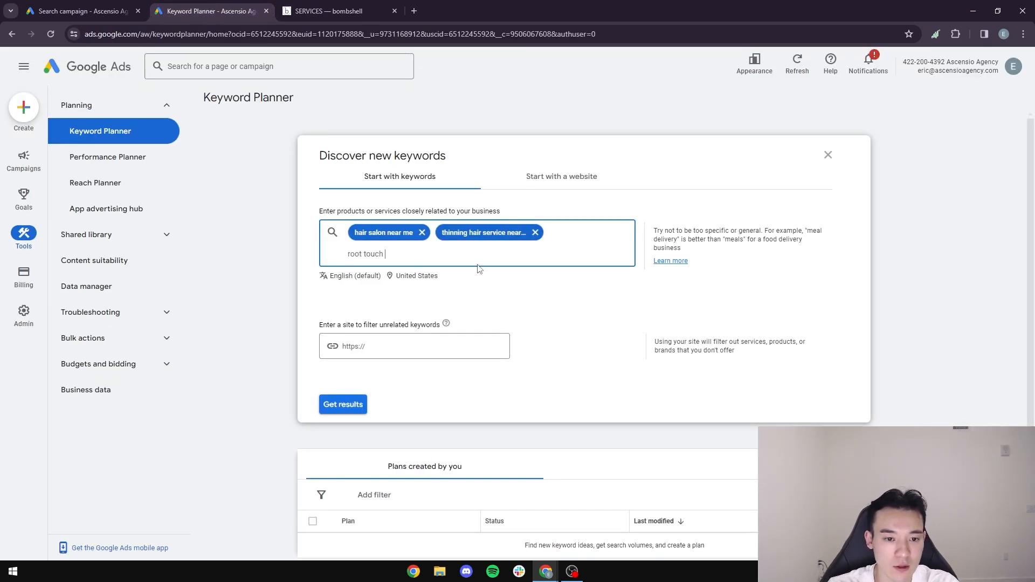
Add 'root touch up near me' and 'keratin treatment near me' as seed keywords
key("Return")
left_click(329, 11)
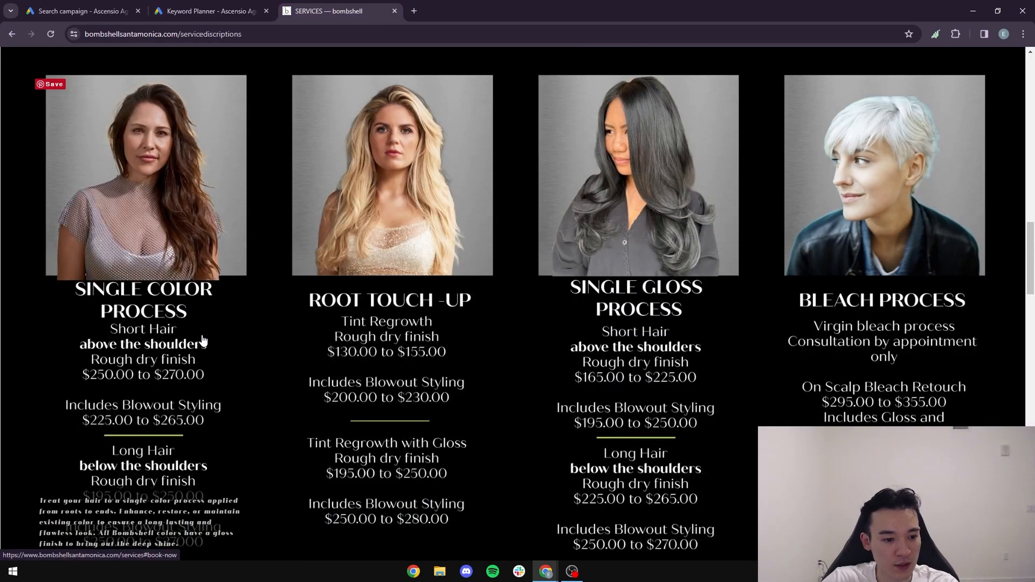
scroll(202, 337, "down", 2)
scroll(550, 302, "up", 1)
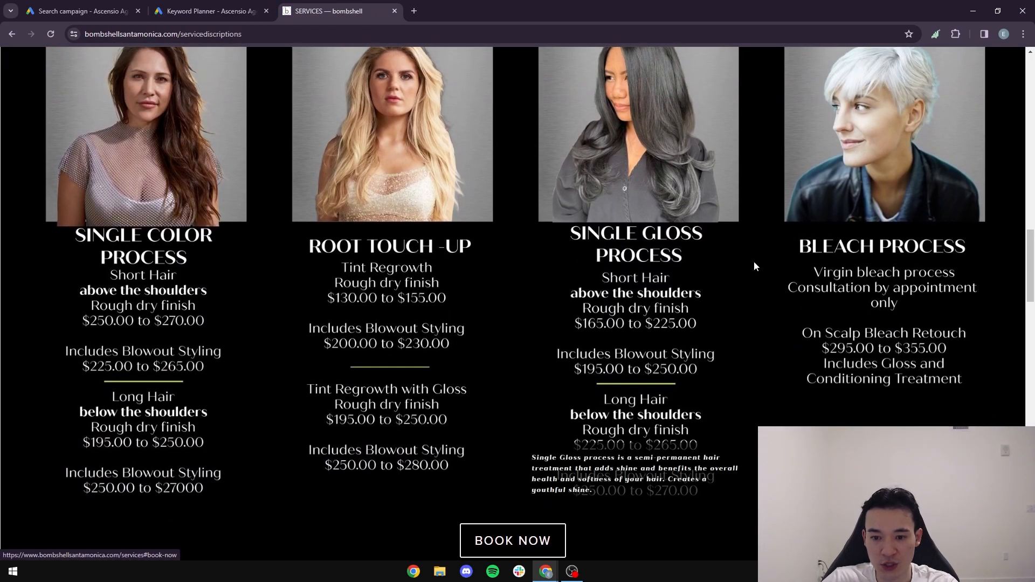
scroll(476, 382, "down", 3)
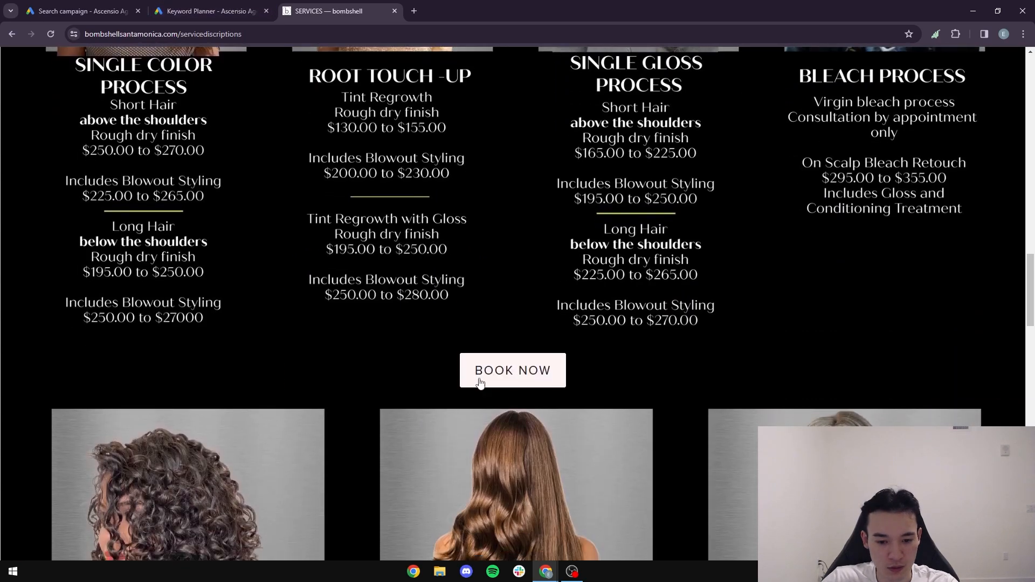
scroll(476, 382, "down", 7)
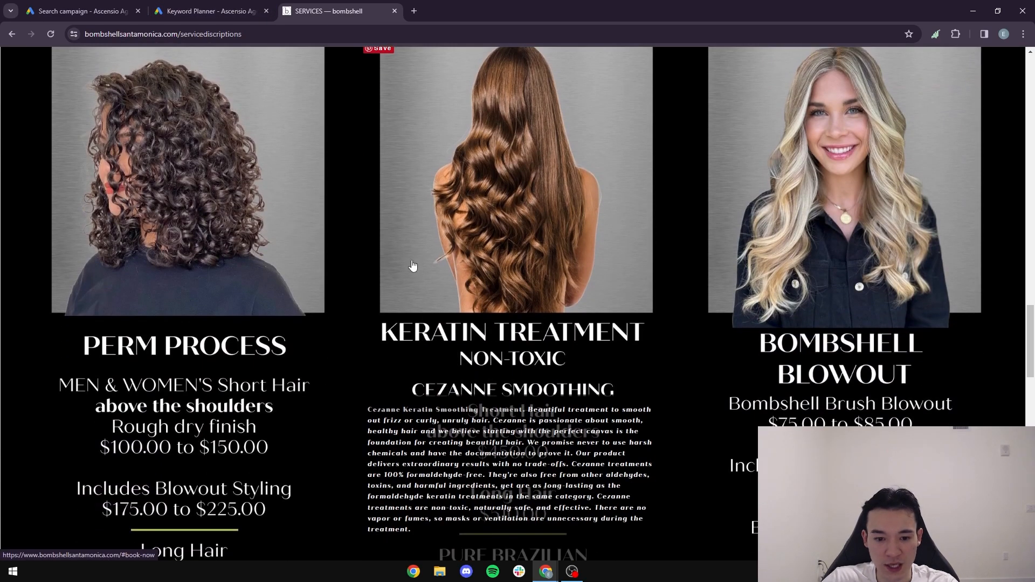
left_click(210, 11)
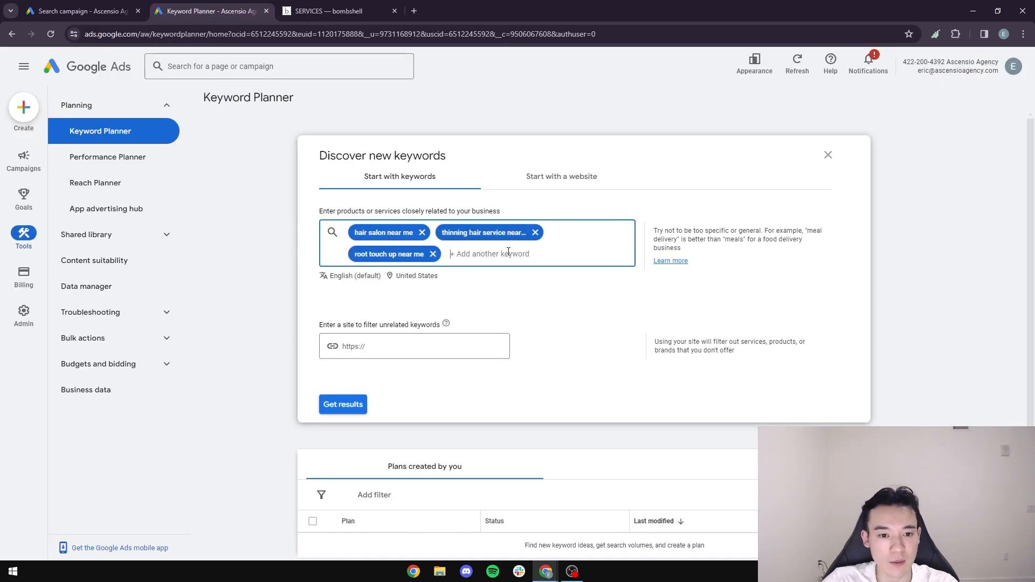
type("keratin t")
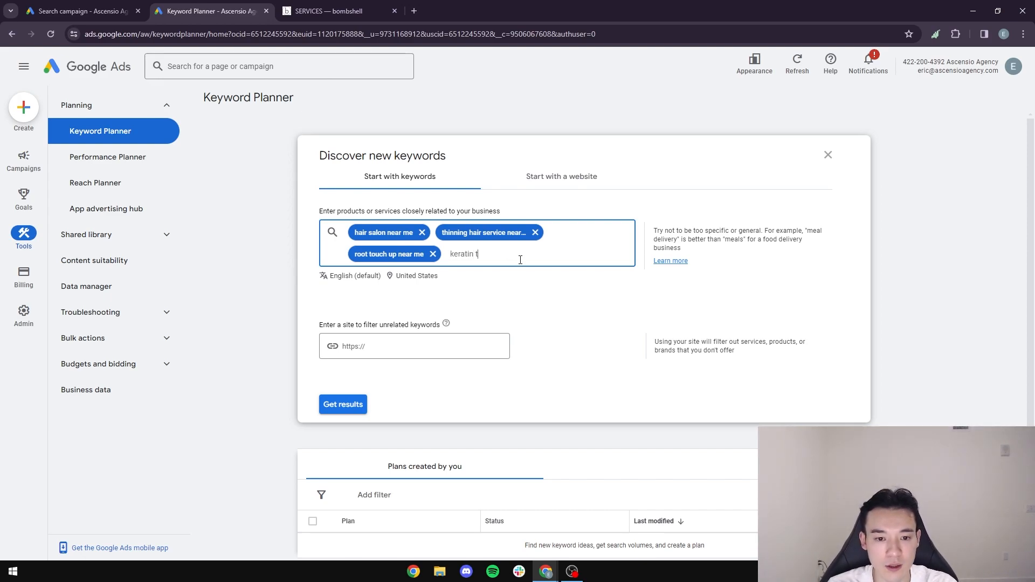
type("reatment near me")
key("Return")
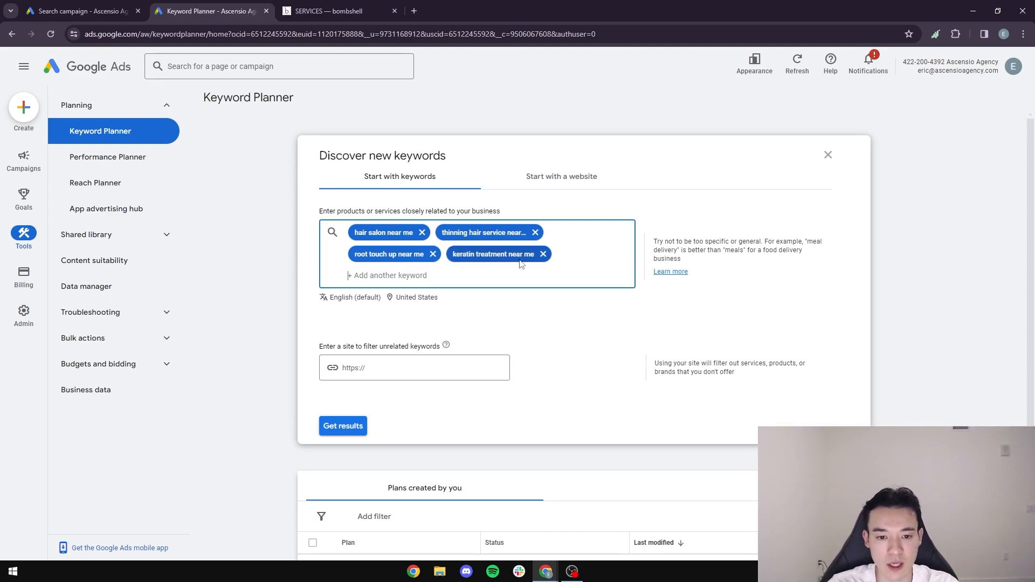
Add 'perm hair extension service near me' as a seed keyword, using the salon's services list
key("ctrl+Tab")
scroll(302, 296, "down", 3)
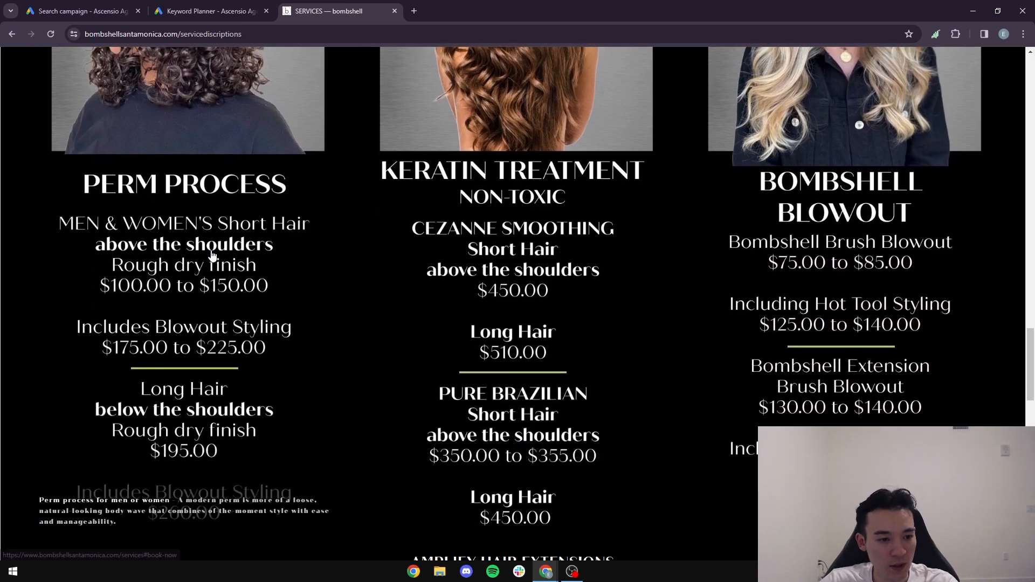
scroll(229, 253, "down", 8)
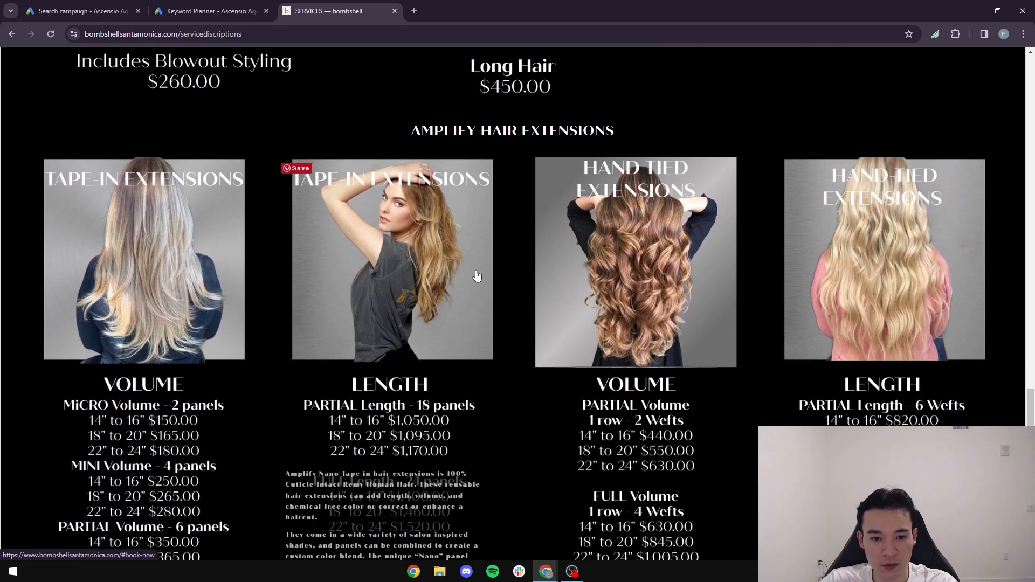
left_click(214, 11)
left_click(325, 11)
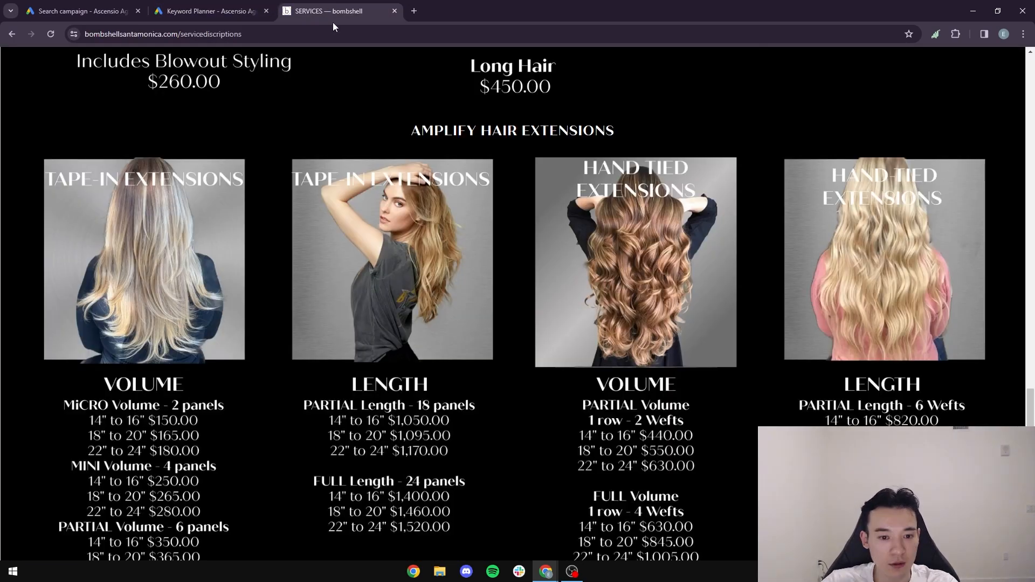
left_click(213, 8)
type("per")
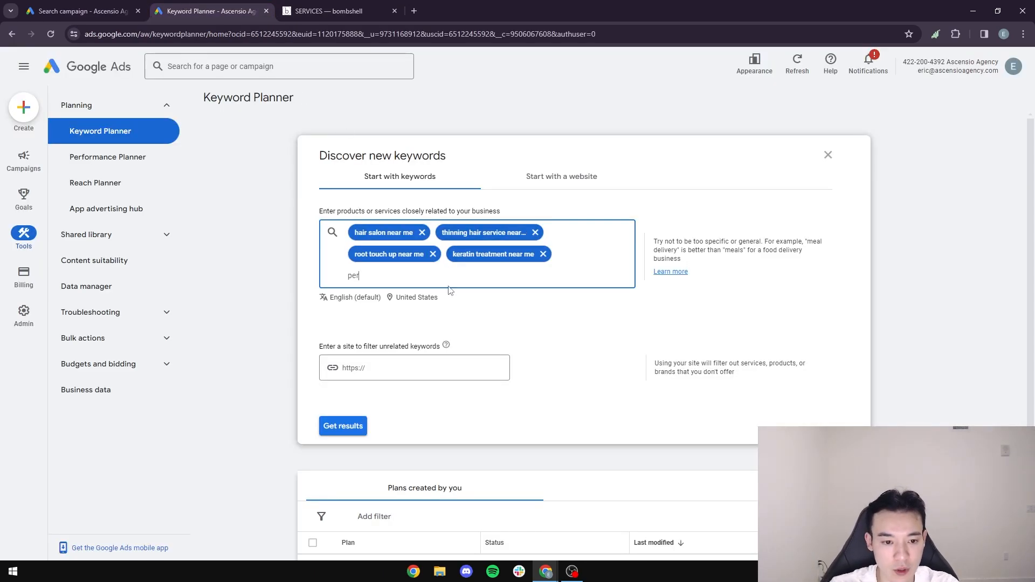
type("m hair extension service near me")
key("Return")
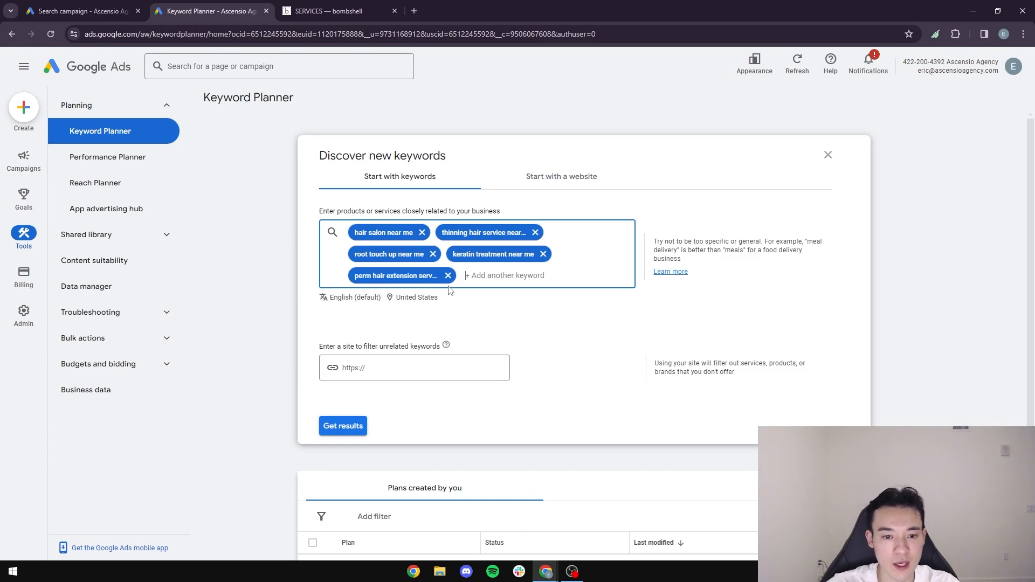
Add 'brush blowout near me' and get keyword ideas for all six seeds
left_click(380, 11)
scroll(755, 312, "down", 3)
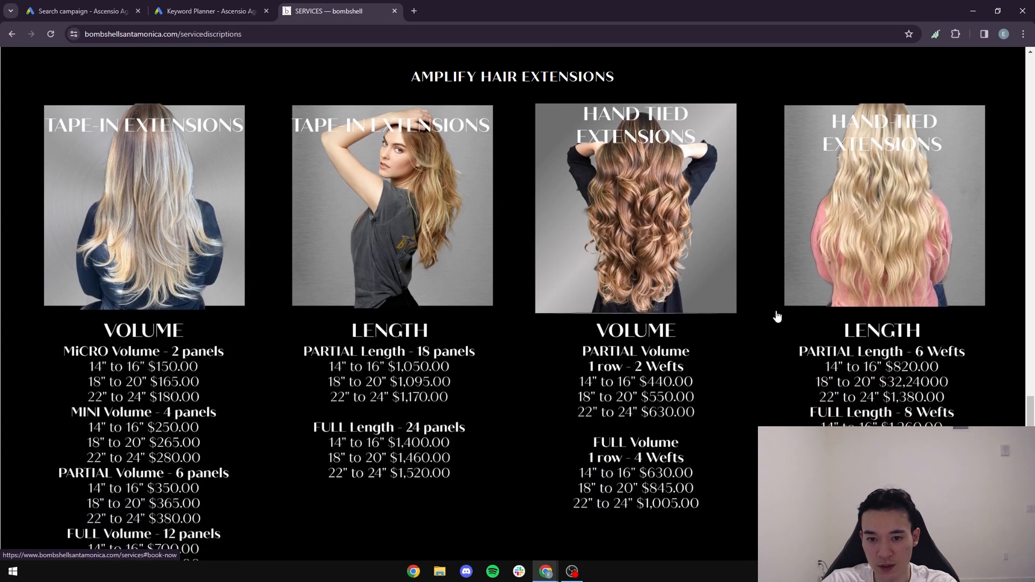
scroll(555, 344, "down", 9)
scroll(263, 370, "up", 8)
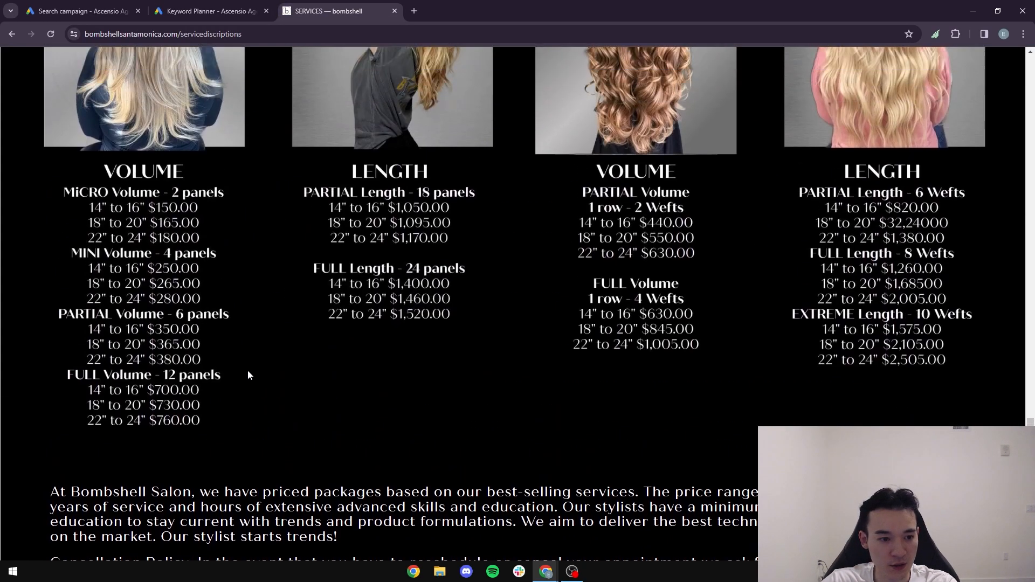
scroll(144, 292, "up", 4)
scroll(144, 292, "down", 1)
scroll(739, 399, "up", 7)
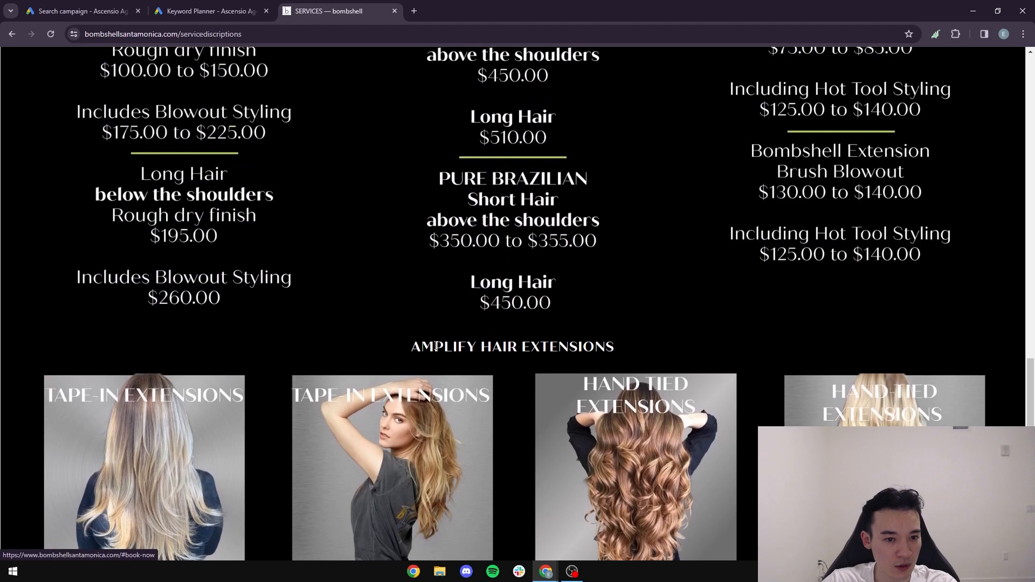
scroll(869, 415, "up", 3)
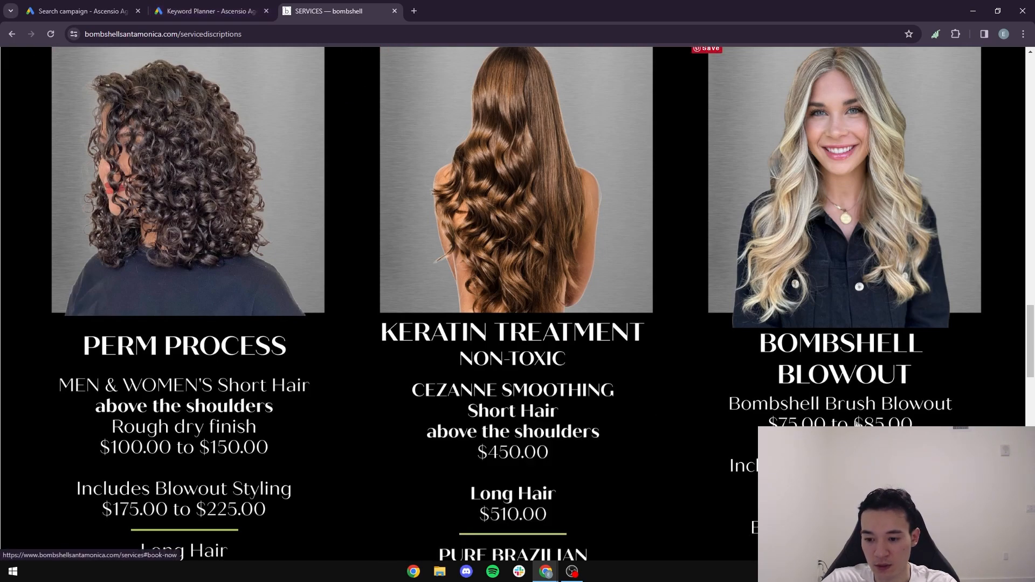
scroll(859, 423, "down", 2)
left_click(210, 11)
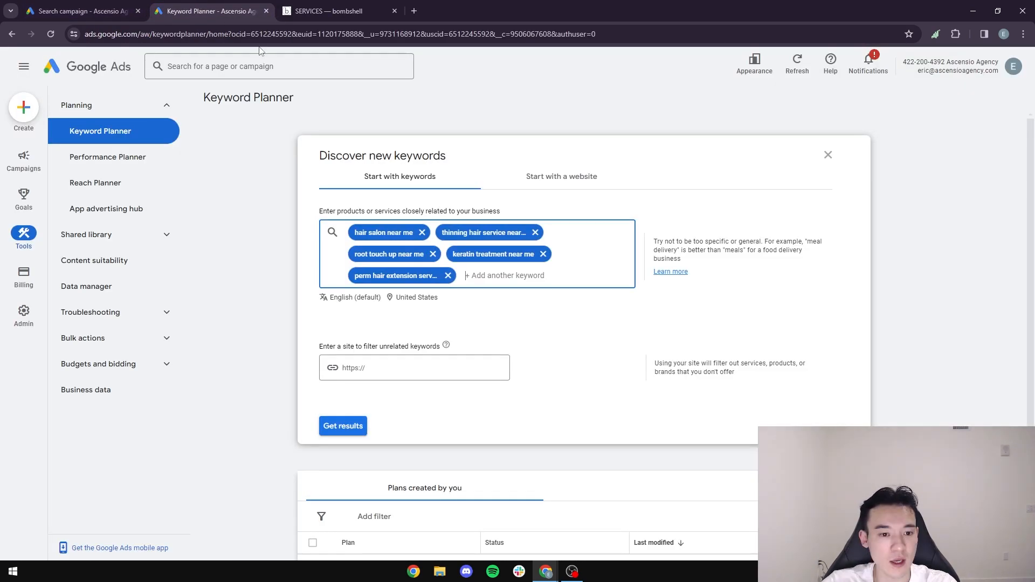
type("brush blowout nea")
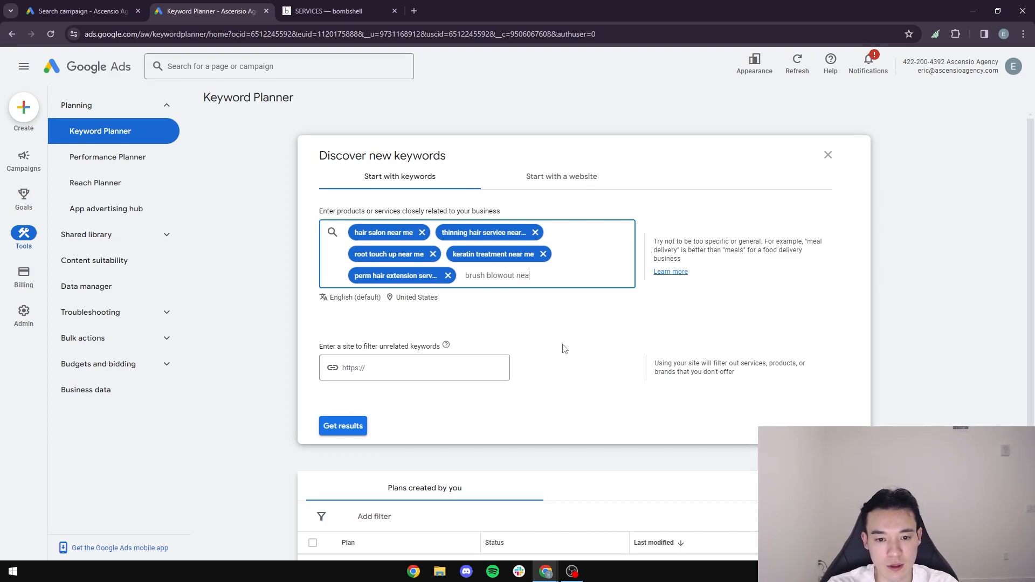
type("r me")
key("Return")
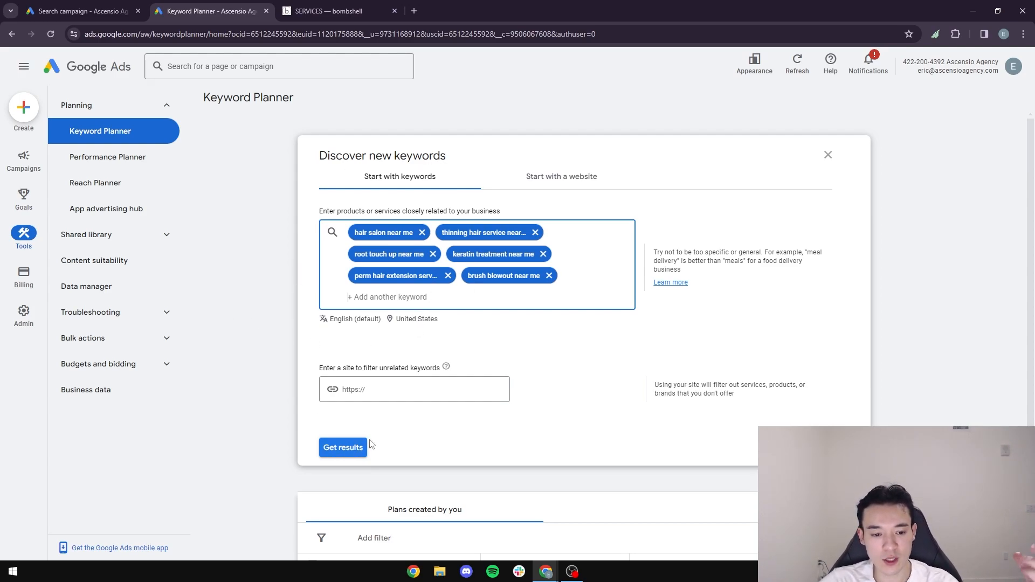
scroll(356, 377, "down", 2)
left_click(345, 340)
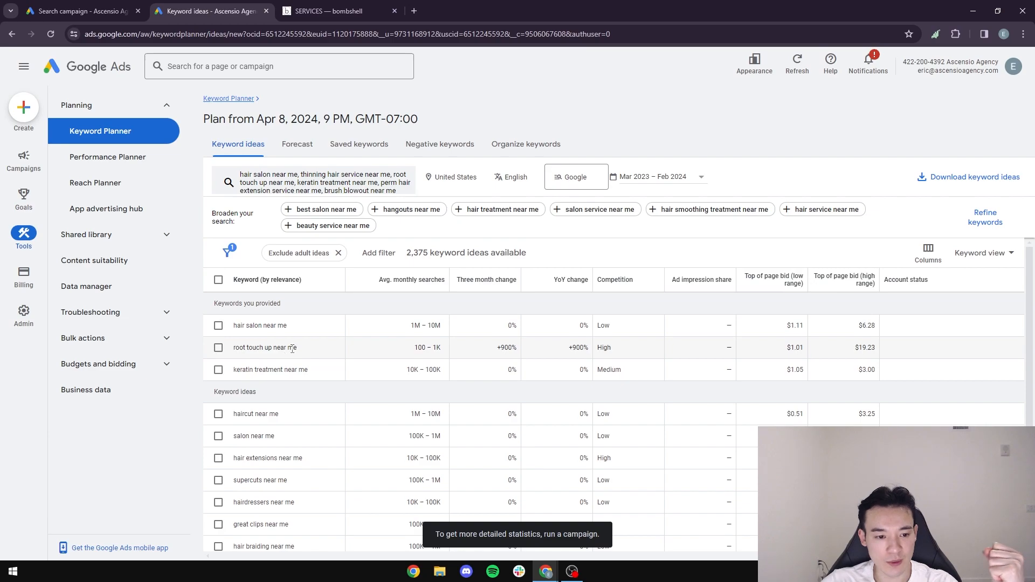
Highlight 'hair extensions near me' in the keyword ideas list and open a new browser tab
scroll(332, 360, "down", 1)
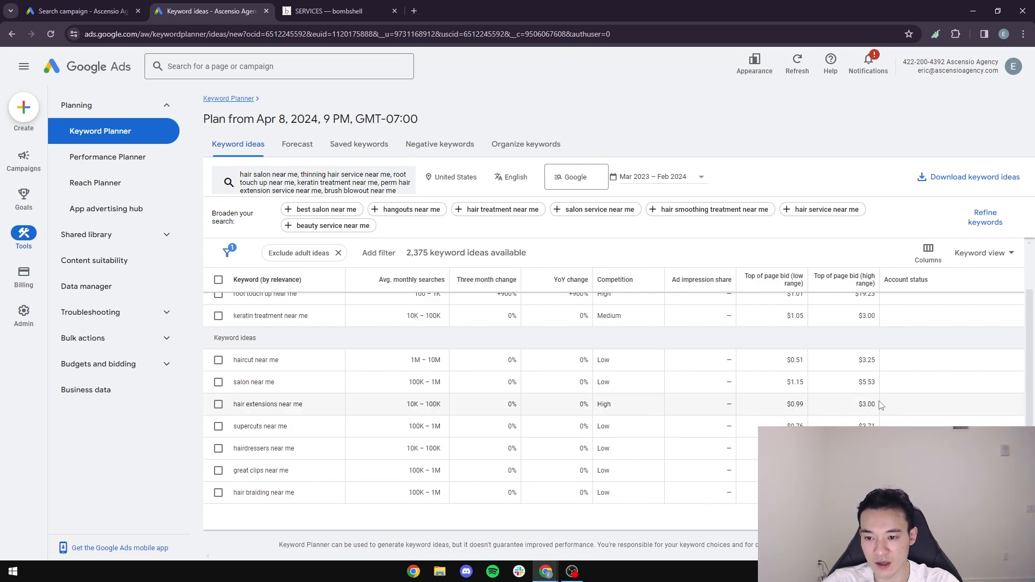
left_click_drag(250, 409, 333, 414)
left_click(352, 406)
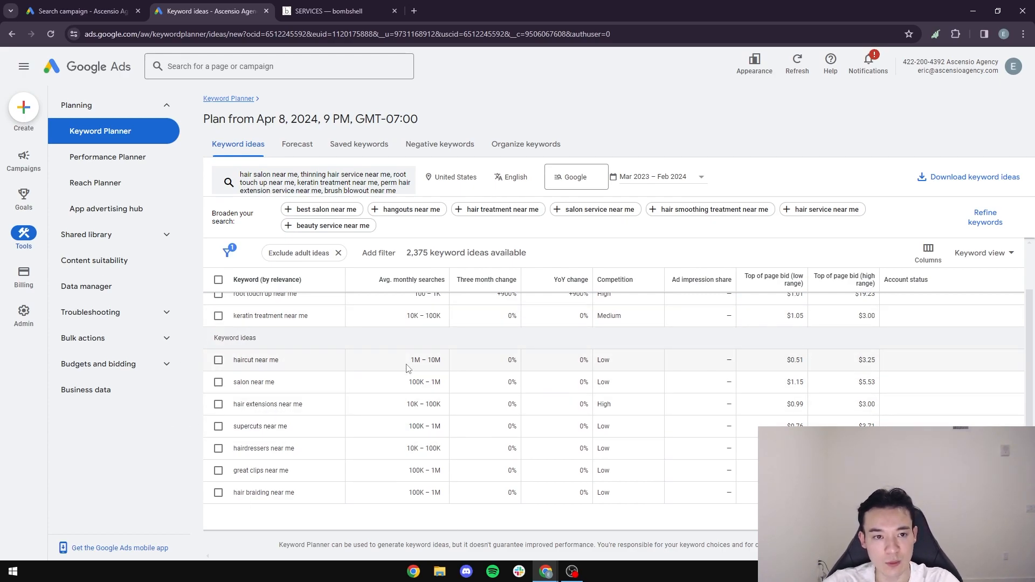
left_click(413, 10)
Load AdWords Wrapper and wrap 'hair extensions near me' into match-type variants
type("adword")
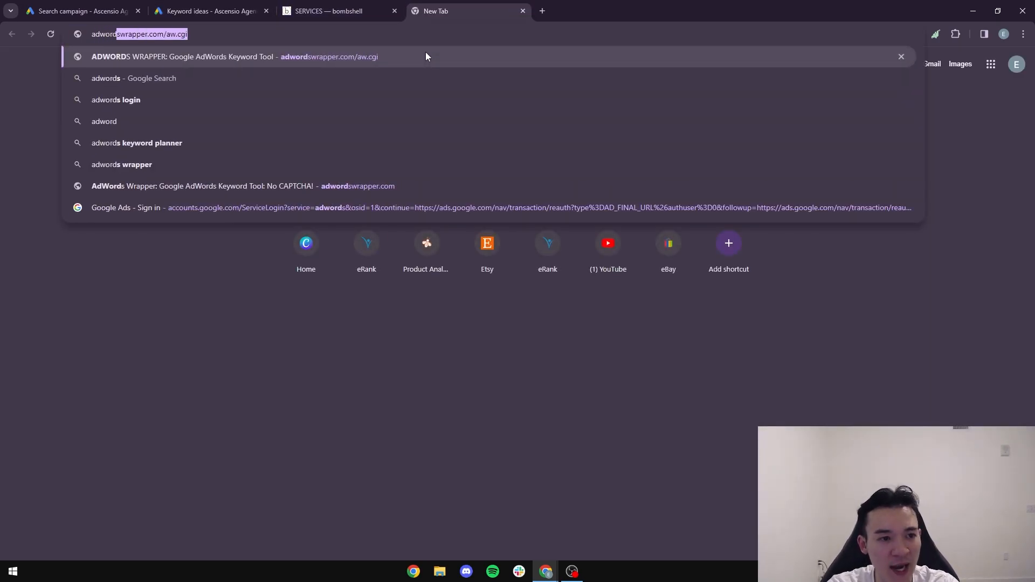
left_click(425, 54)
left_click(404, 291)
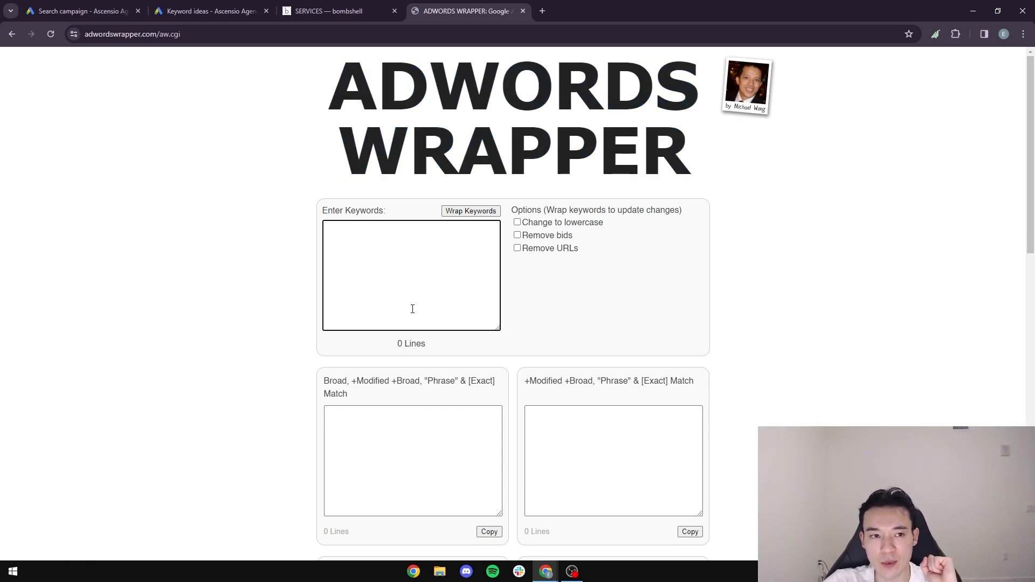
left_click(206, 10)
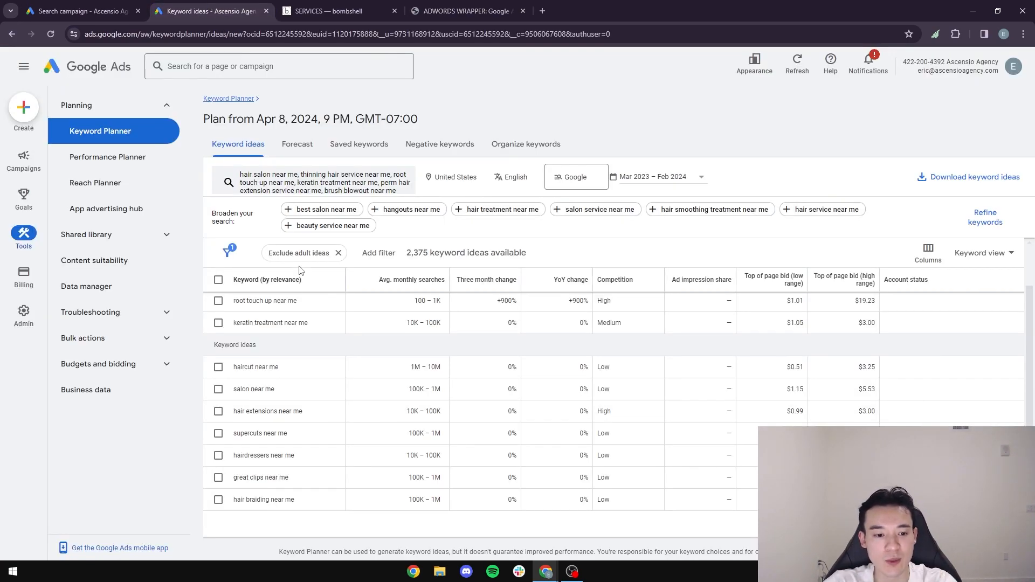
triple_click(302, 412)
key("ctrl+c")
left_click(464, 10)
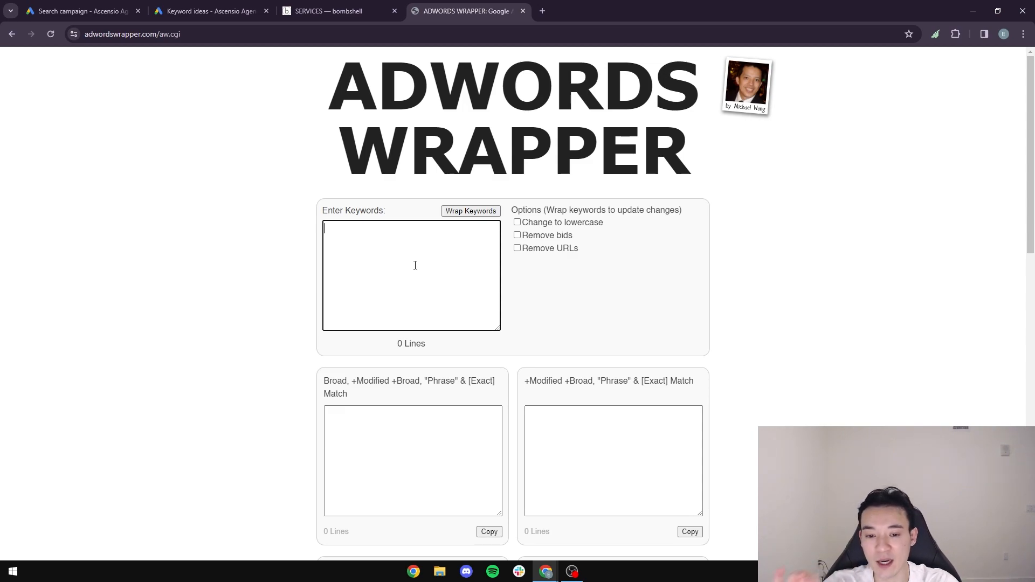
key("ctrl+v")
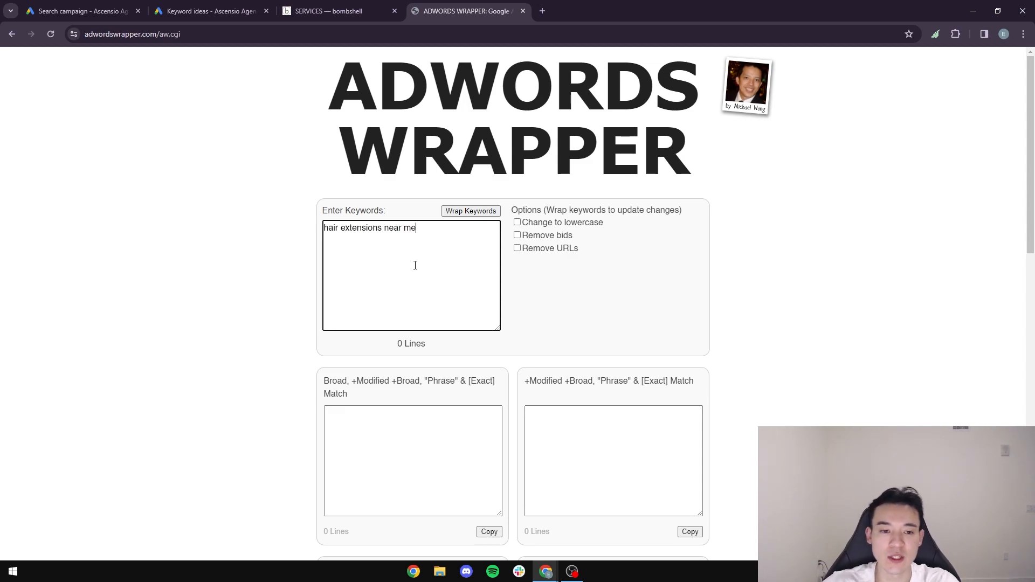
left_click(476, 211)
Review the wrapped output and select the phrase and exact match lines
scroll(240, 351, "down", 8)
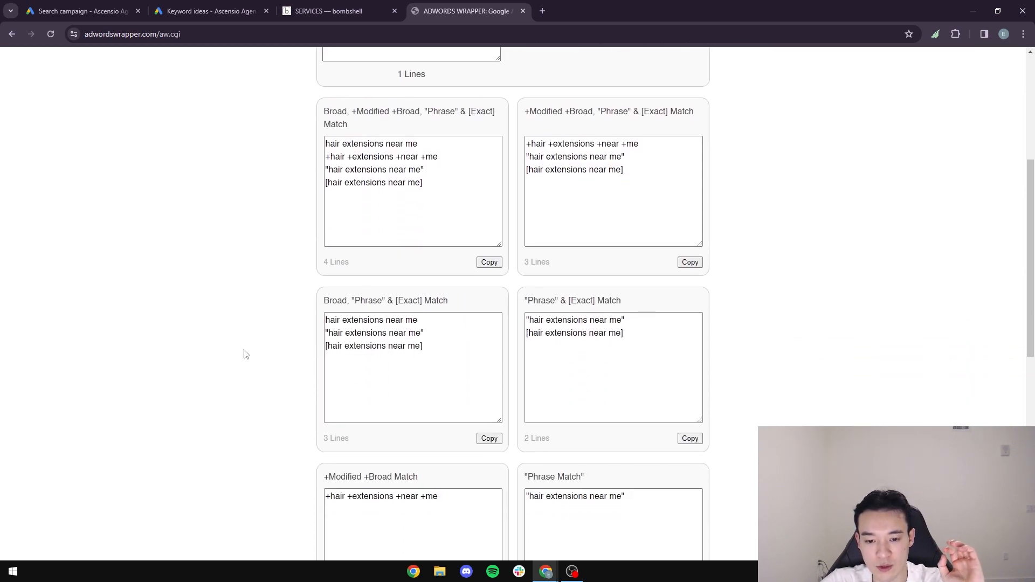
scroll(528, 300, "up", 2)
left_click_drag(635, 321, 526, 263)
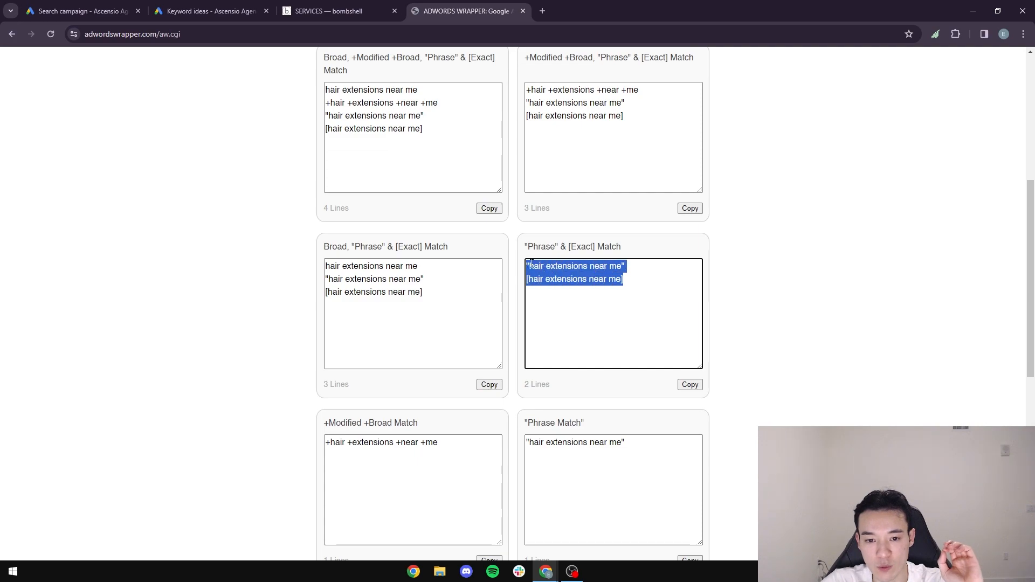
left_click(626, 292)
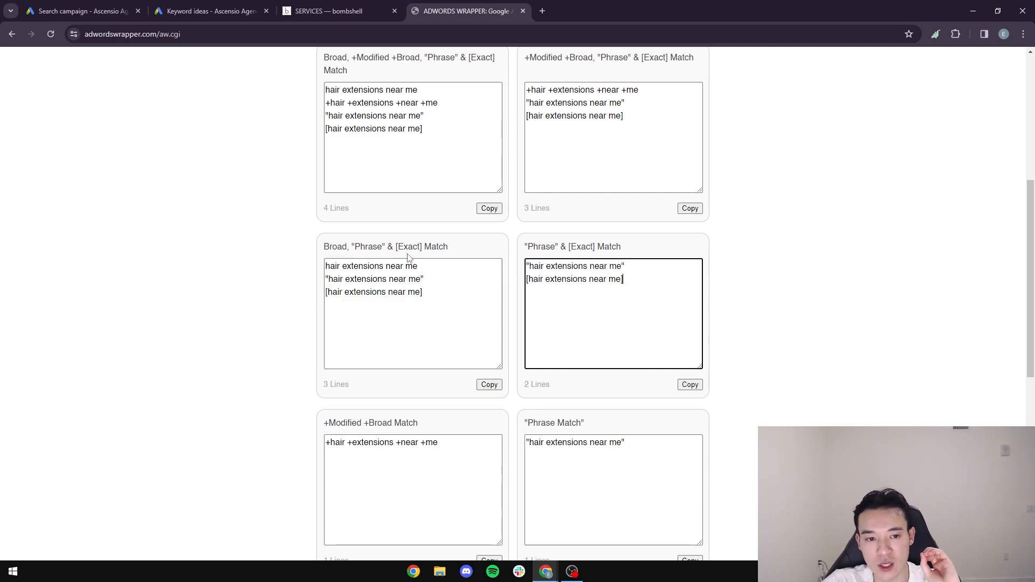
scroll(423, 265, "up", 1)
left_click_drag(423, 320, 304, 325)
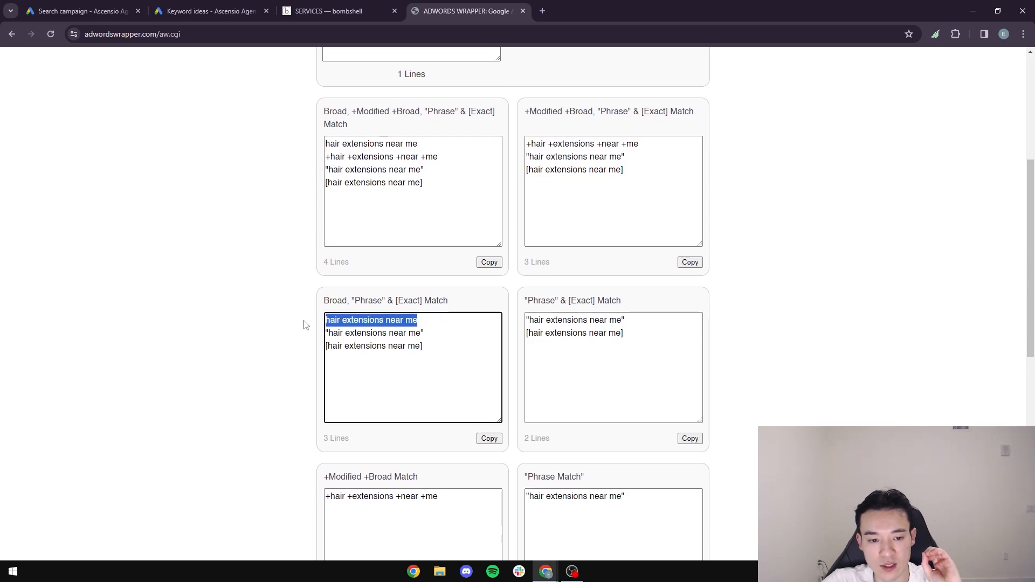
left_click(379, 322)
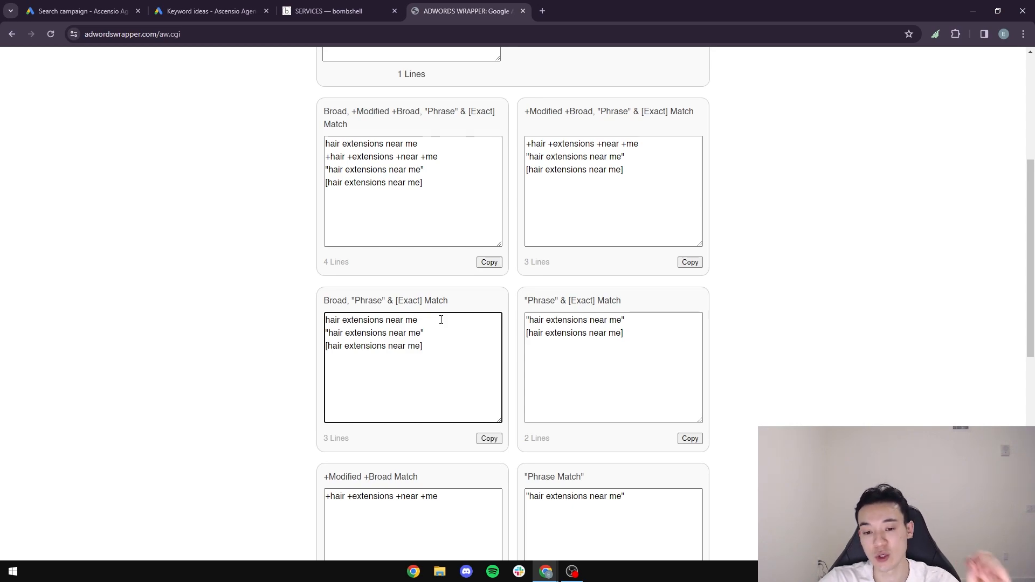
left_click_drag(647, 340, 512, 324)
left_click_drag(628, 332, 520, 317)
scroll(441, 343, "up", 5)
left_click(459, 269)
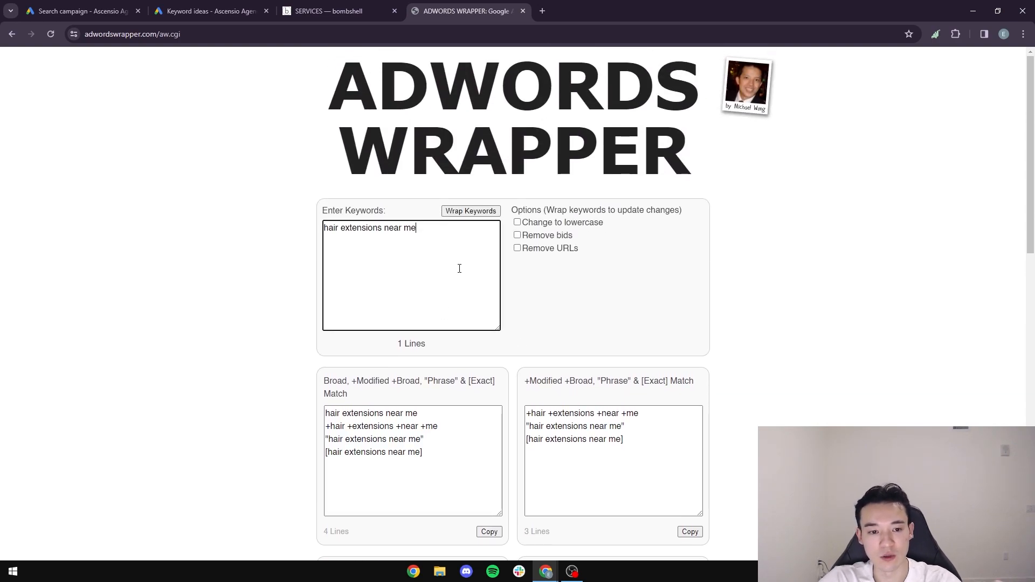
Copy 'salon near me' from the keyword ideas into the AdWords Wrapper list
left_click(354, 13)
scroll(474, 383, "down", 10)
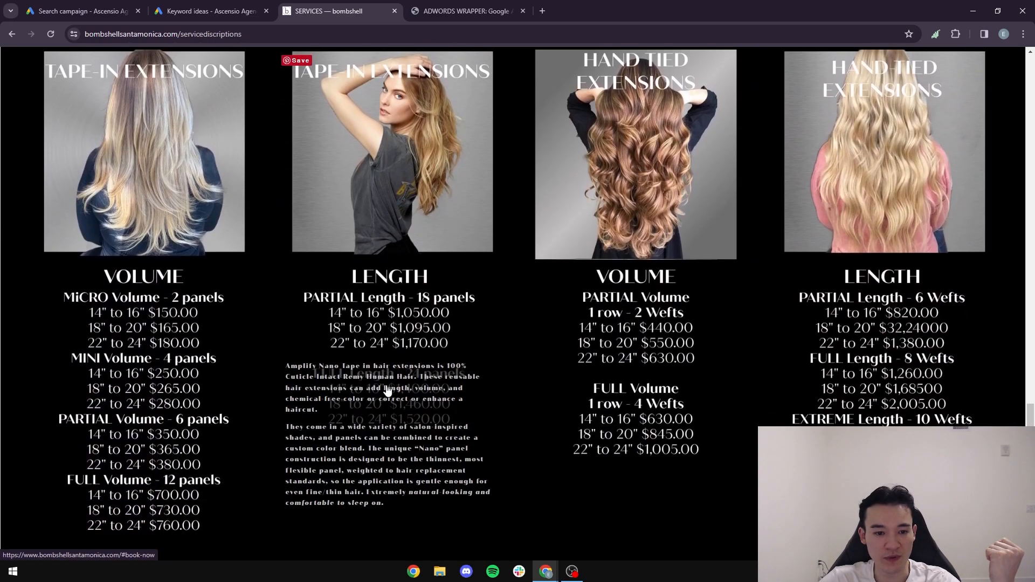
scroll(473, 383, "up", 5)
left_click(210, 10)
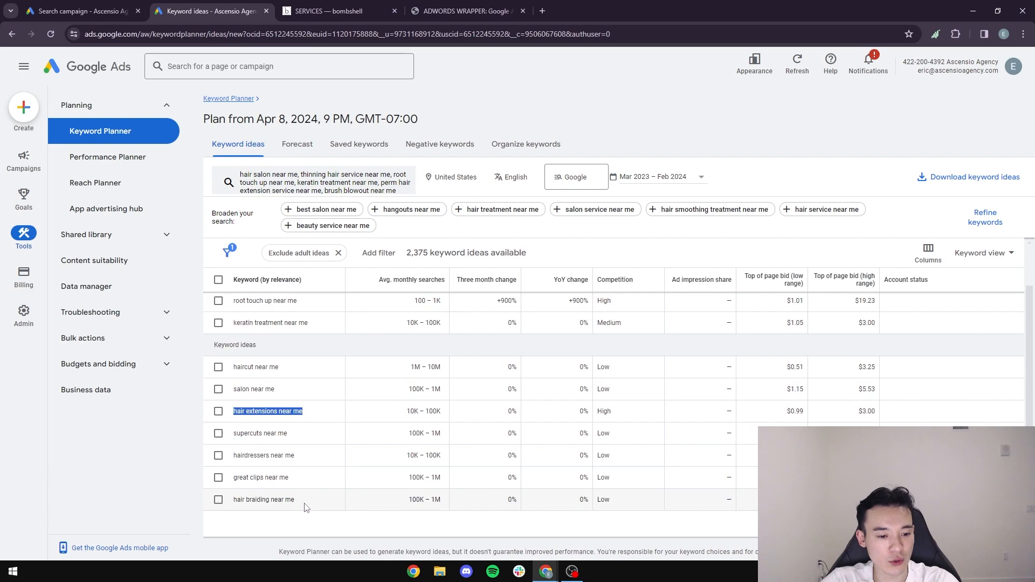
left_click_drag(275, 390, 233, 389)
key("ctrl+c")
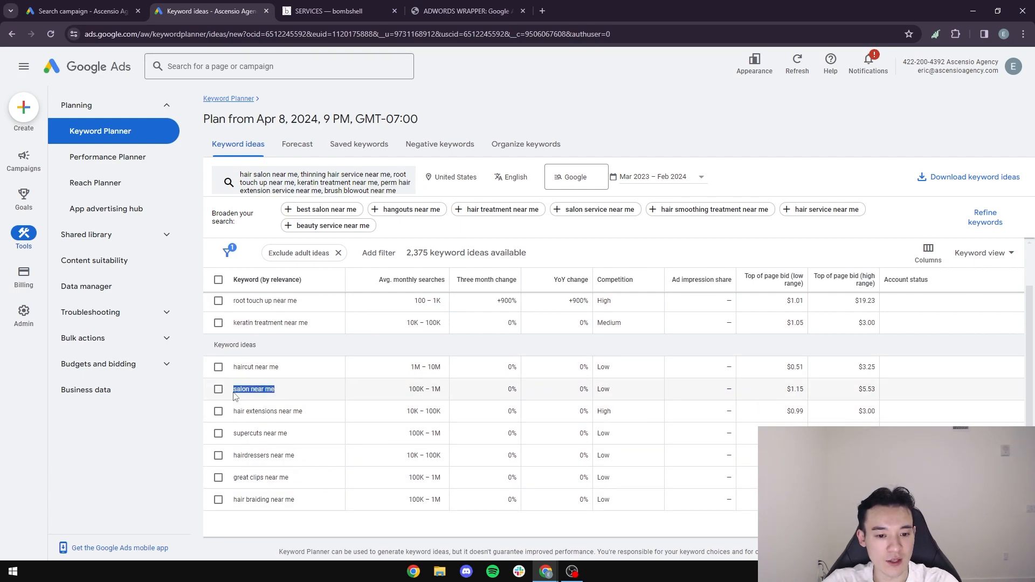
left_click(481, 6)
key("ctrl+v")
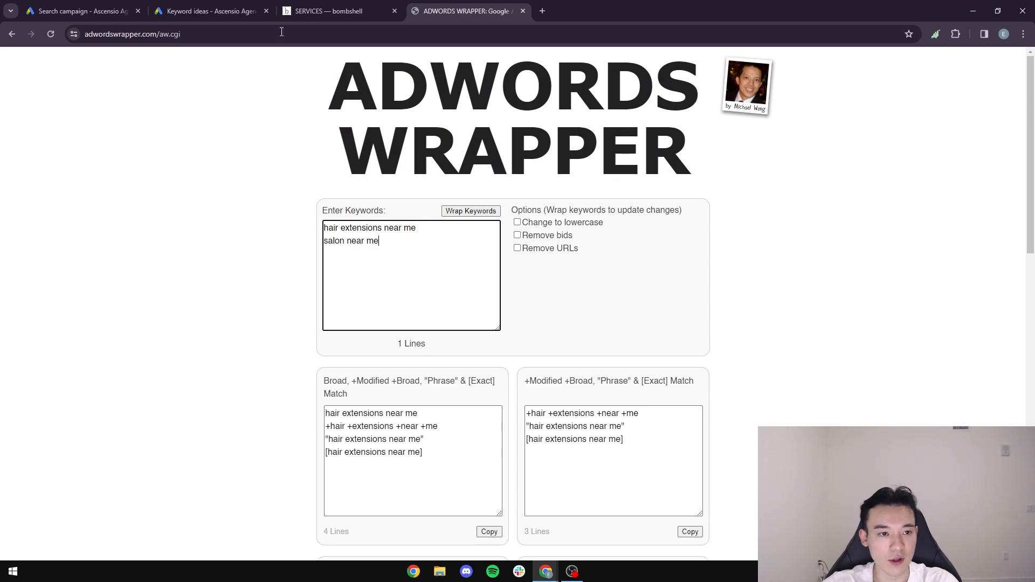
Add 'best hair salons near me' to the AdWords Wrapper list
left_click(210, 11)
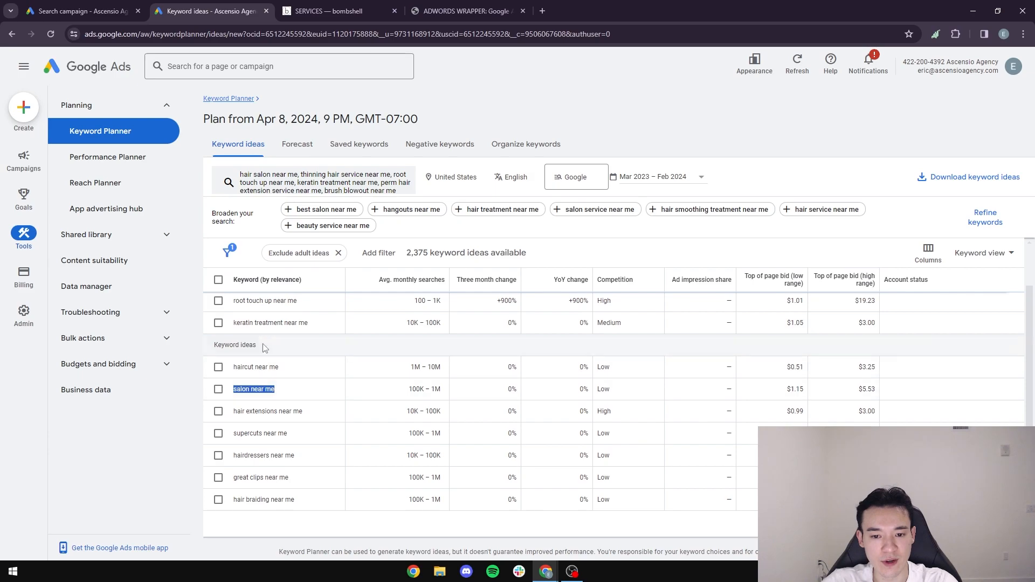
scroll(268, 386, "down", 3)
scroll(340, 372, "down", 1)
scroll(334, 377, "up", 1)
left_click_drag(318, 352, 244, 351)
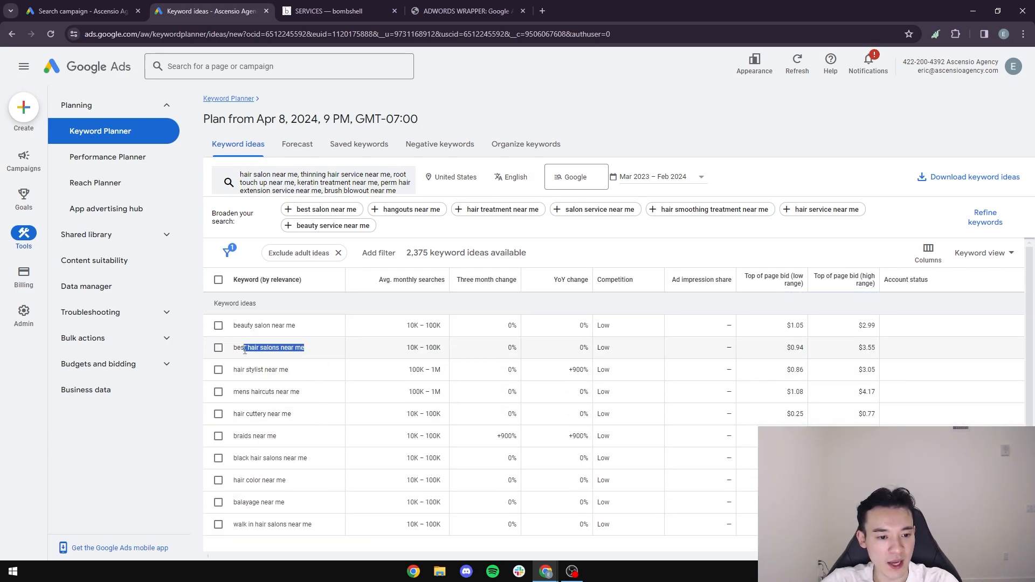
left_click(464, 11)
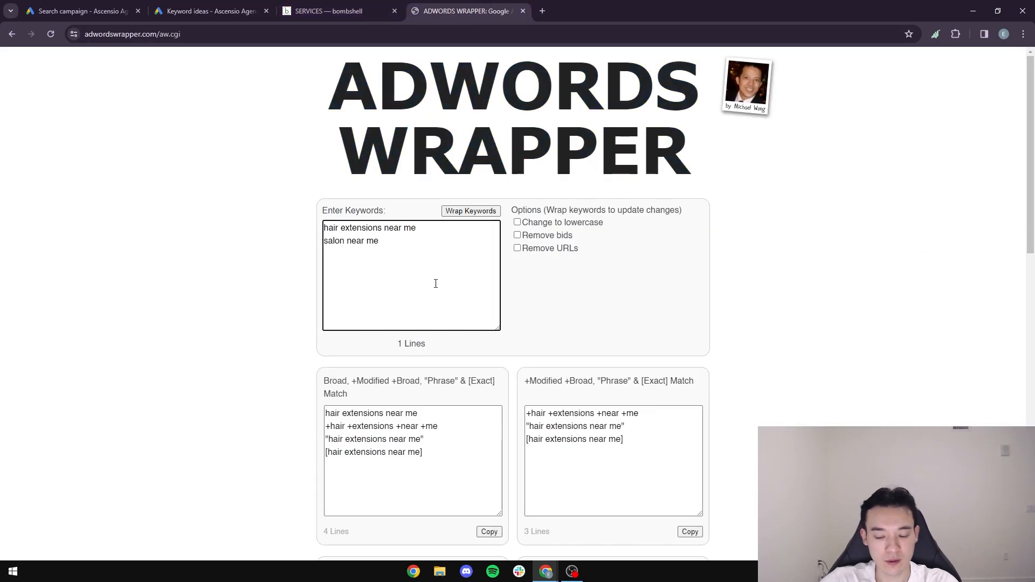
type("best hair salons near me")
Add 'balayage near me' to the AdWords Wrapper list
left_click(209, 6)
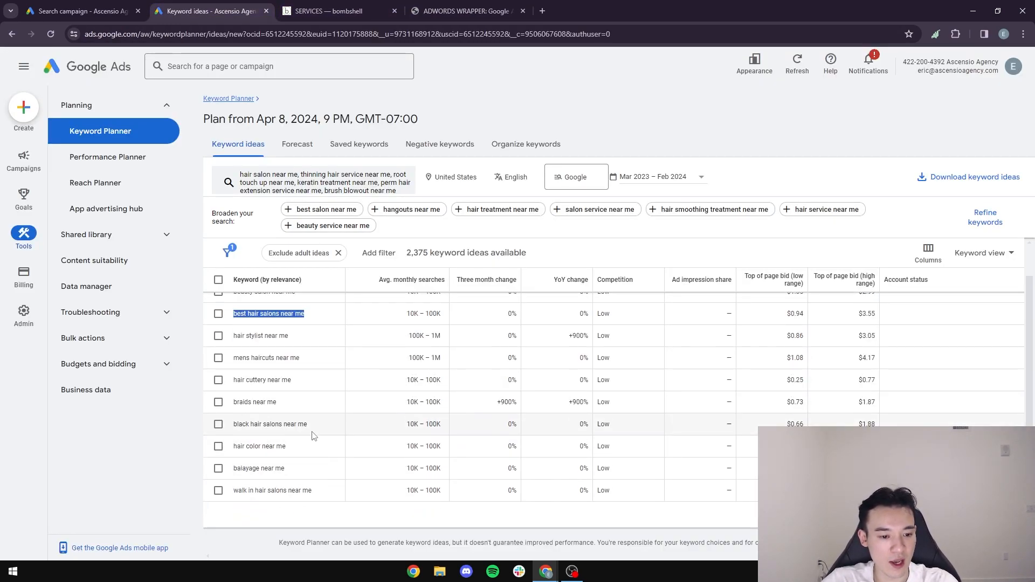
left_click_drag(305, 447, 241, 447)
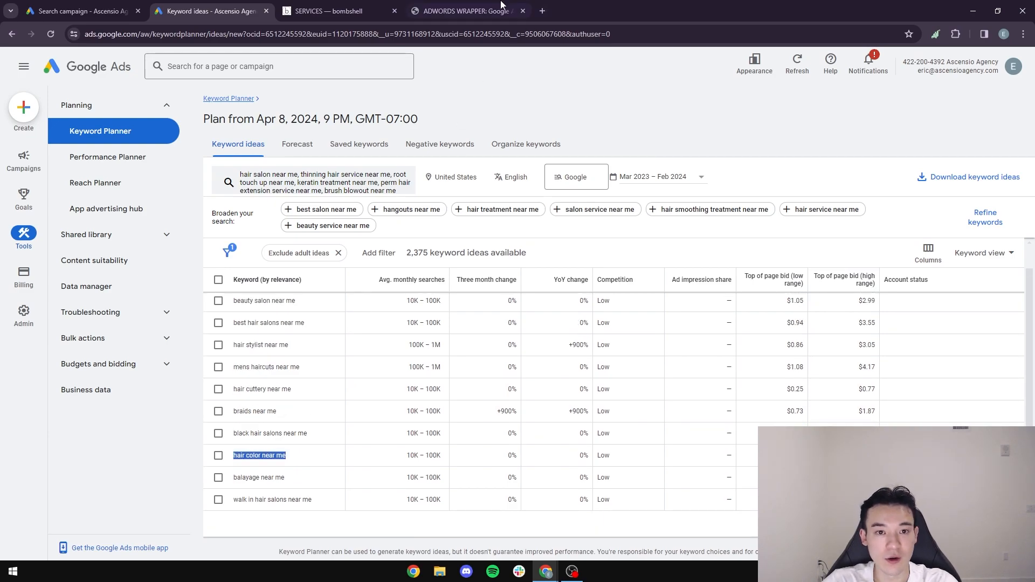
left_click(466, 10)
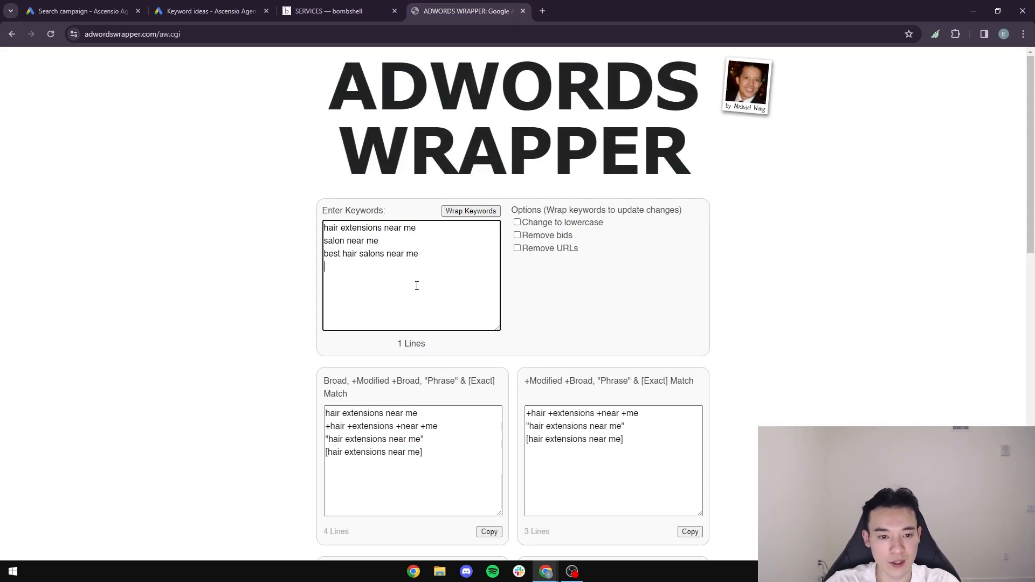
left_click(211, 11)
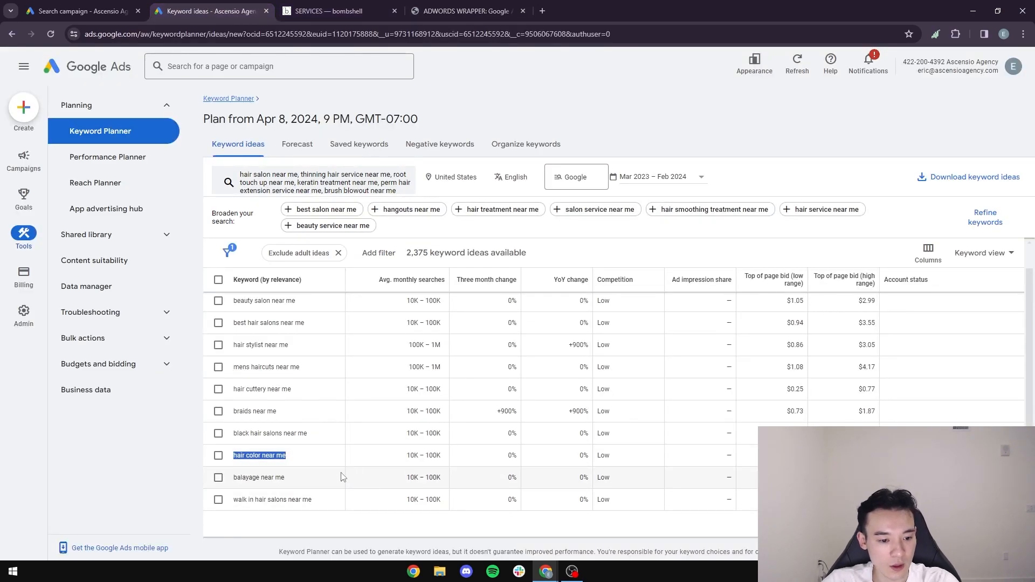
left_click_drag(294, 478, 267, 485)
left_click(457, 5)
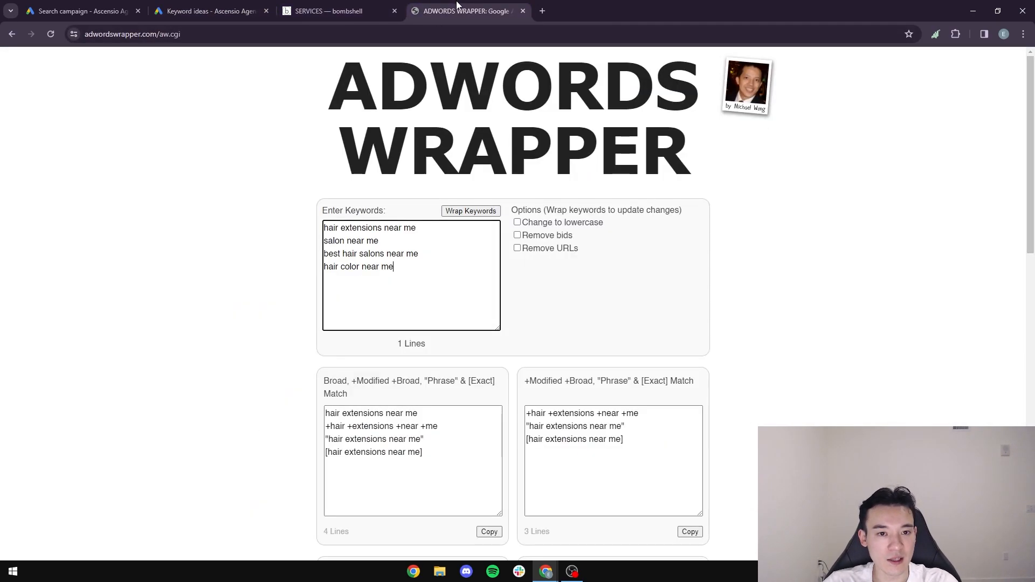
type("balayage near me")
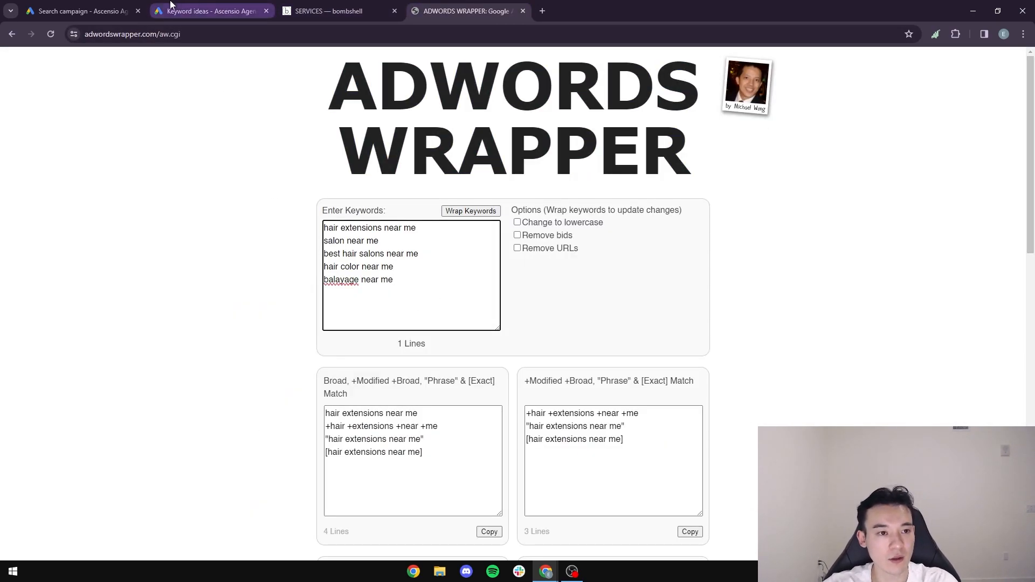
Add 'walk in hair salons near me' and 'hair color salon near me' to the list
left_click(211, 11)
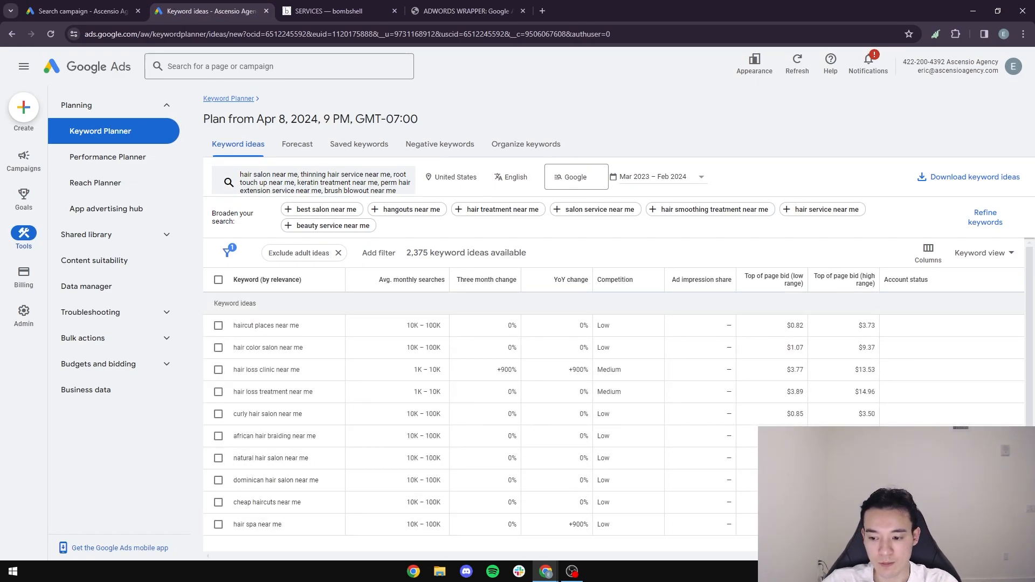
left_click_drag(287, 524, 231, 524)
key("ctrl+c")
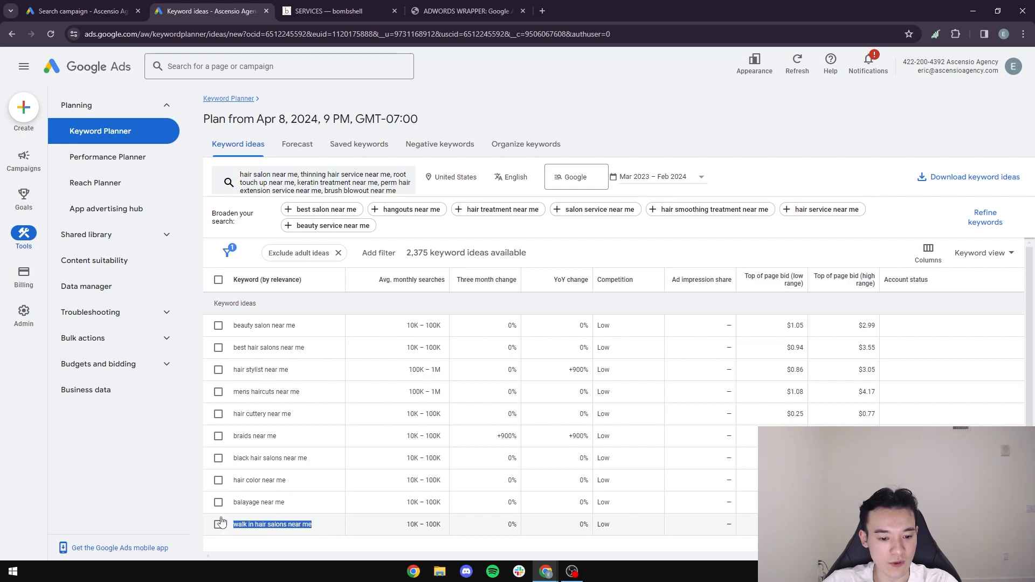
left_click(458, 11)
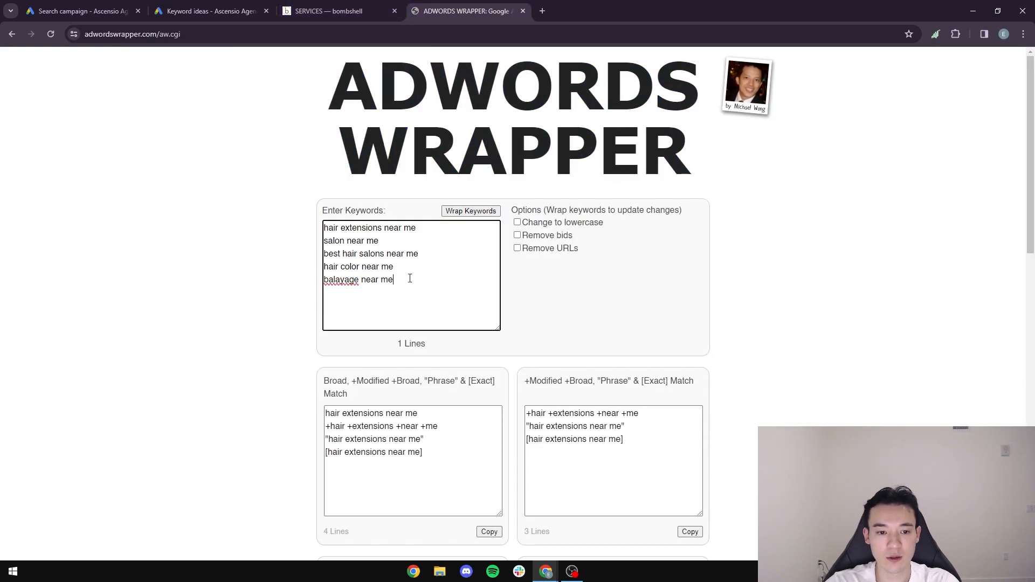
key("ctrl+v")
left_click(211, 11)
scroll(698, 472, "down", 1)
scroll(300, 348, "up", 5)
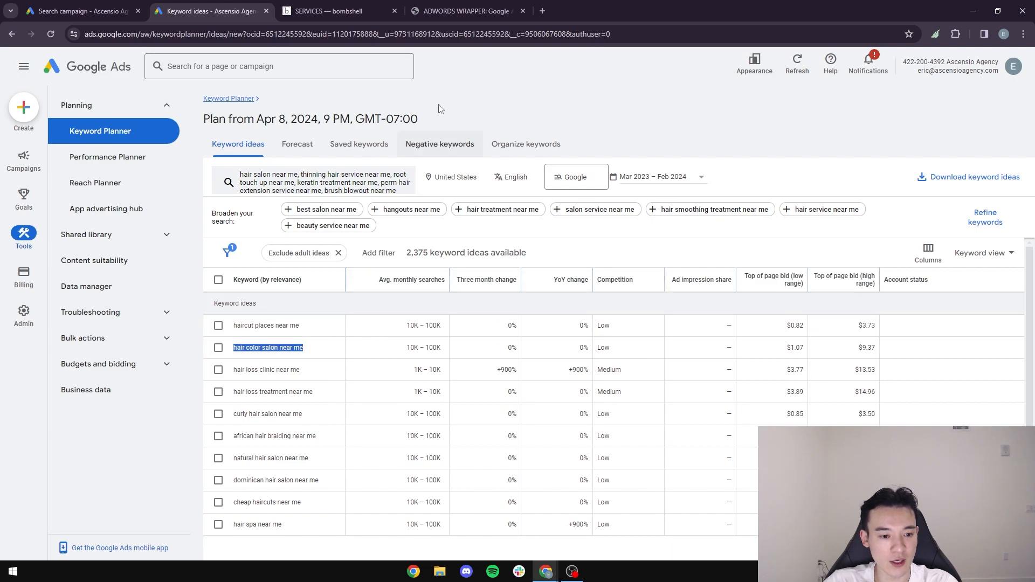
left_click(463, 10)
type("hair color salon near me")
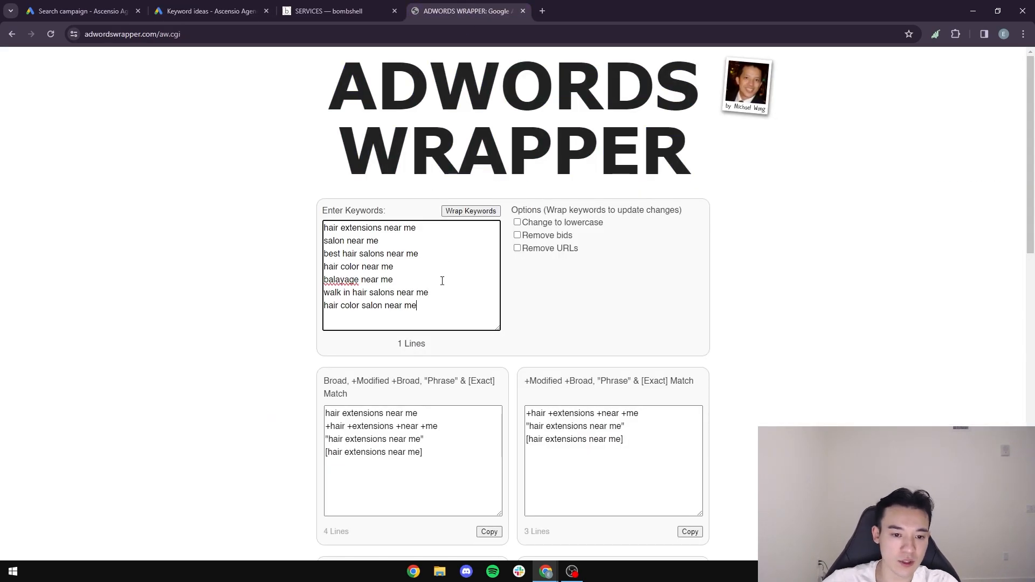
key("ctrl+shift+Tab")
left_click(324, 396)
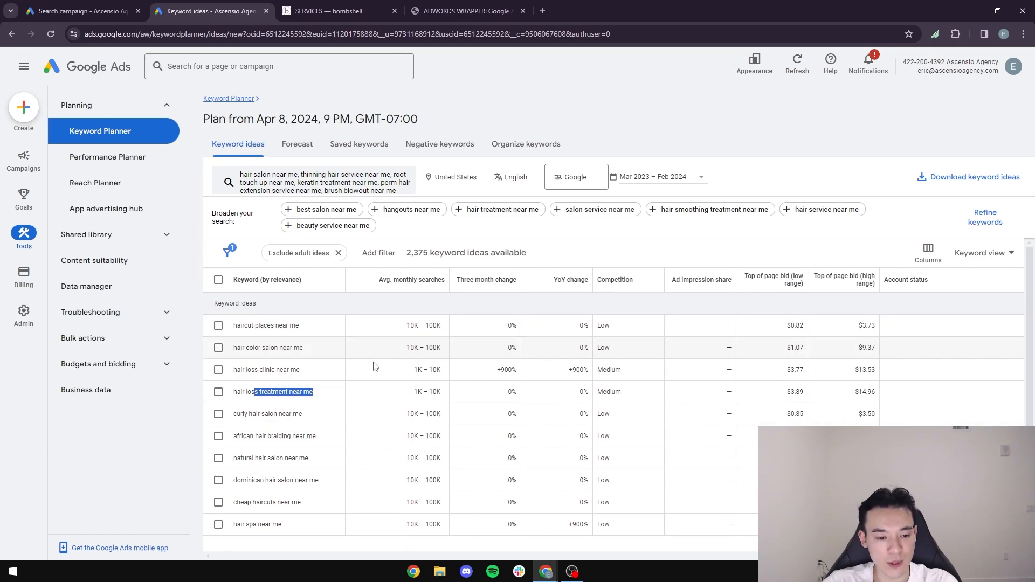
Review the salon's services page and browse further Keyword Planner ideas
left_click(340, 5)
key("ctrl+Tab")
key("ctrl+shift+Tab")
scroll(871, 396, "up", 15)
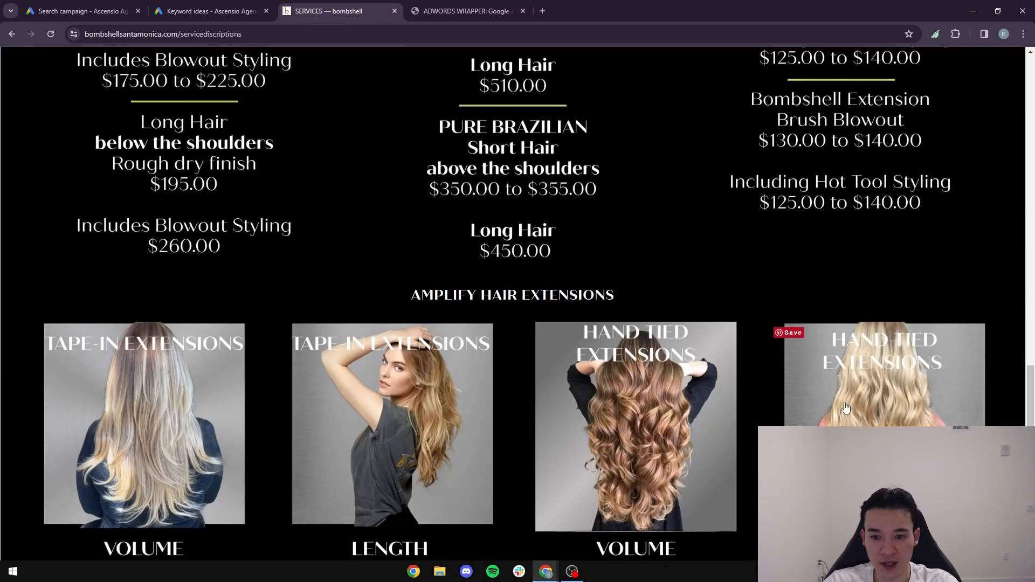
scroll(872, 396, "up", 15)
scroll(868, 402, "down", 3)
scroll(865, 406, "up", 8)
scroll(864, 408, "up", 1)
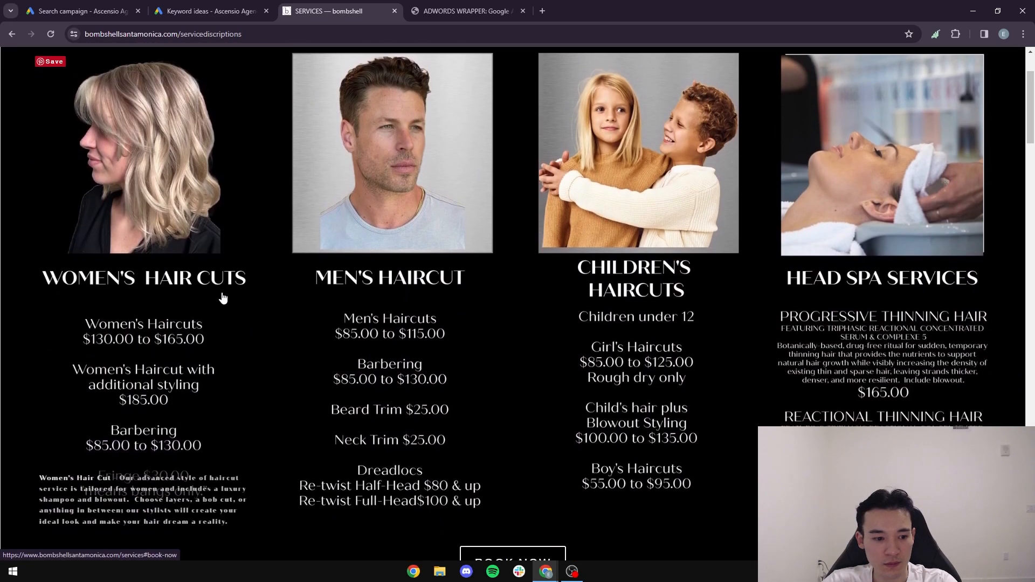
left_click(212, 11)
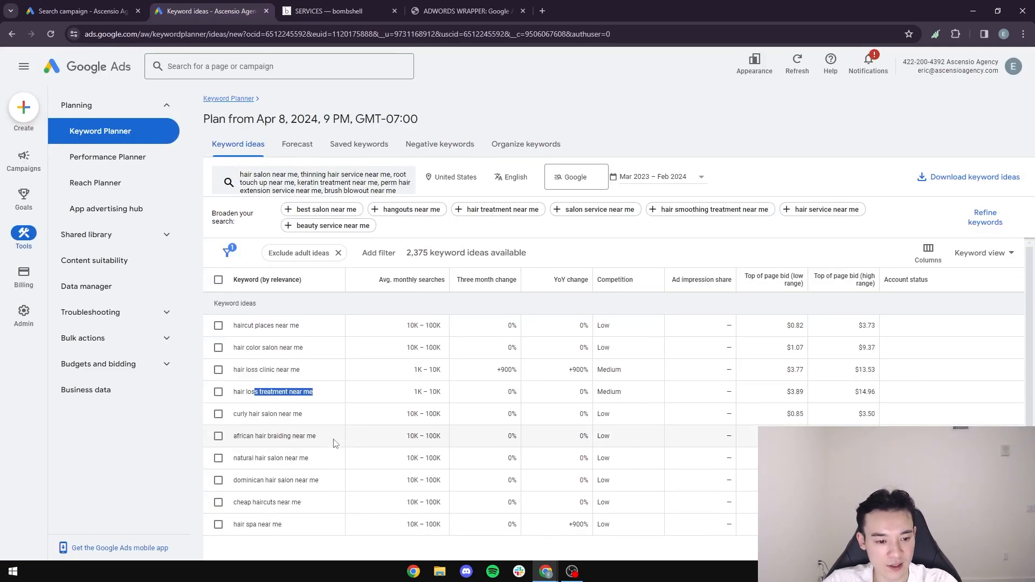
left_click(272, 388)
scroll(286, 452, "down", 1)
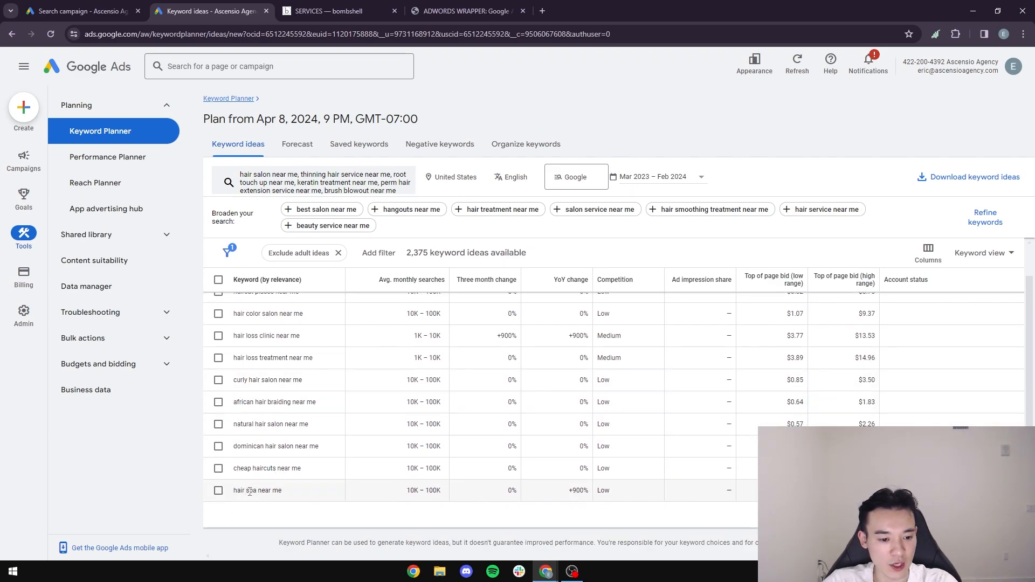
left_click(466, 10)
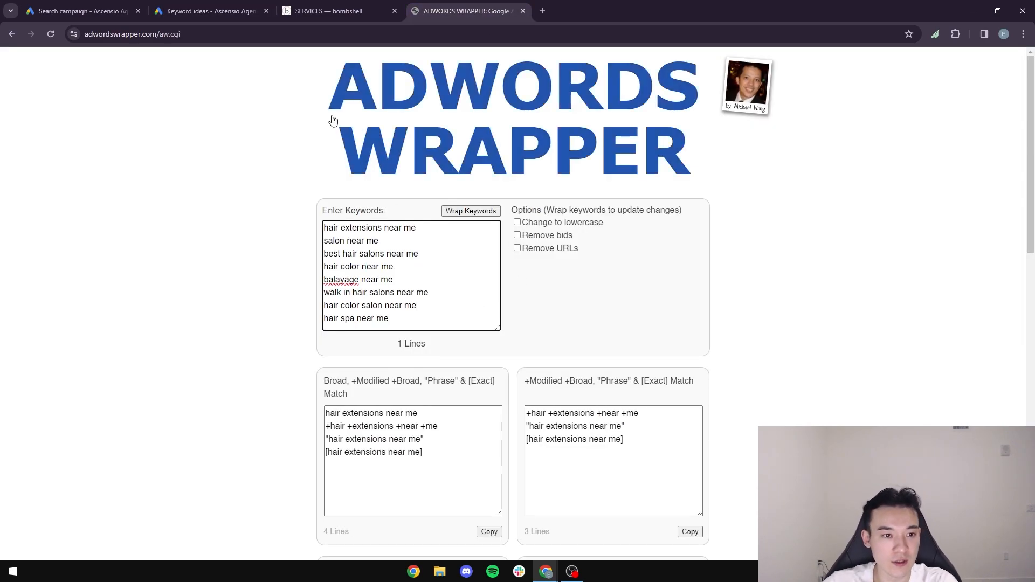
left_click(204, 11)
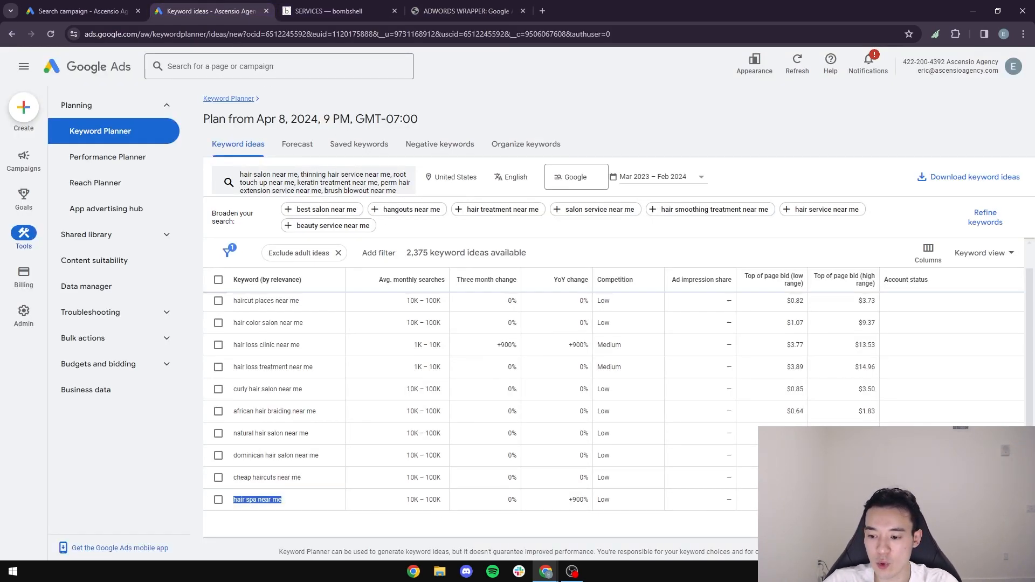
scroll(249, 400, "down", 5)
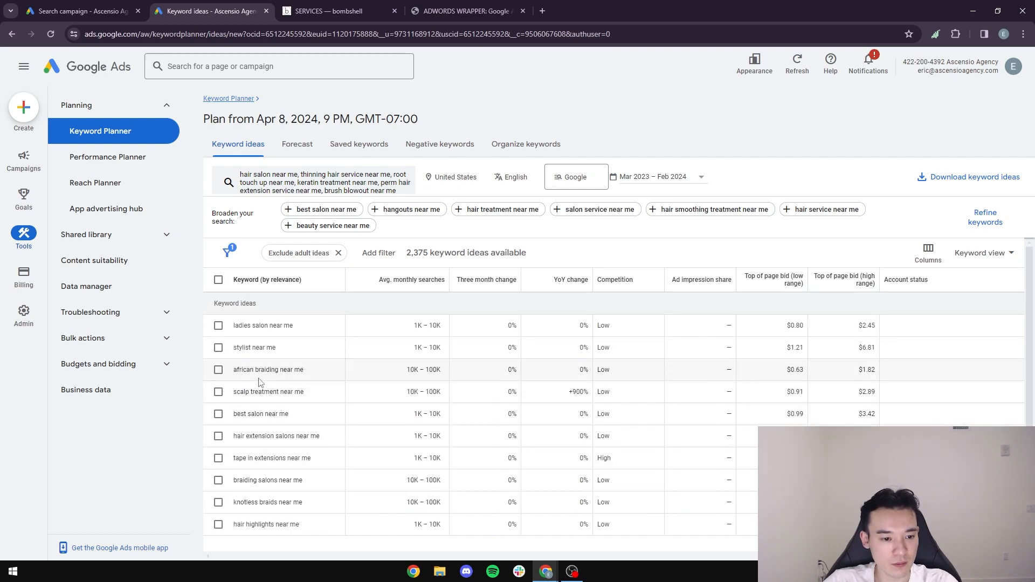
scroll(264, 397, "down", 1)
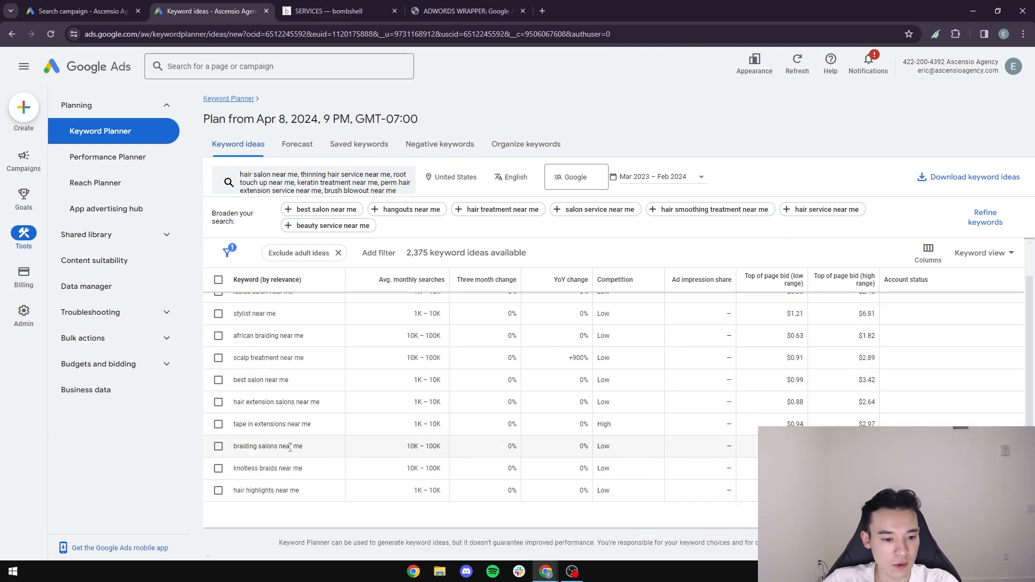
Add 'tape in extensions near me' to the AdWords Wrapper list and copy 'hair highlights near me'
left_click_drag(305, 421, 231, 424)
key("ctrl+c")
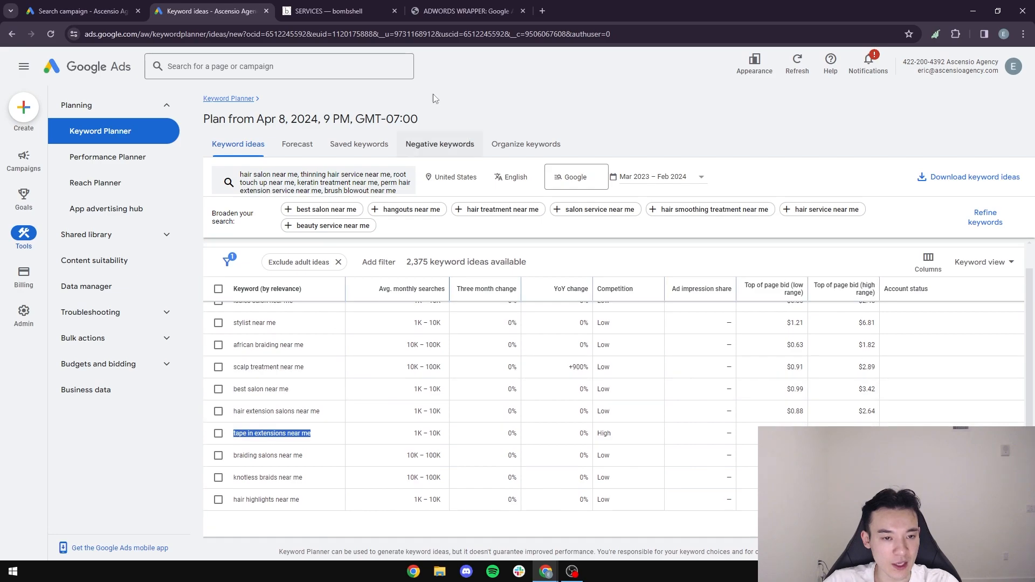
left_click(466, 11)
left_click(424, 322)
key("Return")
key("ctrl+v")
left_click(210, 11)
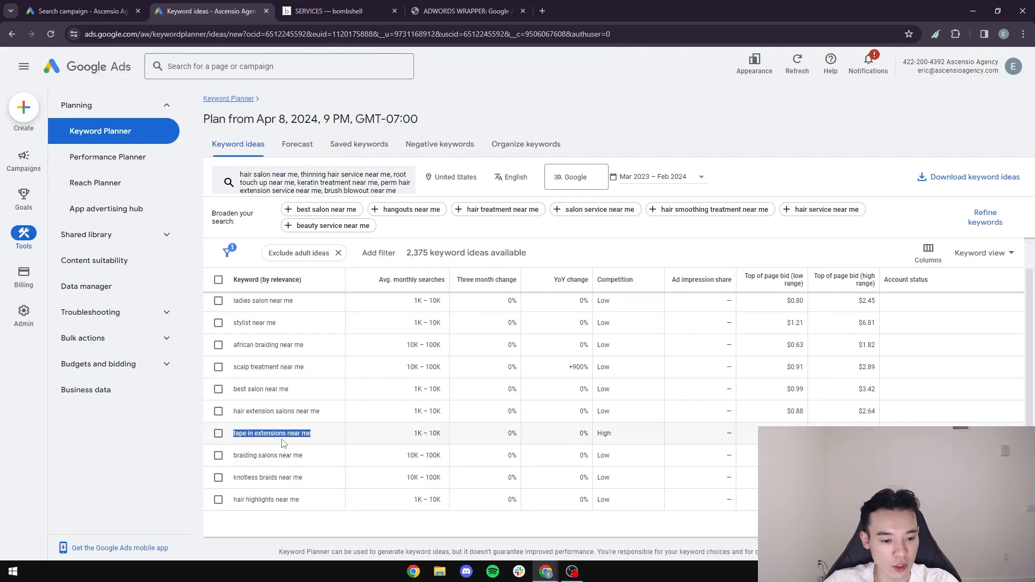
left_click_drag(312, 499, 231, 500)
key("ctrl+c")
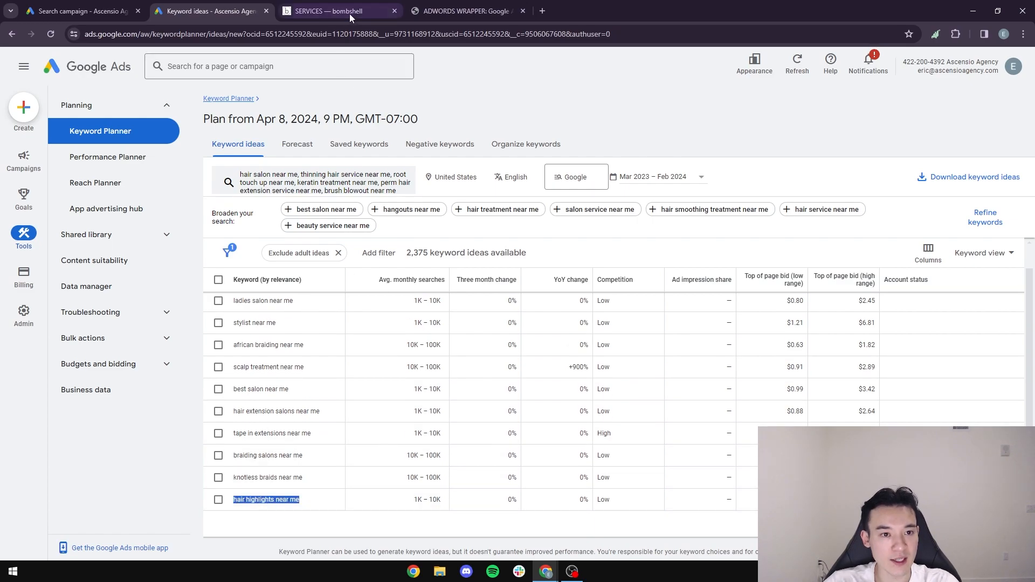
left_click(442, 6)
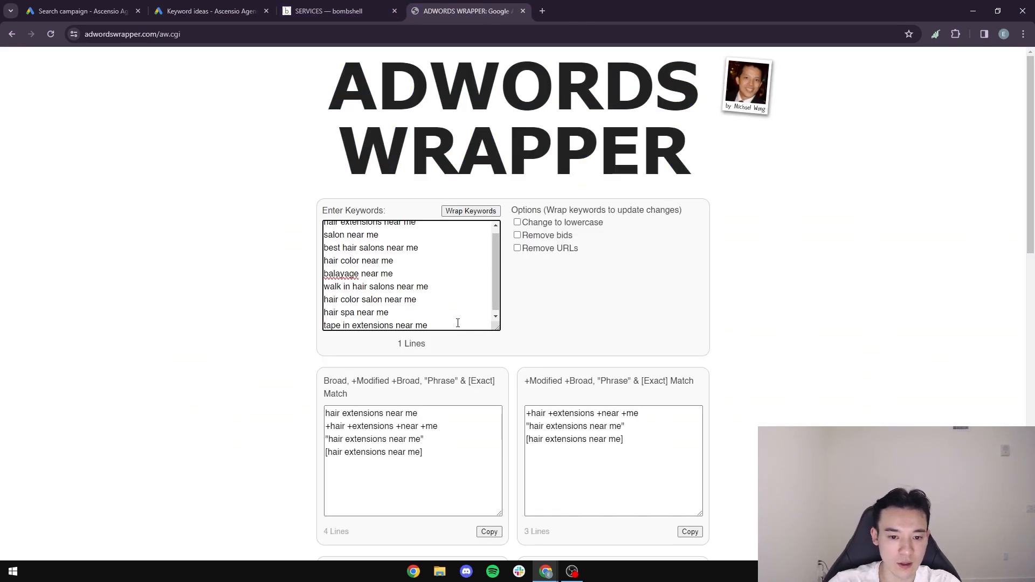
Add 'hair highlights near me' and wrap all 10 keywords into match types
left_click(457, 323)
key("Return")
key("ctrl+v")
scroll(395, 254, "up", 1)
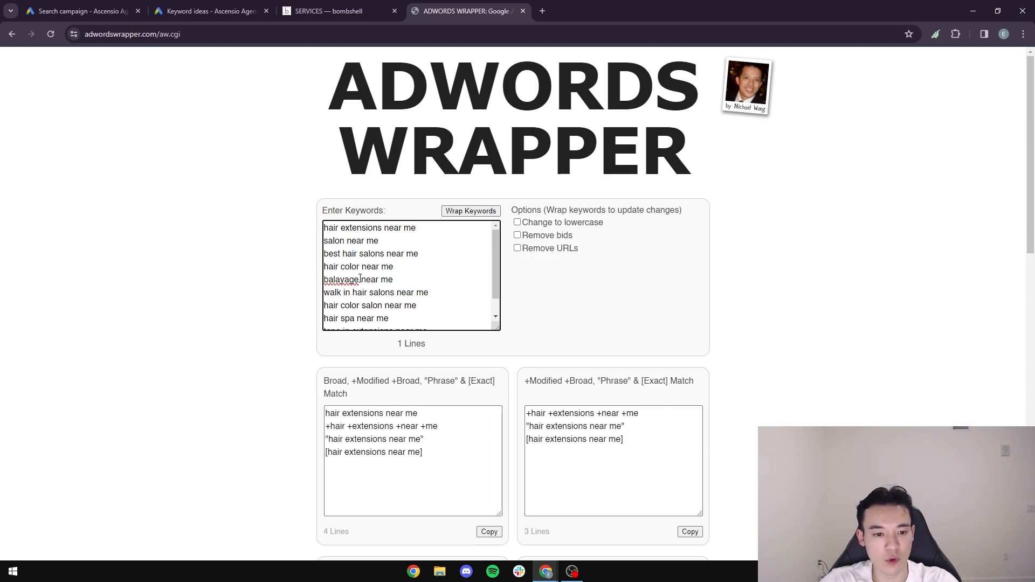
scroll(398, 308, "down", 1)
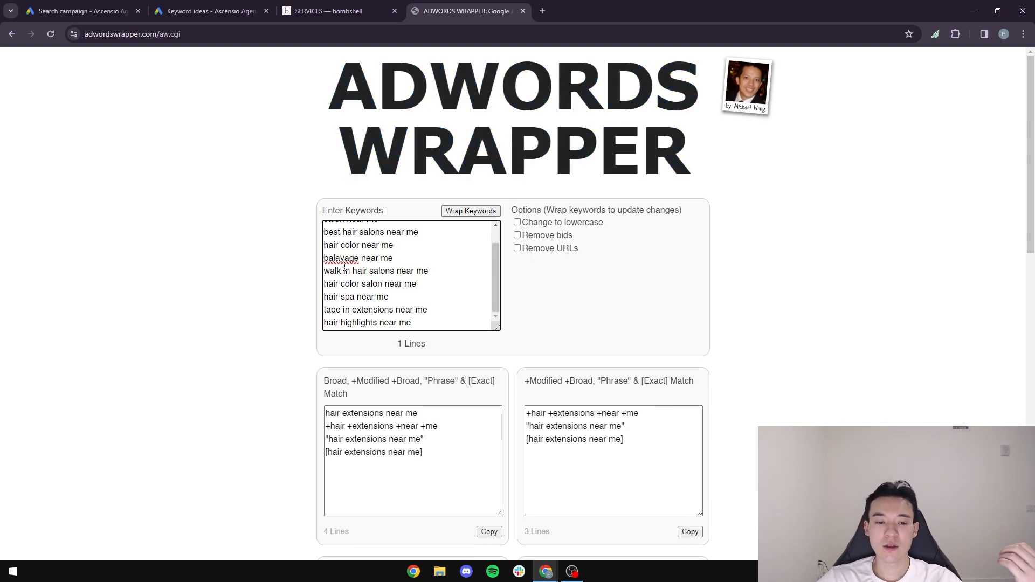
key("ctrl+a")
left_click(407, 284)
scroll(435, 312, "down", 2)
left_click_drag(446, 324, 283, 221)
left_click(286, 280)
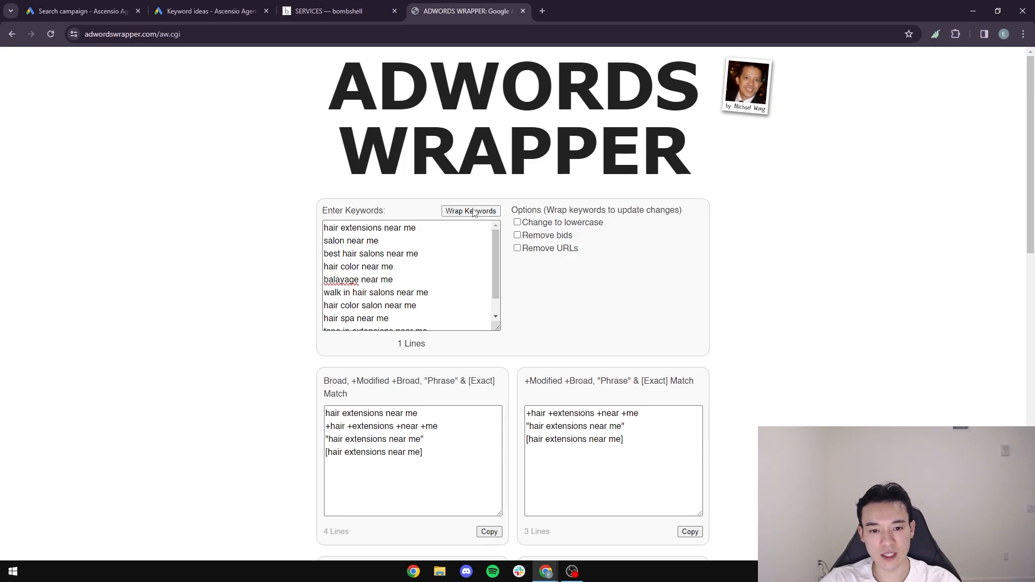
Copy the 20 phrase-and-exact match keyword lines for the campaign
scroll(613, 461, "down", 4)
scroll(879, 339, "down", 5)
scroll(878, 339, "down", 3)
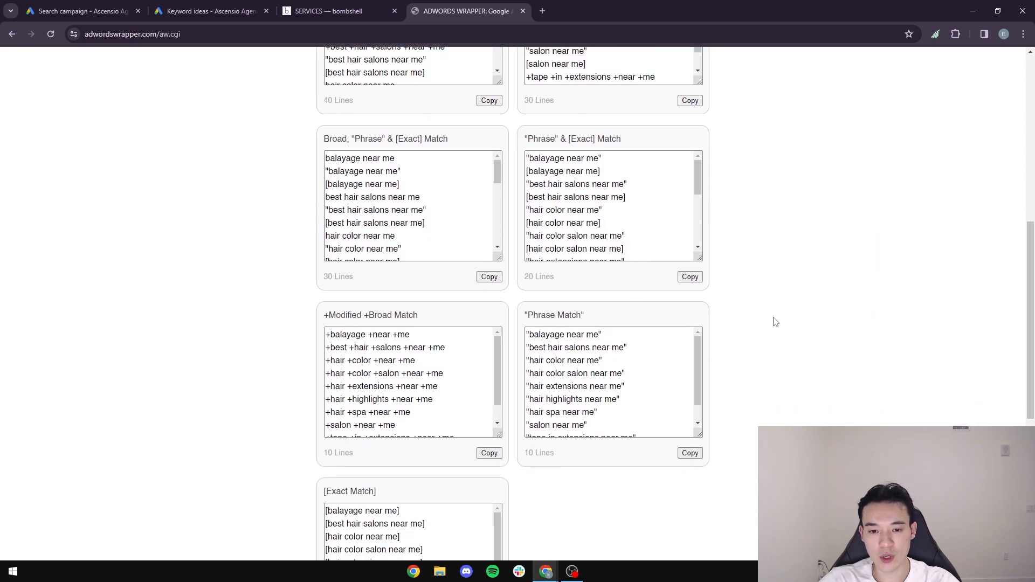
scroll(761, 322, "up", 2)
left_click_drag(630, 248, 558, 246)
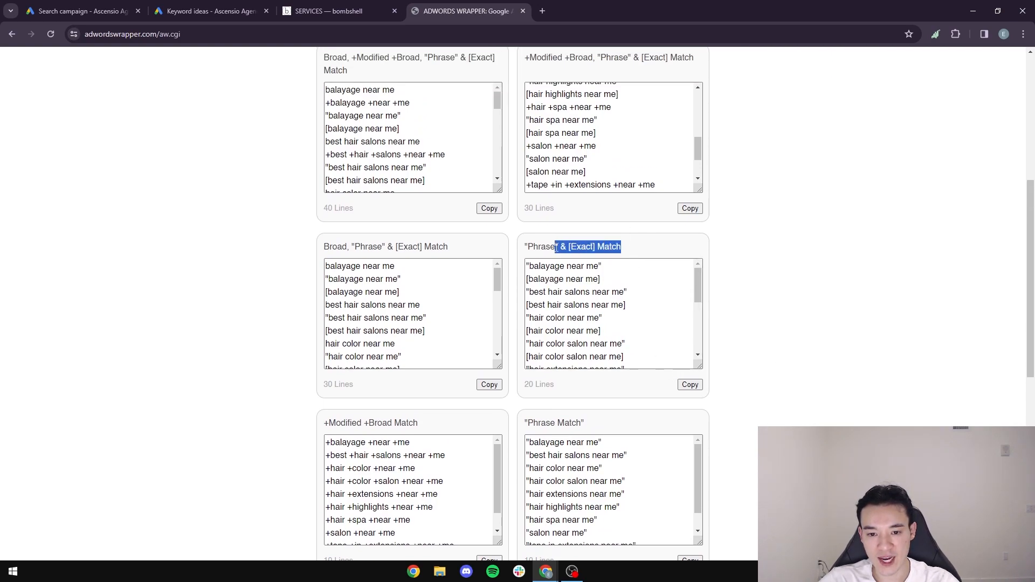
left_click(563, 247)
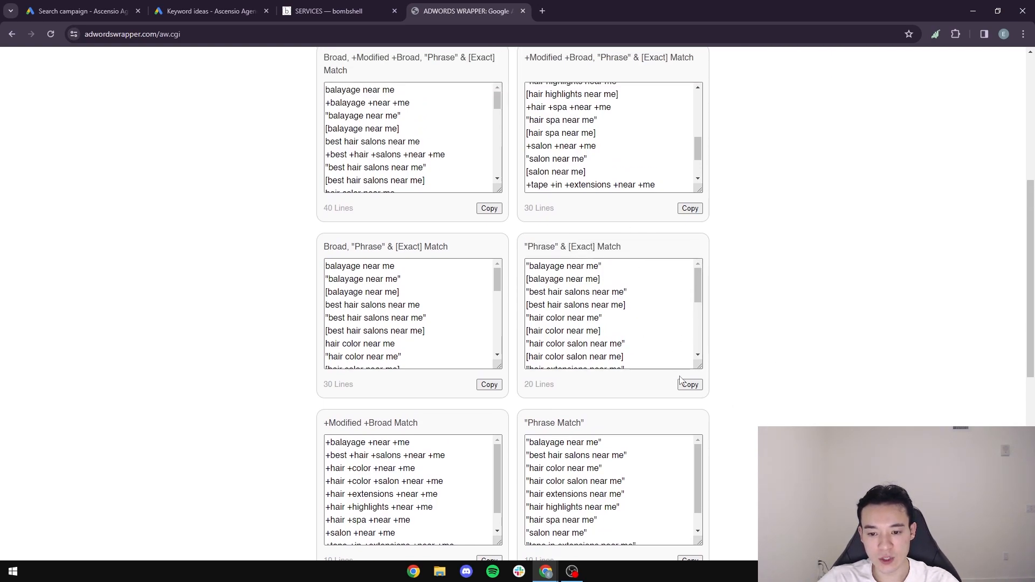
left_click(691, 386)
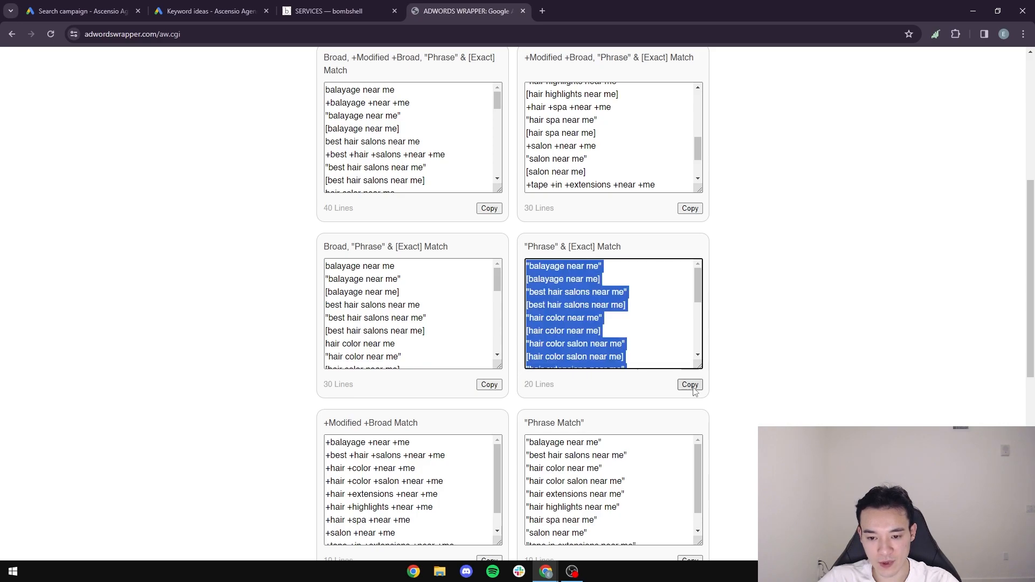
right_click(552, 315)
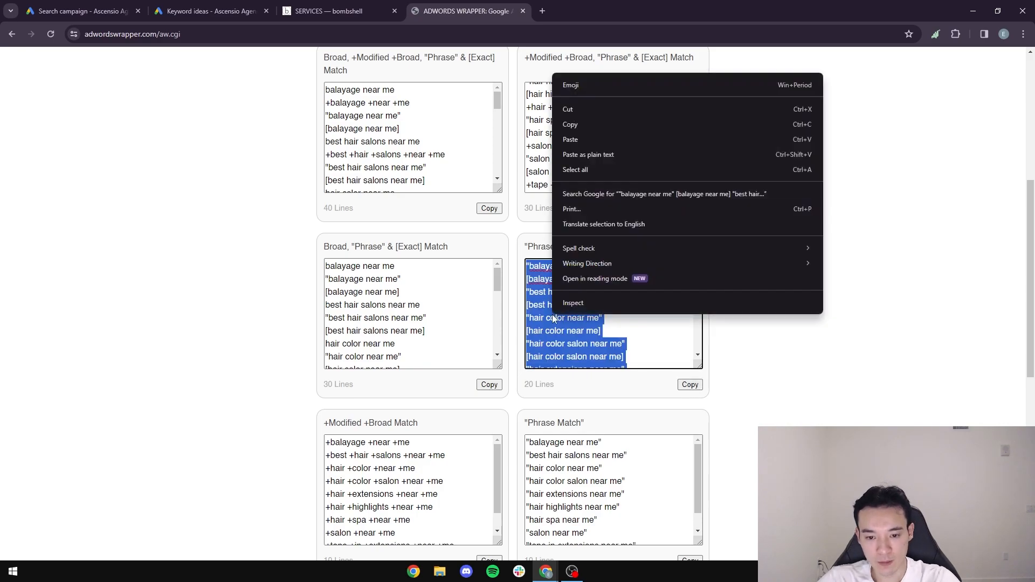
left_click(616, 128)
left_click(81, 11)
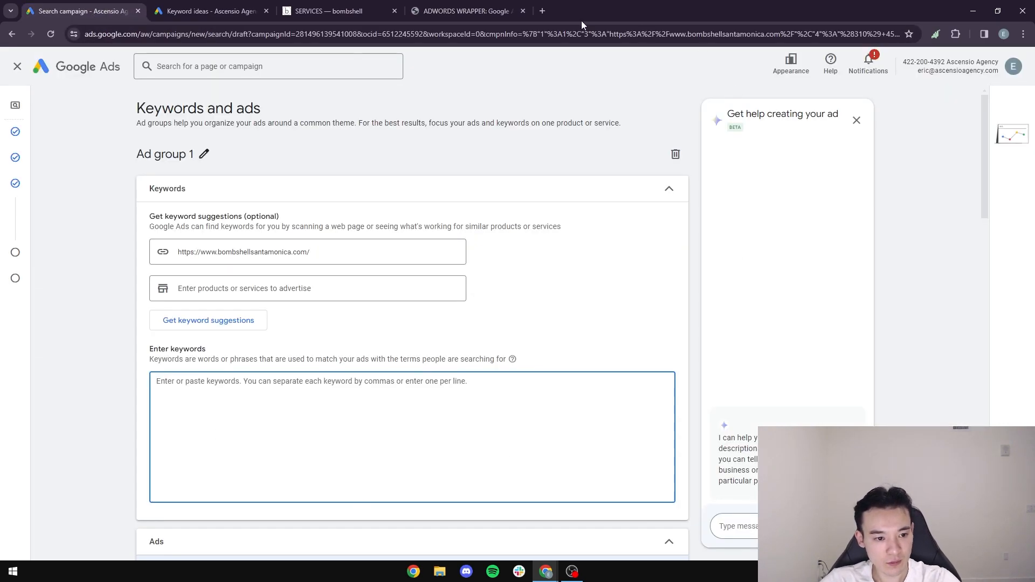
Paste the phrase and exact keywords into Ad group 1, estimating 2 weekly conversions at $8.16
scroll(298, 263, "down", 3)
key("ctrl+v")
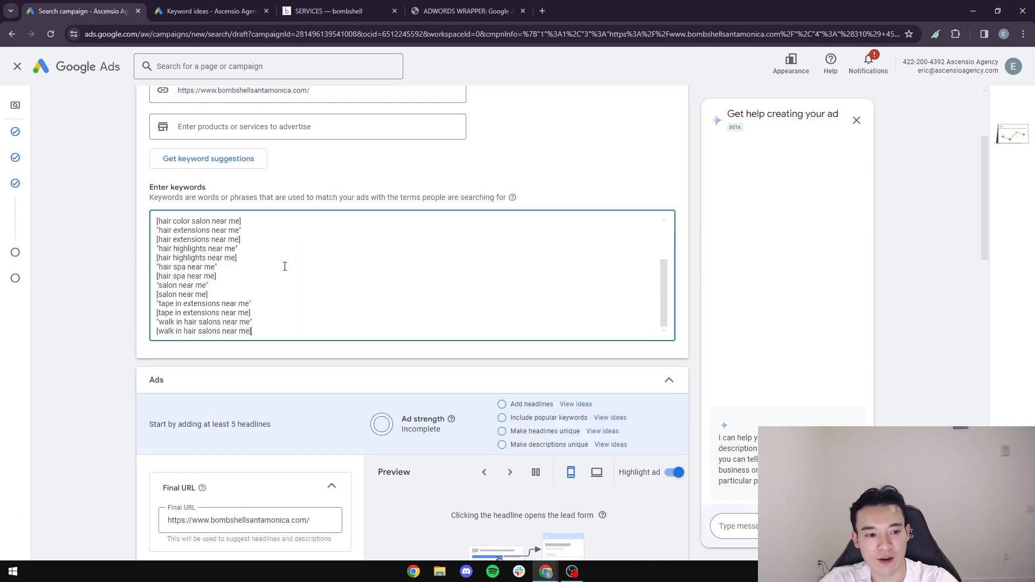
scroll(299, 273, "down", 2)
scroll(86, 296, "up", 2)
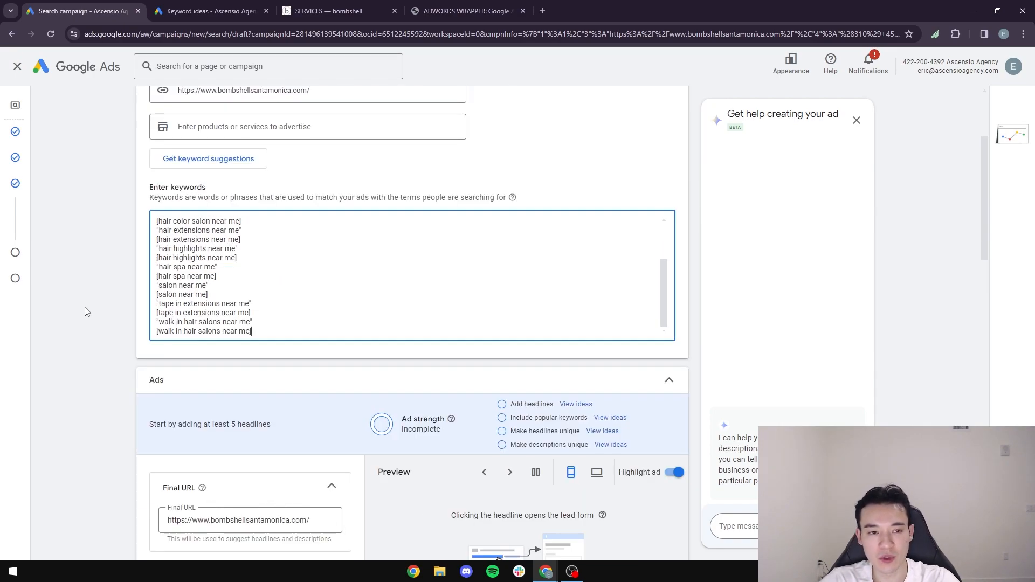
scroll(194, 220, "up", 6)
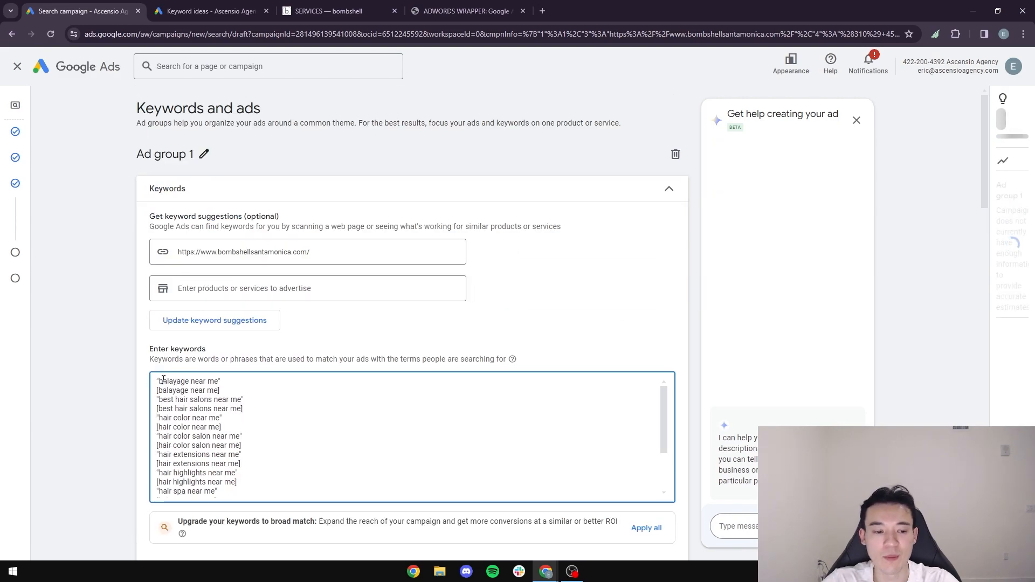
left_click(164, 380)
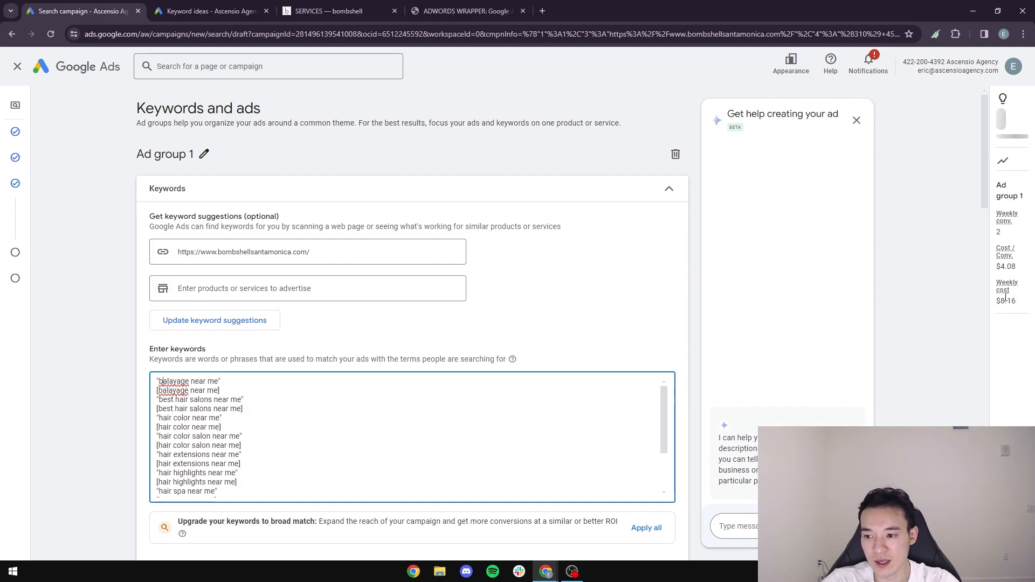
scroll(104, 372, "down", 7)
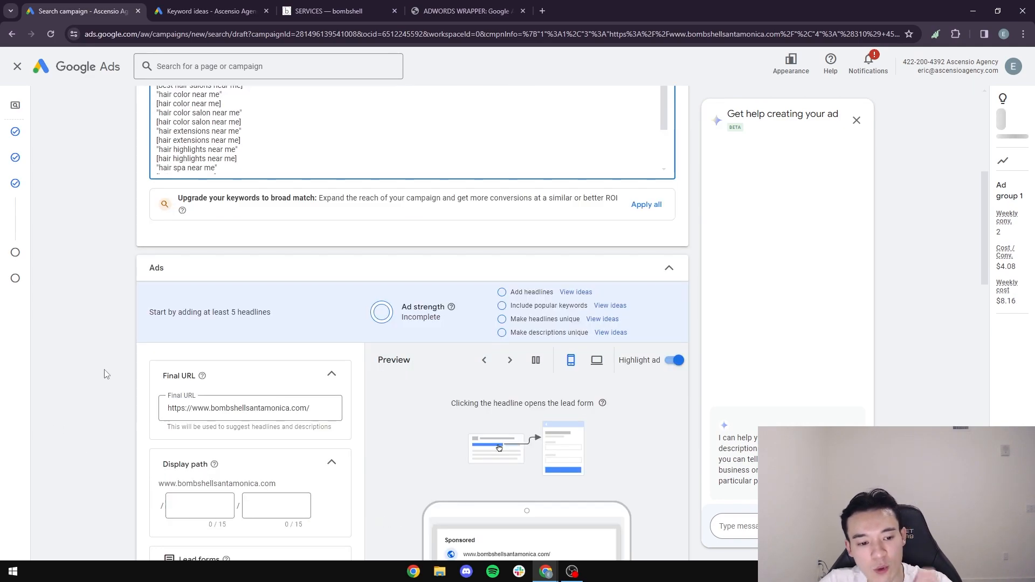
scroll(105, 372, "down", 2)
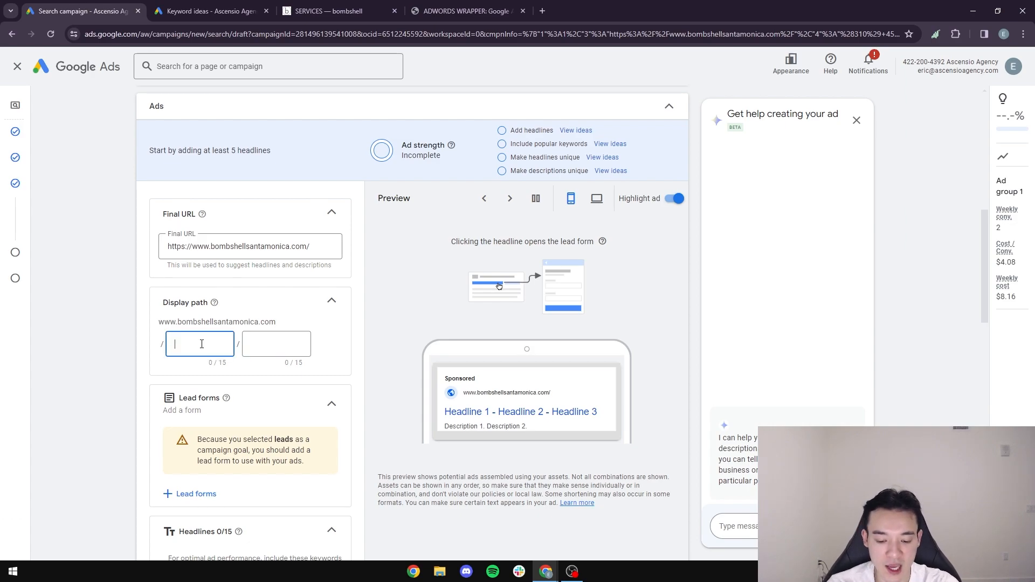
type("air")
key("Tab")
type("services")
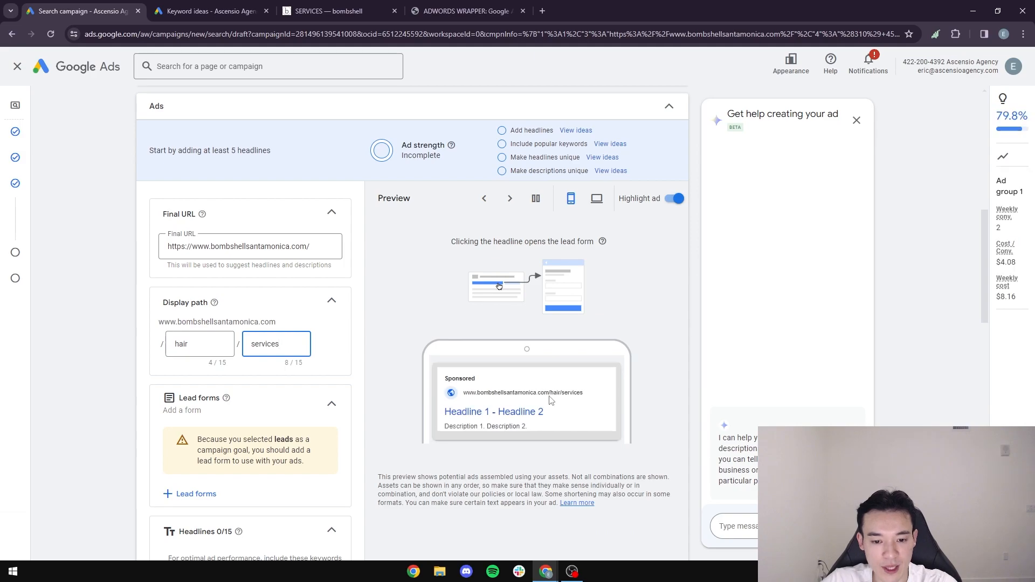
scroll(500, 404, "down", 1)
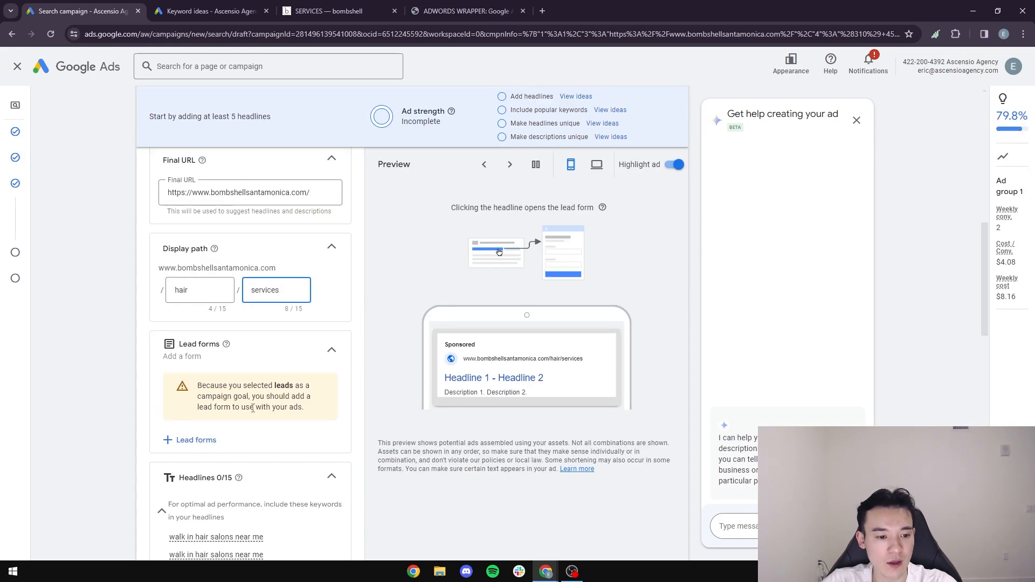
left_click(337, 357)
scroll(178, 416, "down", 3)
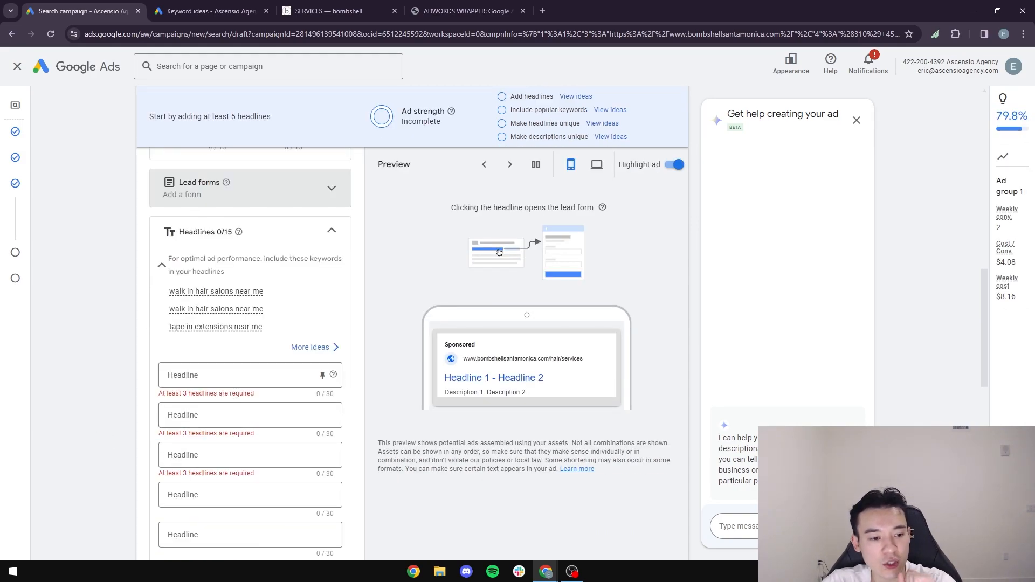
left_click(241, 377)
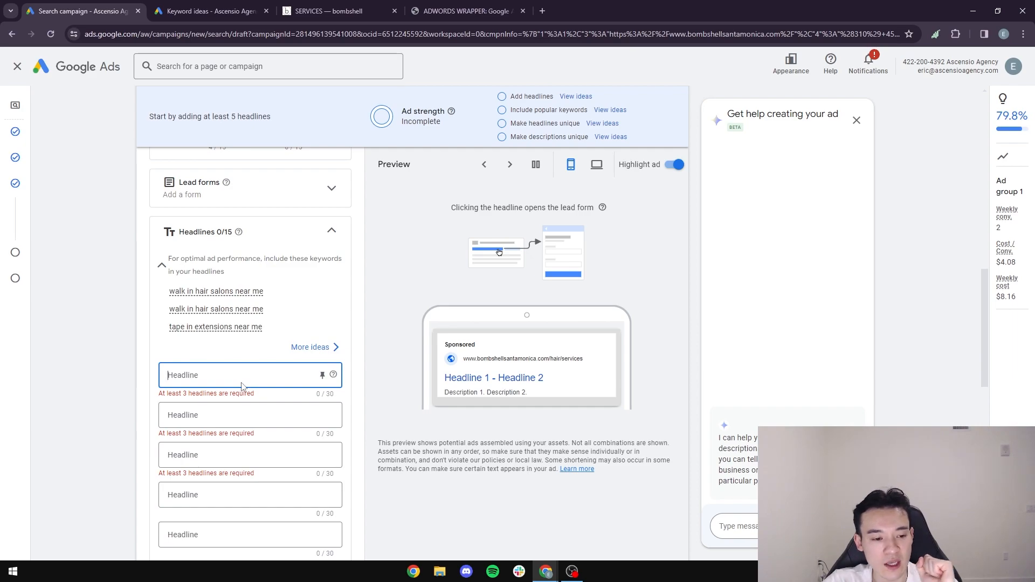
scroll(193, 390, "down", 1)
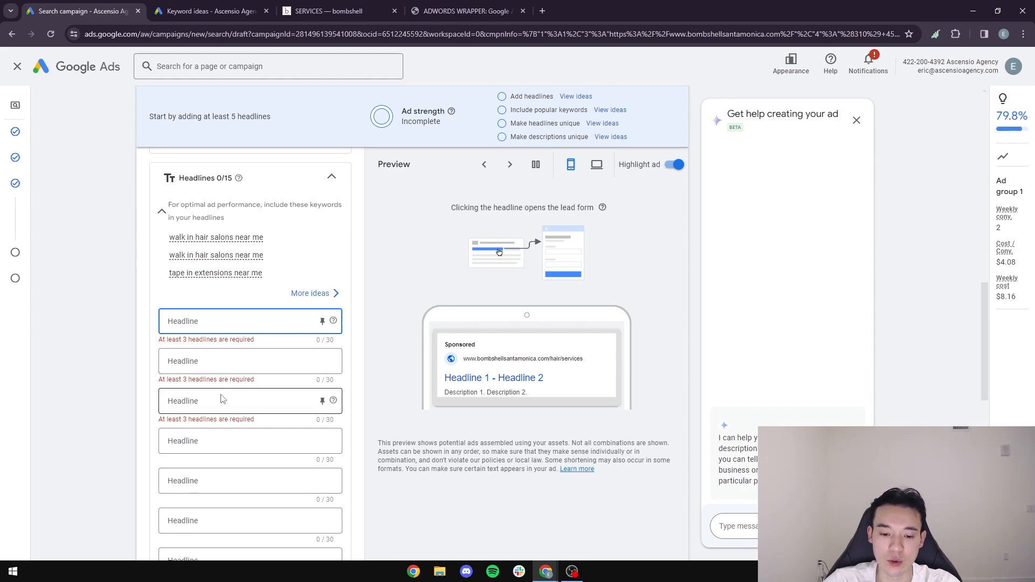
Search Google for isearchfrom in a new tab and open the I Search From site
left_click(543, 11)
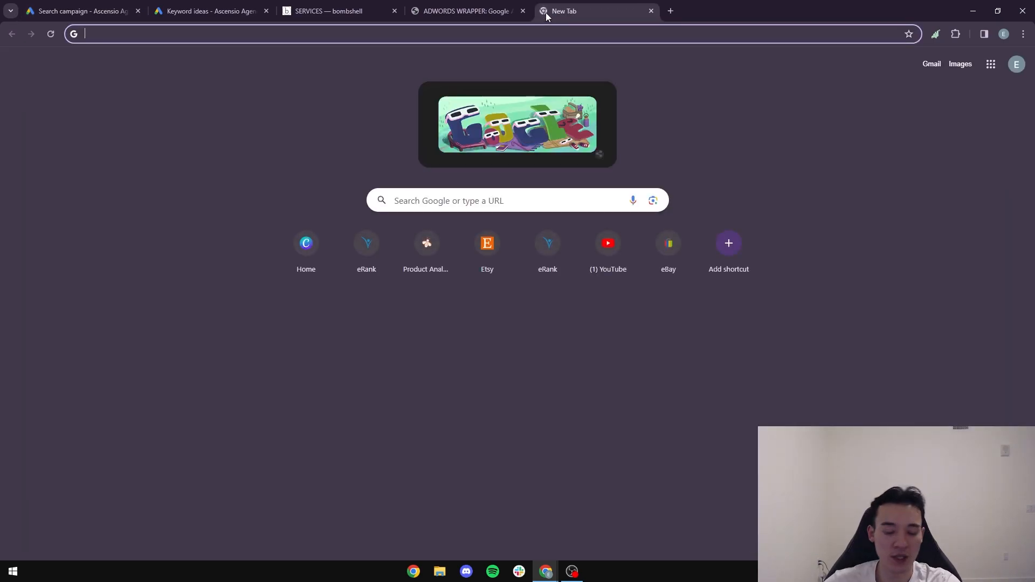
type("google.com")
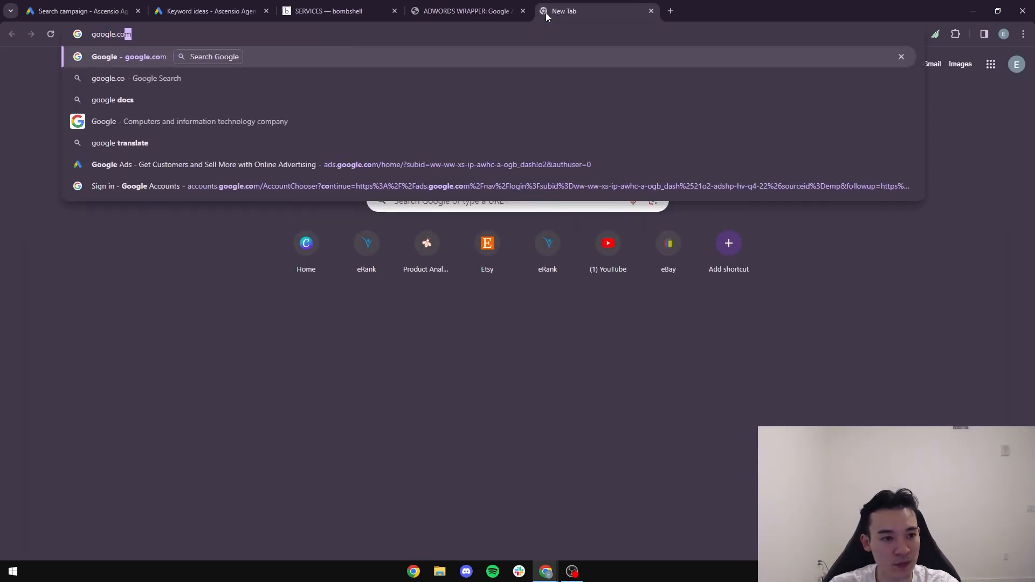
key("Return")
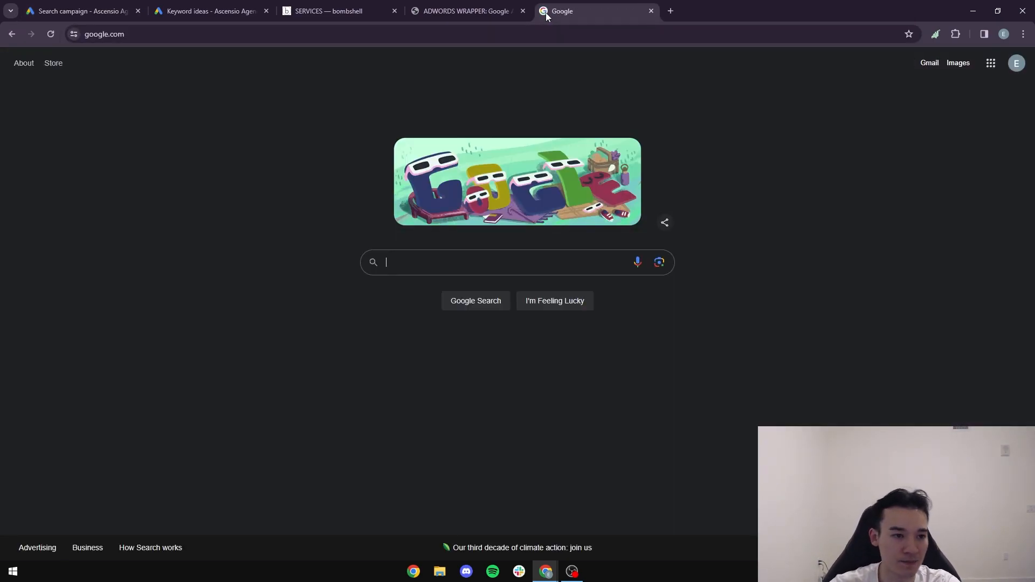
left_click(439, 261)
type("isear")
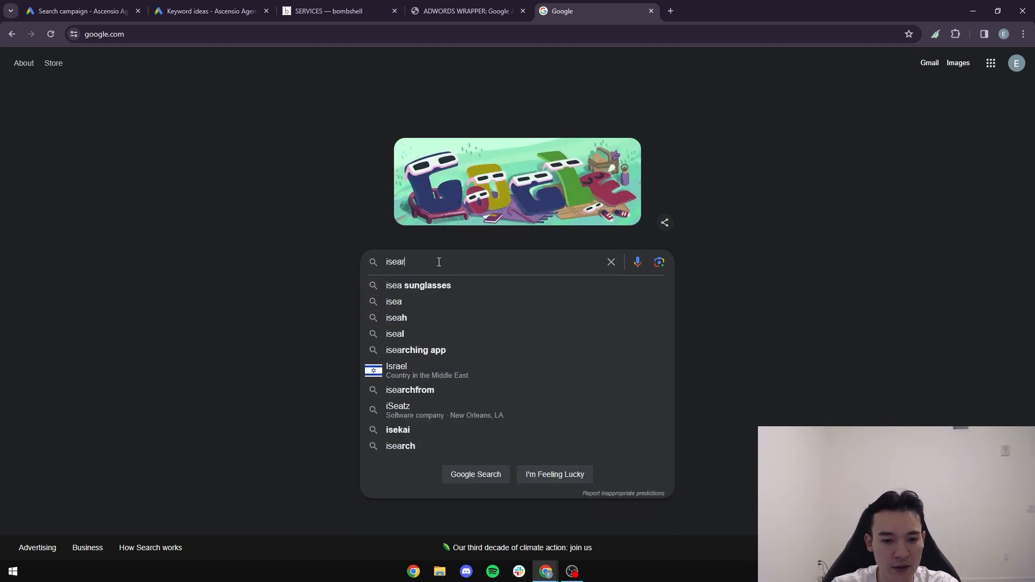
type("chfrom")
key("Return")
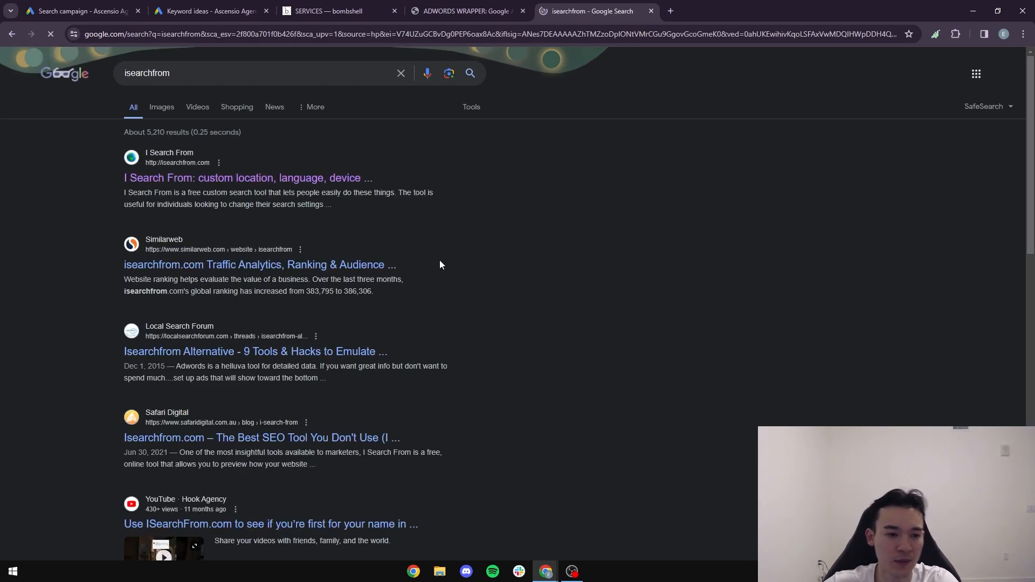
left_click(177, 182)
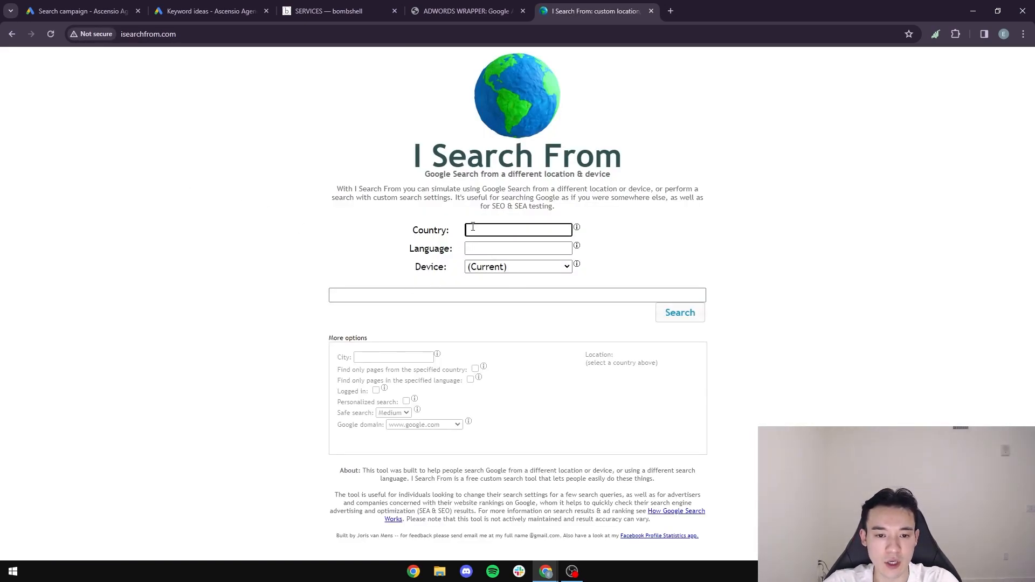
Set the I Search From country to United States and the language to English
type("united")
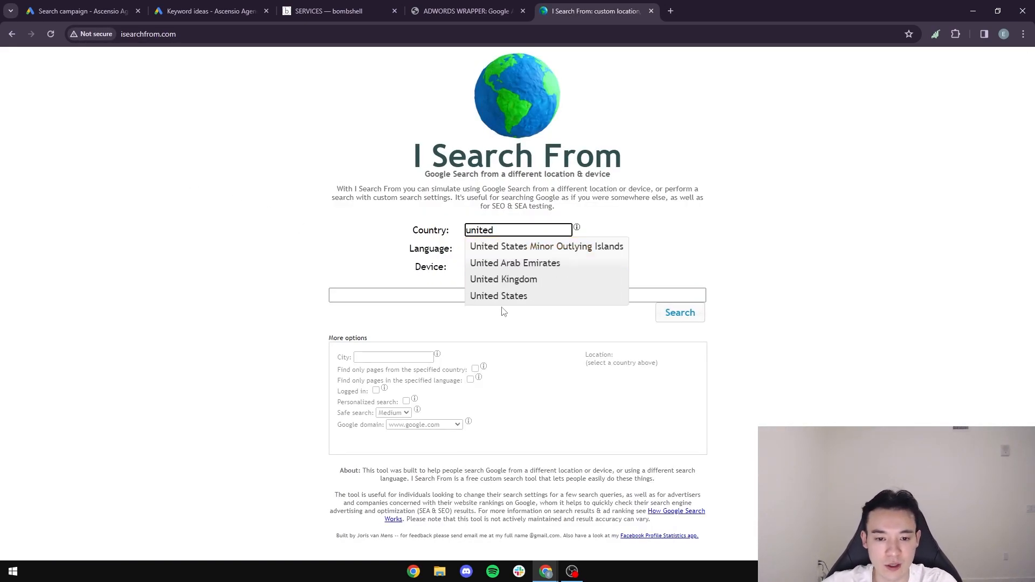
left_click(501, 311)
type("english")
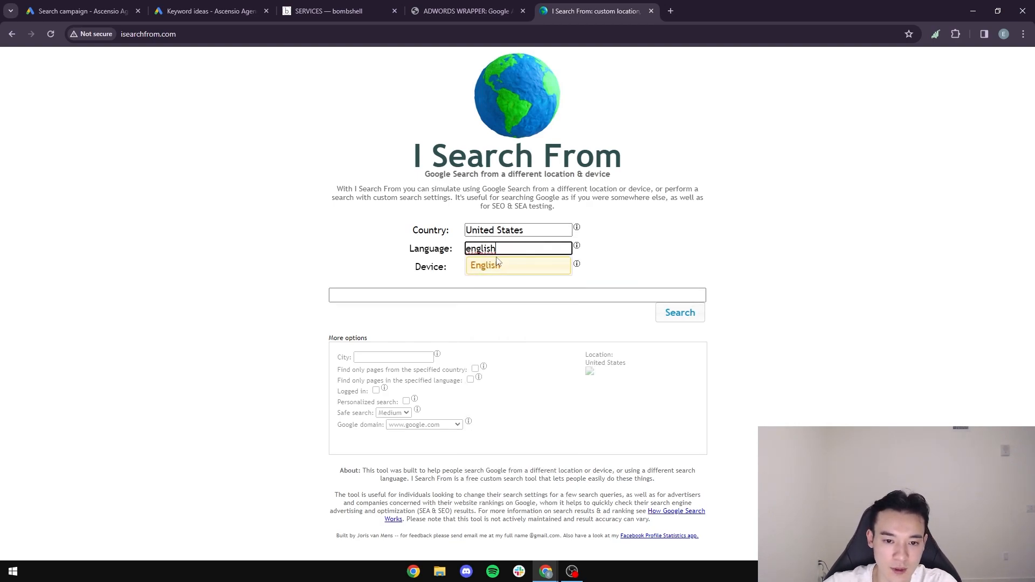
left_click(487, 267)
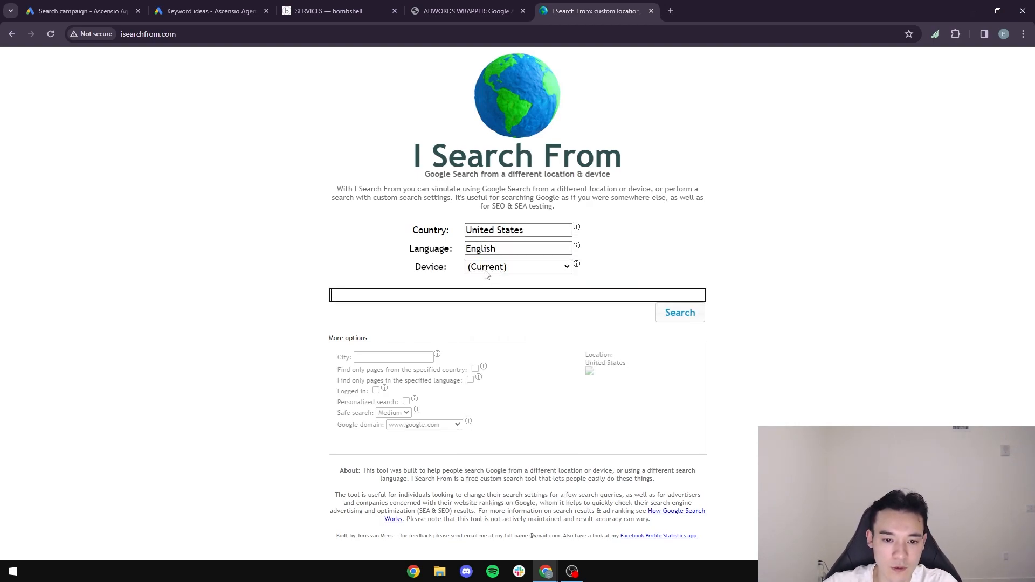
Enter 'best hair salon near me' as the search query
left_click(408, 297)
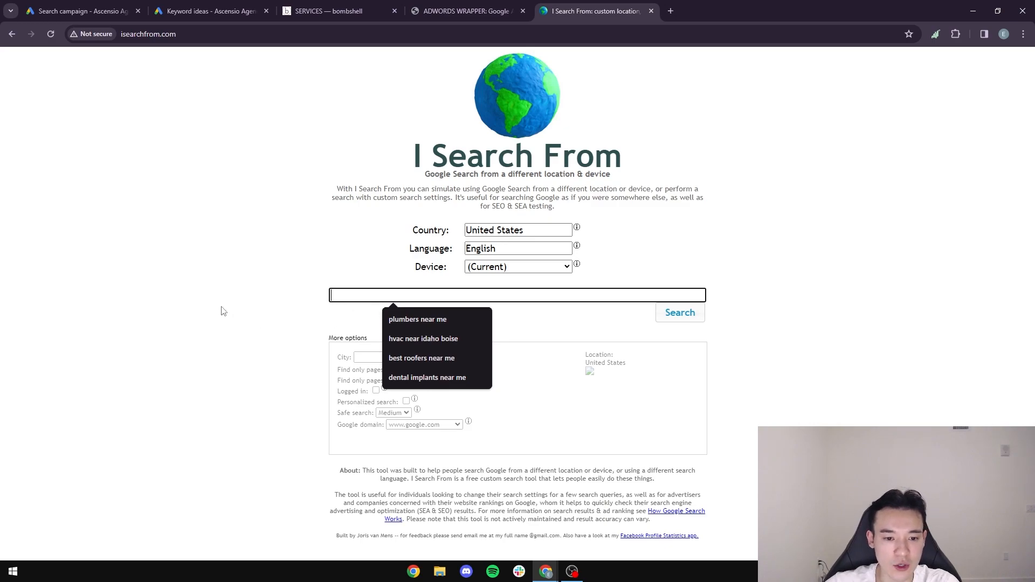
type("hair")
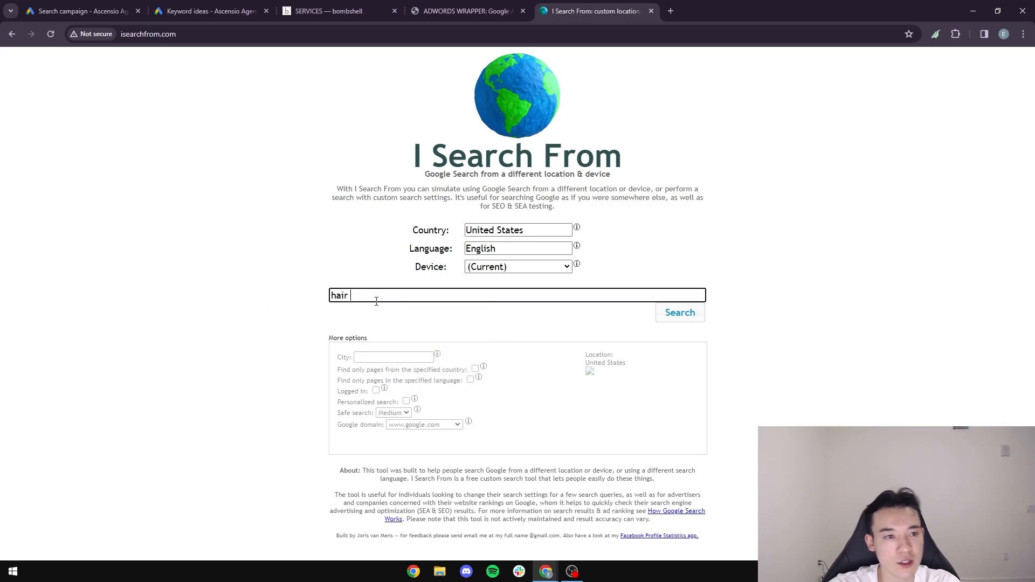
left_click(212, 10)
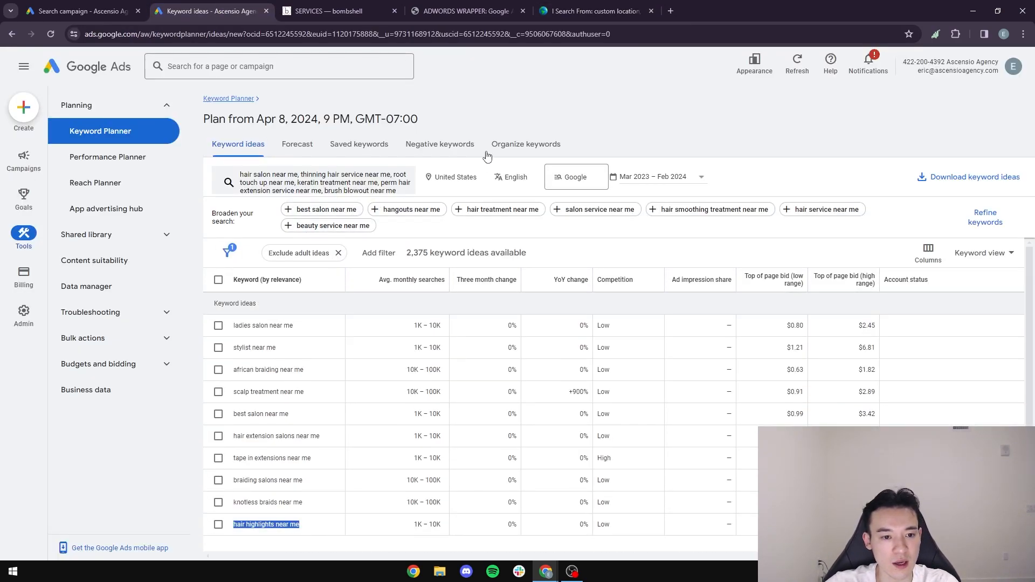
left_click(593, 11)
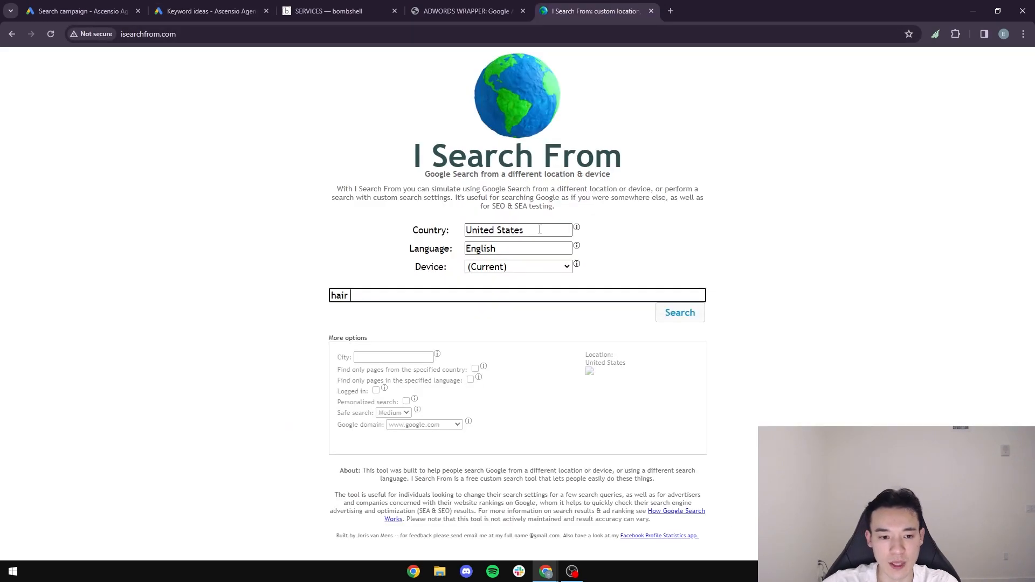
key("BackSpace")
key("BackSpace")
key("BackSpace")
key("BackSpace")
type("best hai")
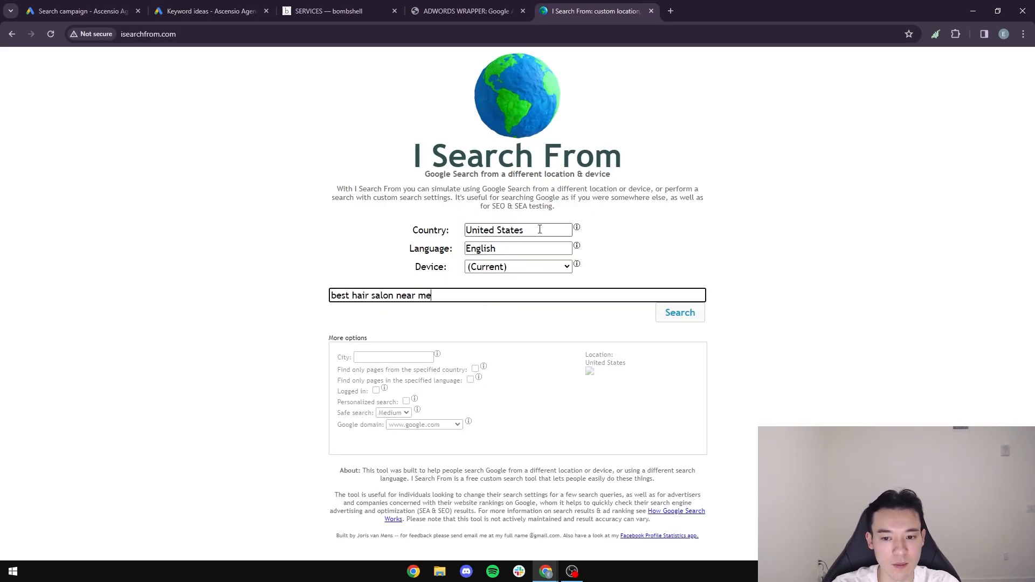
Run the 'best hair salon near me' search and scroll through the US Google results
left_click(683, 319)
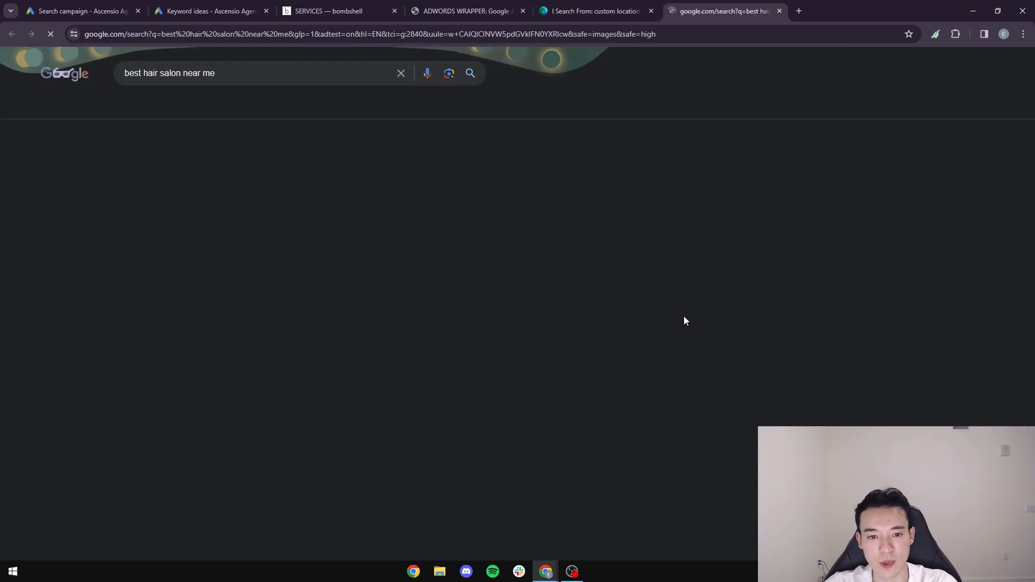
scroll(405, 308, "down", 15)
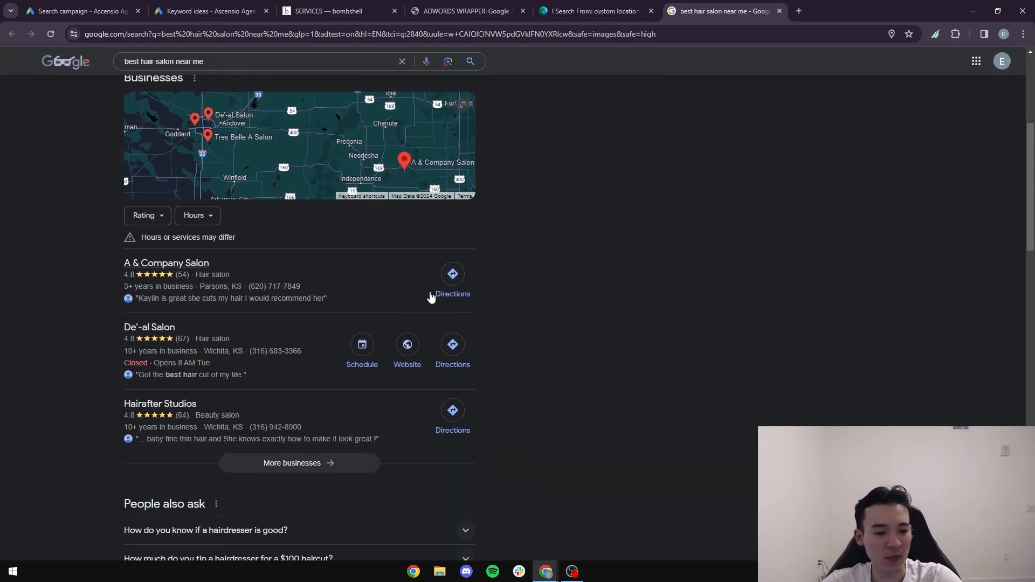
scroll(408, 286, "down", 13)
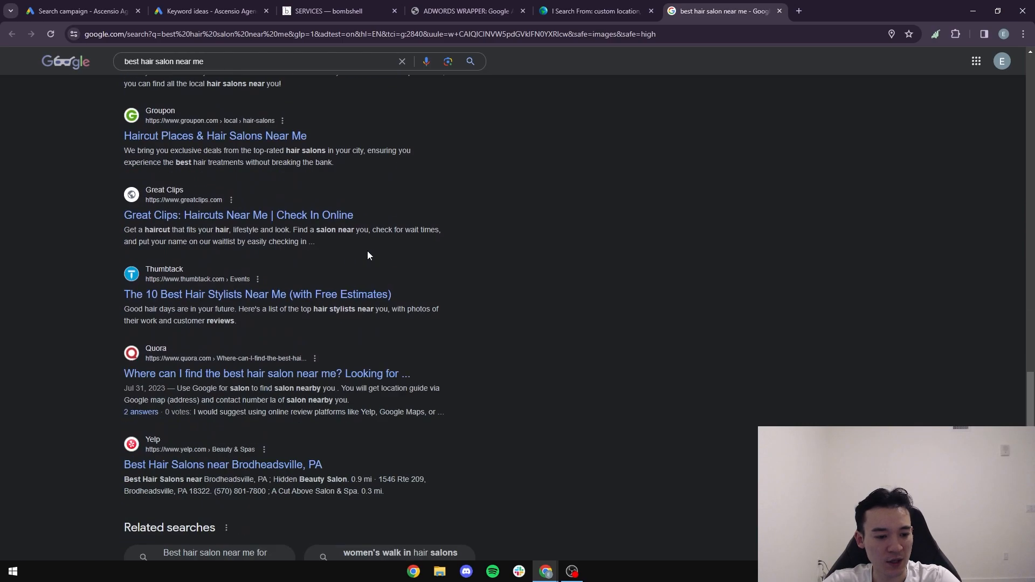
scroll(361, 251, "down", 12)
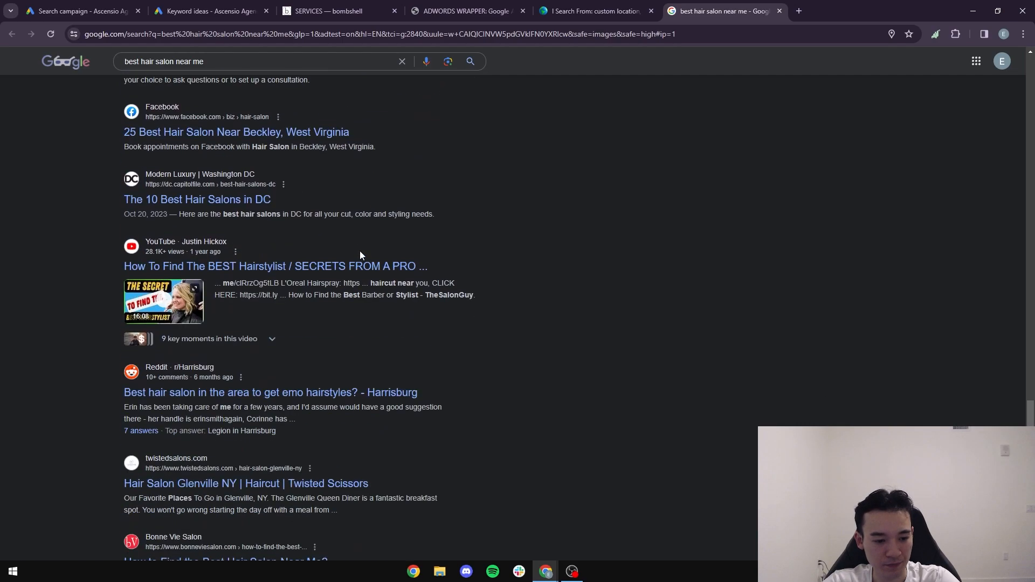
scroll(361, 256, "down", 12)
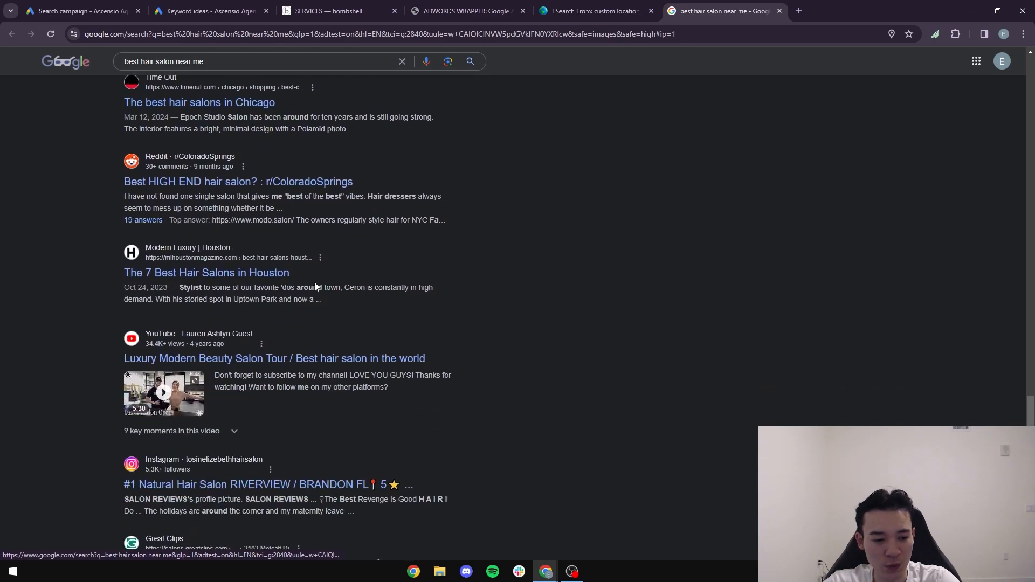
scroll(309, 290, "down", 15)
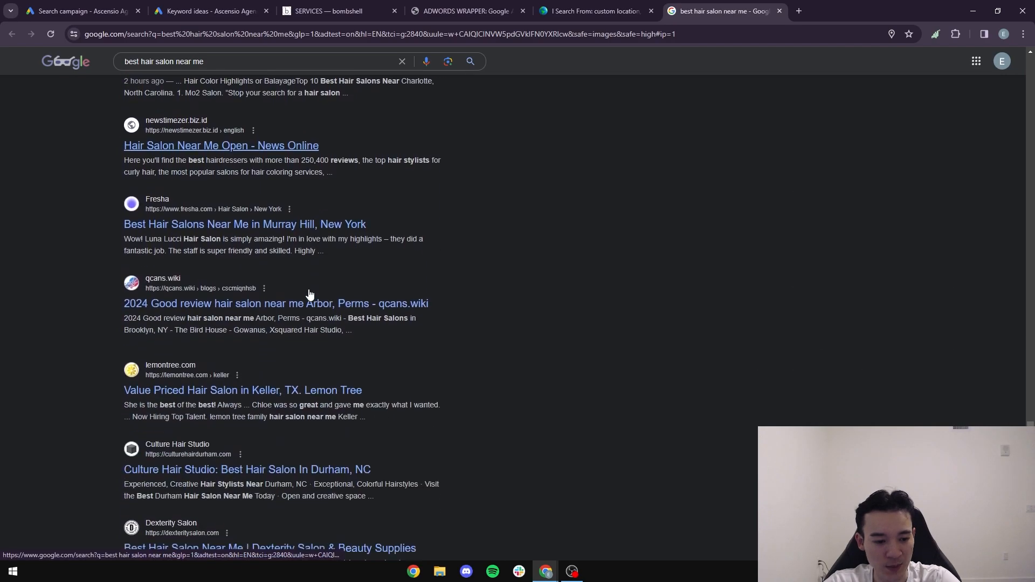
scroll(309, 293, "down", 15)
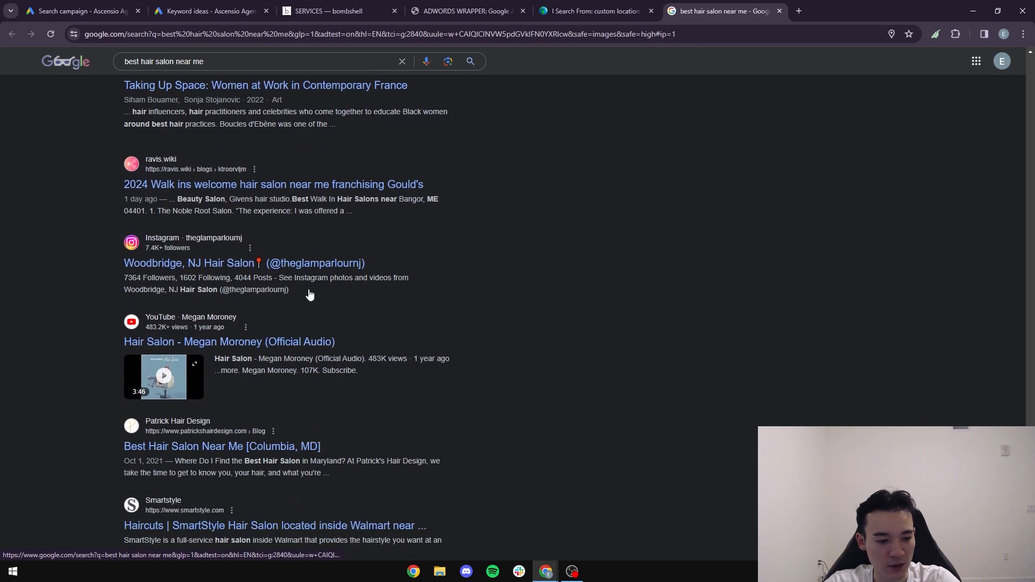
scroll(308, 290, "down", 12)
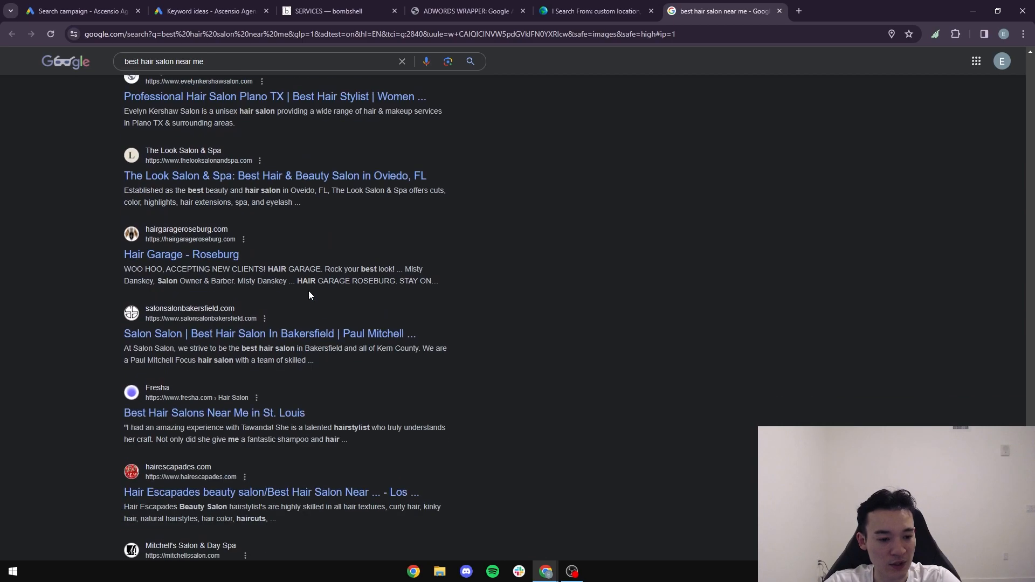
scroll(380, 349, "down", 5)
scroll(347, 232, "up", 5)
Change the query to 'hair salon near me', run it, and scroll through the US results
left_click(553, 6)
left_click(447, 295)
key("ctrl+a")
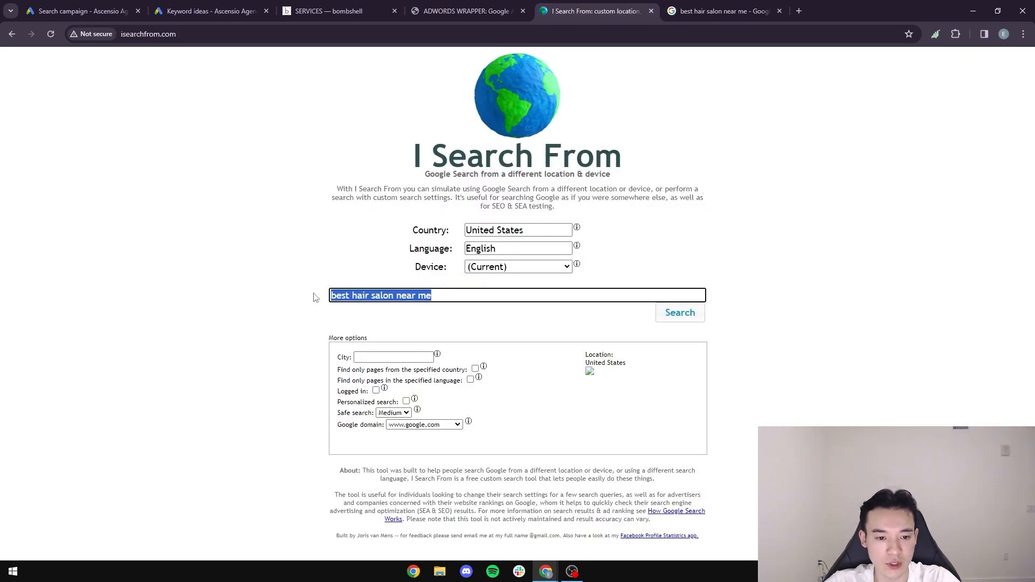
type("hair sa")
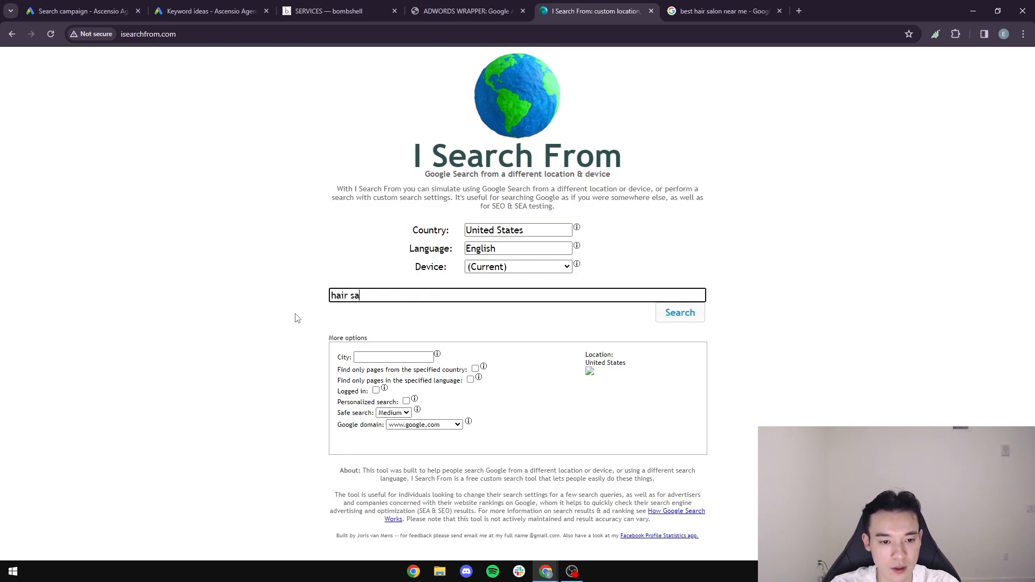
key("Return")
scroll(50, 305, "down", 12)
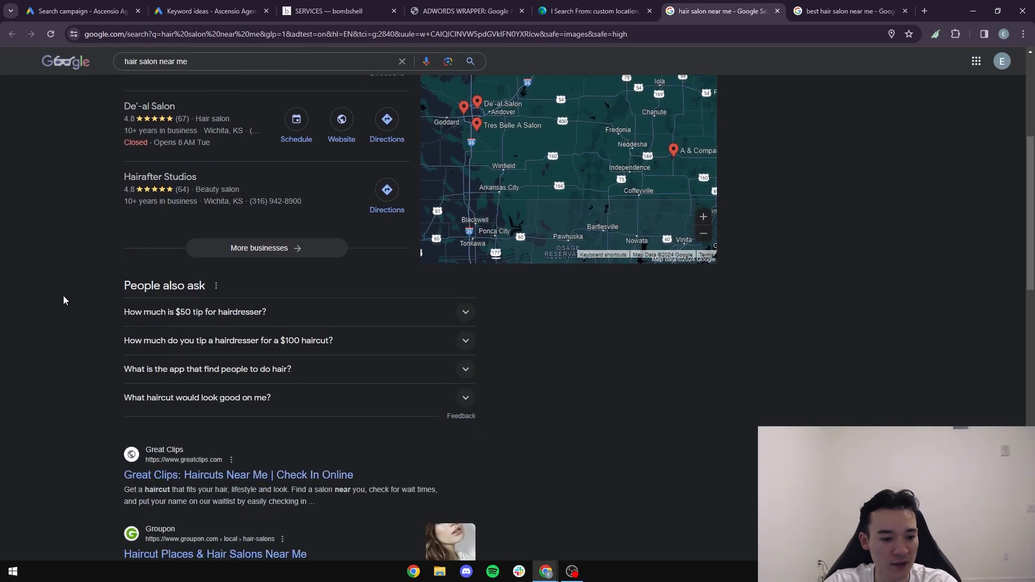
scroll(91, 304, "down", 3)
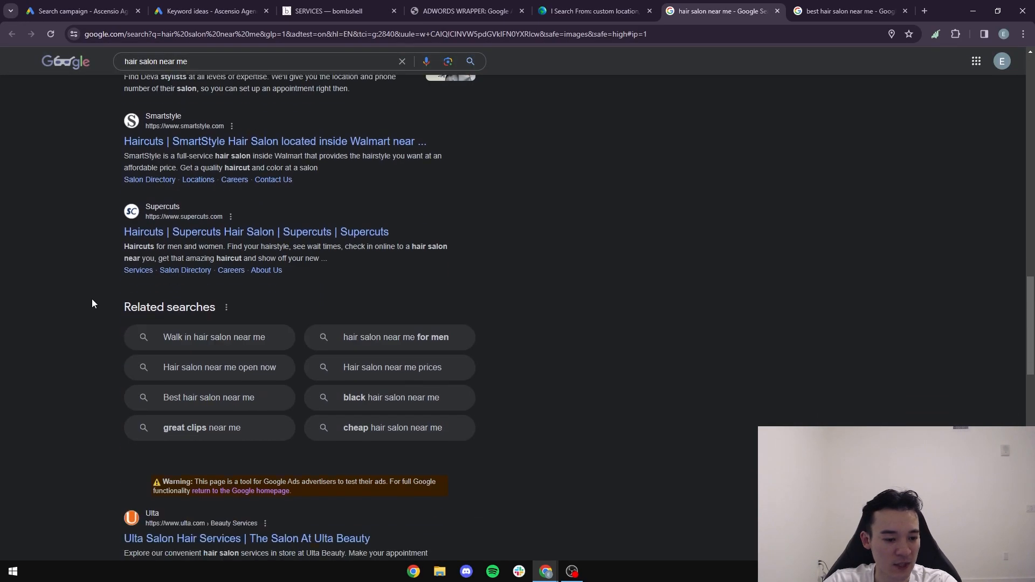
scroll(335, 312, "down", 7)
scroll(257, 328, "down", 2)
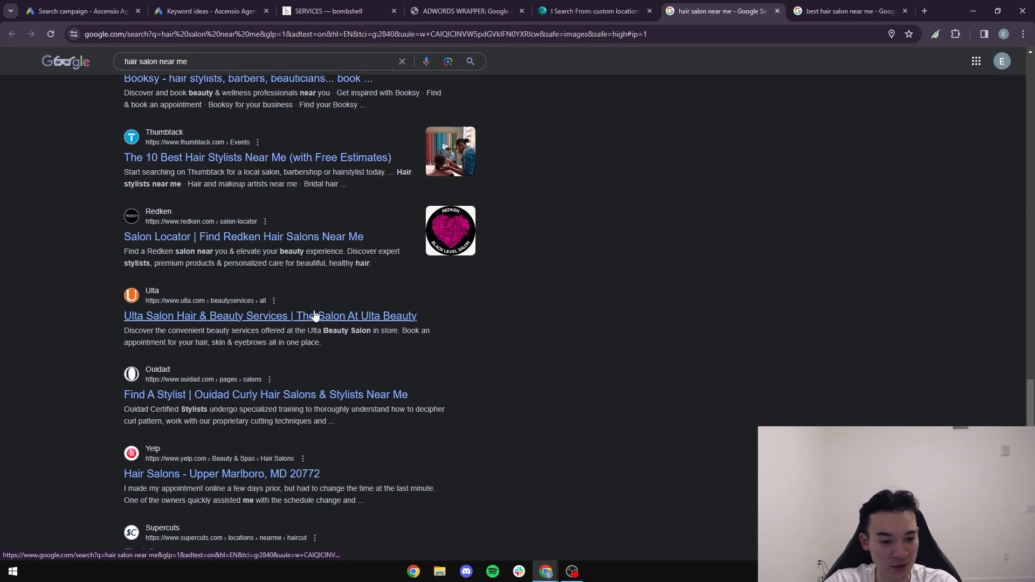
scroll(362, 348, "down", 4)
scroll(227, 335, "down", 10)
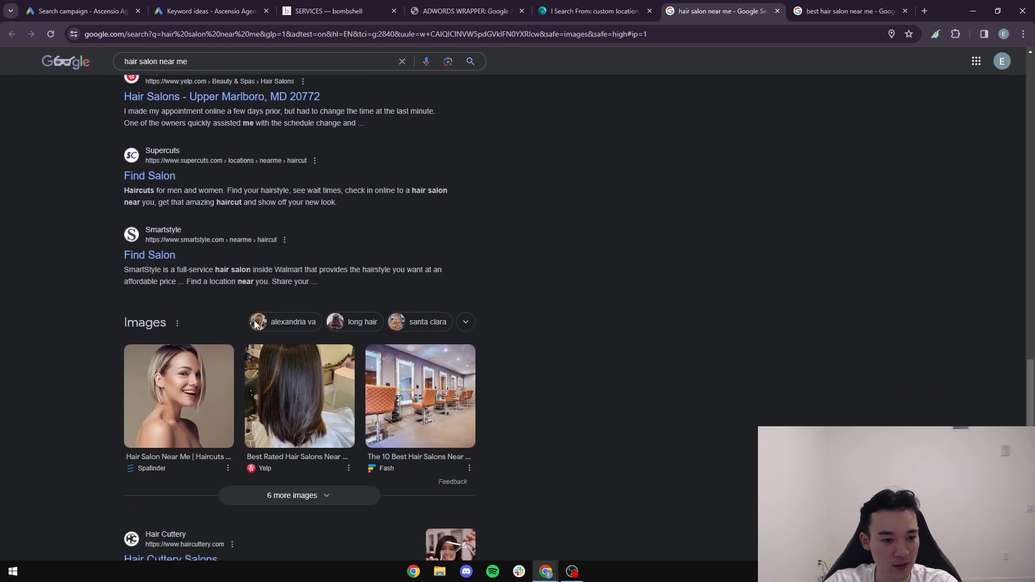
scroll(510, 373, "down", 3)
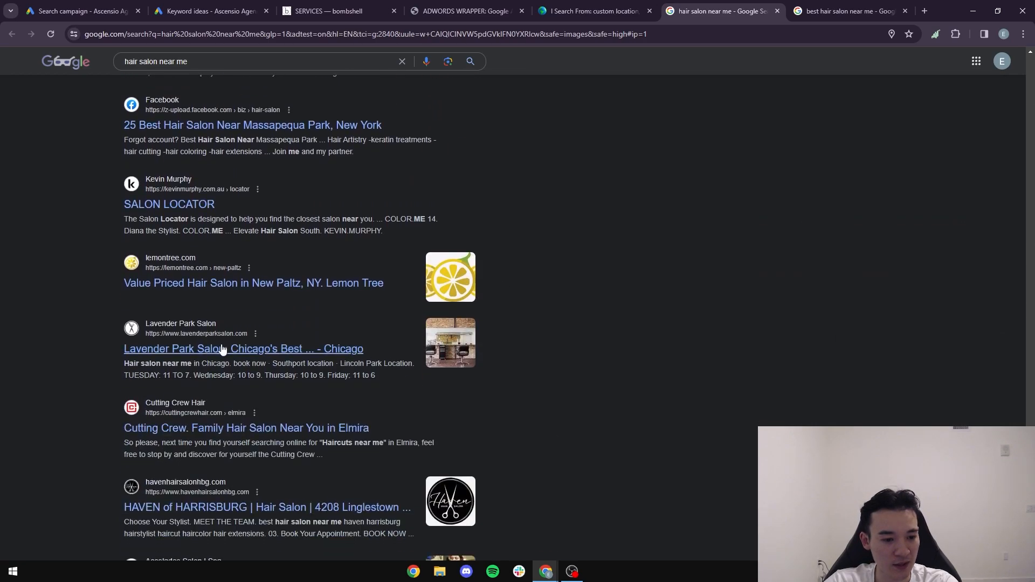
scroll(156, 372, "down", 15)
scroll(193, 382, "down", 15)
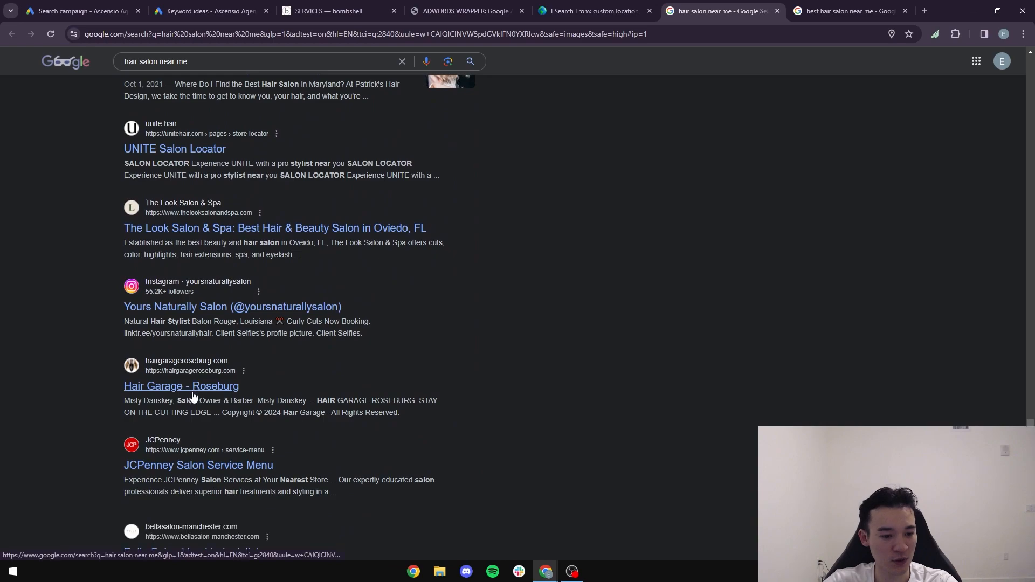
scroll(231, 423, "down", 3)
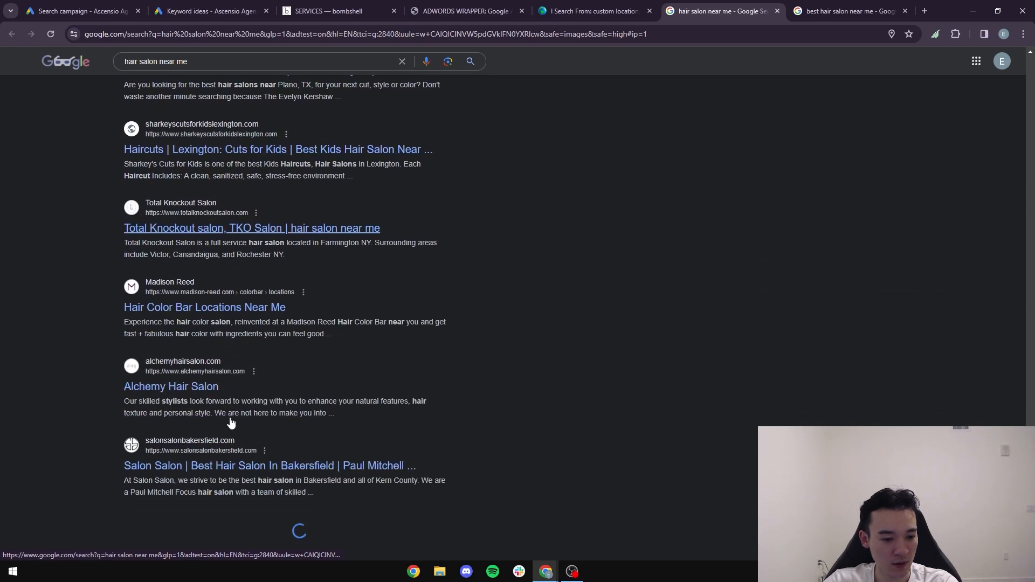
Change the I Search From query to 'salon near me' and run the search
left_click(593, 11)
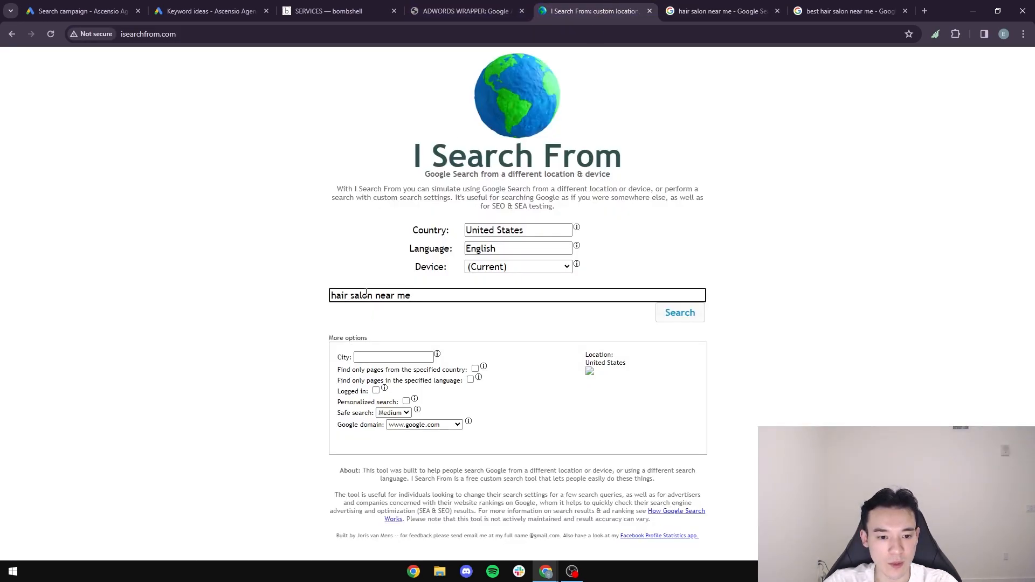
left_click_drag(372, 295, 304, 306)
key("BackSpace")
type("salo")
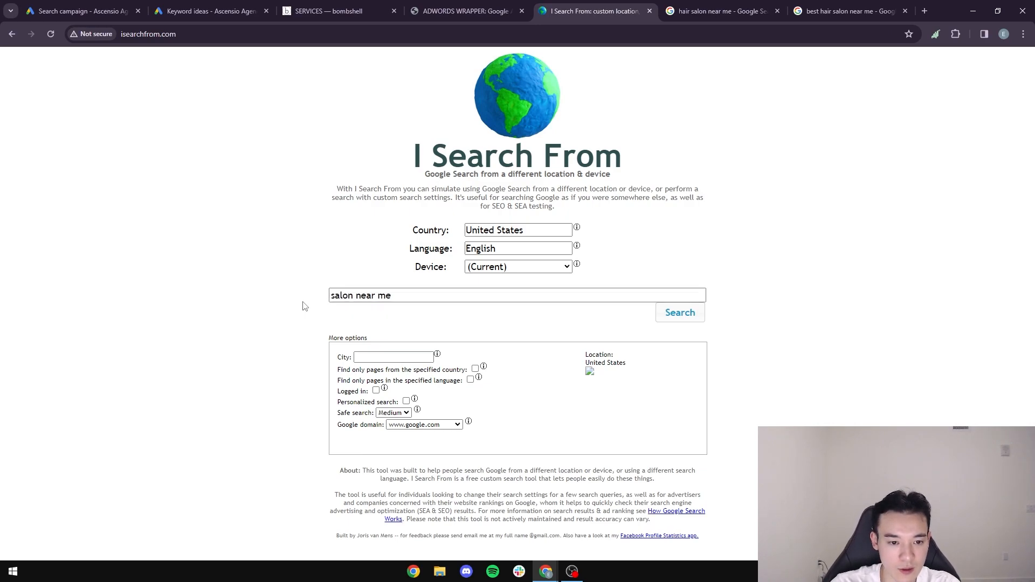
key("Return")
Scroll through the 'salon near me' results, loading more results three times
scroll(32, 365, "down", 7)
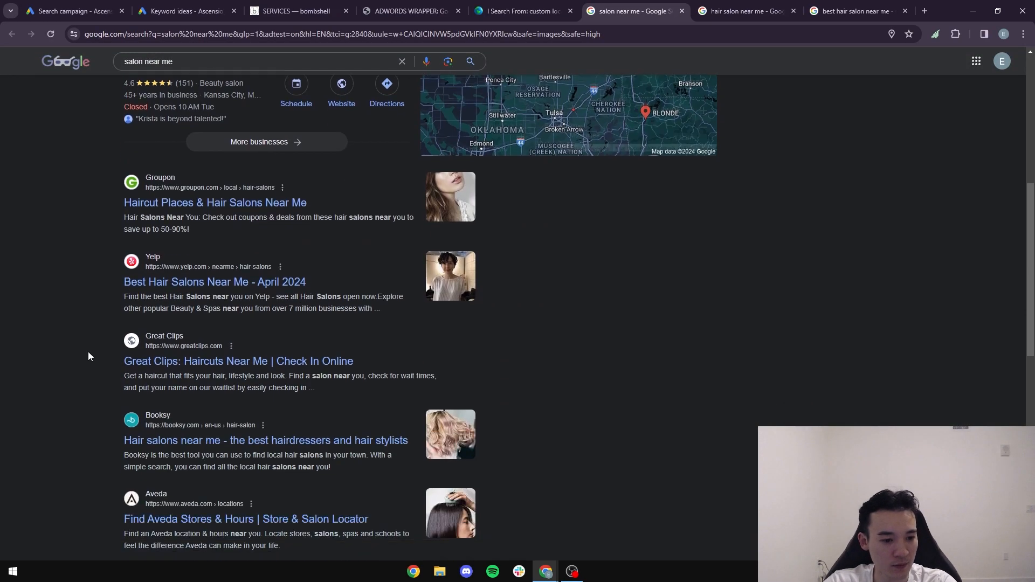
scroll(92, 353, "down", 10)
scroll(108, 342, "down", 15)
scroll(109, 342, "down", 8)
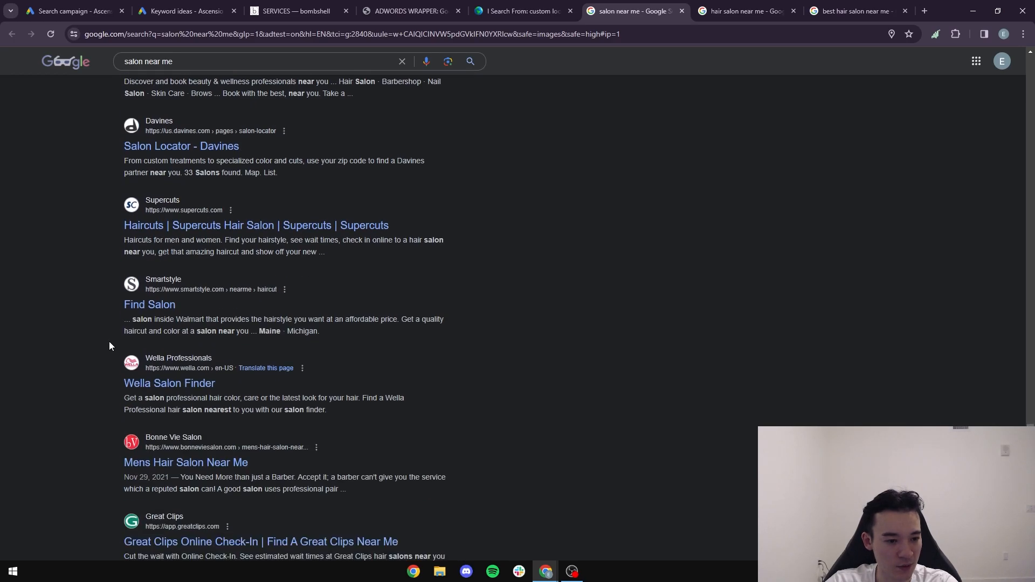
scroll(109, 345, "down", 14)
scroll(183, 423, "down", 17)
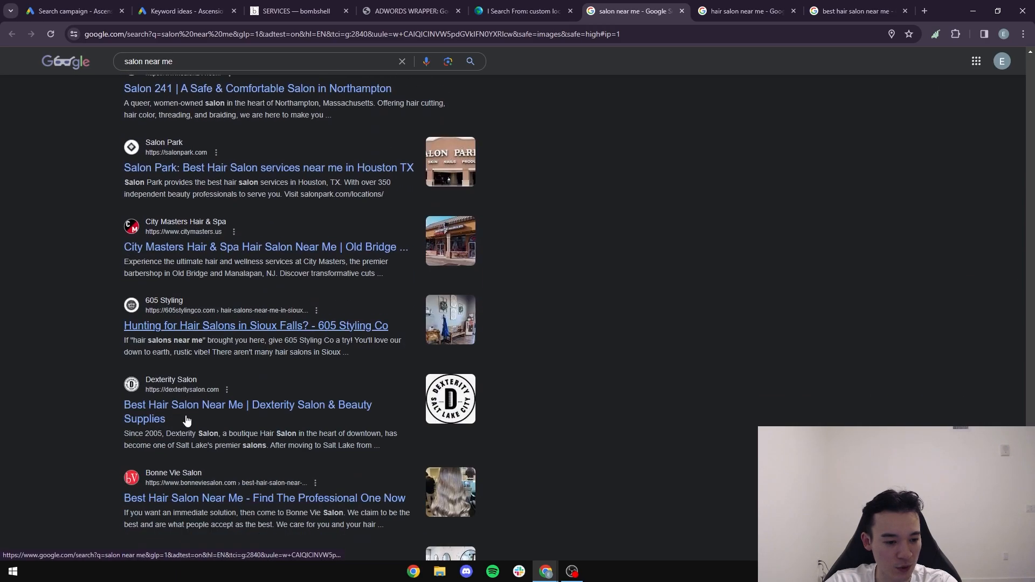
scroll(173, 428, "down", 16)
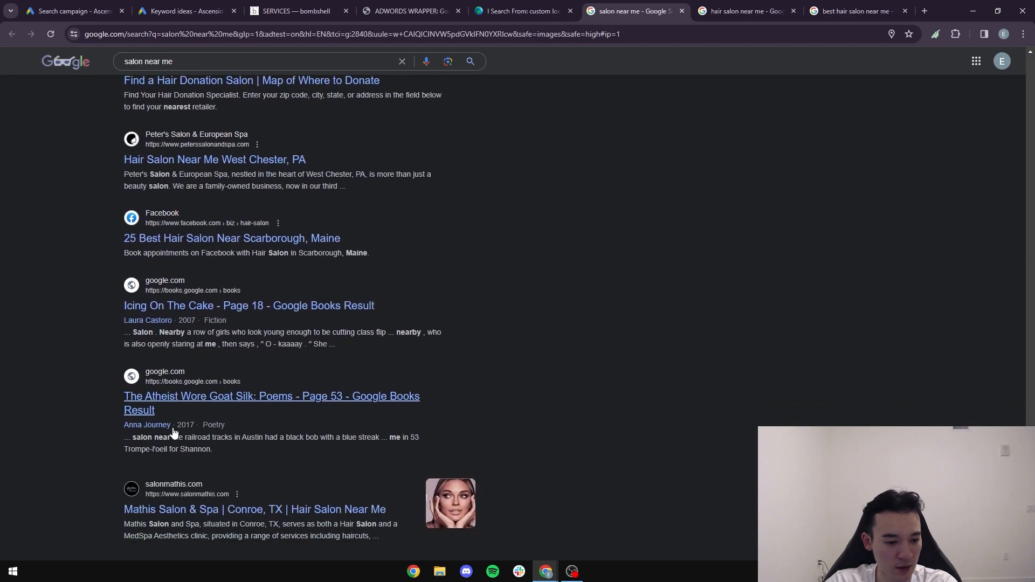
scroll(174, 431, "down", 3)
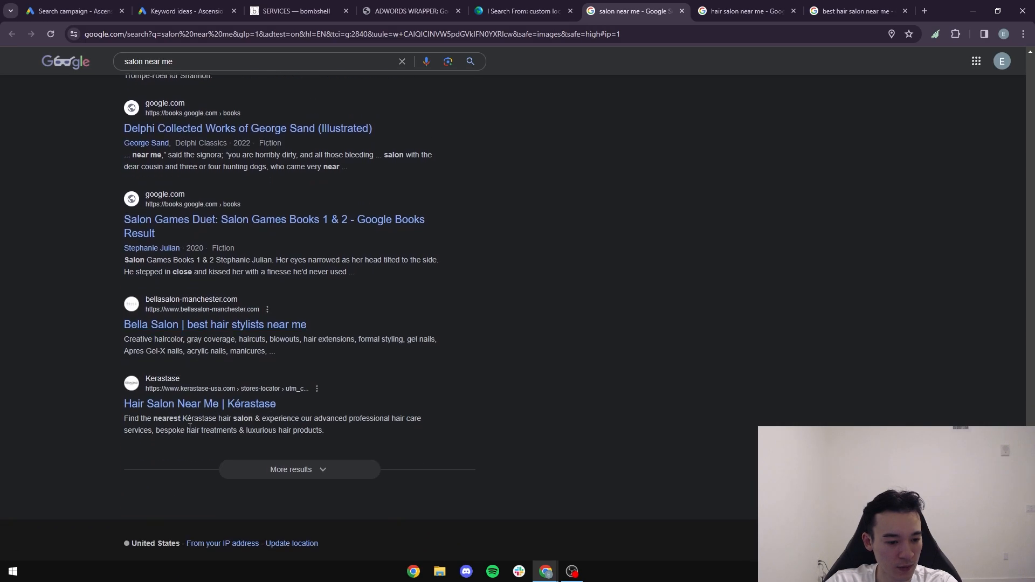
left_click(291, 469)
scroll(89, 447, "down", 16)
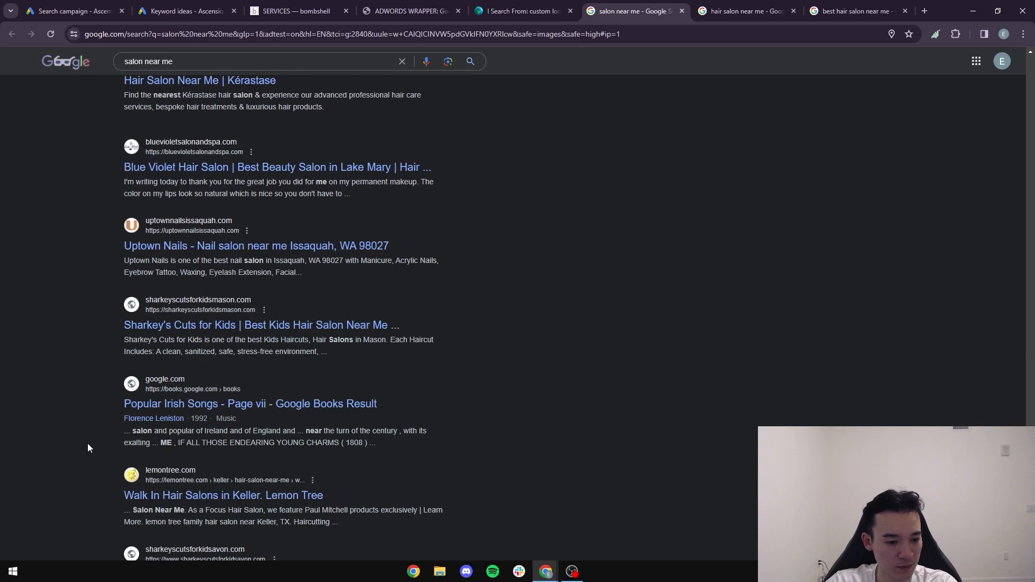
left_click(248, 469)
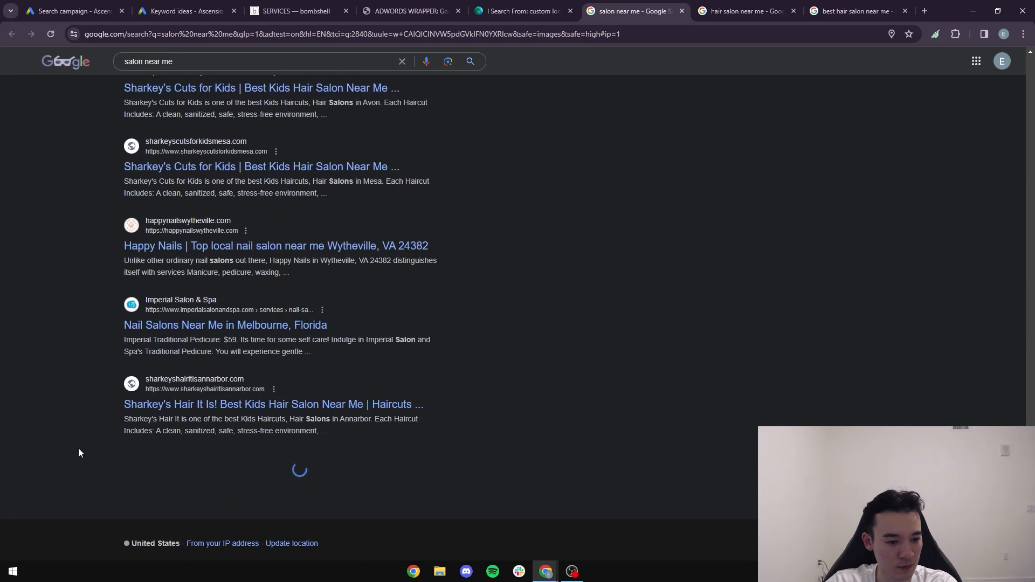
scroll(69, 447, "down", 12)
scroll(68, 451, "down", 3)
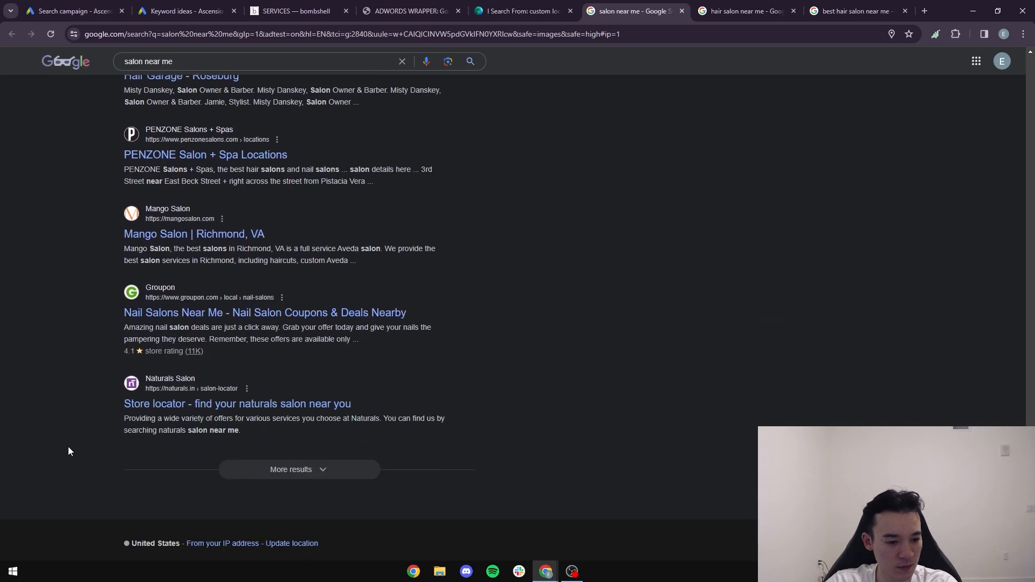
left_click(306, 471)
scroll(217, 450, "down", 14)
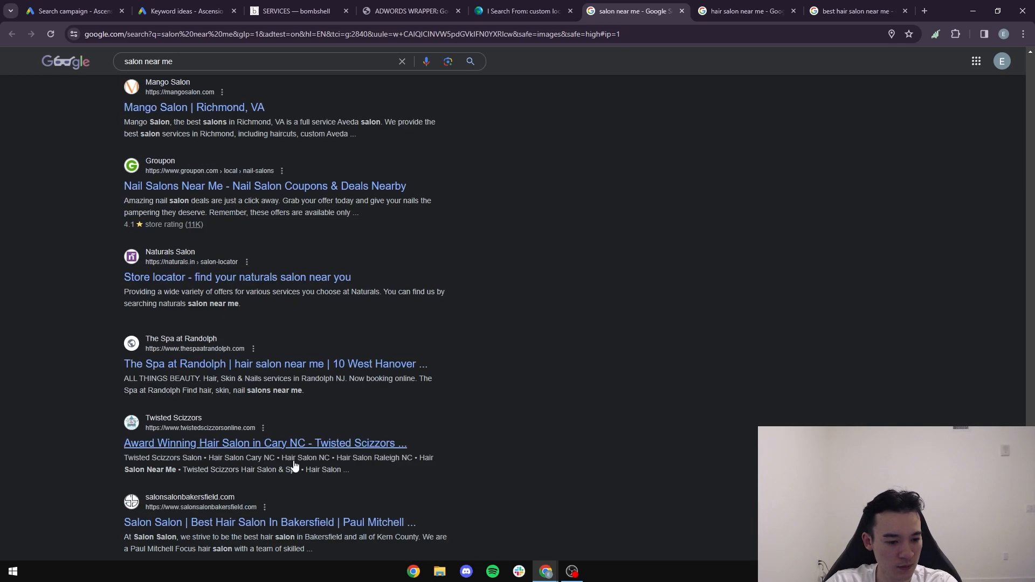
scroll(514, 444, "up", 15)
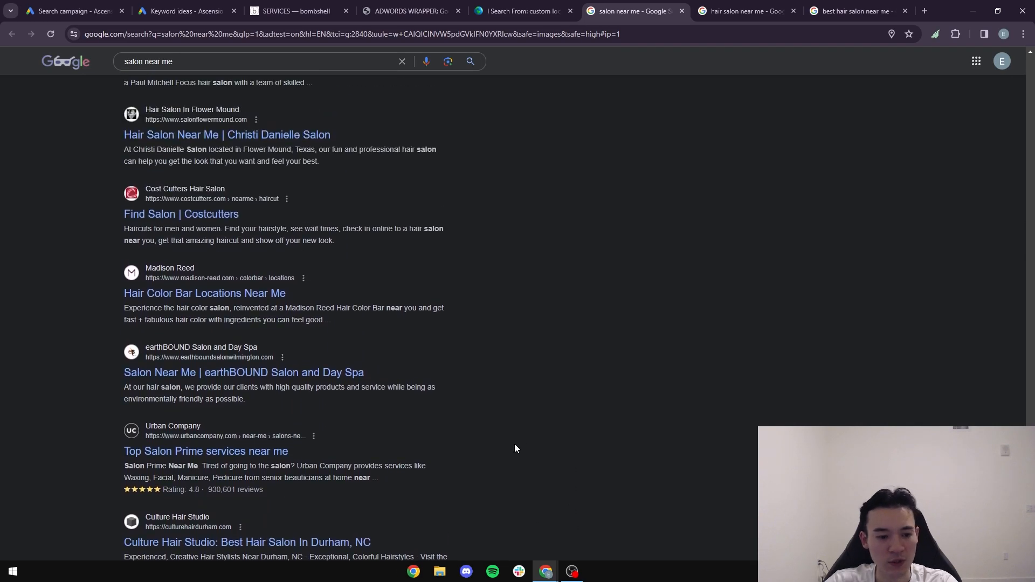
Go back to the 'hair salon near me' results and scroll through them
left_click(744, 11)
scroll(317, 230, "up", 5)
scroll(624, 412, "down", 15)
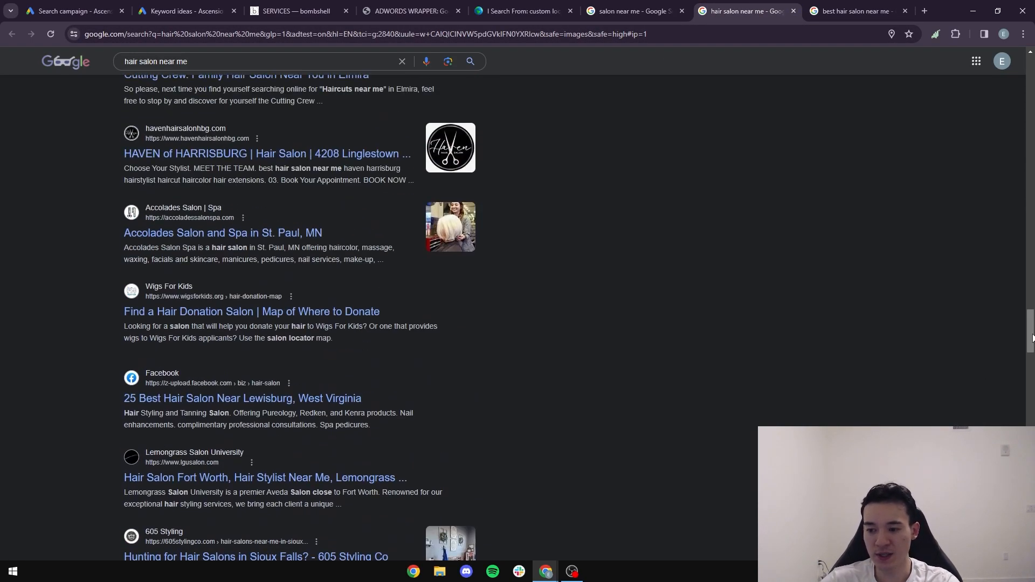
scroll(190, 338, "down", 8)
scroll(191, 338, "up", 20)
scroll(190, 338, "down", 2)
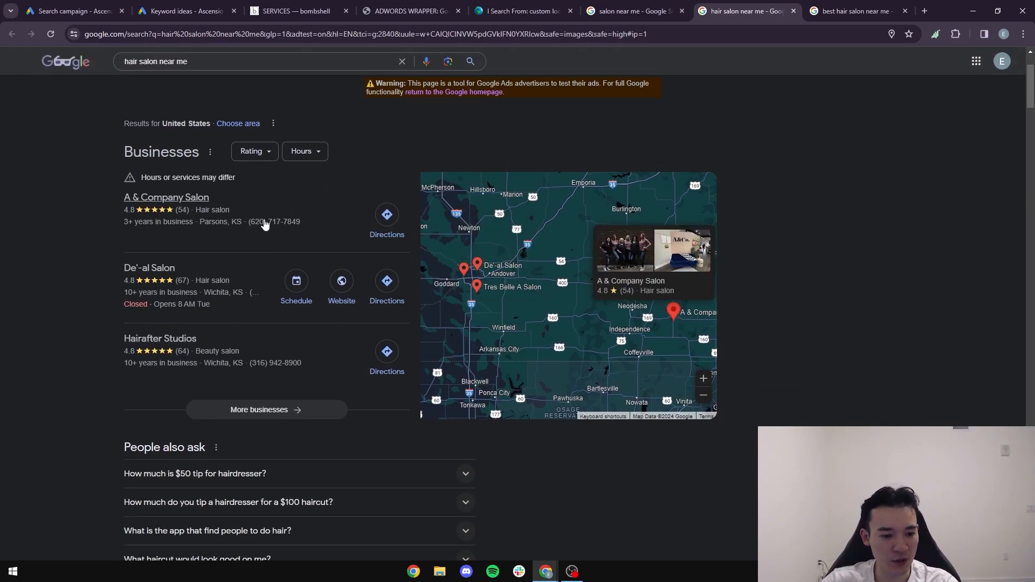
Compare the salon near me, hair salon near me and best hair salon near me results
left_click(520, 11)
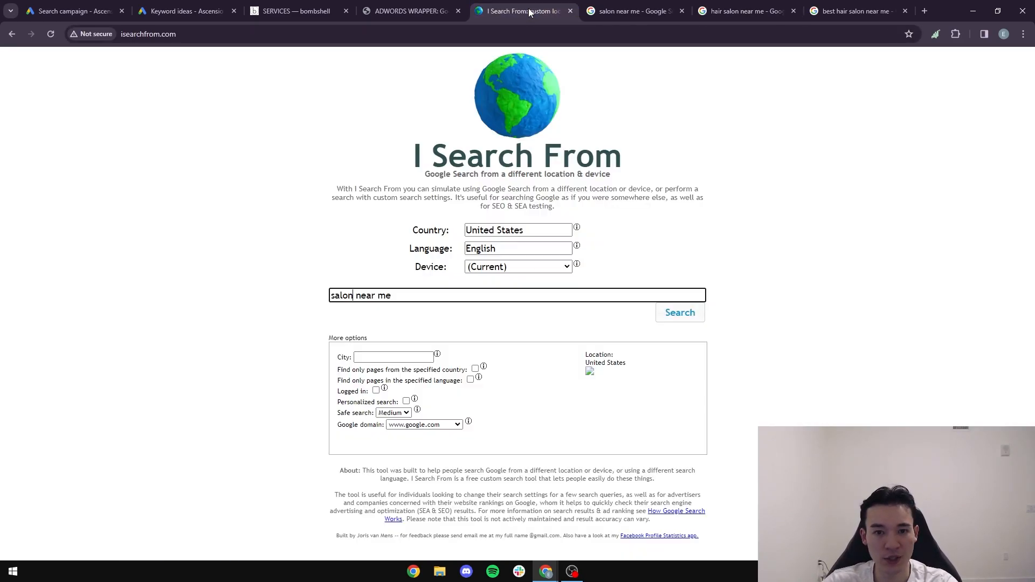
left_click(629, 11)
left_click(741, 4)
left_click(862, 6)
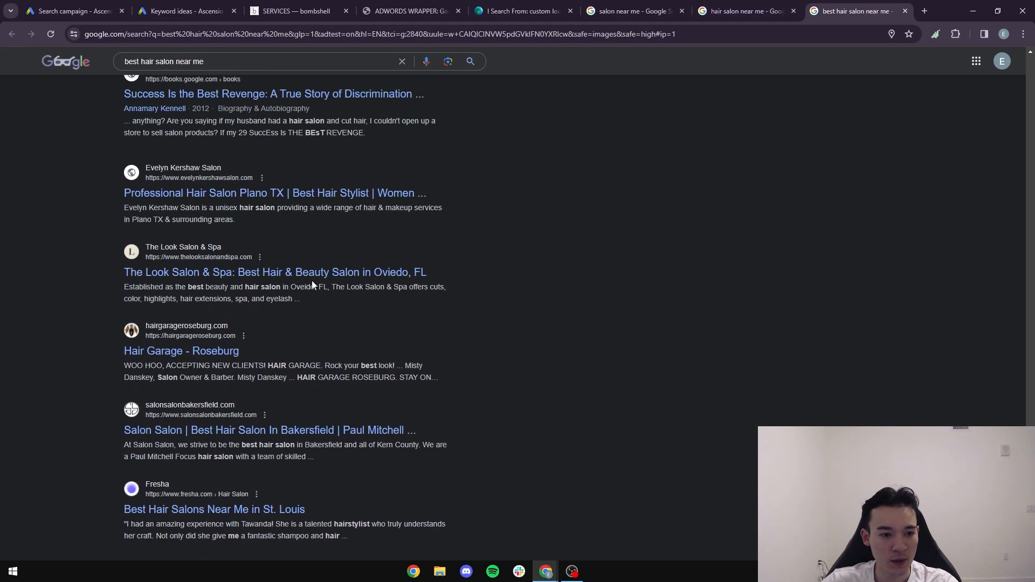
left_click(721, 4)
Scroll the 'hair salon near me' results down to Related searches, then return to keyword ideas
scroll(105, 359, "up", 2)
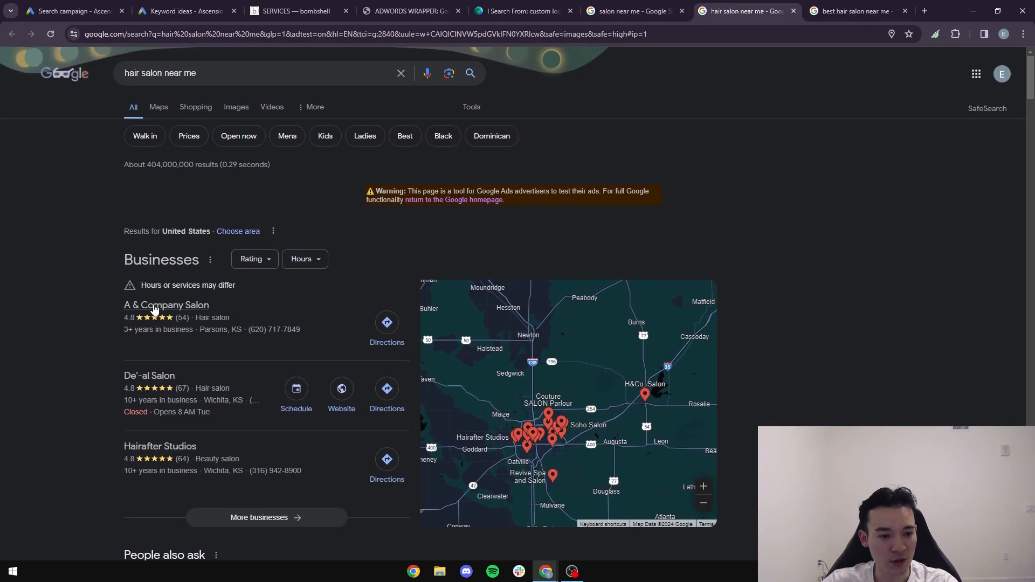
scroll(162, 326, "down", 5)
scroll(260, 352, "up", 5)
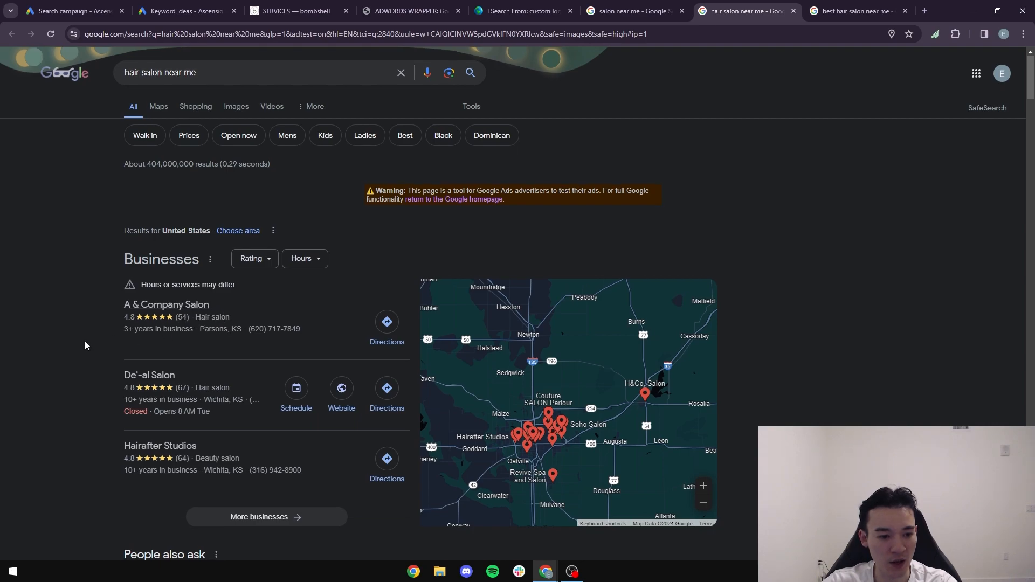
scroll(86, 345, "down", 10)
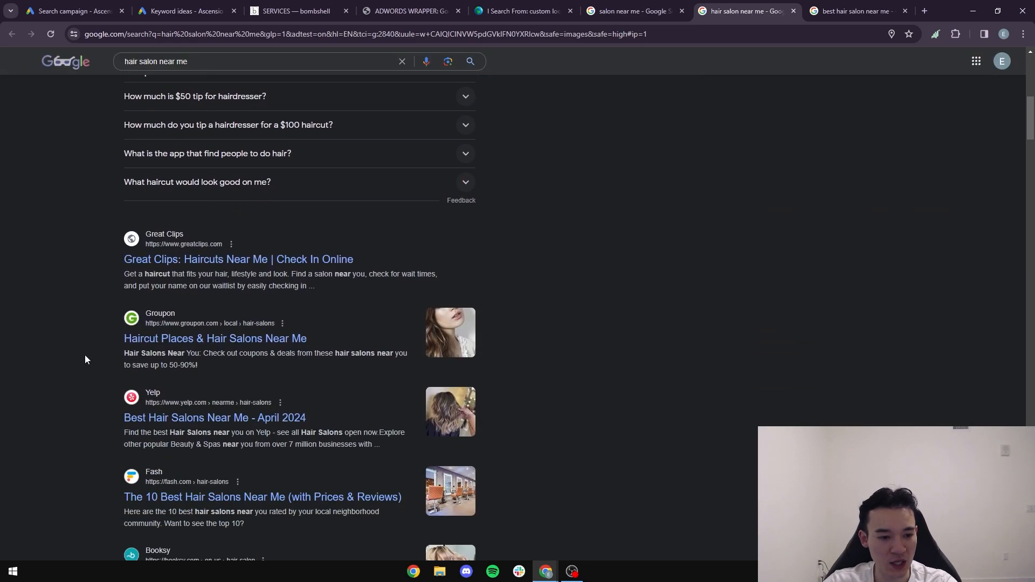
scroll(215, 391, "down", 6)
scroll(210, 388, "down", 4)
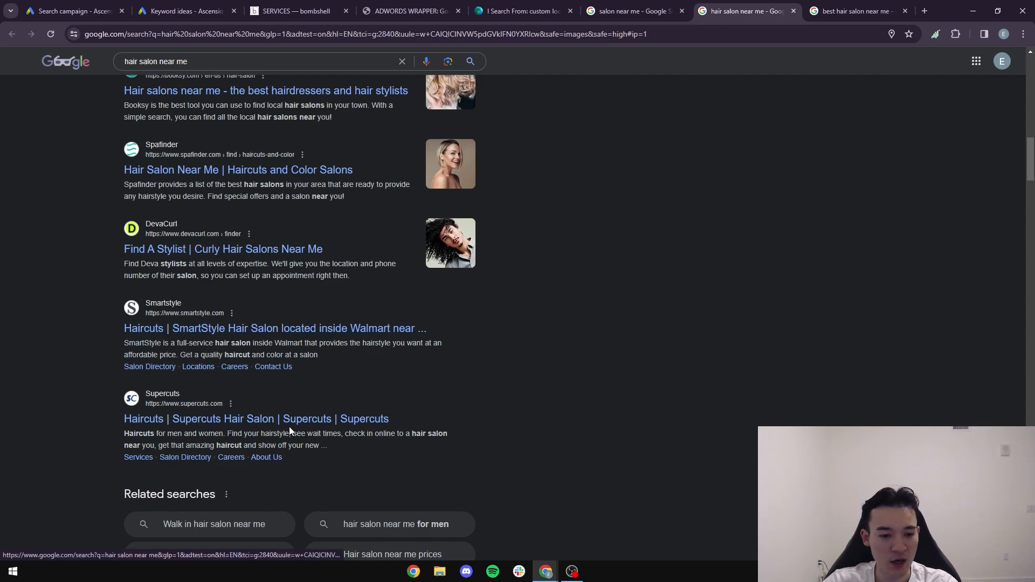
scroll(289, 426, "down", 2)
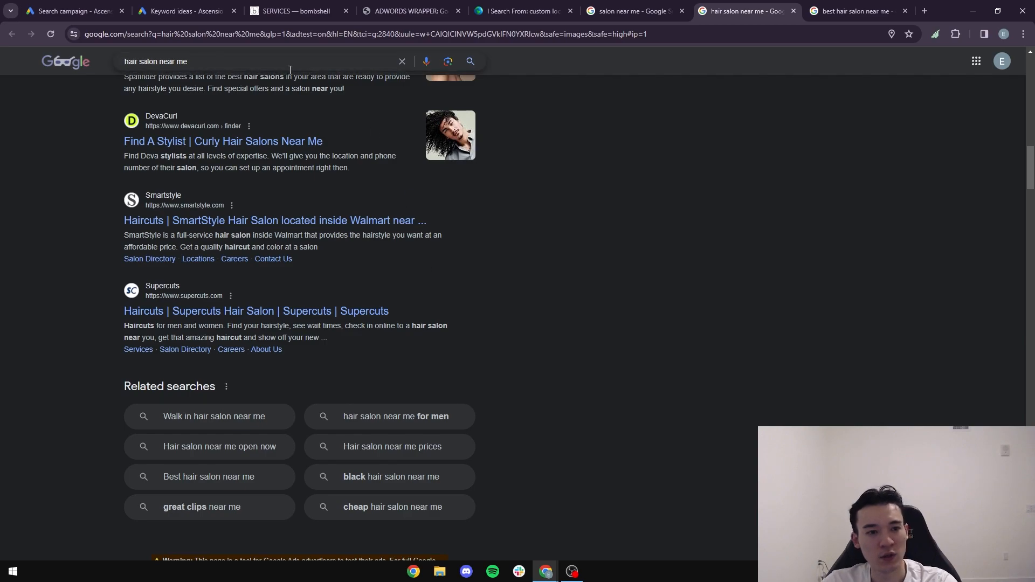
left_click(197, 15)
Start the responsive search ad's first headline with '#1 Local'
left_click(75, 10)
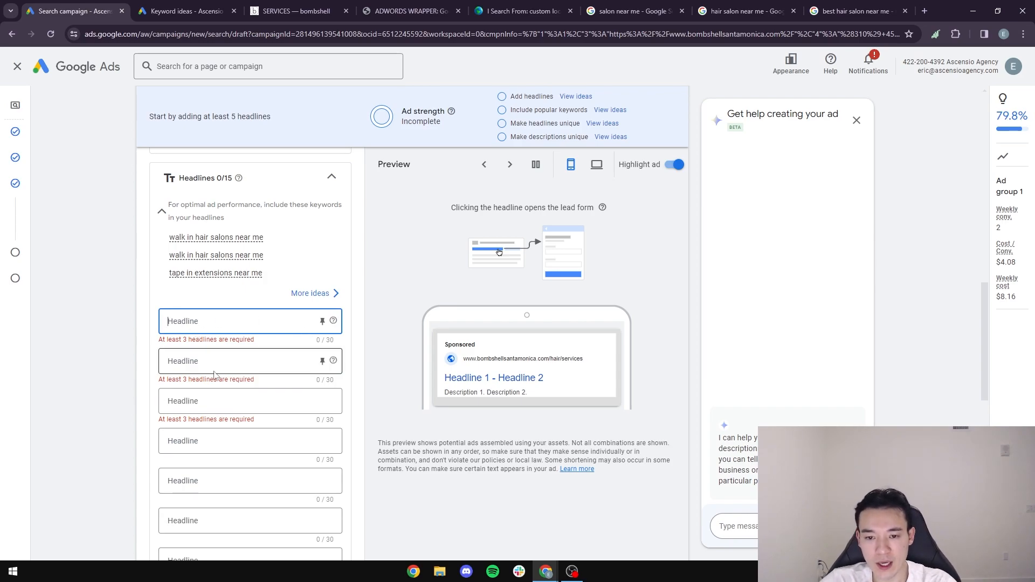
type("#1")
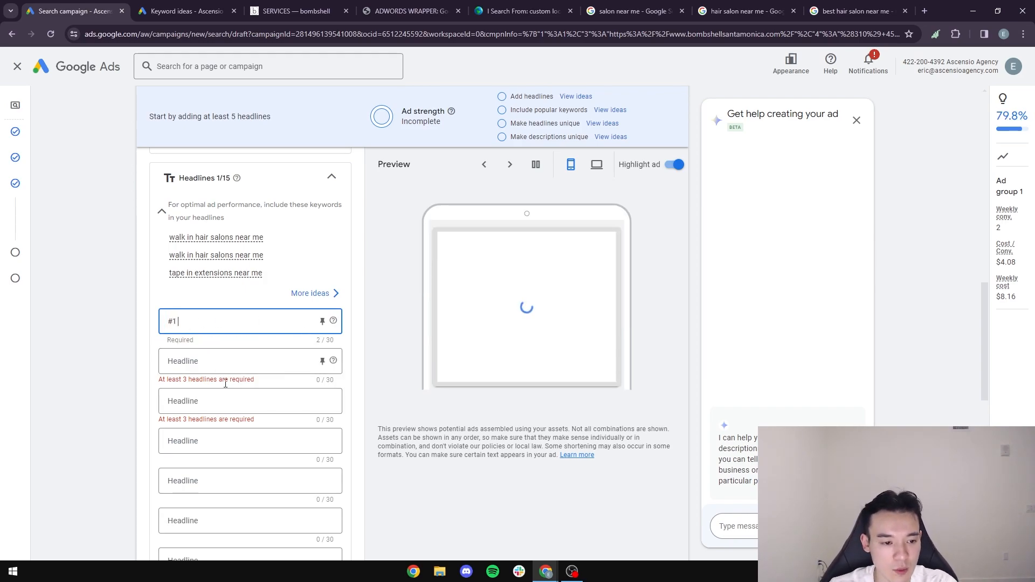
type(" Local Best")
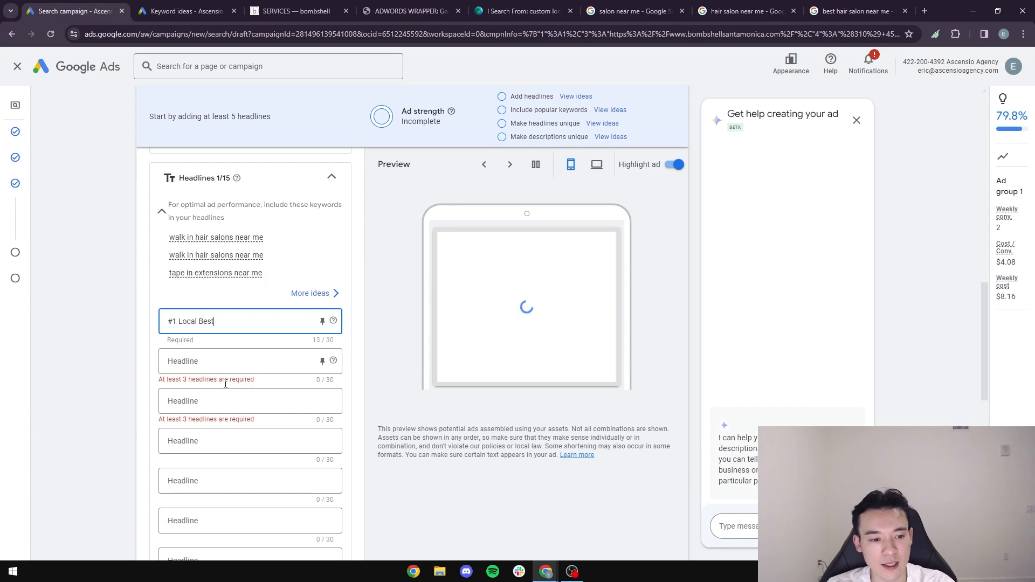
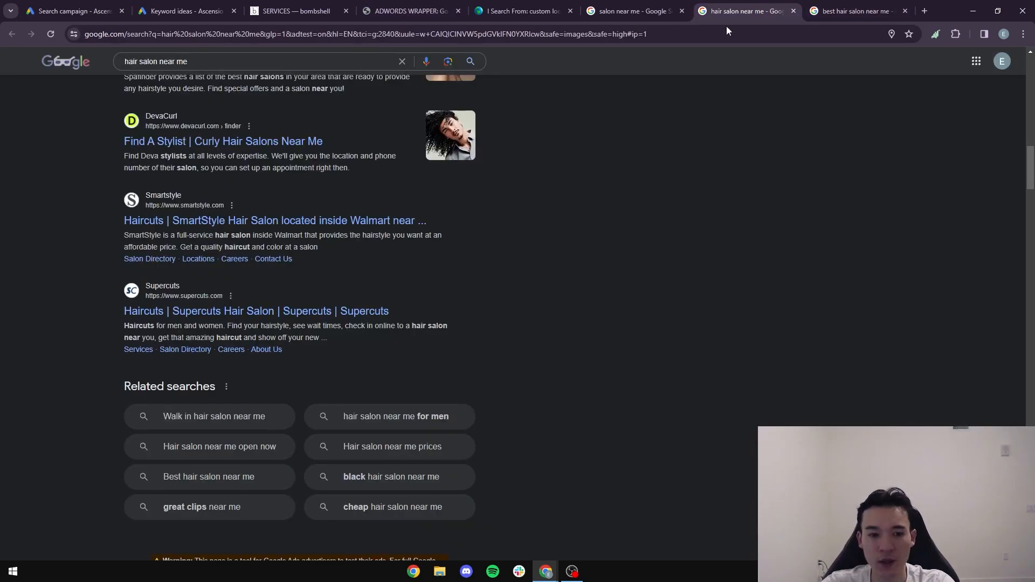
Review the hair salon near me results and the keyword ideas list
left_click(735, 11)
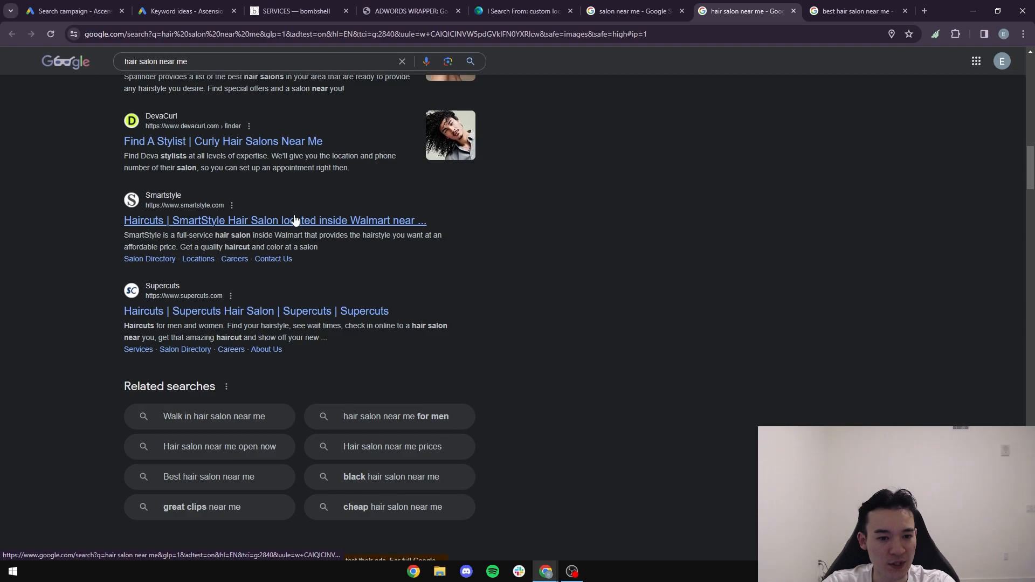
scroll(260, 243, "down", 2)
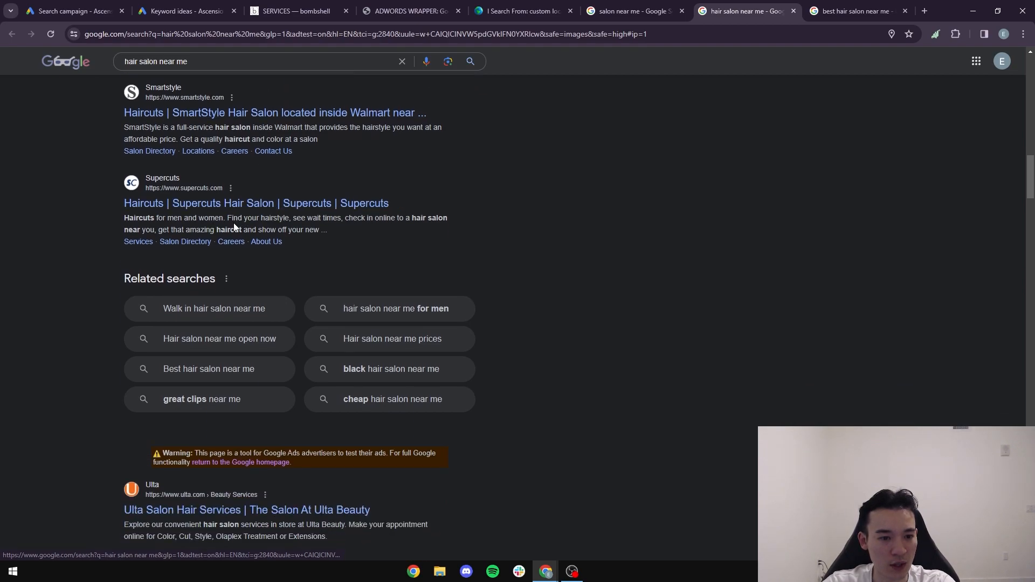
scroll(224, 278, "down", 4)
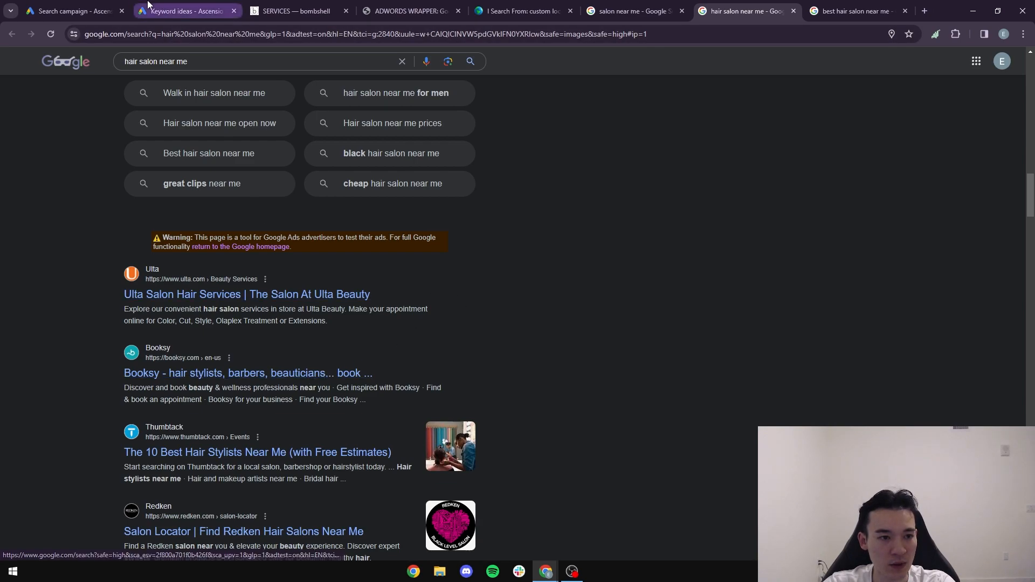
left_click(183, 11)
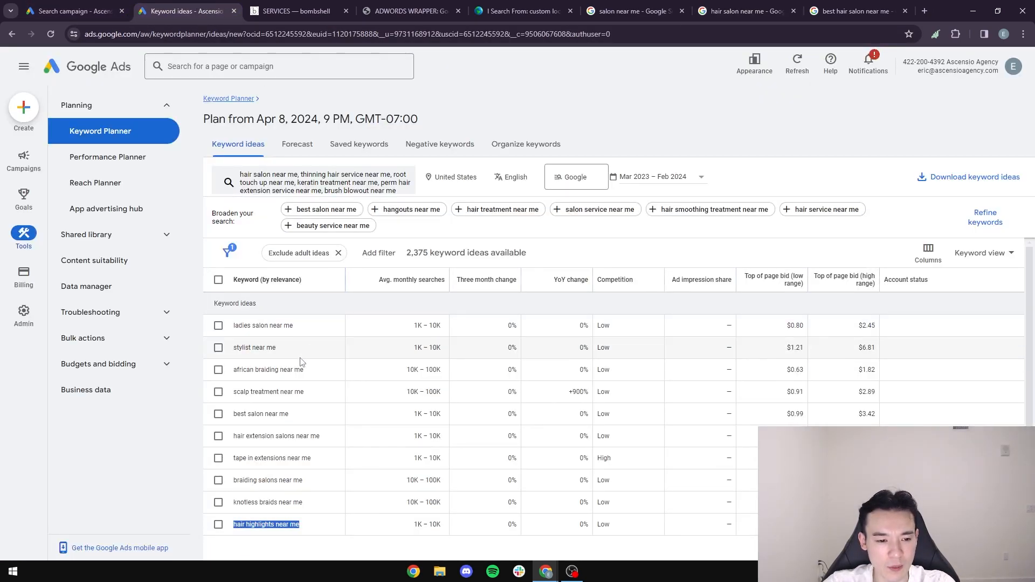
left_click(70, 11)
Pin the first headline to show only in position 1
left_click(212, 370)
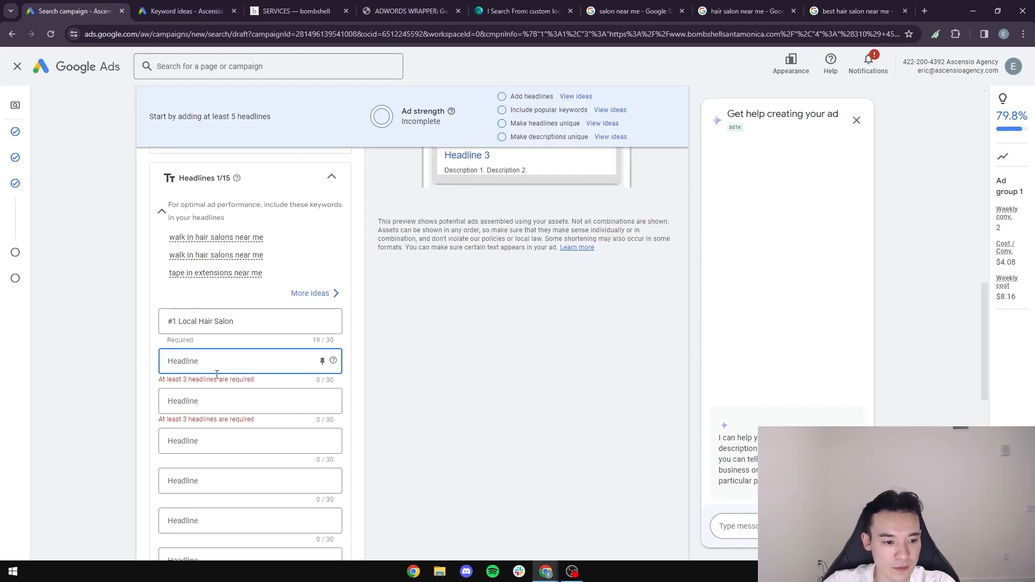
scroll(275, 351, "up", 3)
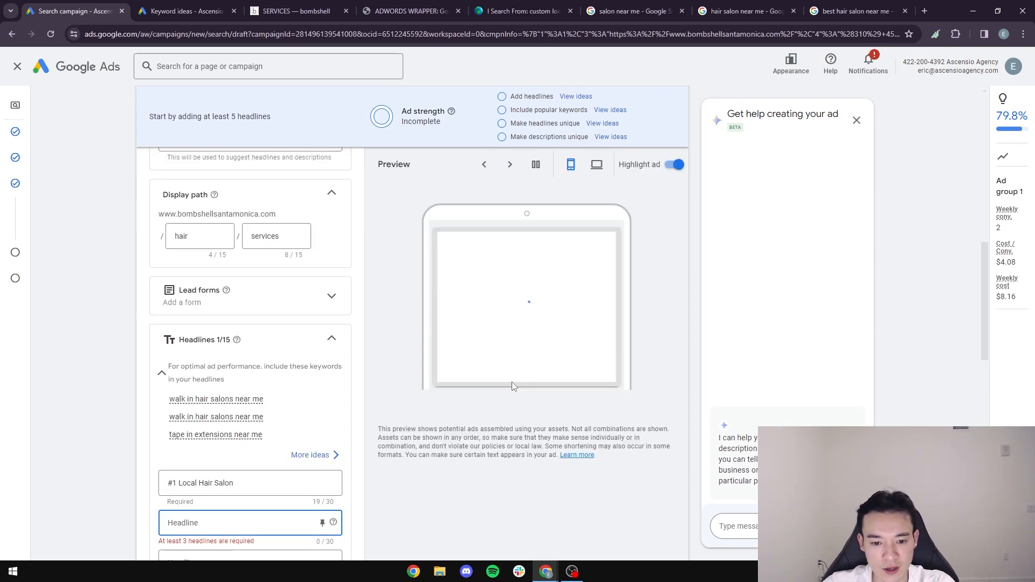
scroll(334, 409, "down", 1)
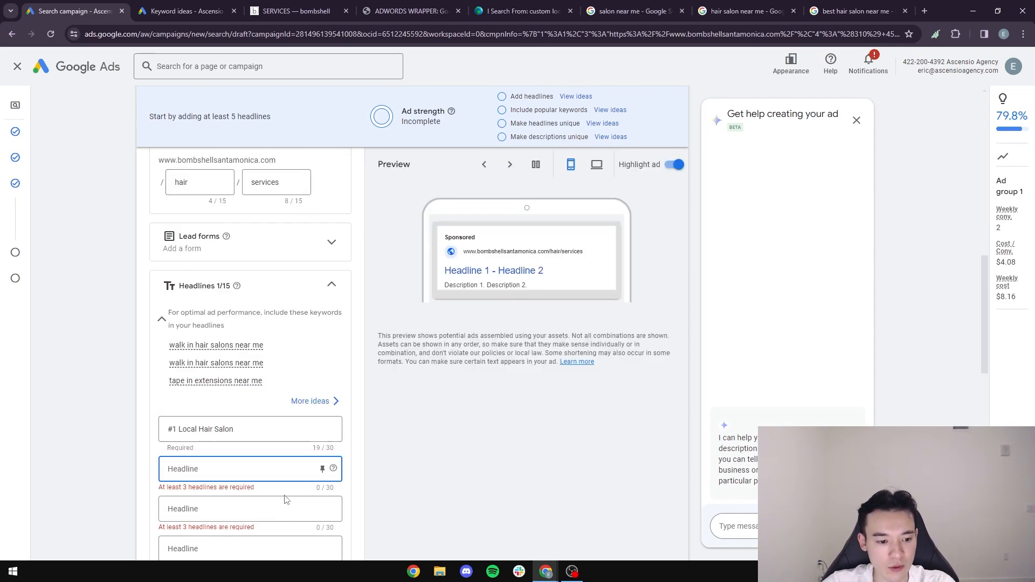
left_click(323, 429)
left_click(475, 280)
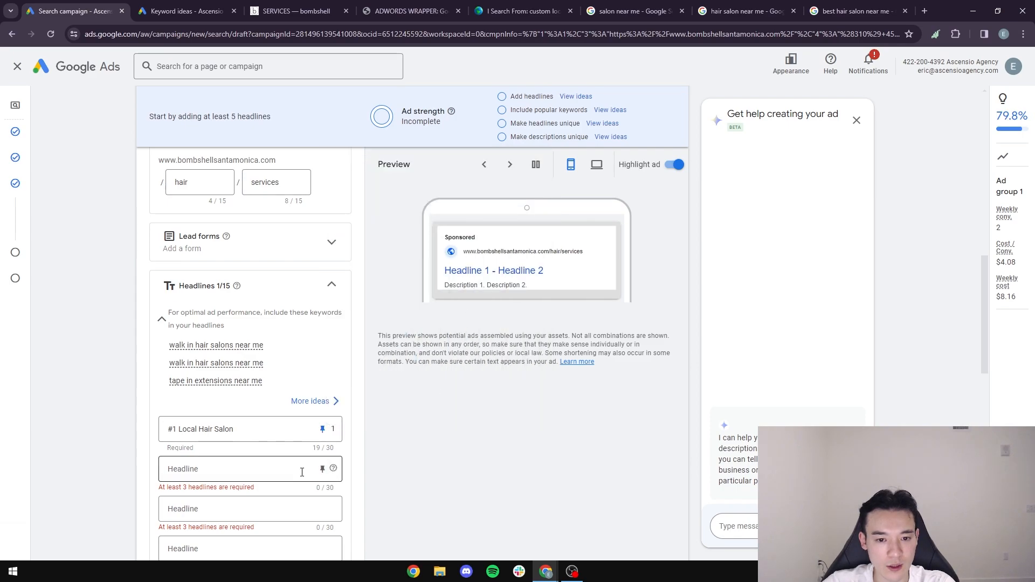
Rework the first headline's wording, inserting 'Best' after '#1'
left_click(273, 428)
key("BackSpace")
key("BackSpace")
type("Santa Monica")
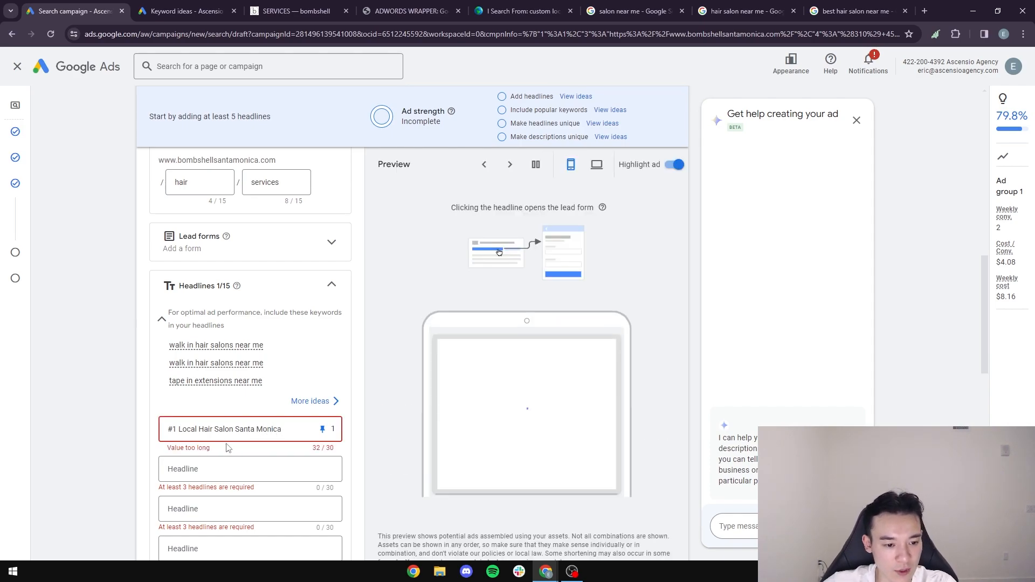
left_click(186, 429, "shift")
key("BackSpace")
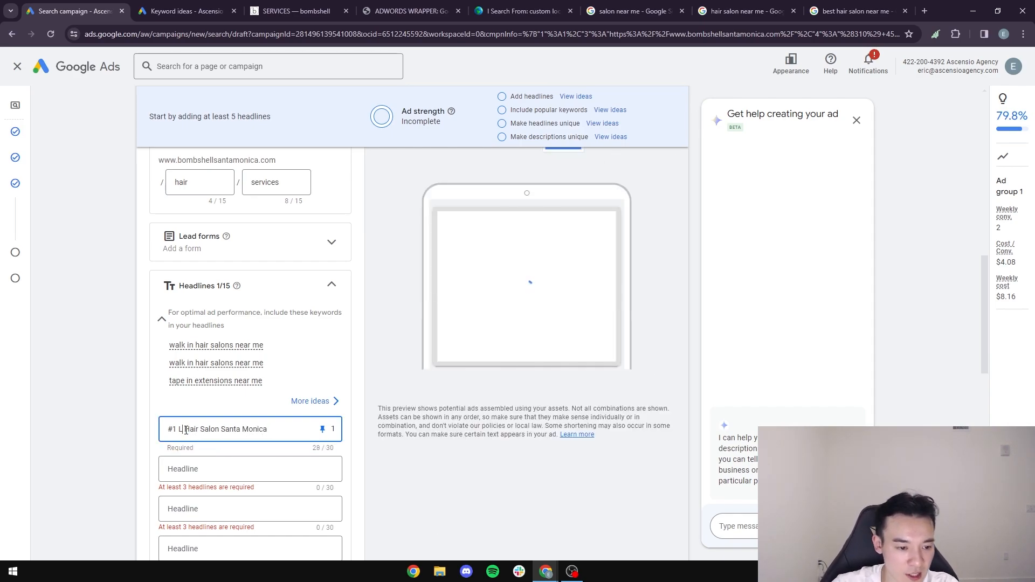
key("BackSpace")
type("Best")
Finish the first headline as '#1 Best Local Hair Salon' and check the salon near me results
left_click(282, 430)
left_click(241, 431, "shift")
key("BackSpace")
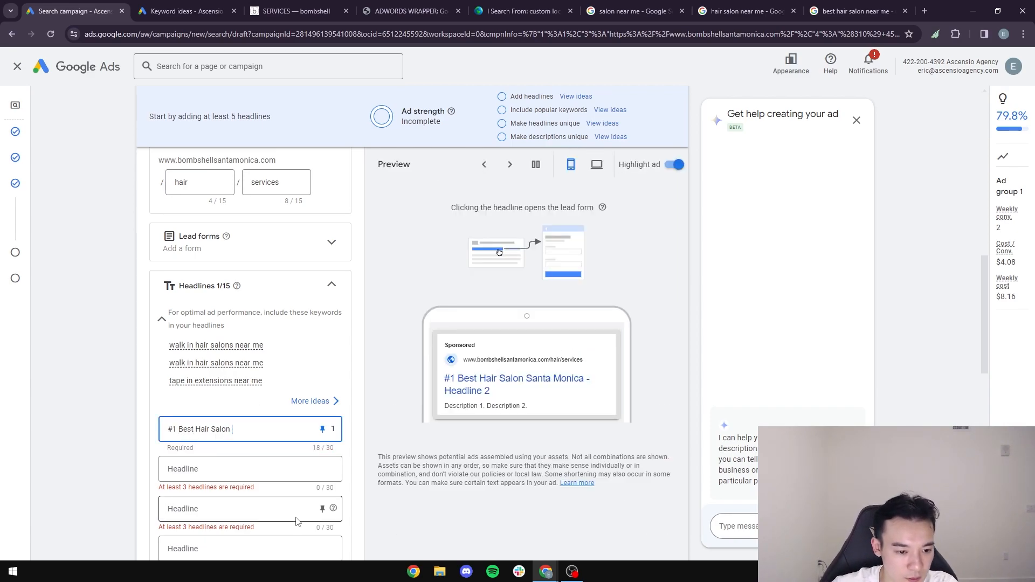
type("in ")
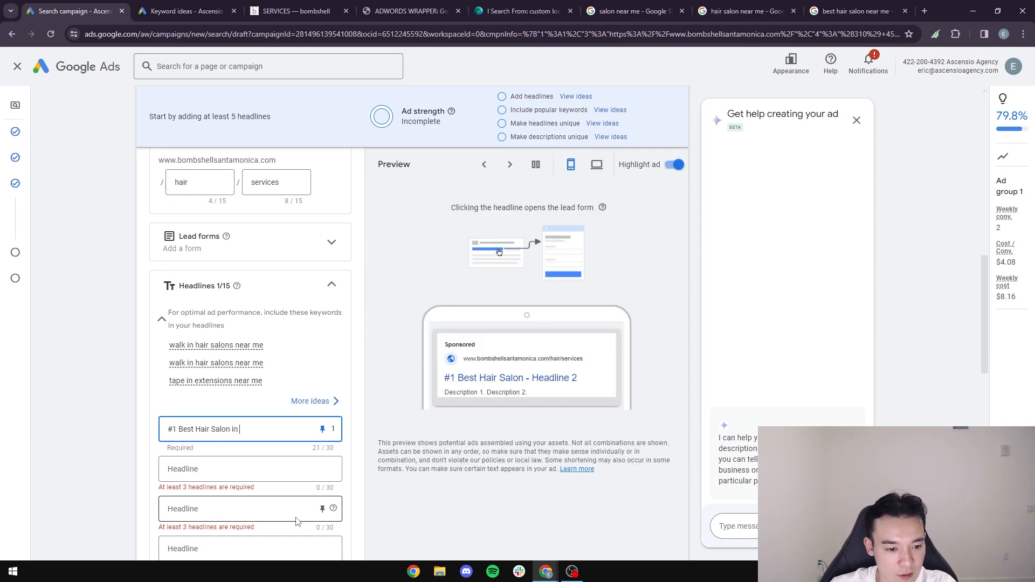
type("Los Ange")
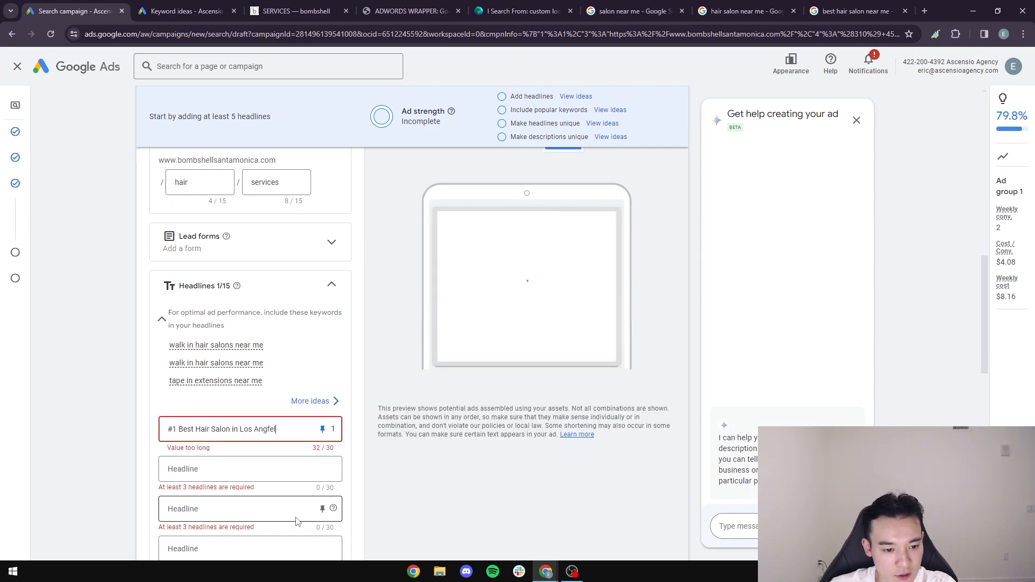
key("BackSpace")
key("BackSpace")
key("BackSpace")
key("BackSpace")
key("BackSpace")
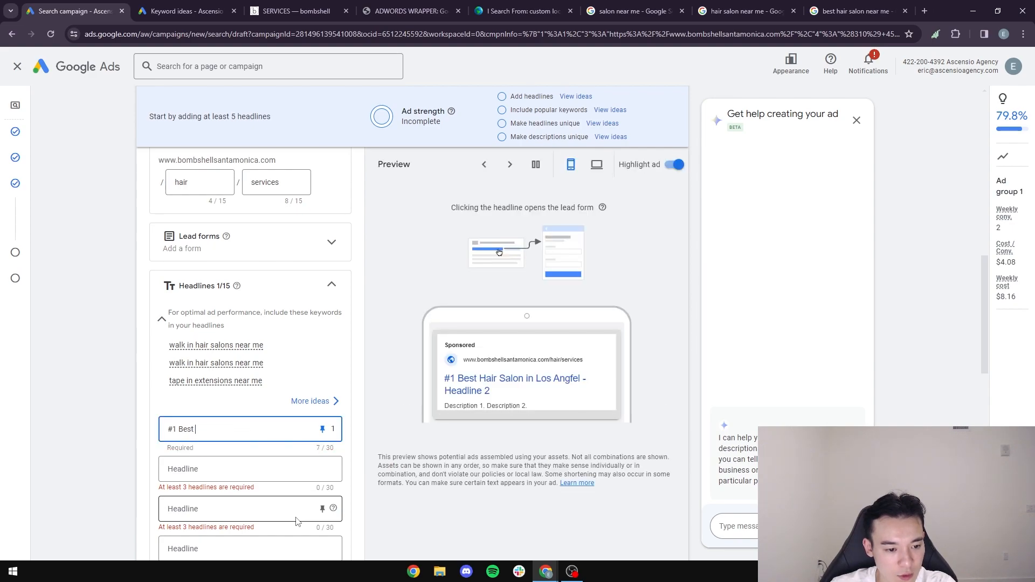
type("t Local Hair Salon")
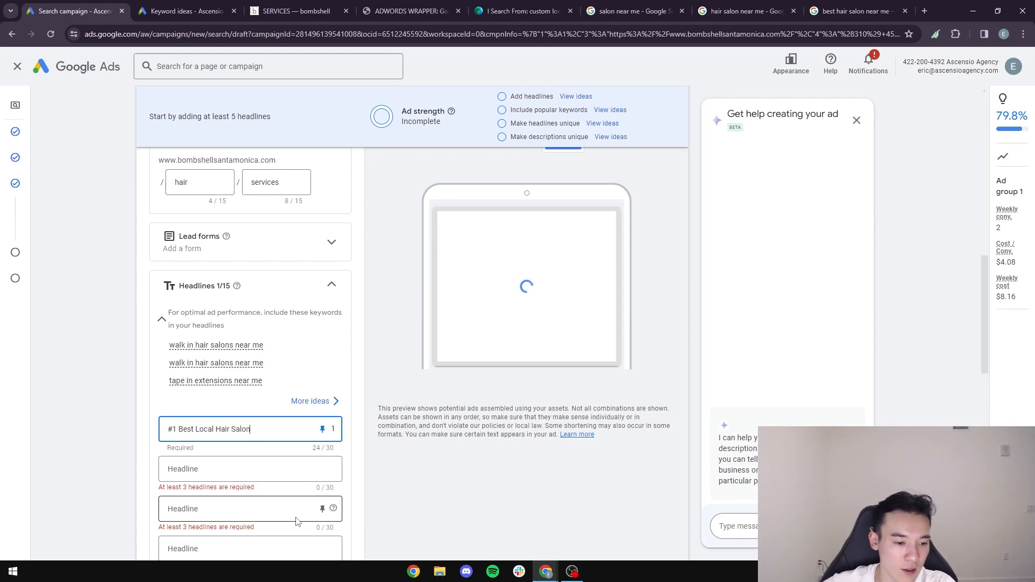
left_click(230, 475)
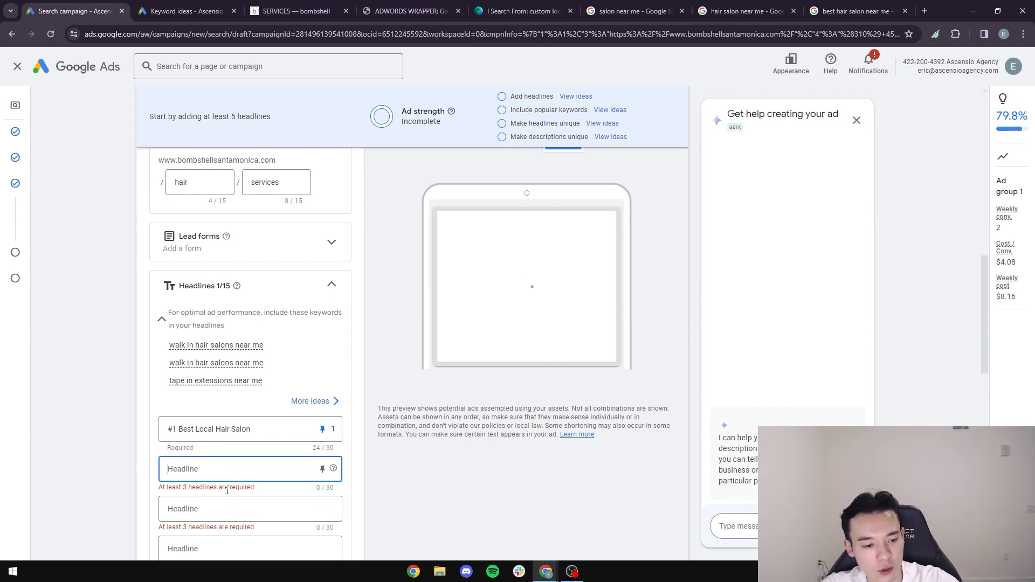
left_click(626, 12)
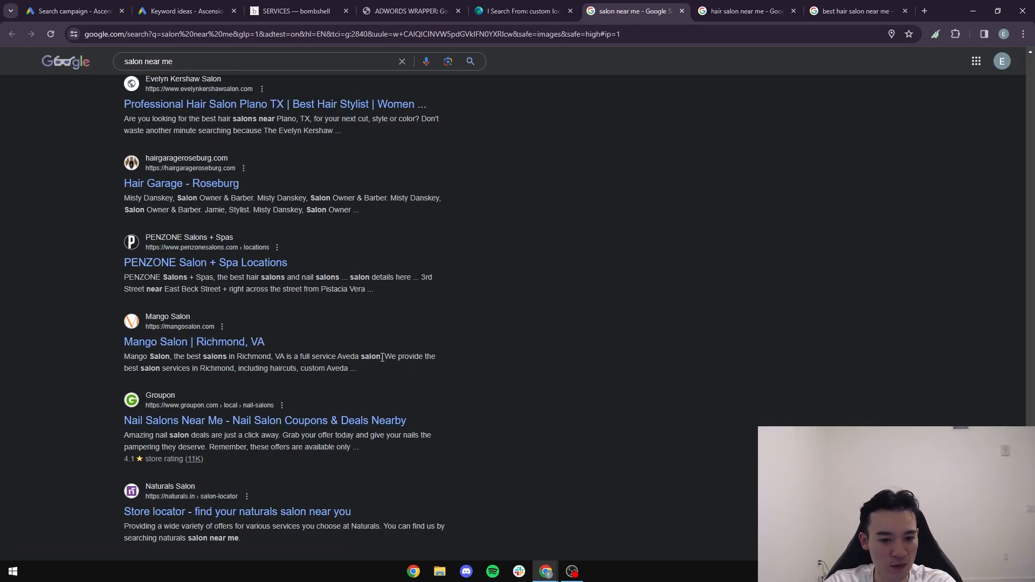
Enter 'Full Service' as a draft second headline
left_click(76, 11)
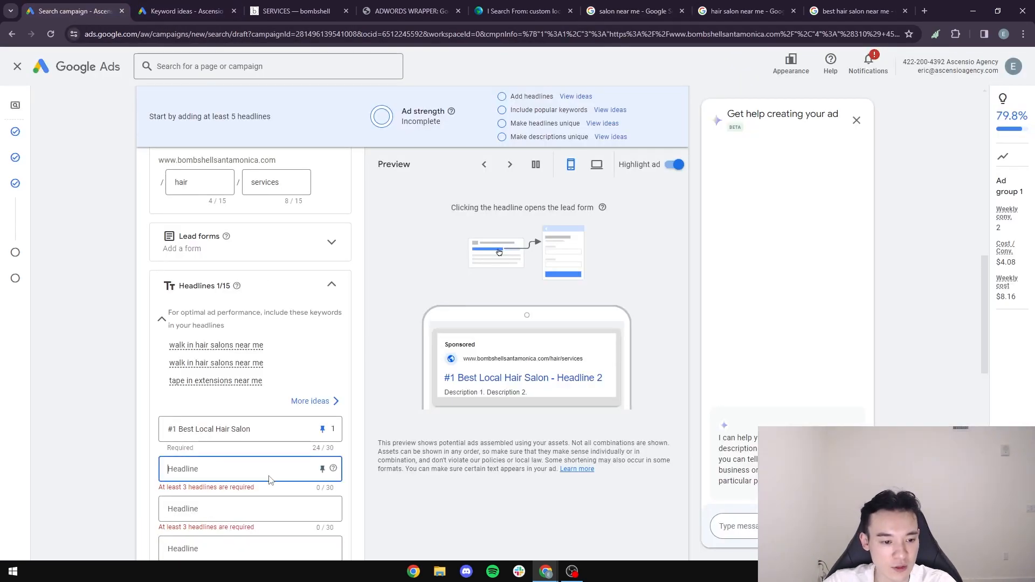
type("Full")
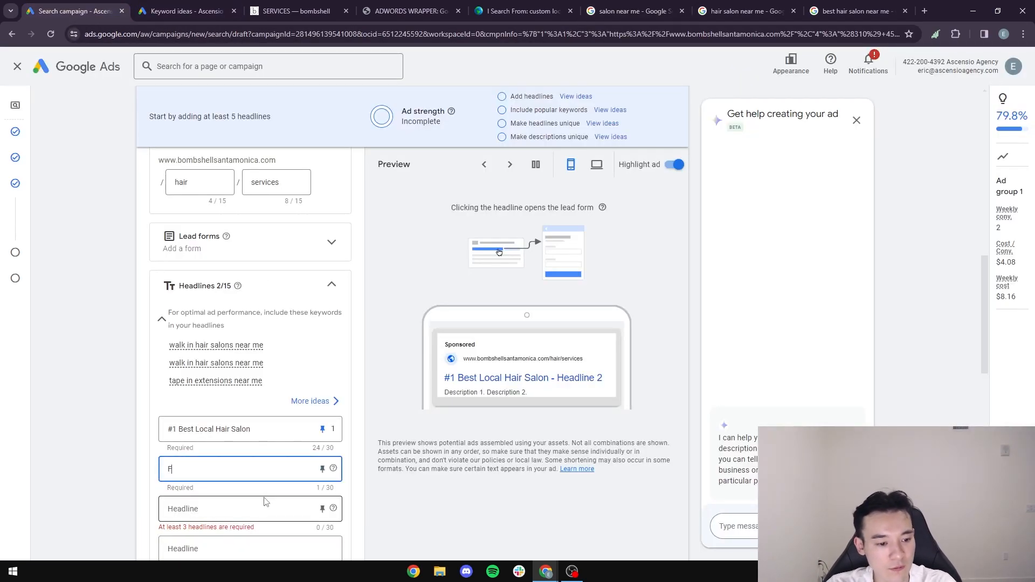
key("BackSpace")
type("San")
key("BackSpace")
key("BackSpace")
type("Service")
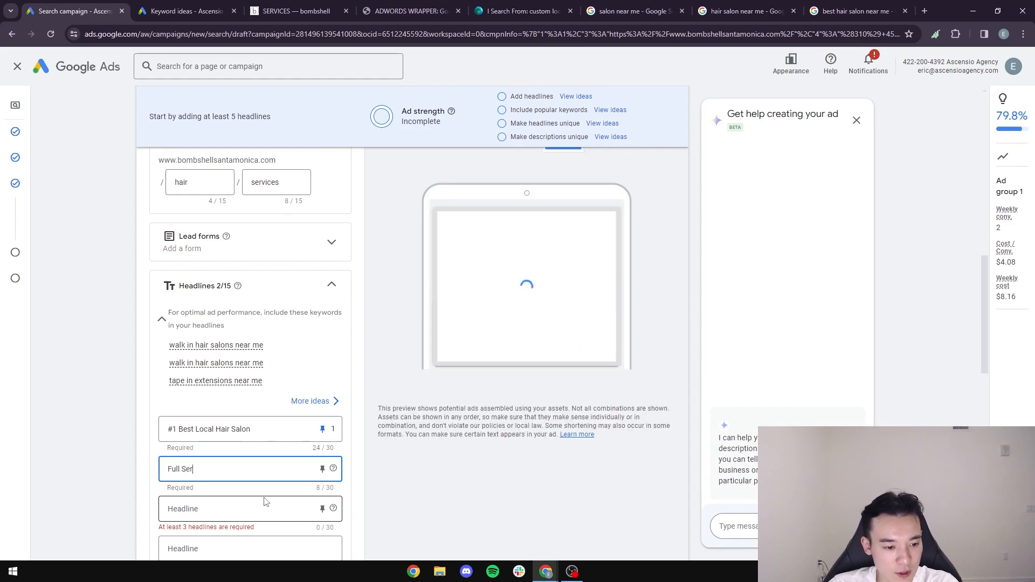
Rewrite the second headline as 'Women & Men's Haircut Service' after checking the services page
left_click(295, 11)
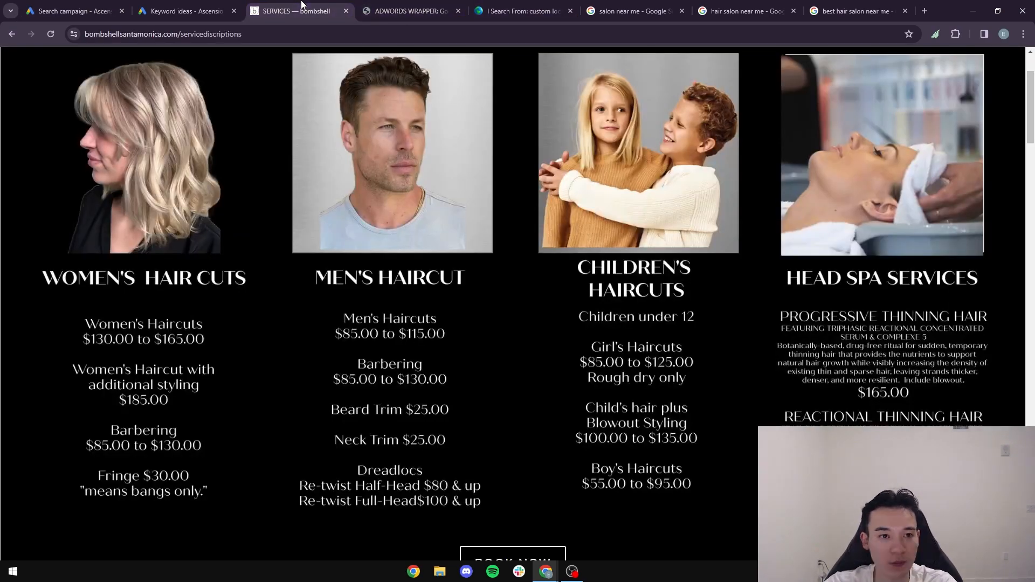
scroll(566, 301, "up", 2)
left_click(35, 6)
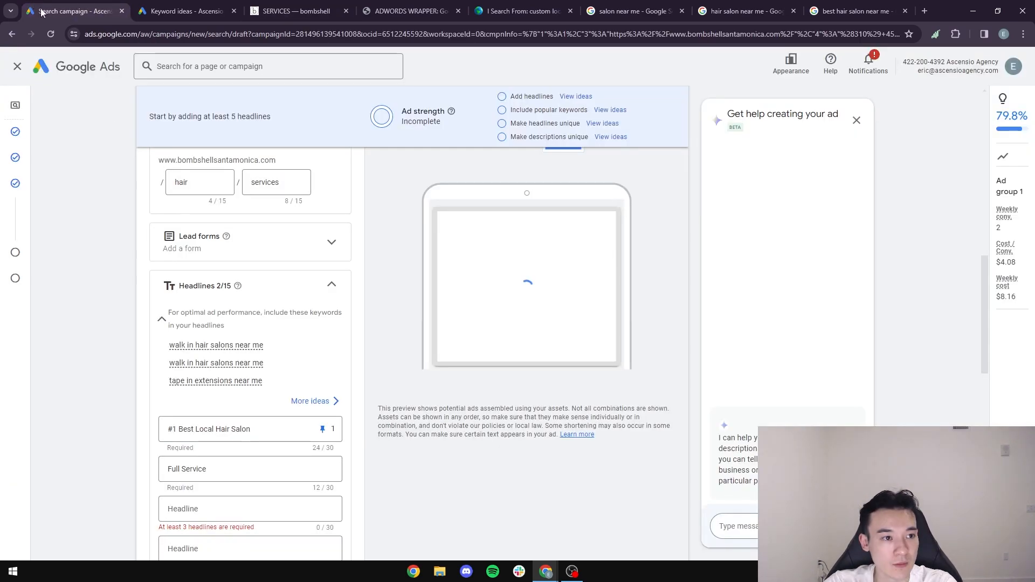
left_click(214, 469)
left_click_drag(214, 469, 175, 468)
type("Women's Haircut")
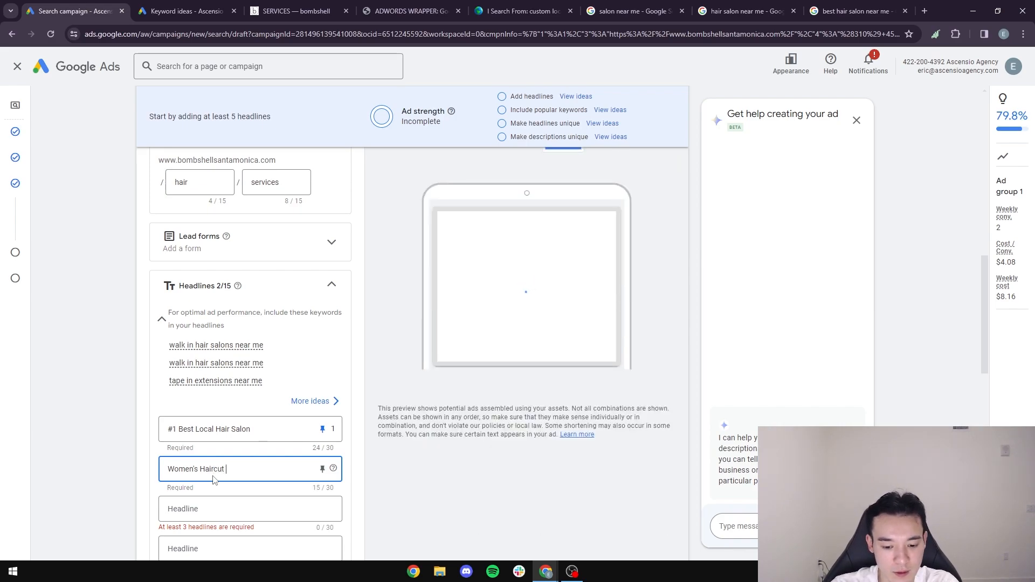
key("BackSpace")
key("BackSpace")
key("BackSpace")
key("BackSpace")
key("BackSpace")
key("BackSpace")
key("BackSpace")
key("BackSpace")
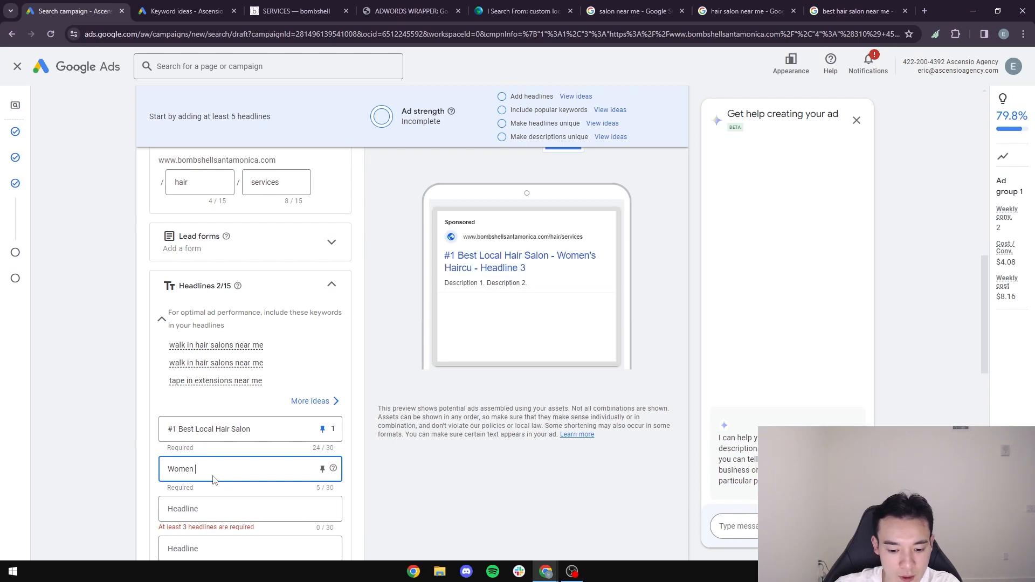
type("& Men's Ha")
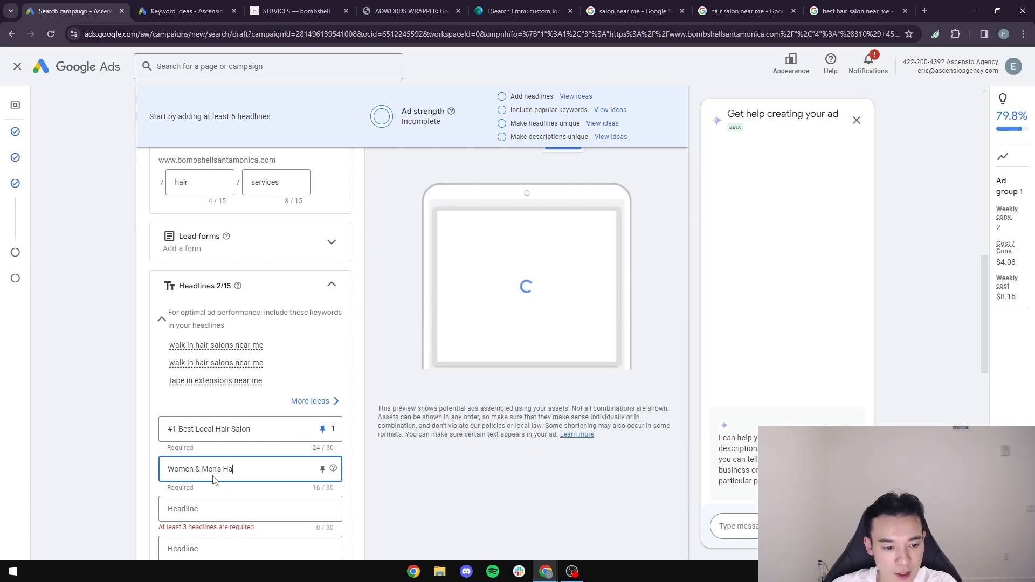
type("ircut Servi")
Review the Bombshell salon's services page again for headline ideas
left_click(226, 508)
scroll(236, 434, "down", 2)
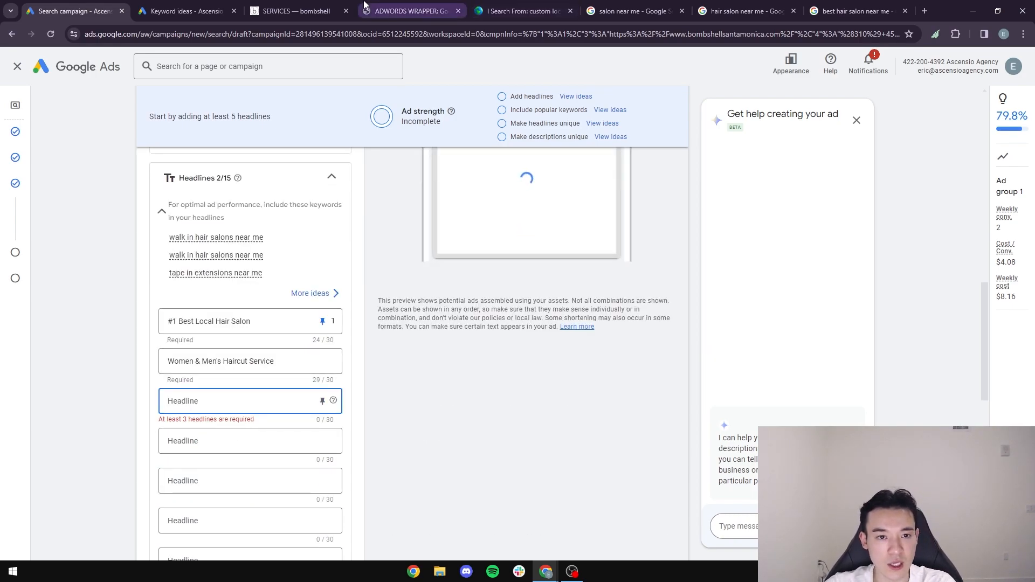
left_click(296, 11)
scroll(669, 391, "down", 1)
scroll(669, 391, "down", 2)
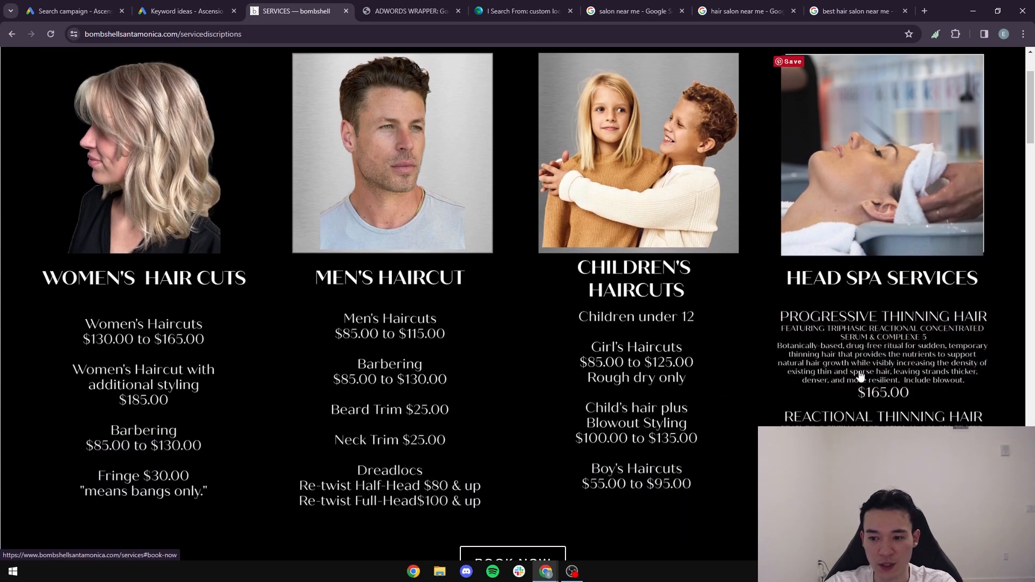
left_click(72, 11)
Write the third headline 'Best Head Spa Treatment'
type("Best")
key("BackSpace")
key("BackSpace")
key("BackSpace")
key("BackSpace")
type("Besa")
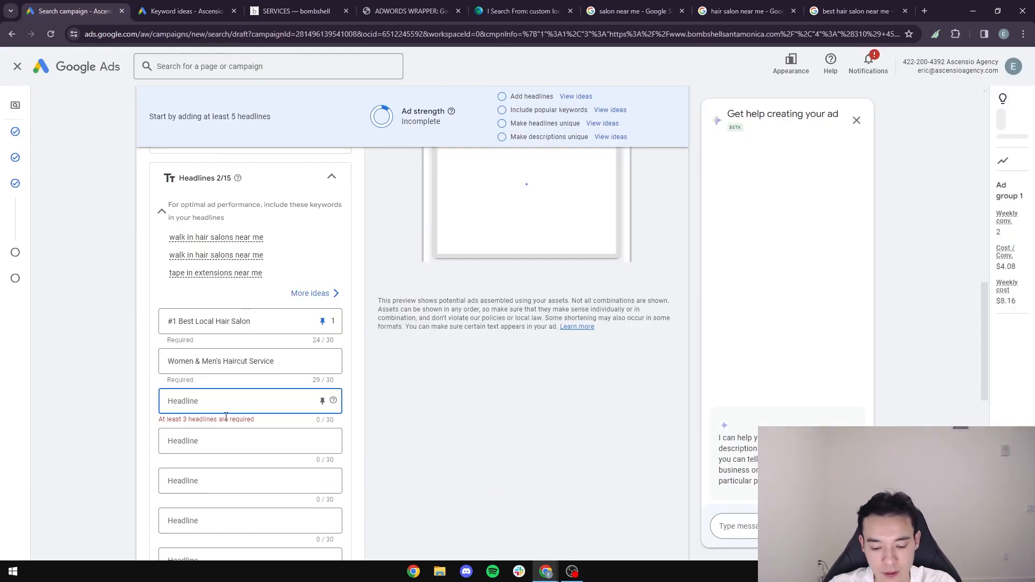
key("BackSpace")
type("t")
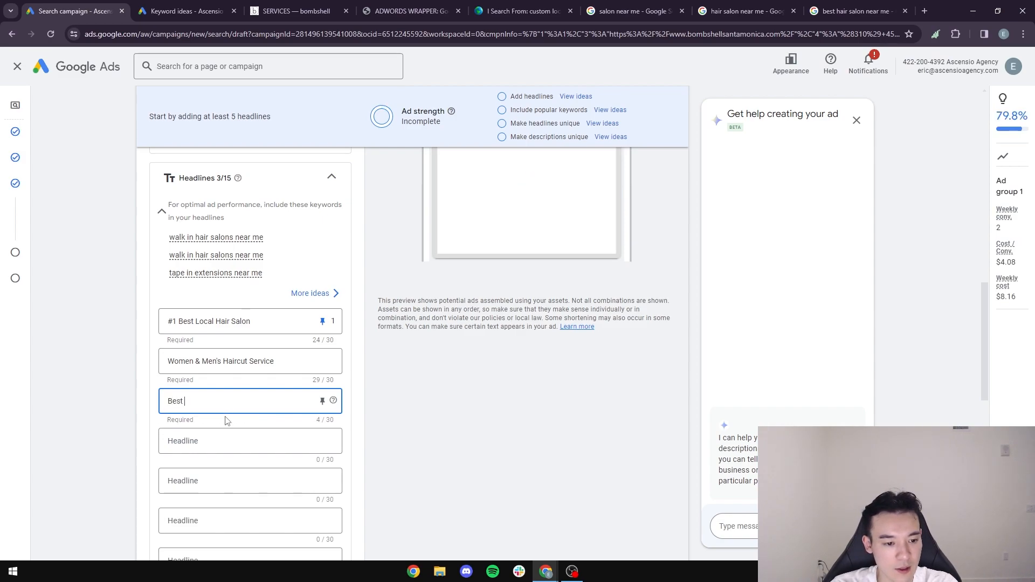
key("BackSpace")
key("BackSpace")
key("BackSpace")
key("BackSpace")
key("BackSpace")
key("BackSpace")
type("S")
key("BackSpace")
type("Head Spa ")
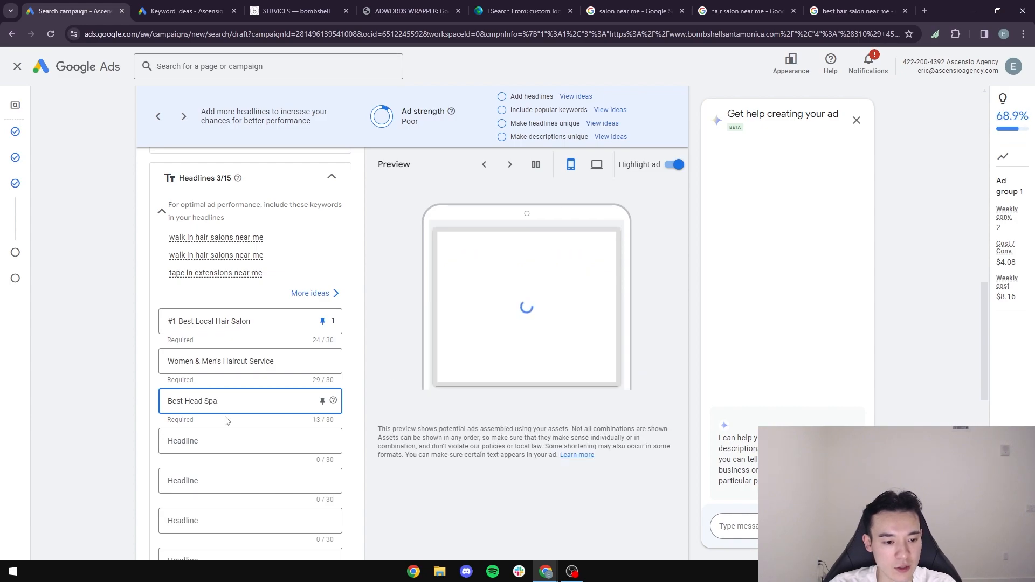
type("Treatment")
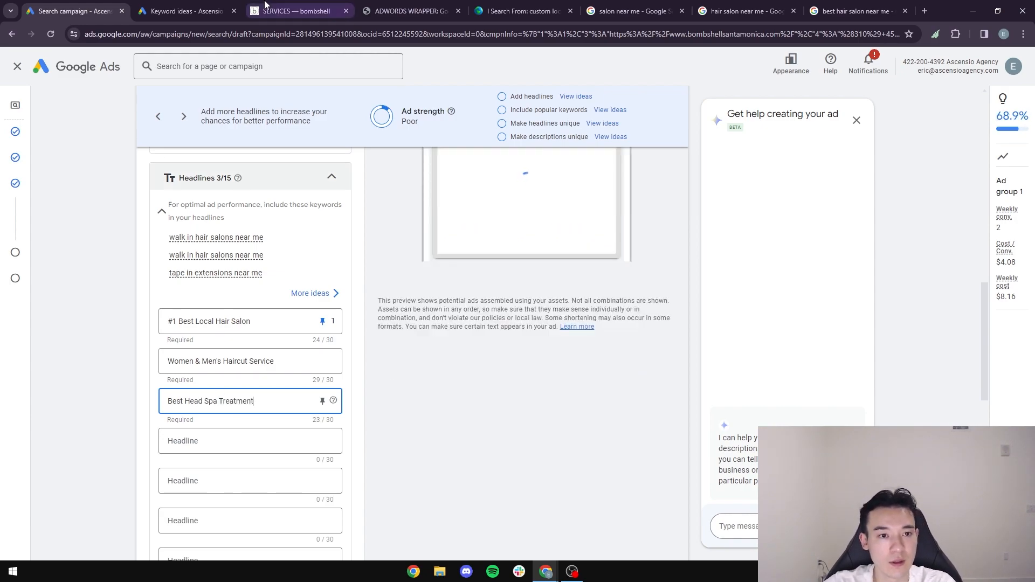
Add the fourth headline '#1 Thinning Hair Treatment' after checking the services page
left_click(295, 11)
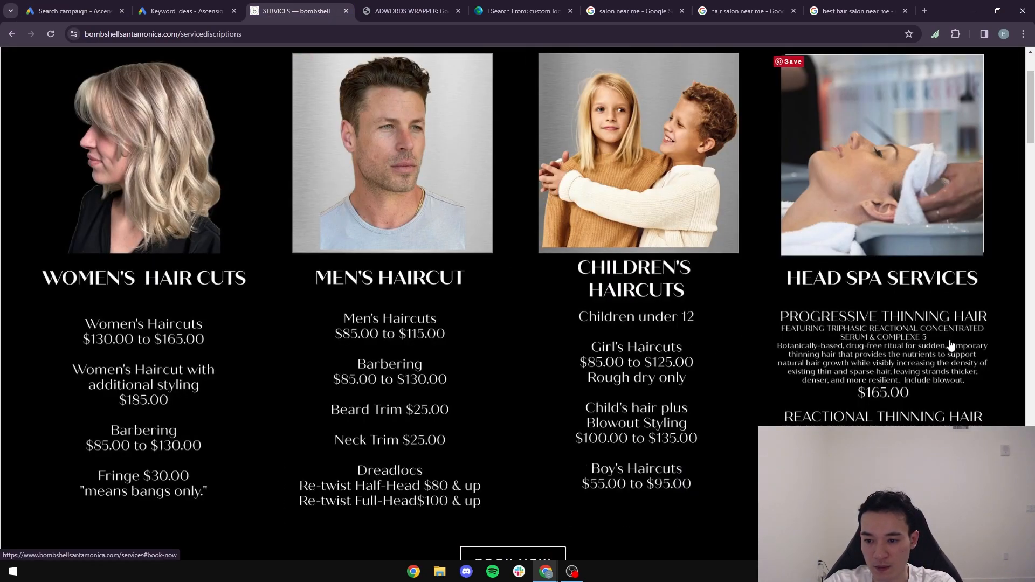
scroll(953, 353, "down", 2)
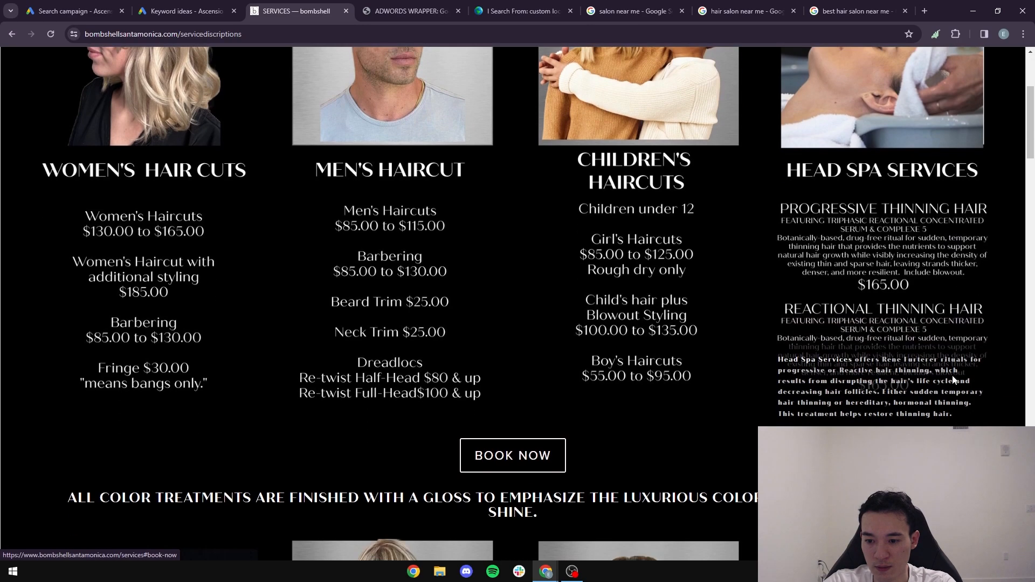
left_click(70, 11)
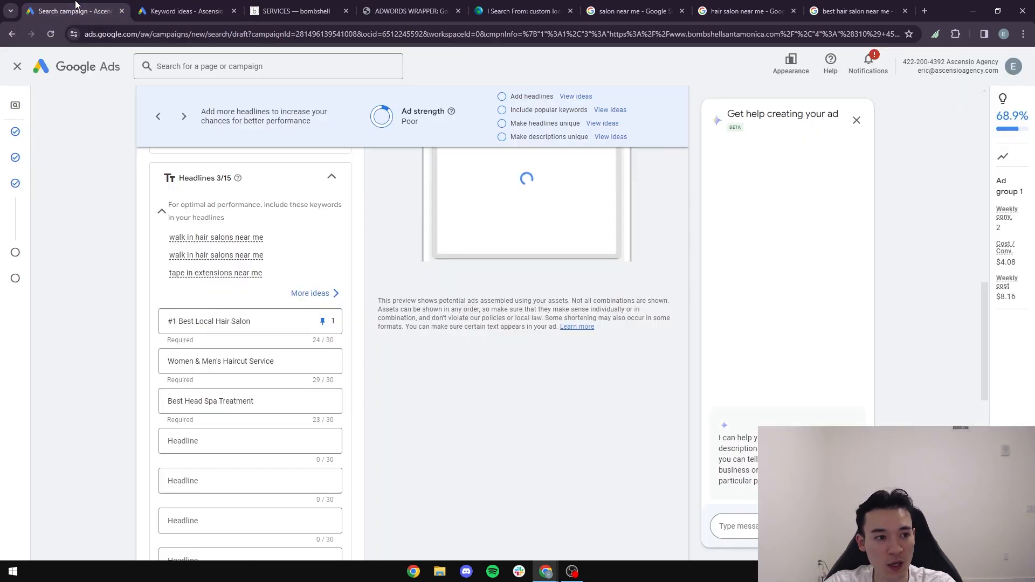
left_click(188, 442)
type("Thinning Hair Treatment")
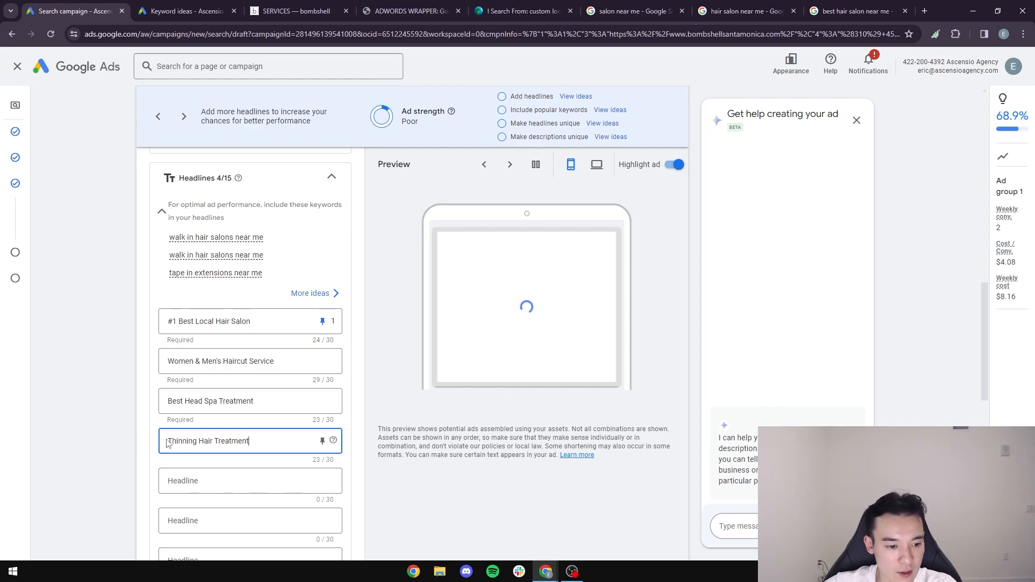
type("#1")
Glance at the keyword match-type lists and the salon services page again
left_click(238, 481)
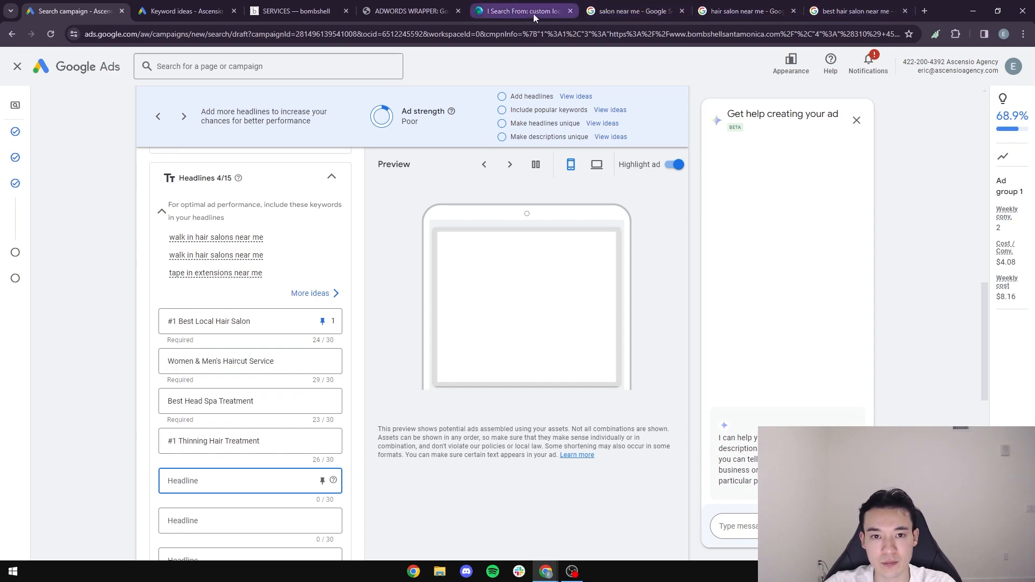
left_click(408, 6)
left_click(300, 11)
scroll(733, 356, "down", 8)
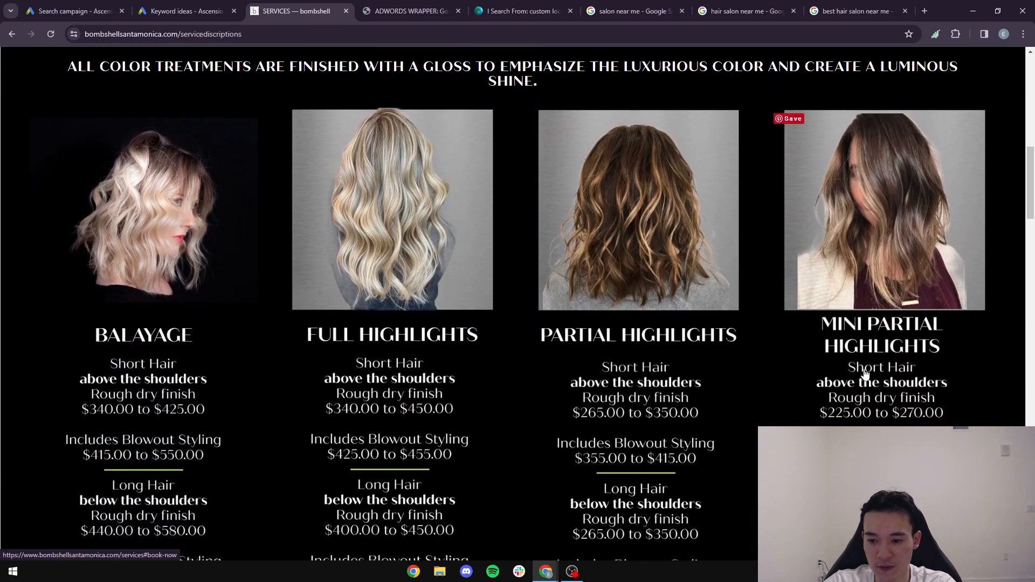
scroll(315, 335, "down", 2)
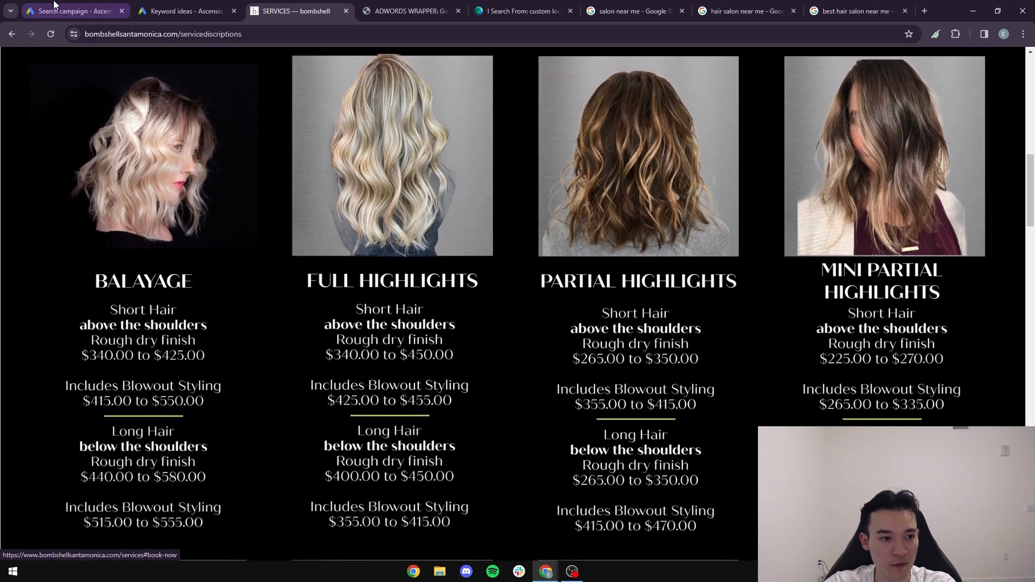
key("ctrl+1")
Type the fifth headline '#1 Local Hair Highlights', replacing the earlier '#1 Full' start
scroll(215, 474, "down", 2)
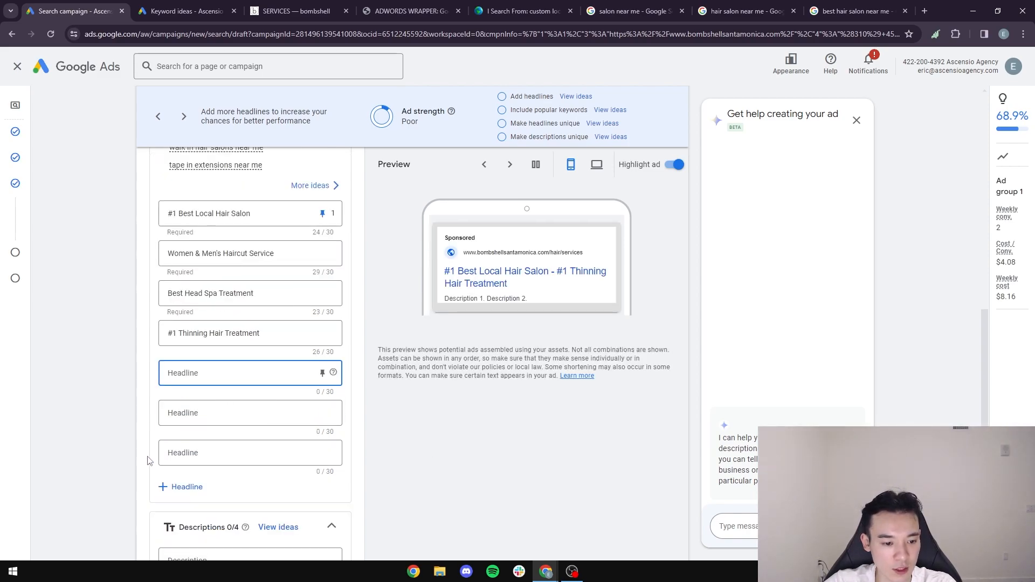
type("#")
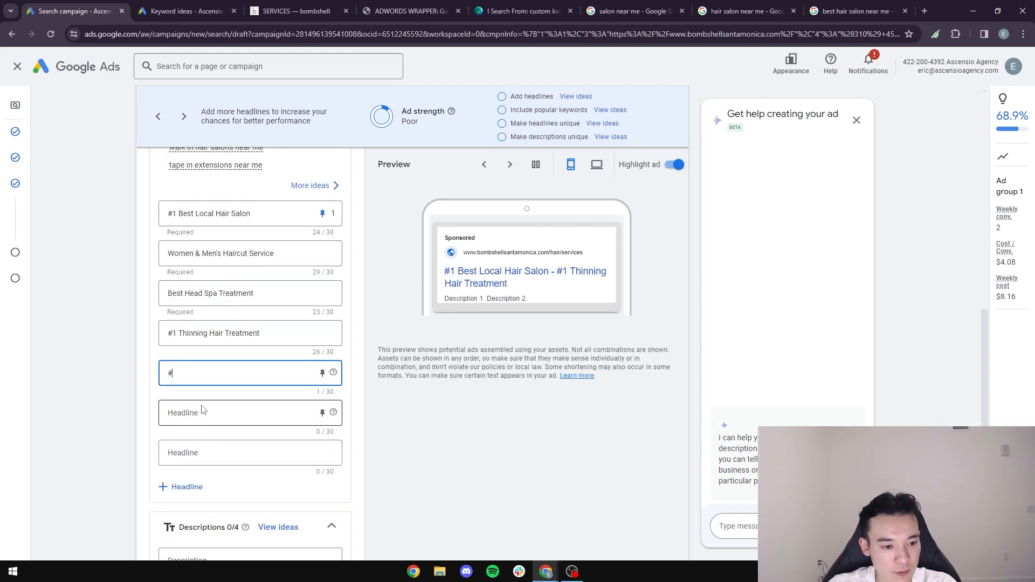
type("1 Full Hig")
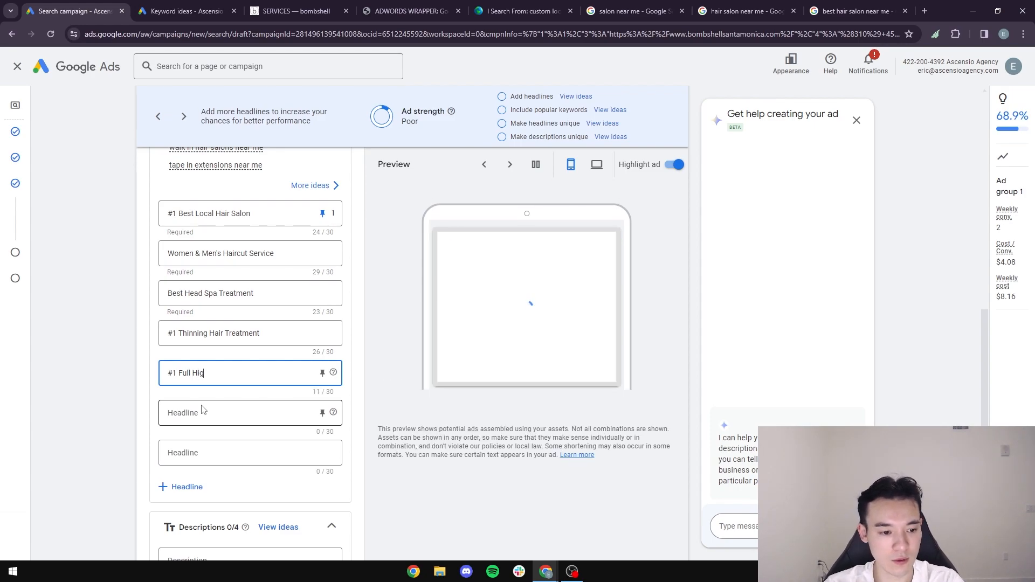
key("BackSpace")
key("BackSpace")
key("BackSpace")
key("BackSpace")
key("BackSpace")
key("BackSpace")
key("BackSpace")
key("BackSpace")
type("L")
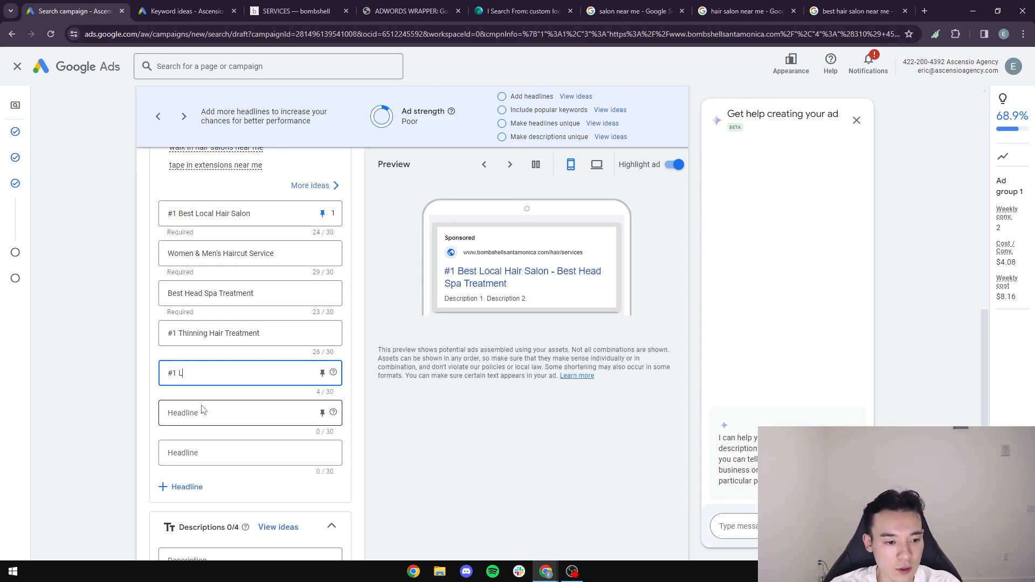
type("ocal Hair Highlights")
Read the Full Highlights service description on the Bombshell services page
left_click(285, 13)
mouse_move(301, 405)
scroll(452, 339, "down", 1)
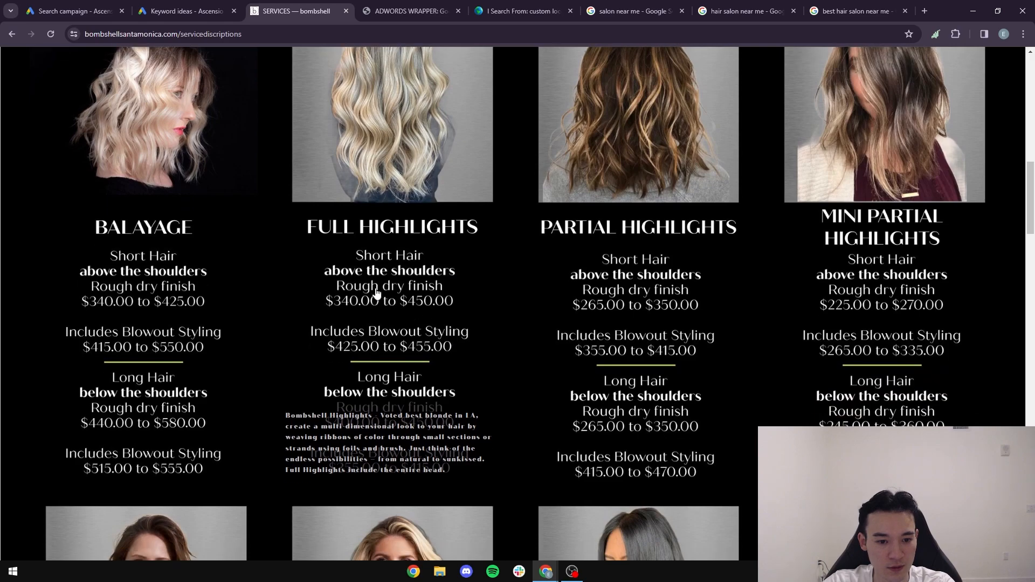
left_click(75, 11)
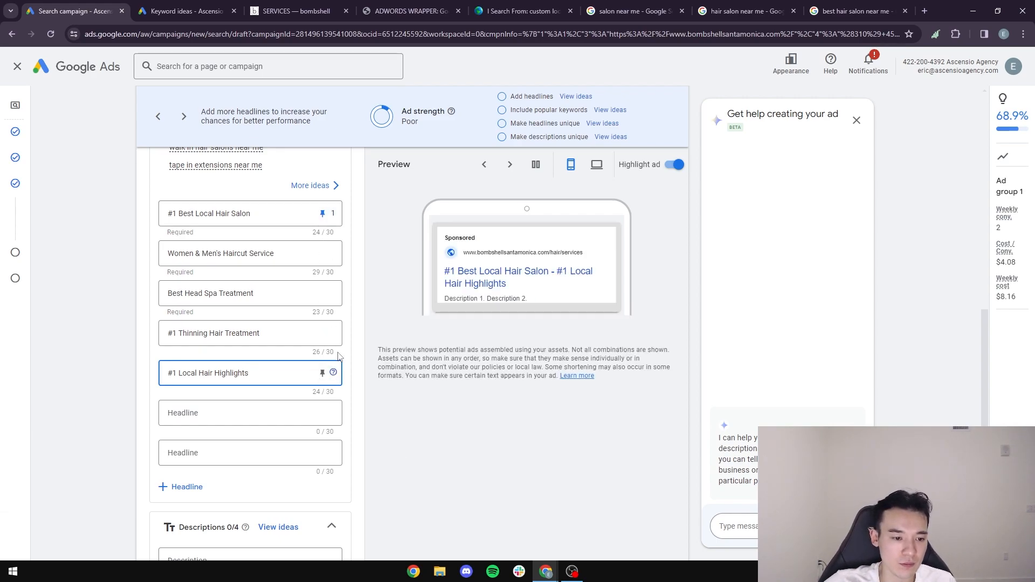
Pin headlines one, two and three to positions 1, 2 and 3
left_click(322, 213)
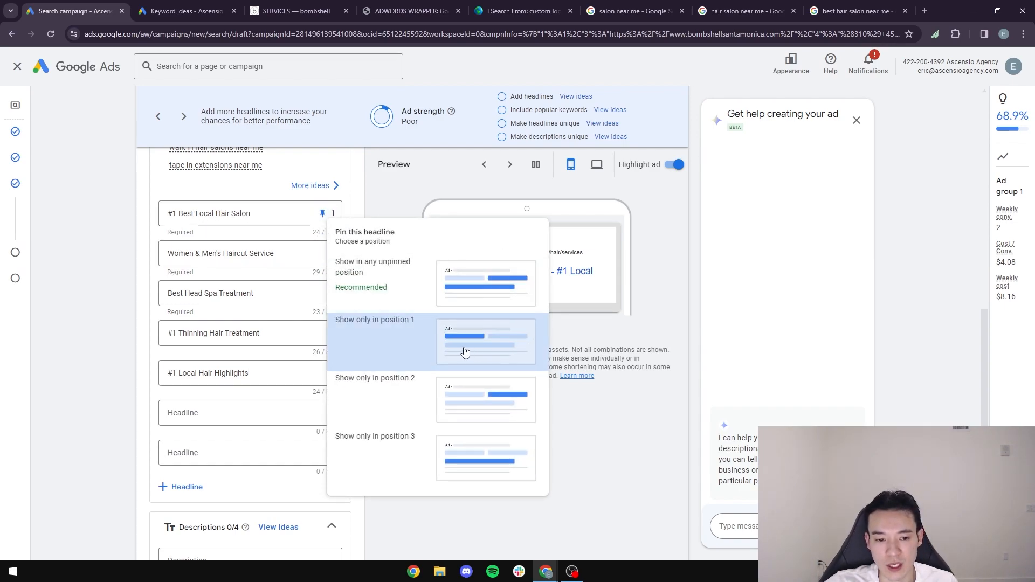
left_click(499, 349)
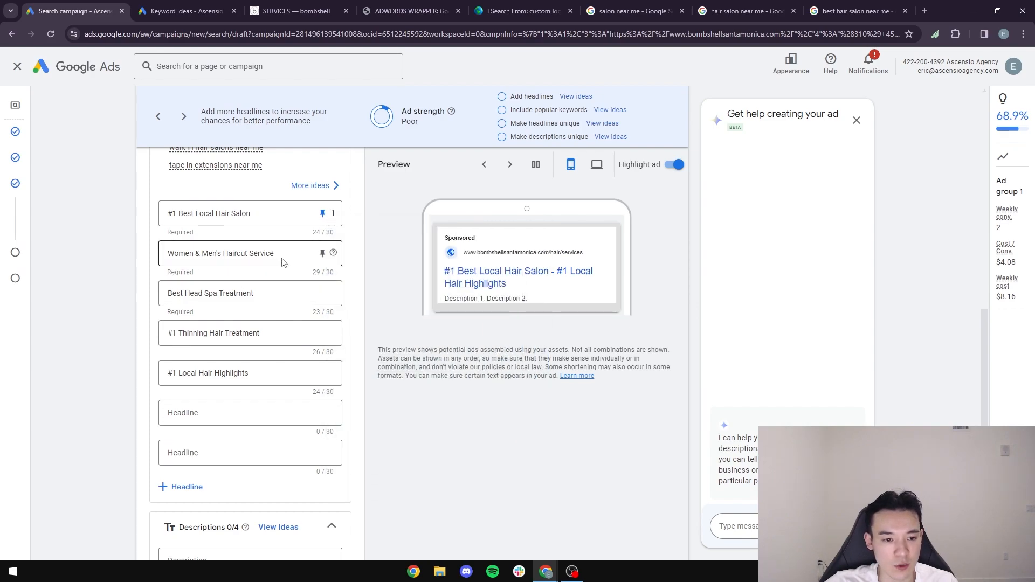
left_click(321, 253)
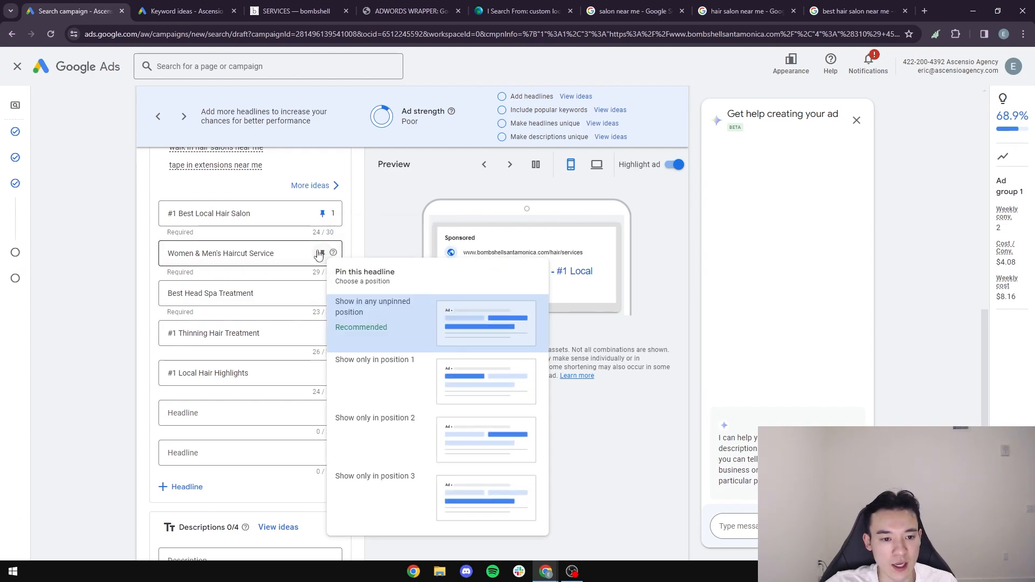
left_click(491, 450)
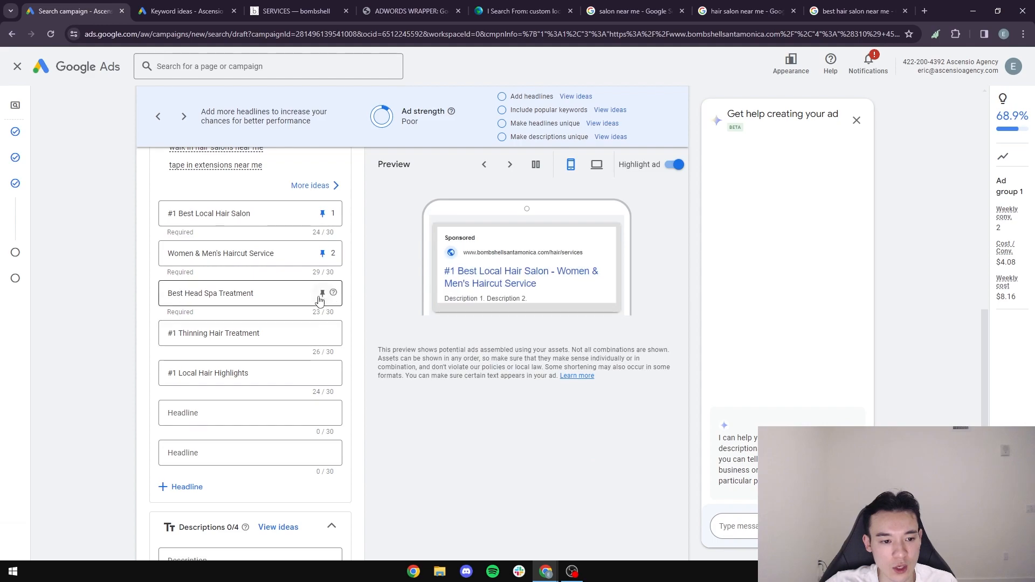
left_click(322, 293)
left_click(464, 526)
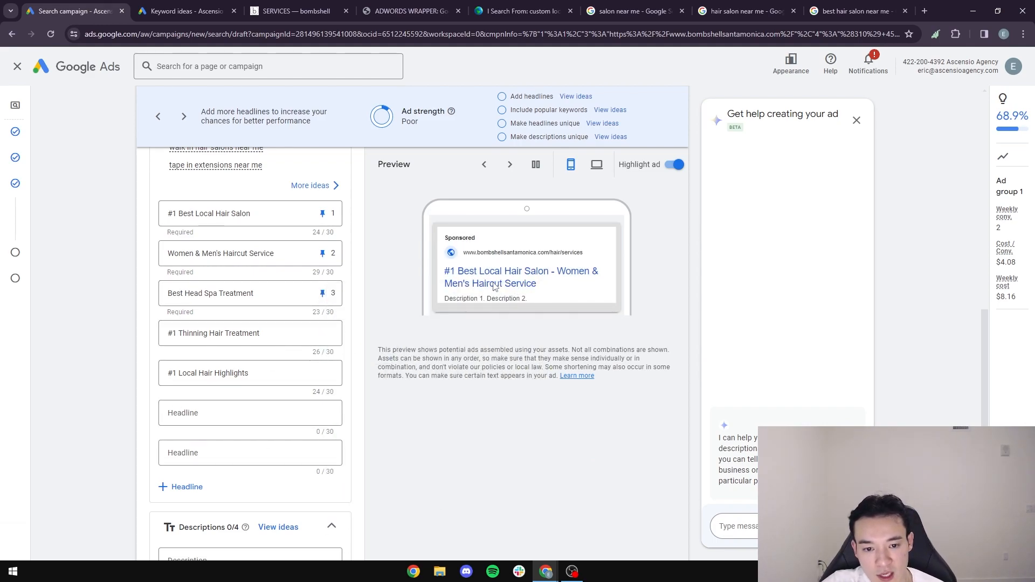
Close the ad-creation help panel and switch to the hair salon near me results
left_click(183, 334)
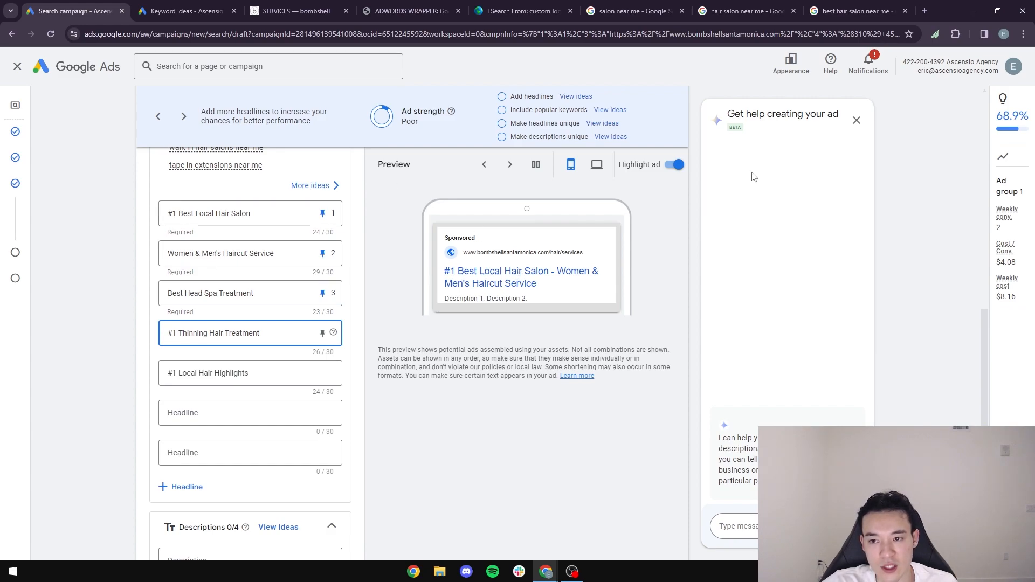
left_click(856, 119)
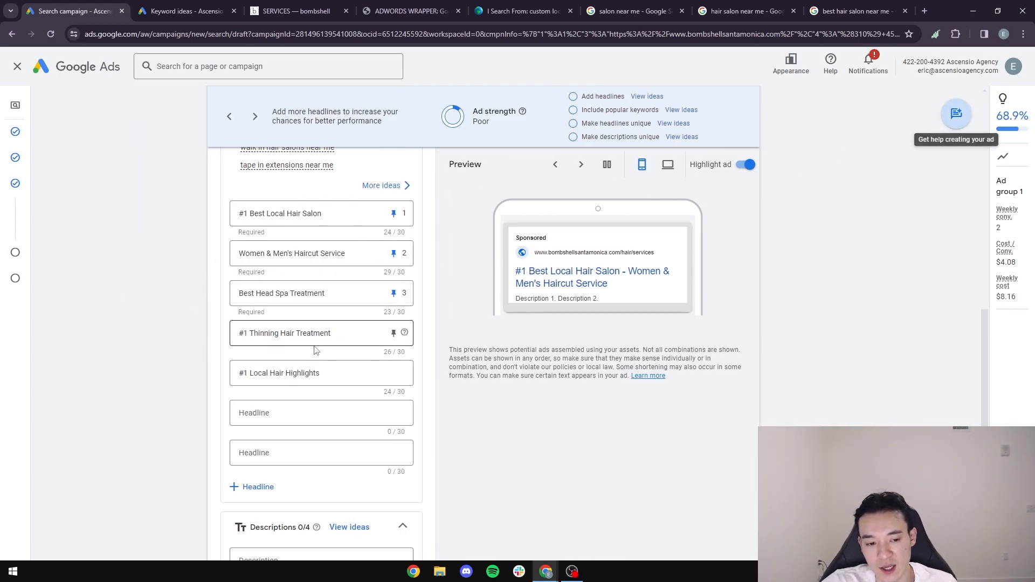
left_click_drag(330, 377, 170, 386)
left_click(165, 386)
scroll(166, 387, "down", 2)
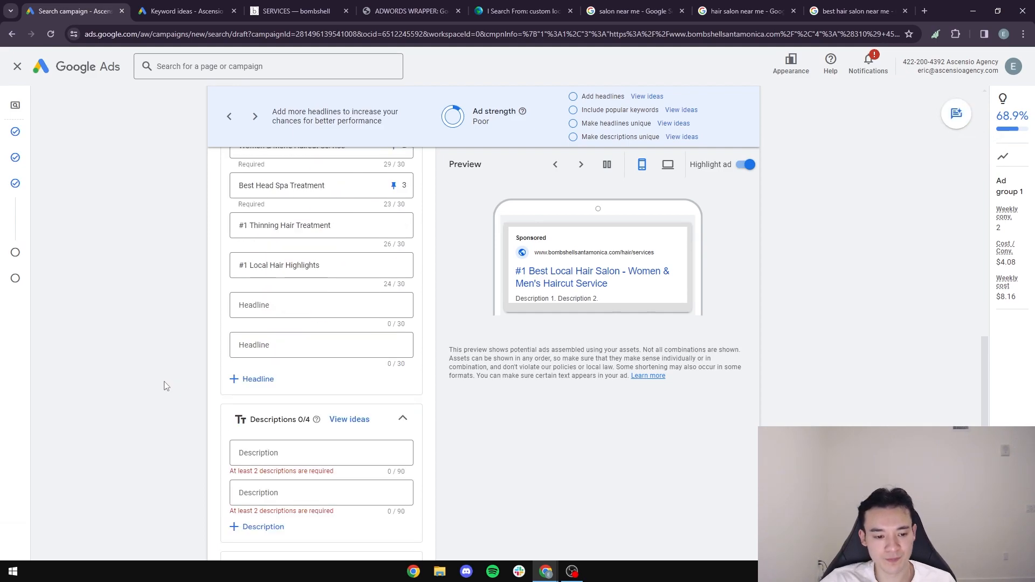
scroll(166, 387, "down", 2)
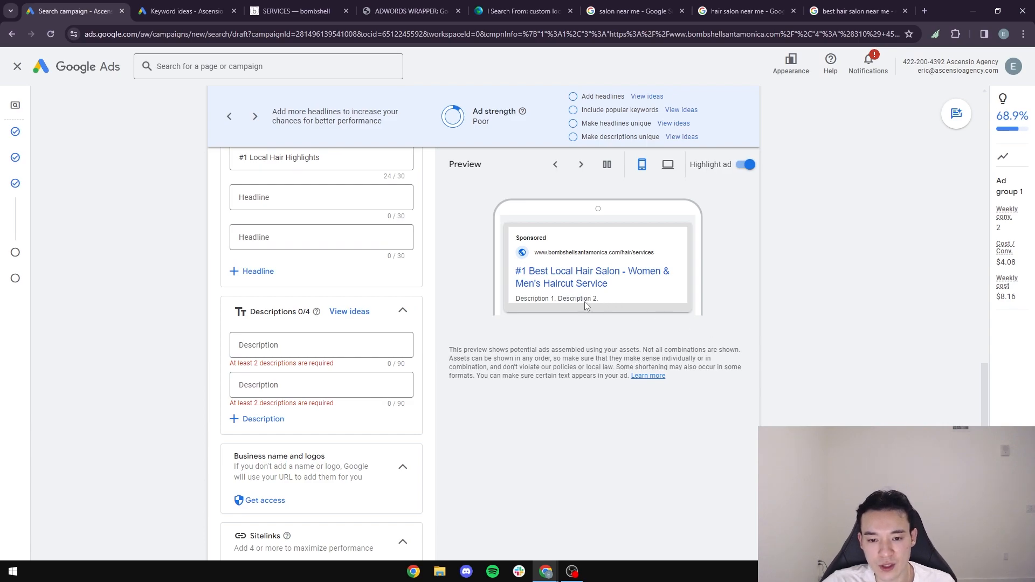
key("ctrl+7")
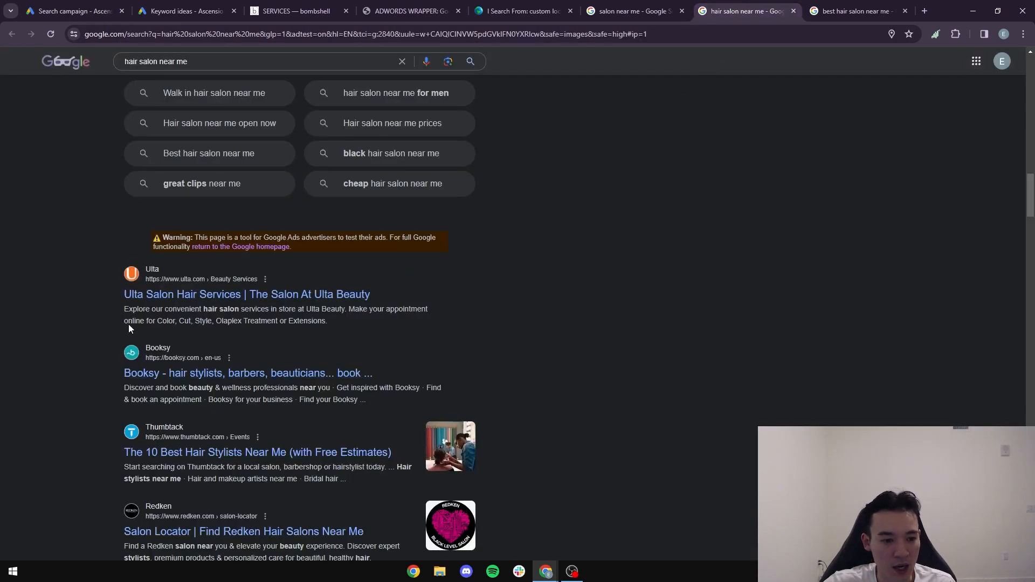
Study the Ulta result's description wording, then begin the ad's first description
left_click_drag(124, 308, 345, 308)
left_click(474, 337)
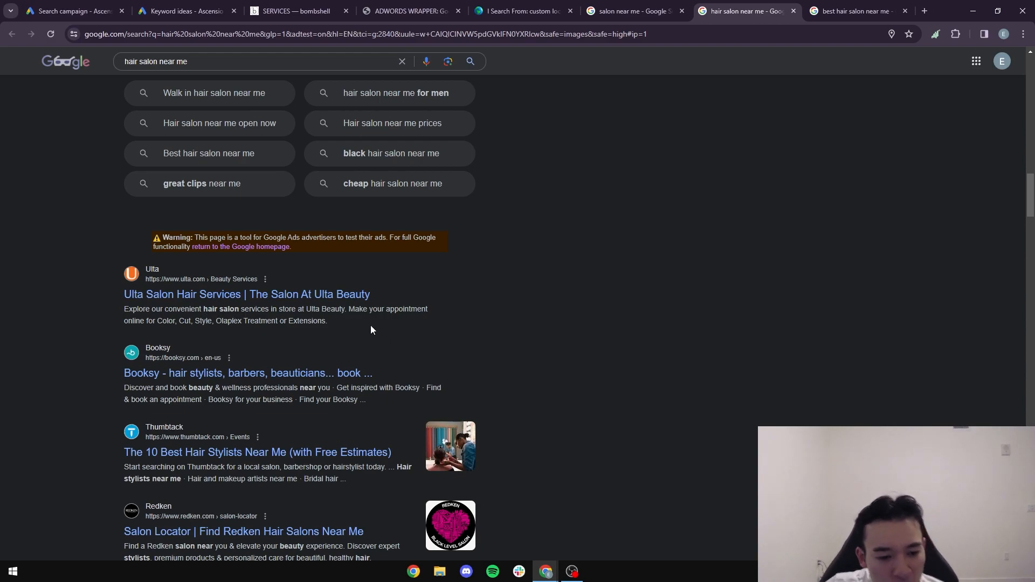
left_click(76, 11)
left_click(273, 352)
Start the first description with 'Call Today for Walk In Appointment'
type("Ca")
key("BackSpace")
key("BackSpace")
type("Walk")
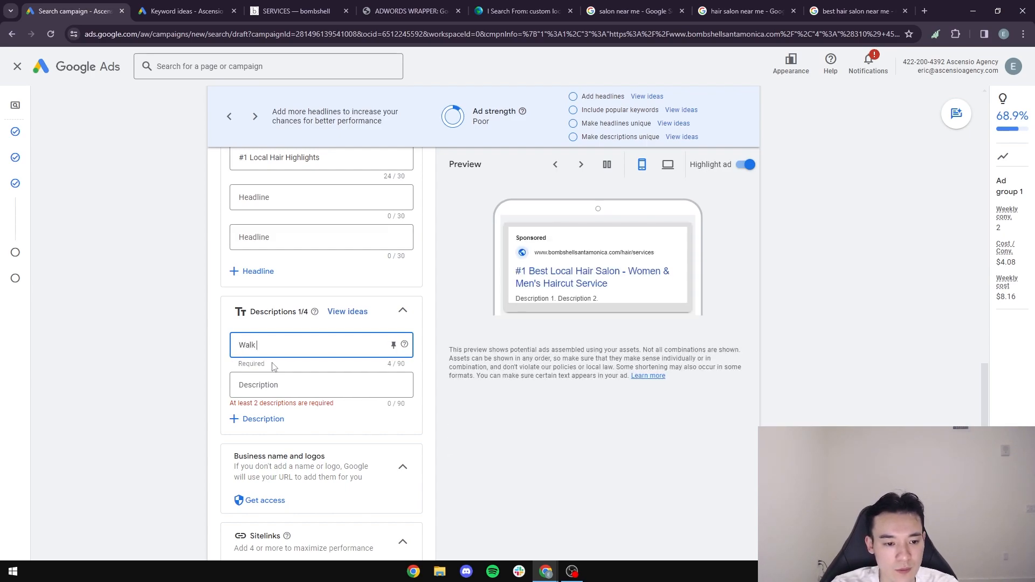
type(" In Appointments")
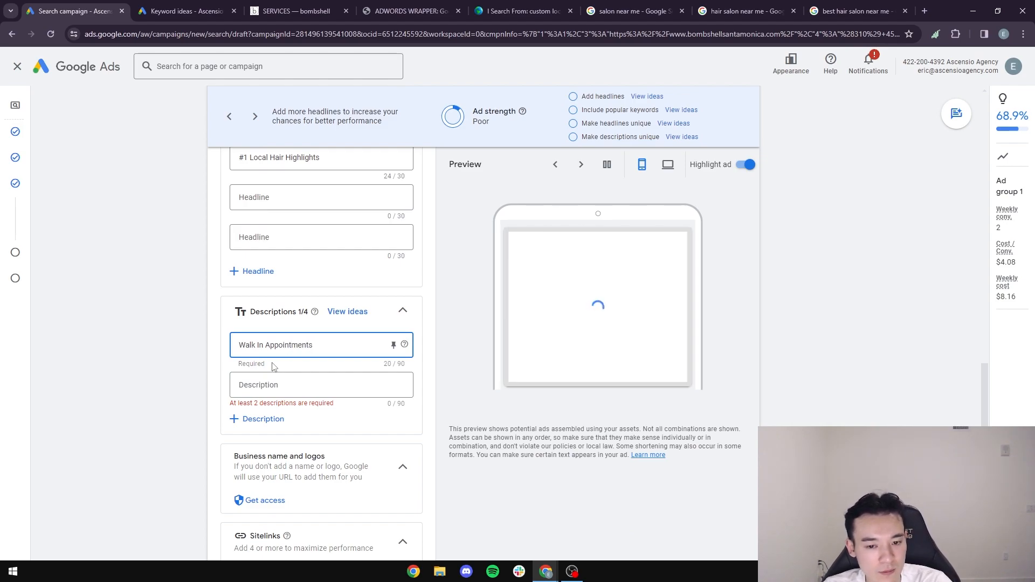
key("BackSpace")
key("BackSpace")
key("BackSpace")
key("BackSpace")
key("BackSpace")
key("BackSpace")
key("BackSpace")
key("BackSpace")
key("BackSpace")
key("BackSpace")
key("BackSpace")
key("BackSpace")
key("BackSpace")
key("BackSpace")
key("BackSpace")
key("BackSpace")
key("BackSpace")
key("BackSpace")
key("BackSpace")
type("Call Today for")
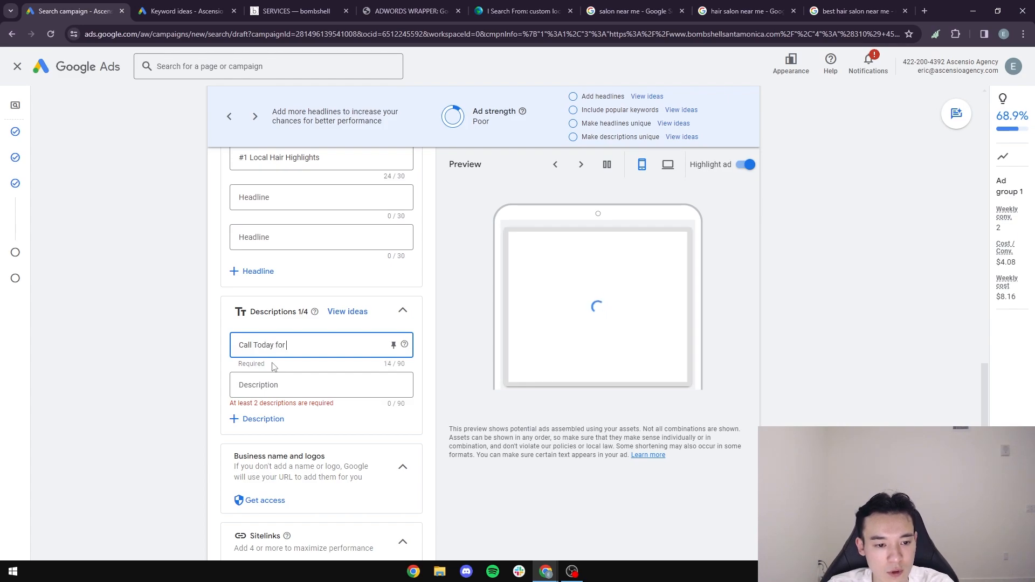
type(" Walk In Appointment")
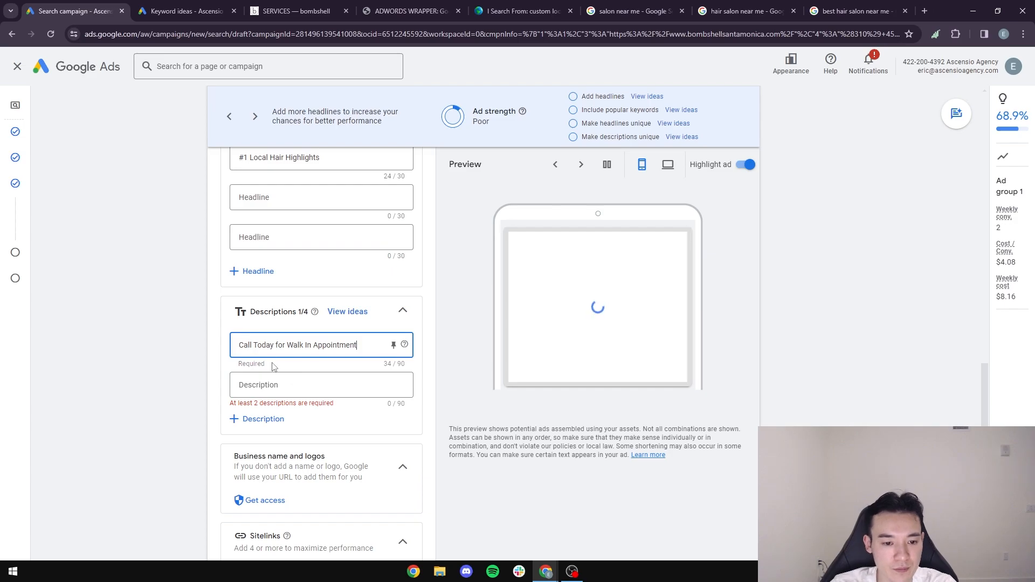
Check the services page, then end the description with 'Schedule a Free Hair Consultation'
left_click(296, 11)
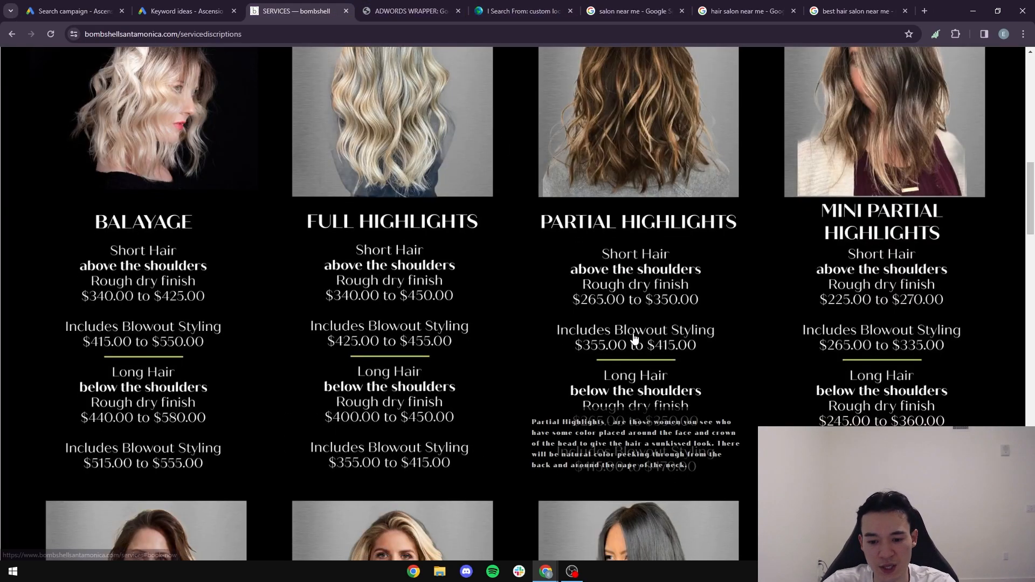
scroll(652, 341, "down", 5)
scroll(652, 341, "down", 10)
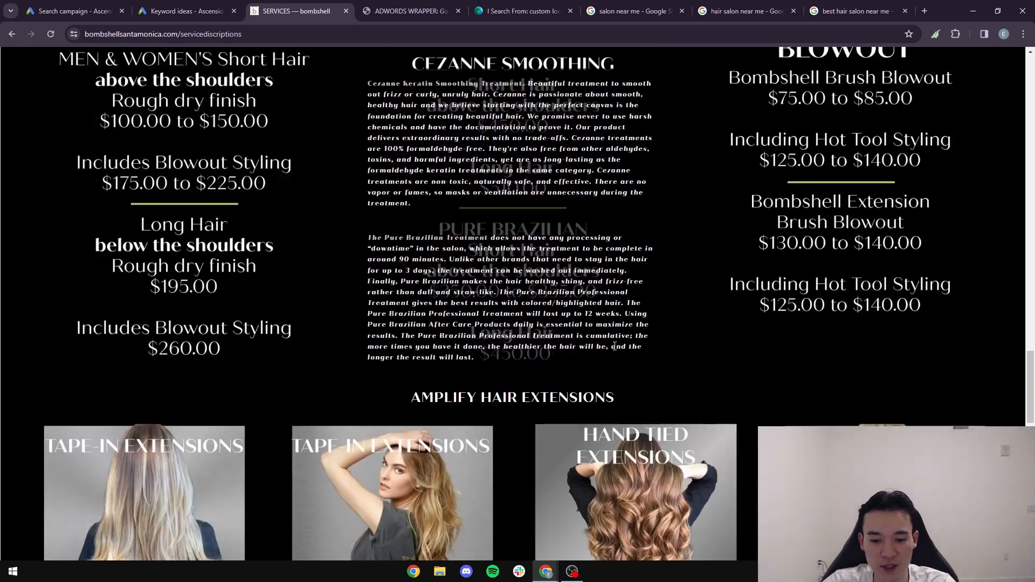
scroll(609, 340, "down", 12)
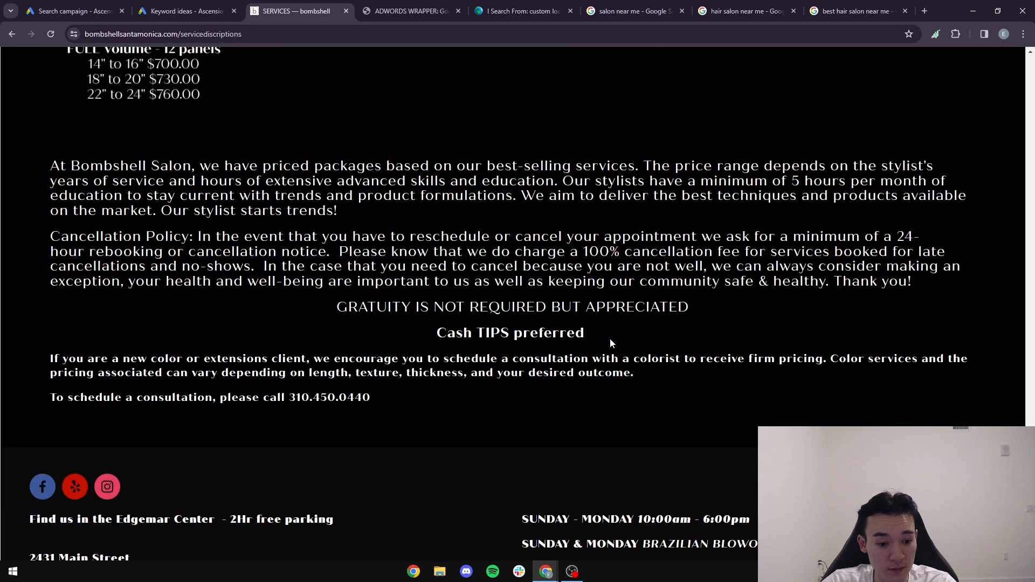
scroll(331, 374, "up", 2)
left_click(75, 10)
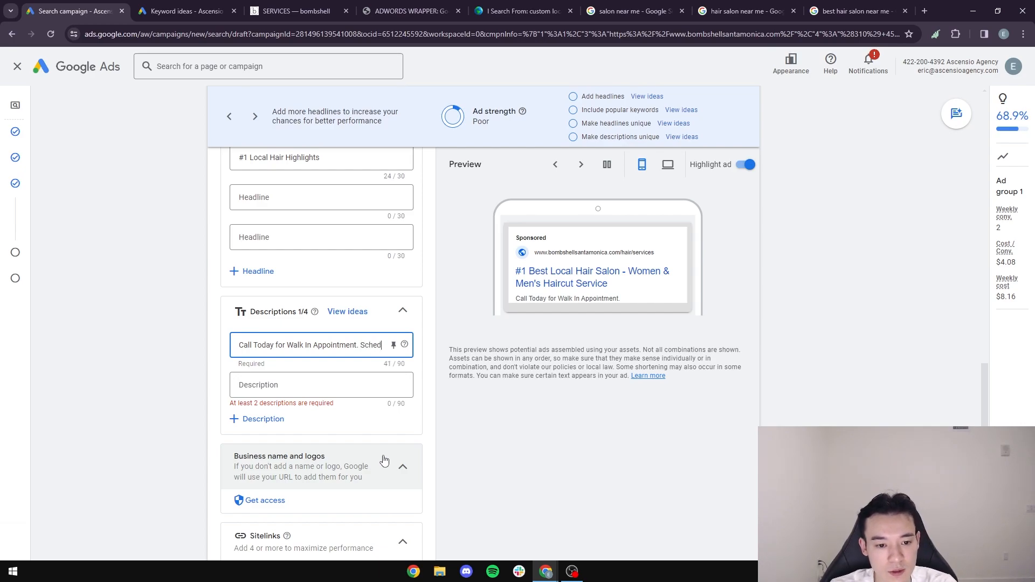
type("dule a Free Consu")
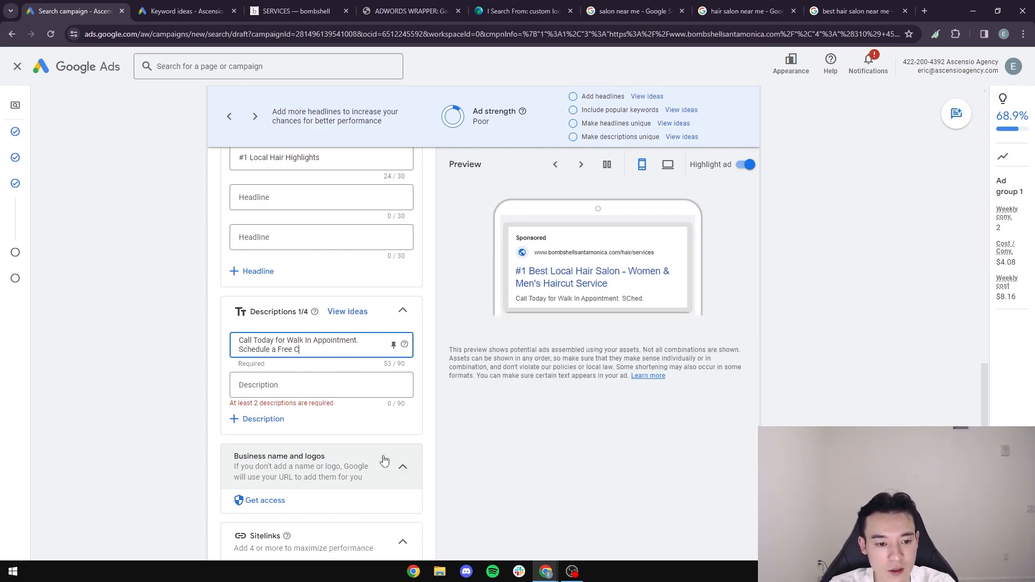
key("BackSpace")
key("BackSpace")
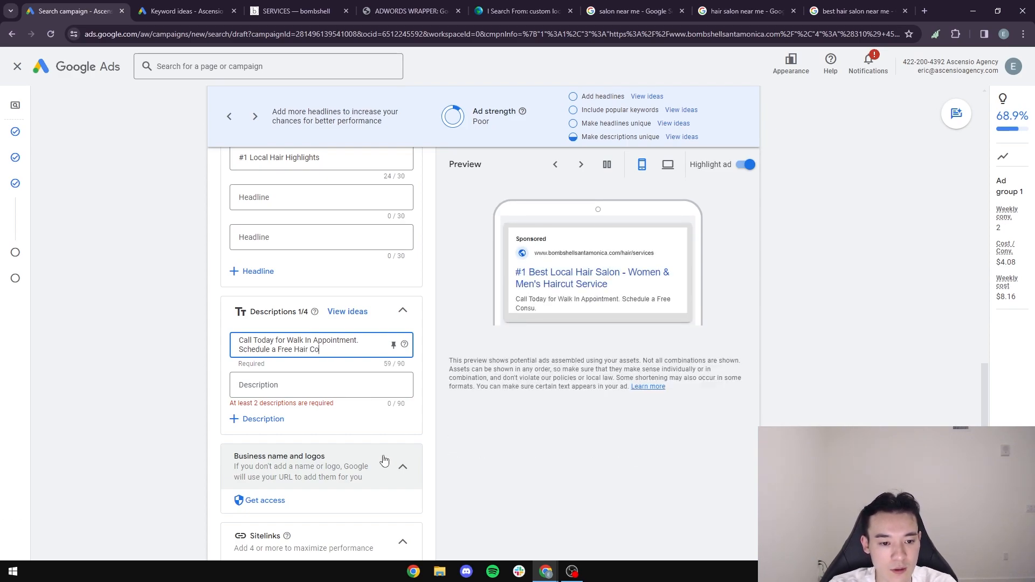
type("nsultation")
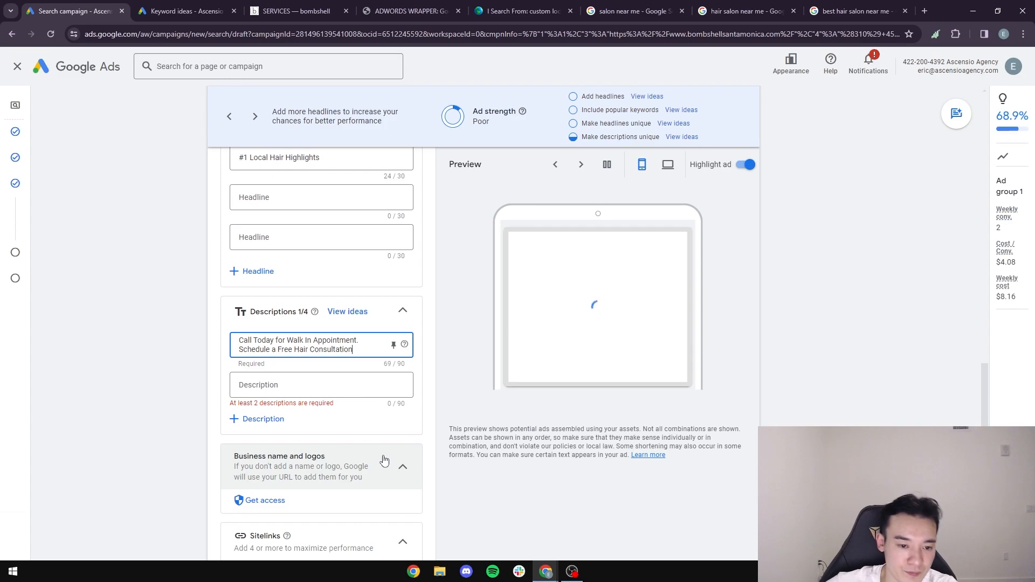
left_click(324, 386)
left_click(297, 10)
scroll(361, 383, "down", 3)
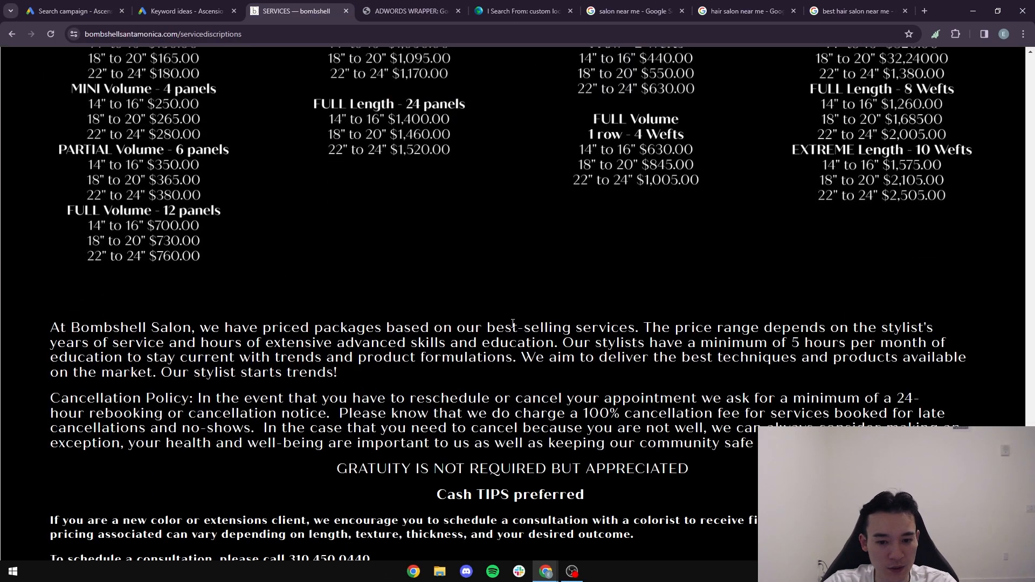
scroll(593, 318, "down", 1)
left_click_drag(852, 277, 889, 277)
left_click(884, 279)
left_click_drag(563, 291, 780, 299)
left_click(780, 299)
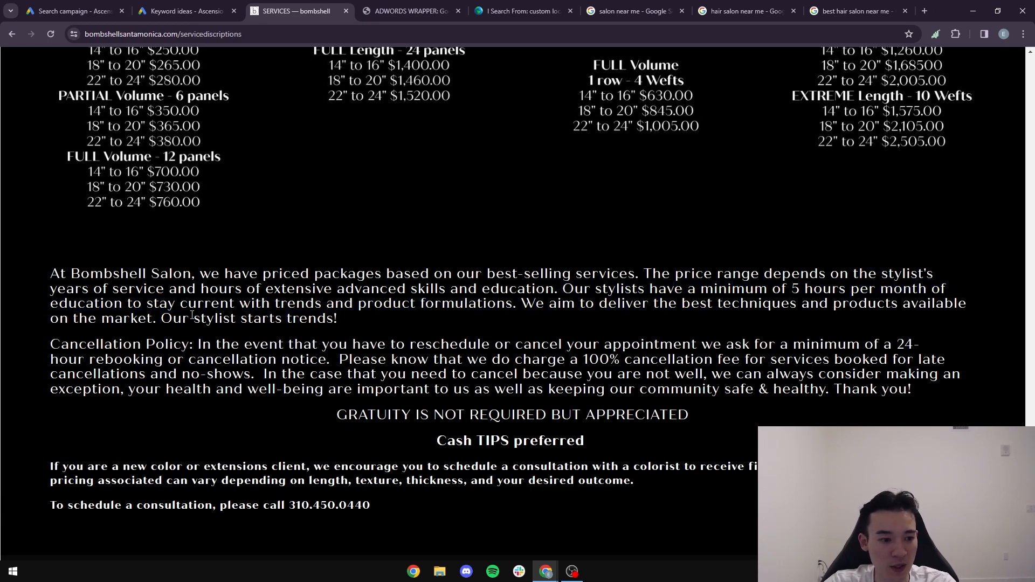
scroll(342, 316, "down", 2)
left_click_drag(156, 237, 463, 240)
left_click(628, 271)
left_click_drag(345, 309, 433, 306)
left_click(684, 311)
left_click(433, 306)
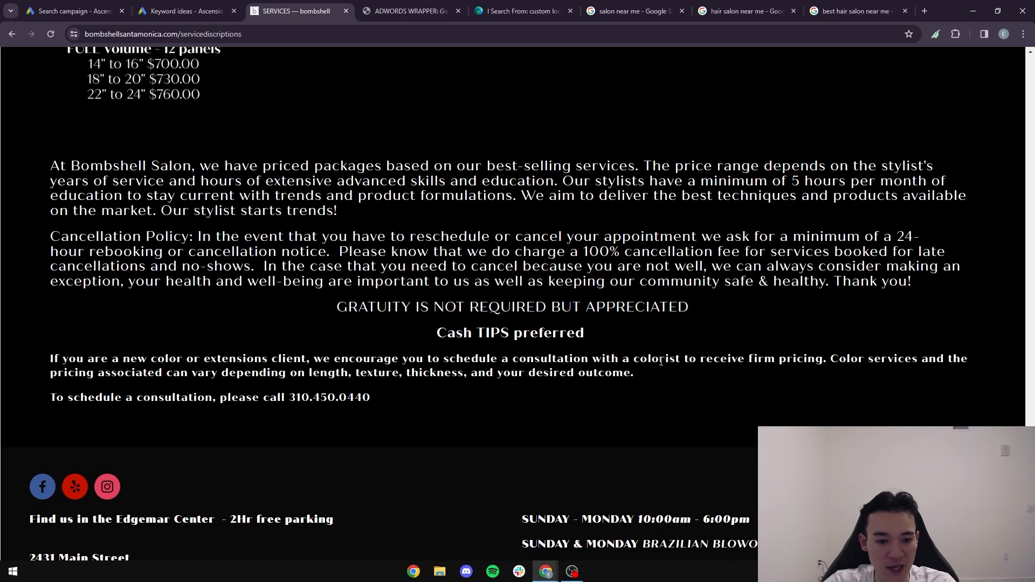
scroll(661, 360, "down", 2)
scroll(396, 416, "up", 10)
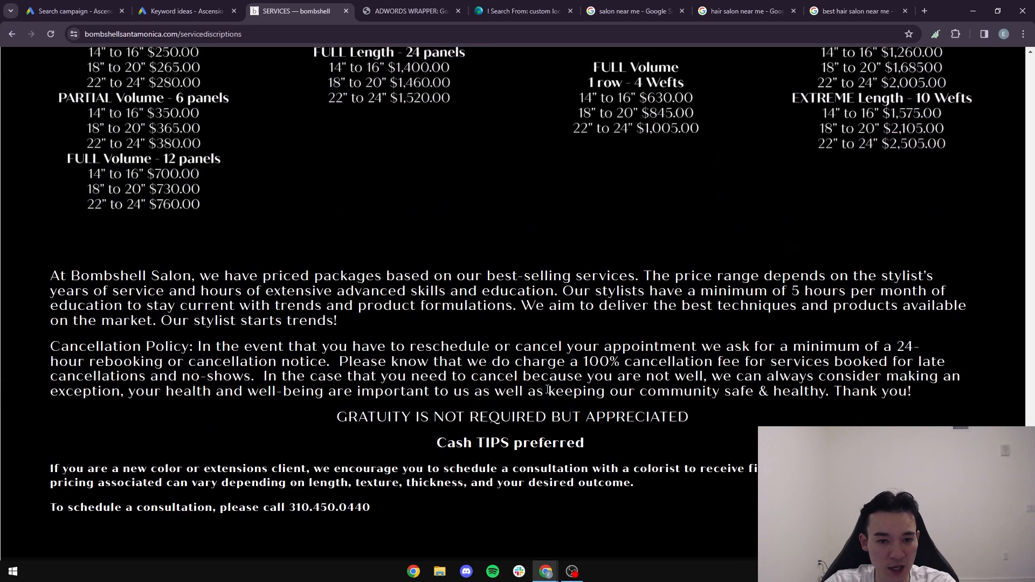
scroll(541, 361, "up", 2)
scroll(541, 361, "down", 1)
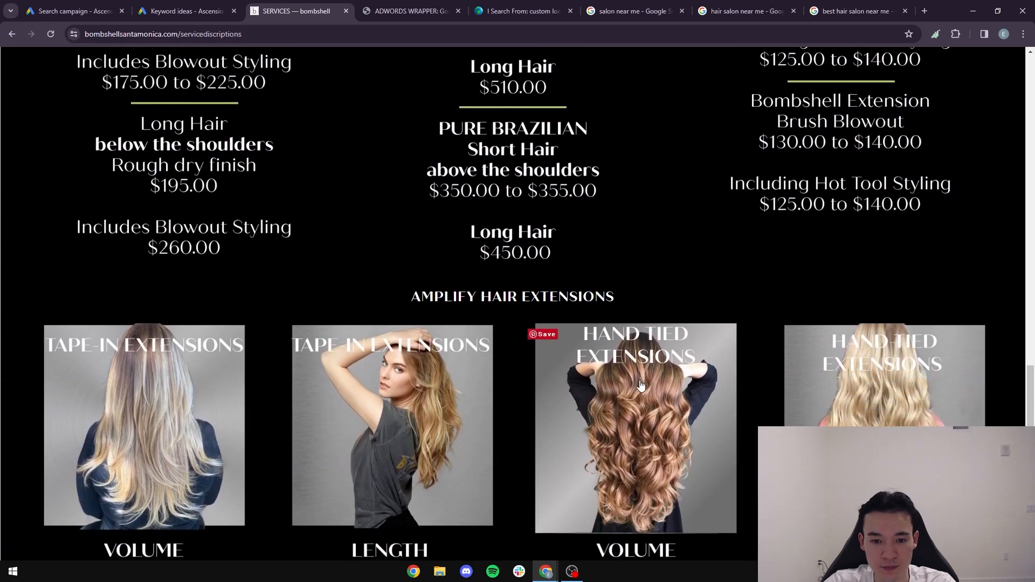
scroll(654, 379, "up", 10)
scroll(681, 389, "down", 12)
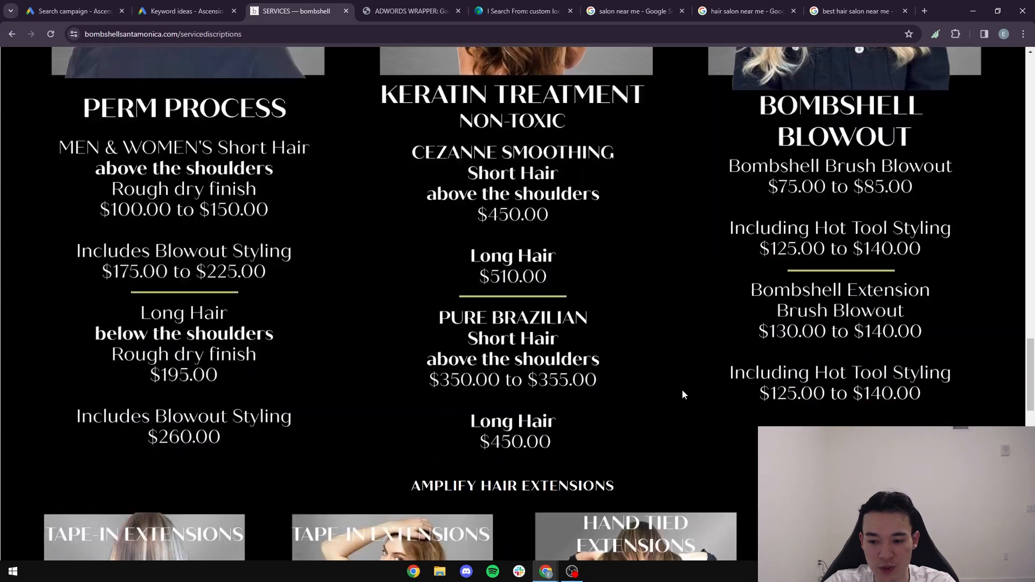
scroll(682, 389, "up", 10)
scroll(678, 387, "up", 10)
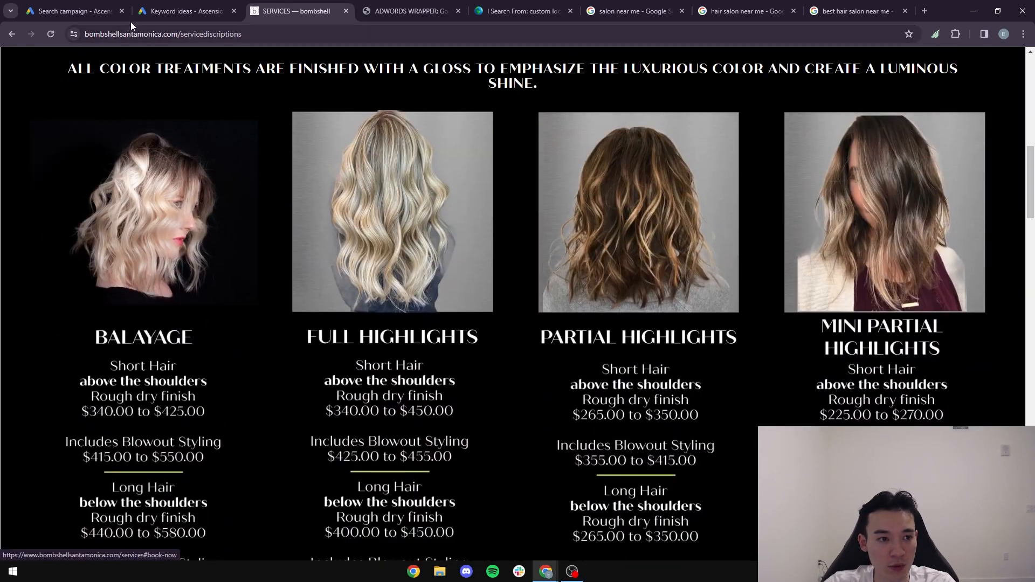
left_click(102, 11)
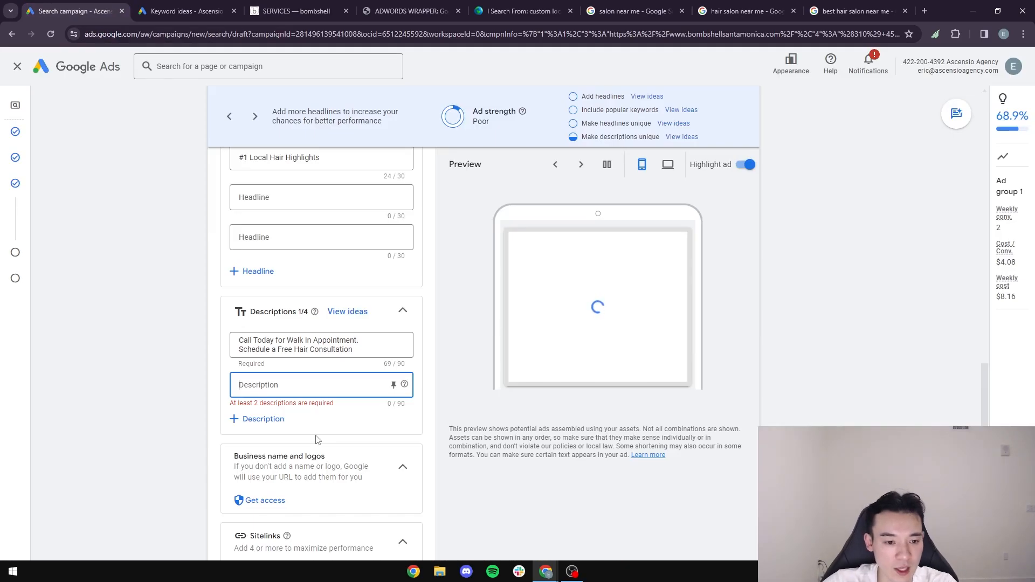
Enter the second description 'Book Now For A Luxury Experience.'
type("Book Now ")
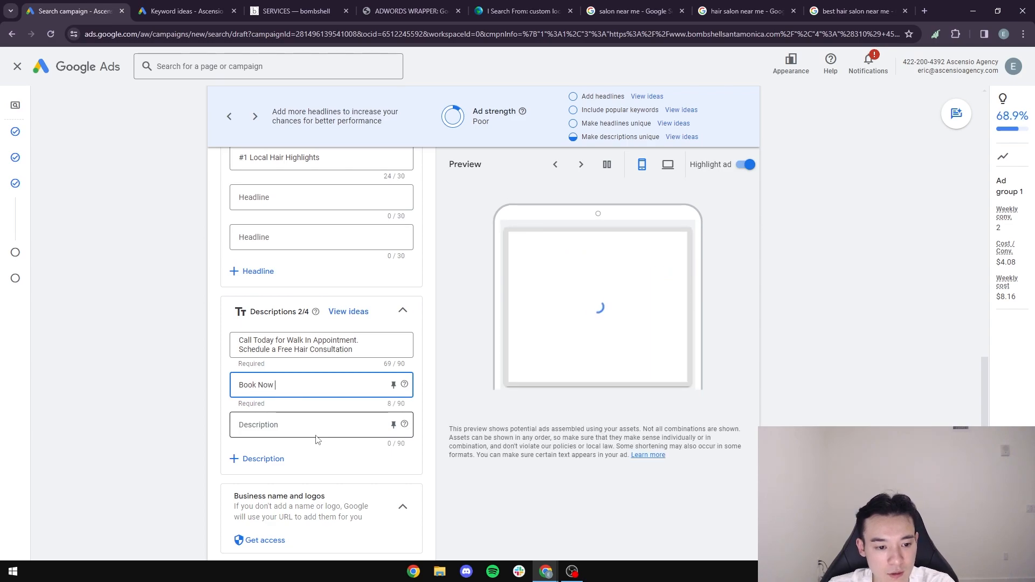
type("For")
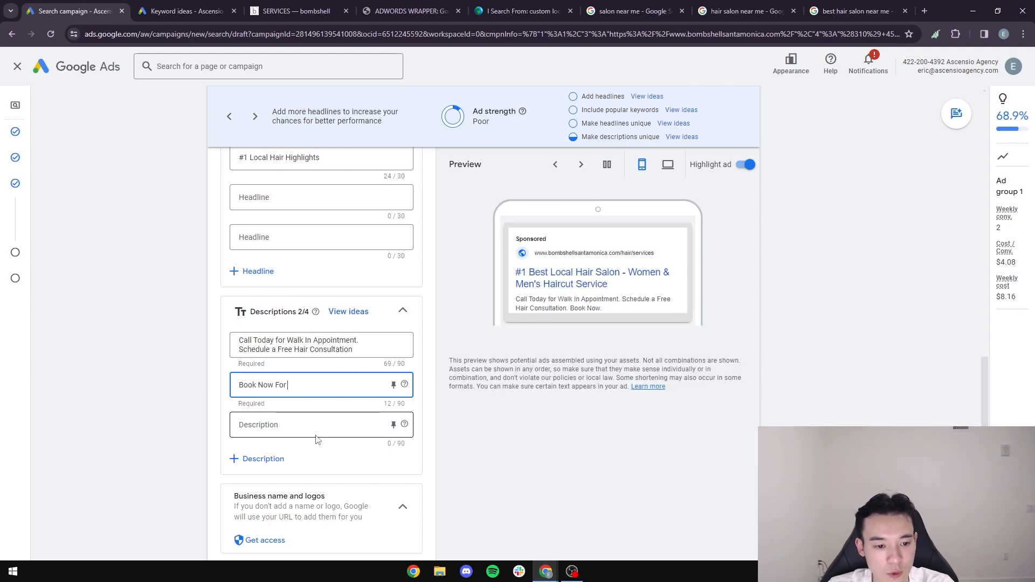
type(" a")
key("BackSpace")
type("A Luxury E")
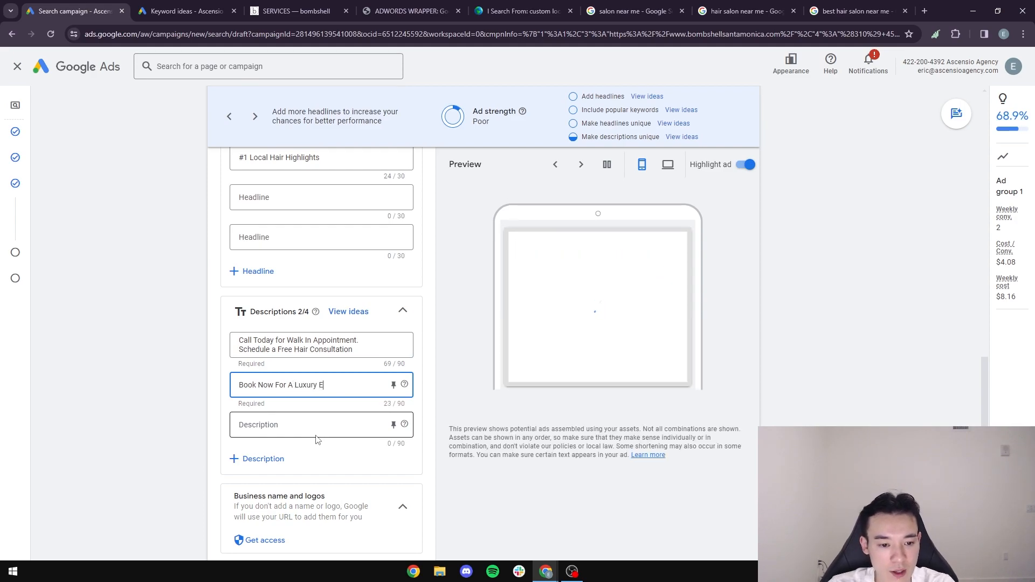
type("xperience.")
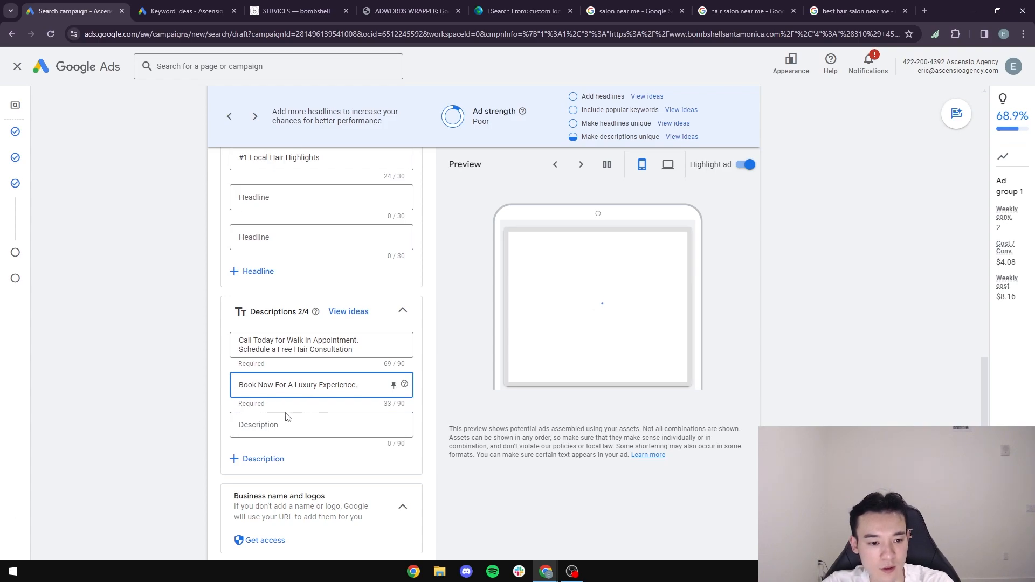
key("BackSpace")
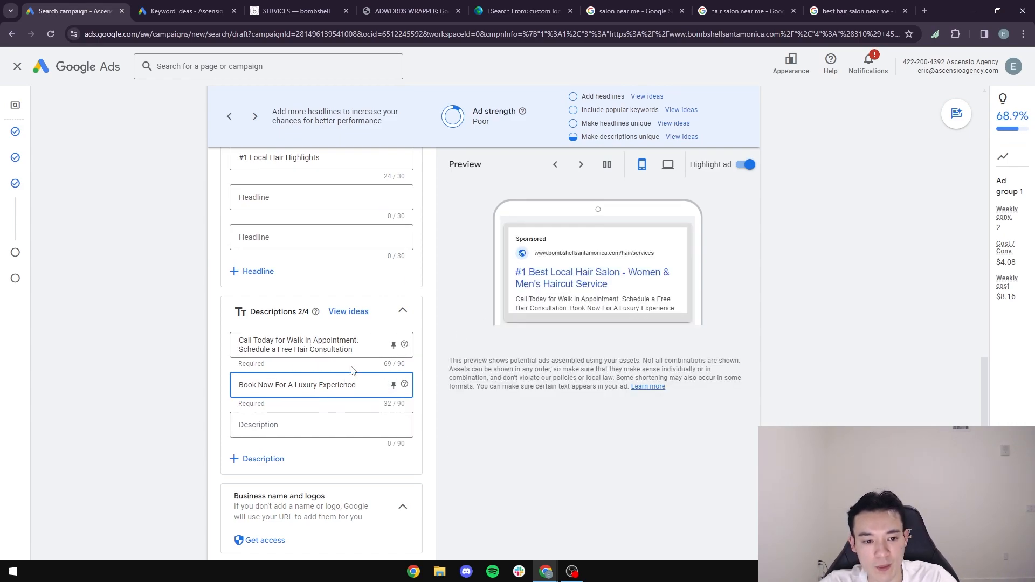
Pin the first description to position 1 and reword it to 'Call Today For A Walk In'
left_click(394, 345)
left_click(554, 221)
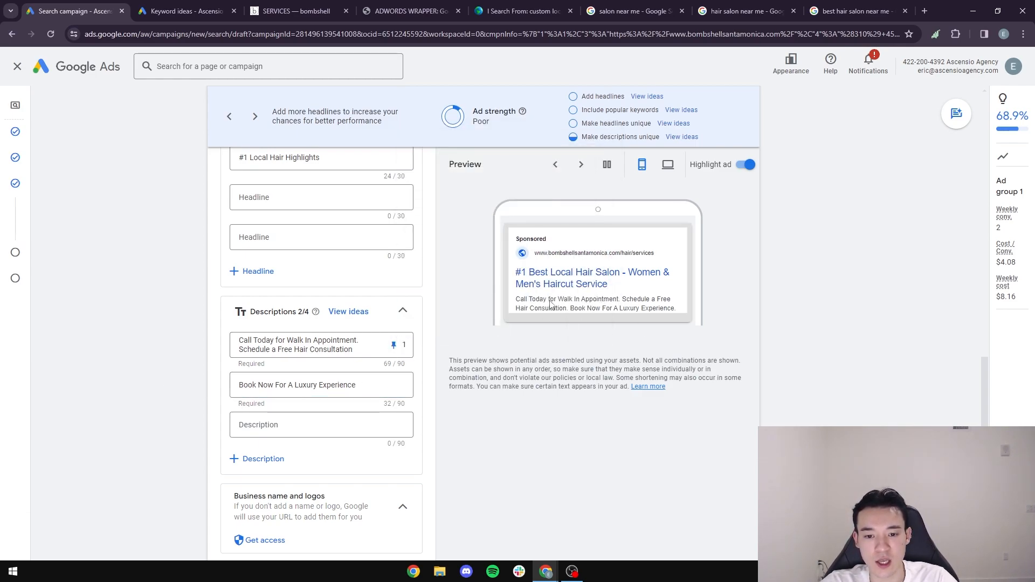
left_click(279, 340)
key("BackSpace")
key("BackSpace")
key("BackSpace")
type("For a")
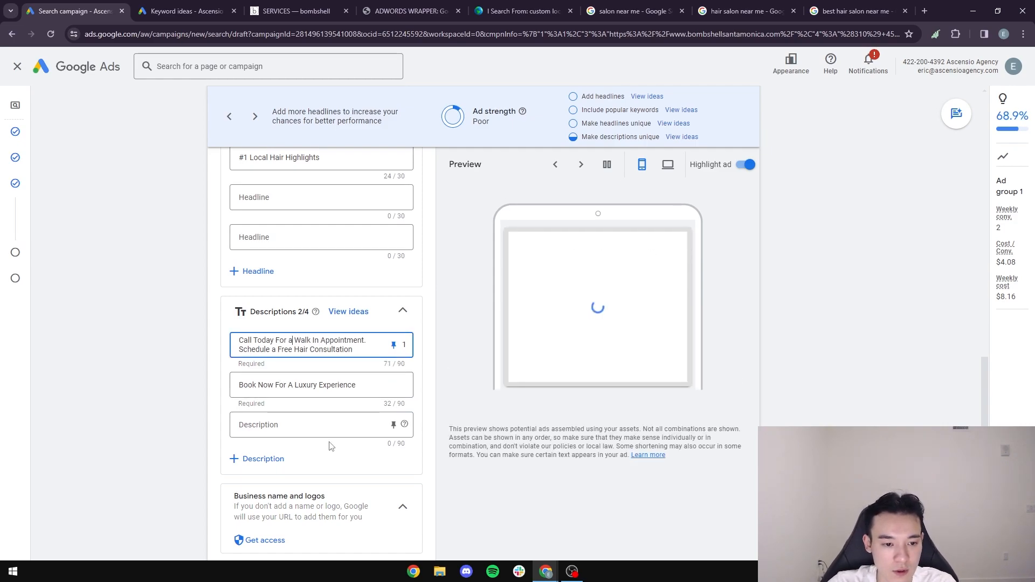
key("BackSpace")
type("A")
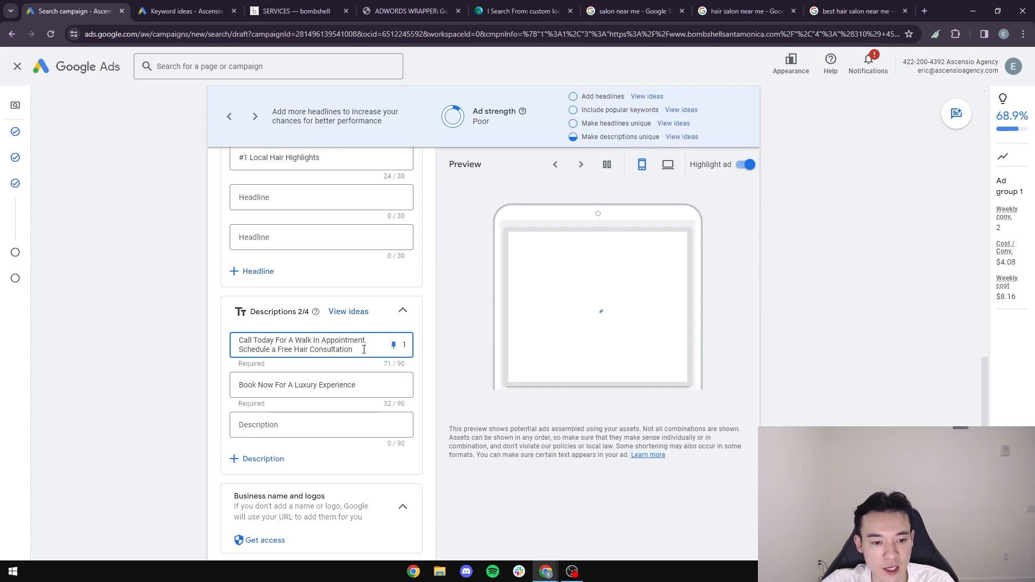
left_click(353, 385)
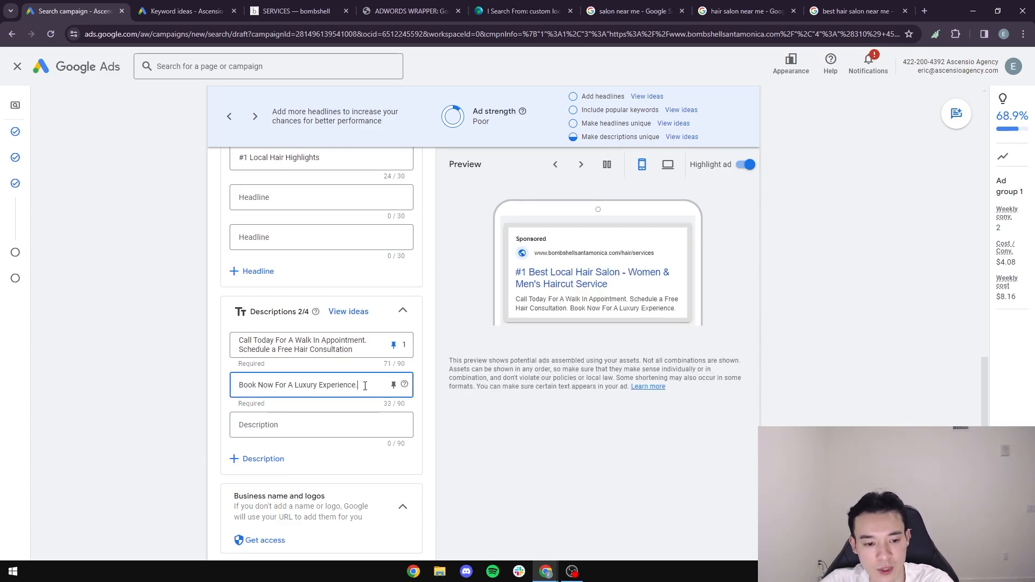
left_click(156, 384)
scroll(156, 384, "down", 2)
scroll(323, 366, "down", 2)
scroll(216, 302, "up", 2)
scroll(159, 268, "down", 2)
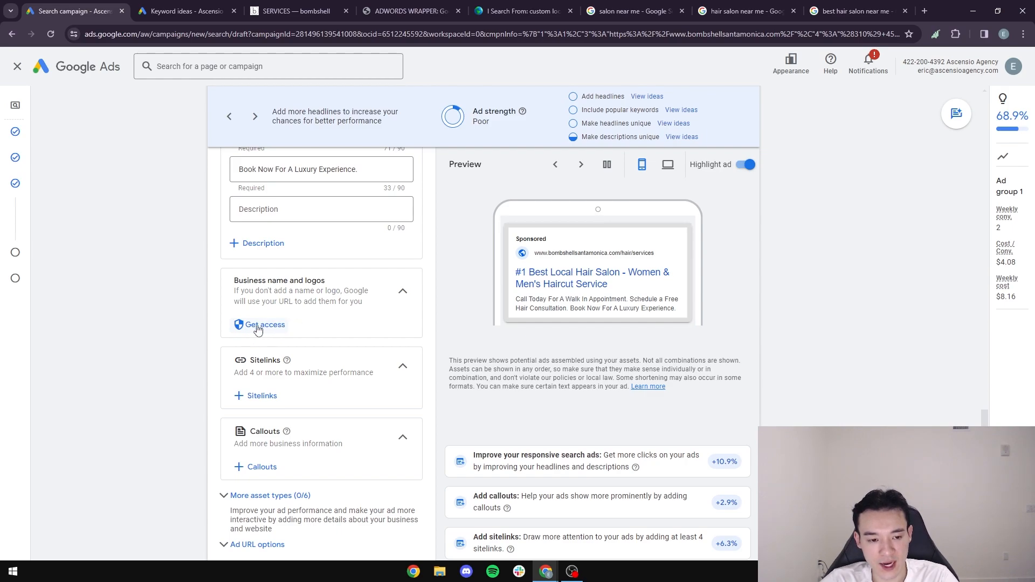
scroll(268, 347, "down", 1)
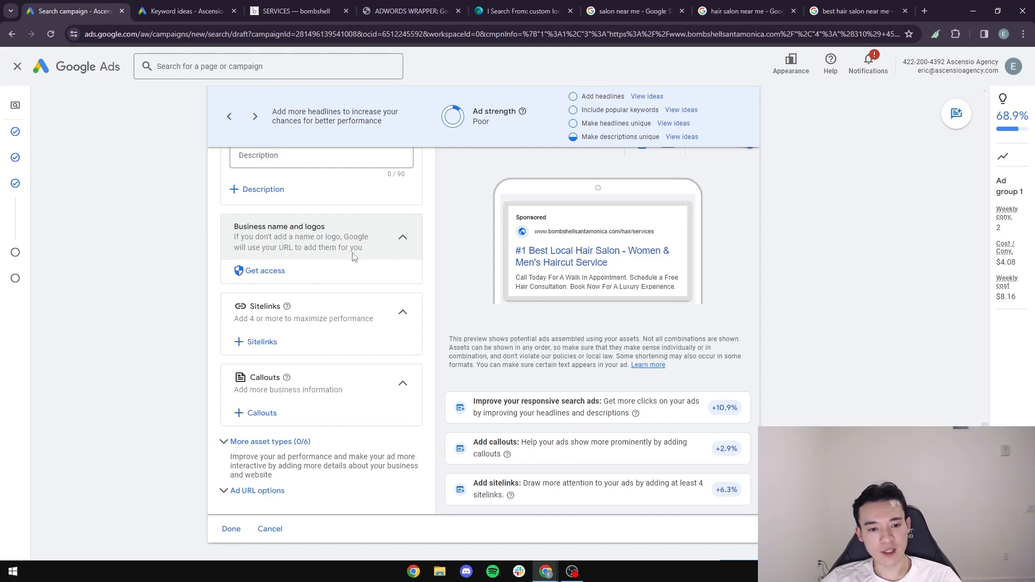
scroll(331, 261, "down", 1)
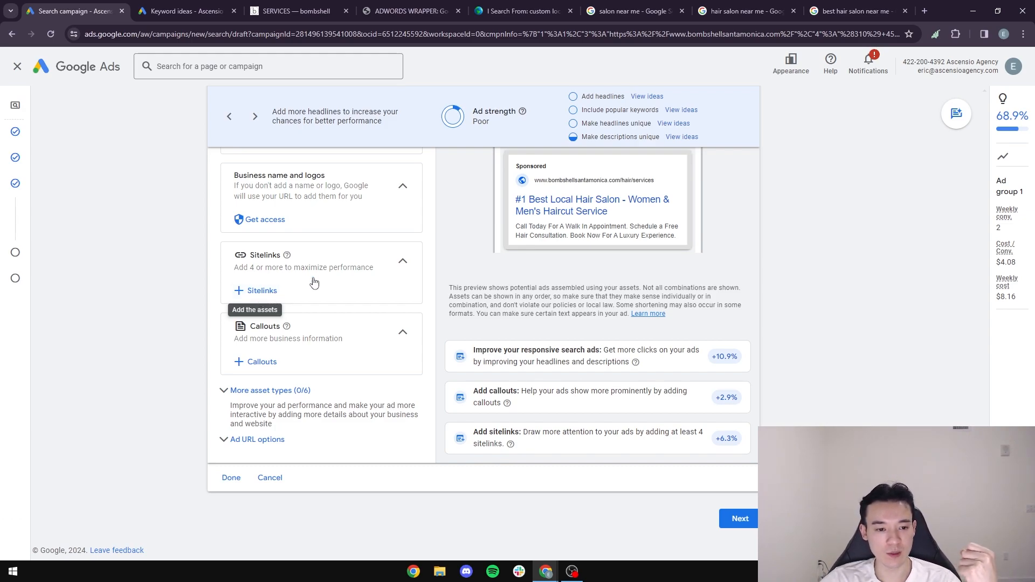
Open the sitelink suggestions, compare the hair salon near me results, and start a new sitelink
left_click(259, 293)
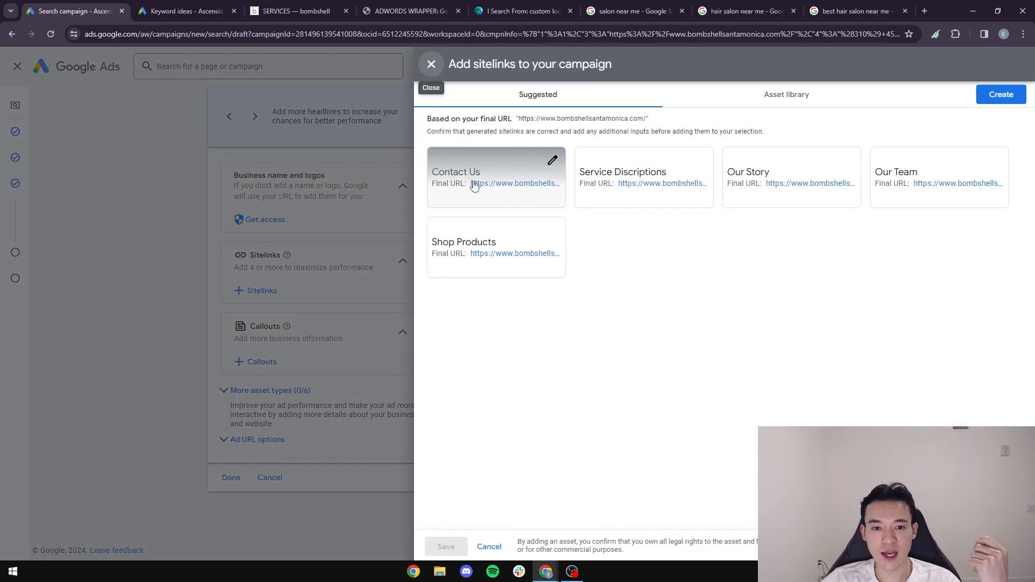
left_click(747, 11)
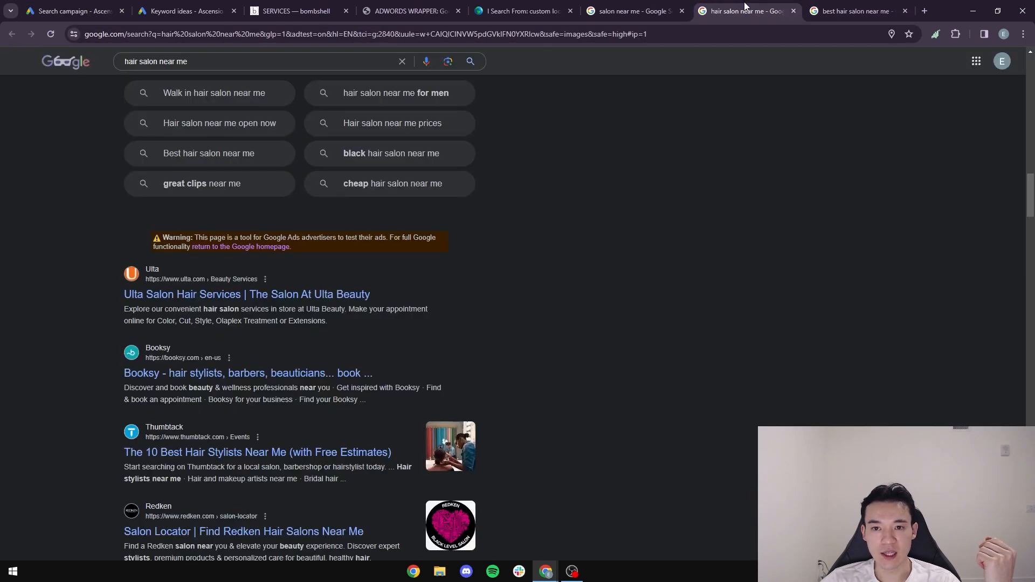
scroll(198, 348, "up", 4)
scroll(197, 349, "up", 5)
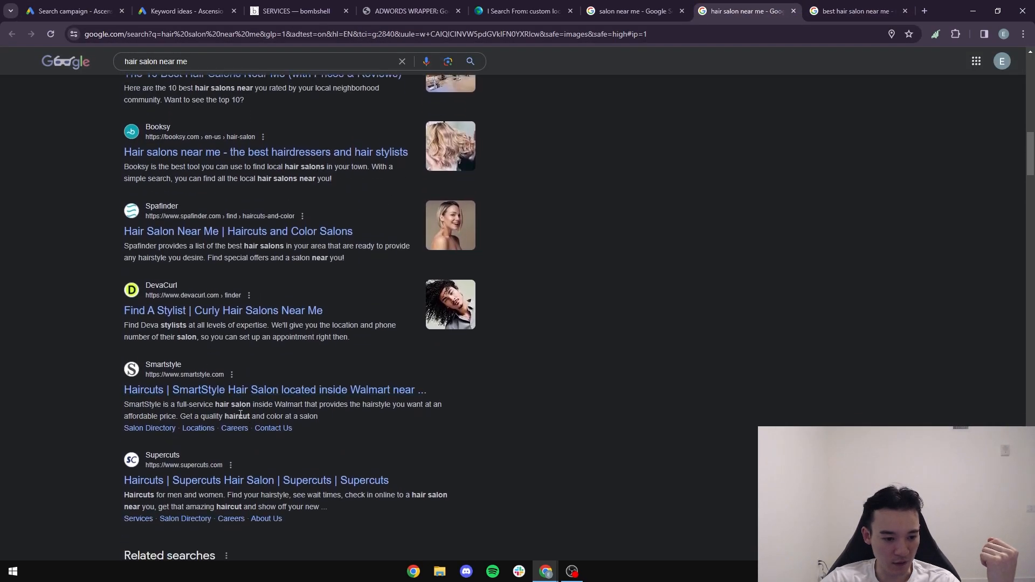
scroll(204, 253, "down", 2)
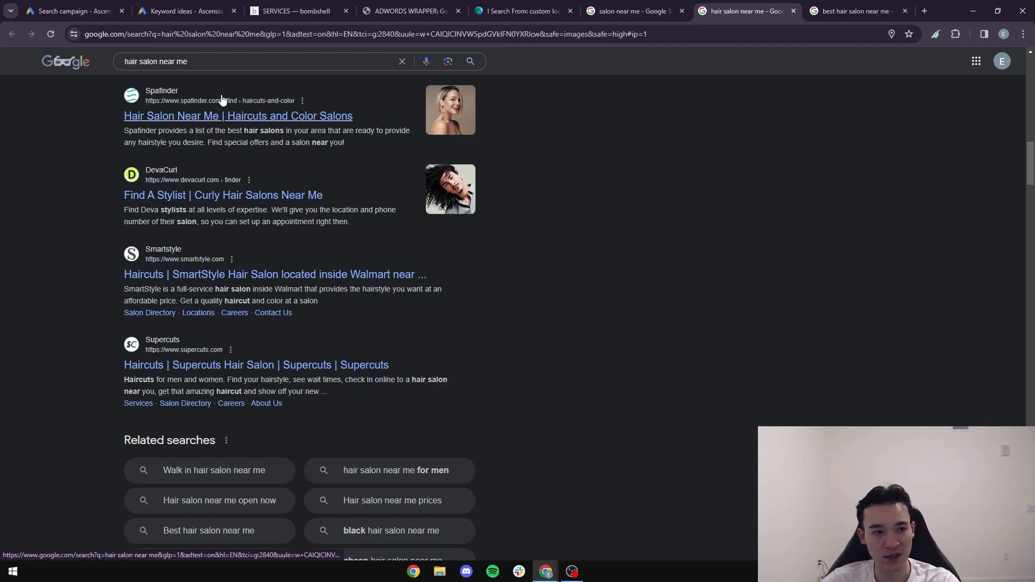
left_click(73, 10)
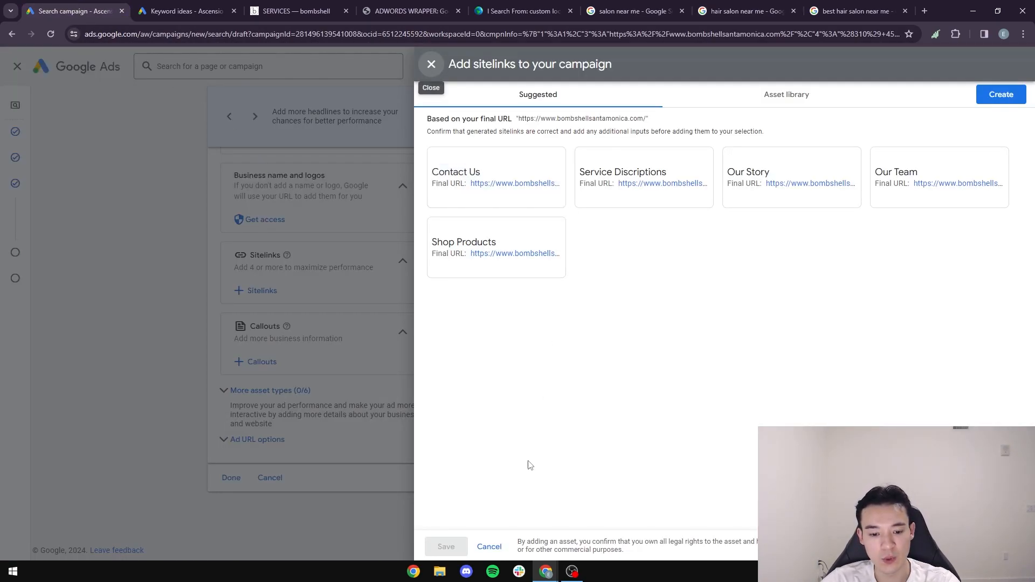
left_click(1004, 96)
Name Sitelink 1 'Head Spa Services' with the salon's book-now booking page as its final URL
left_click(293, 171)
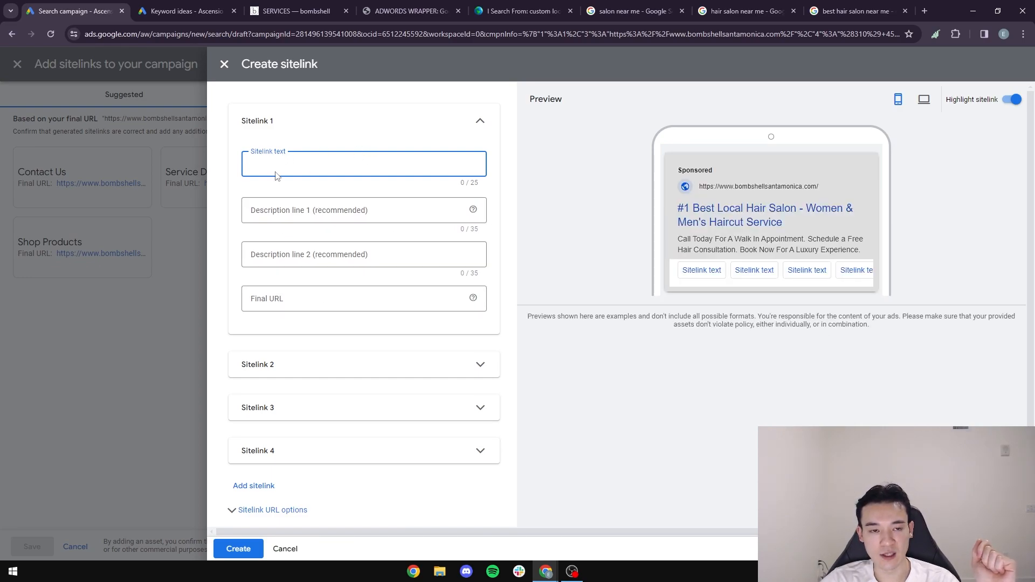
left_click(297, 11)
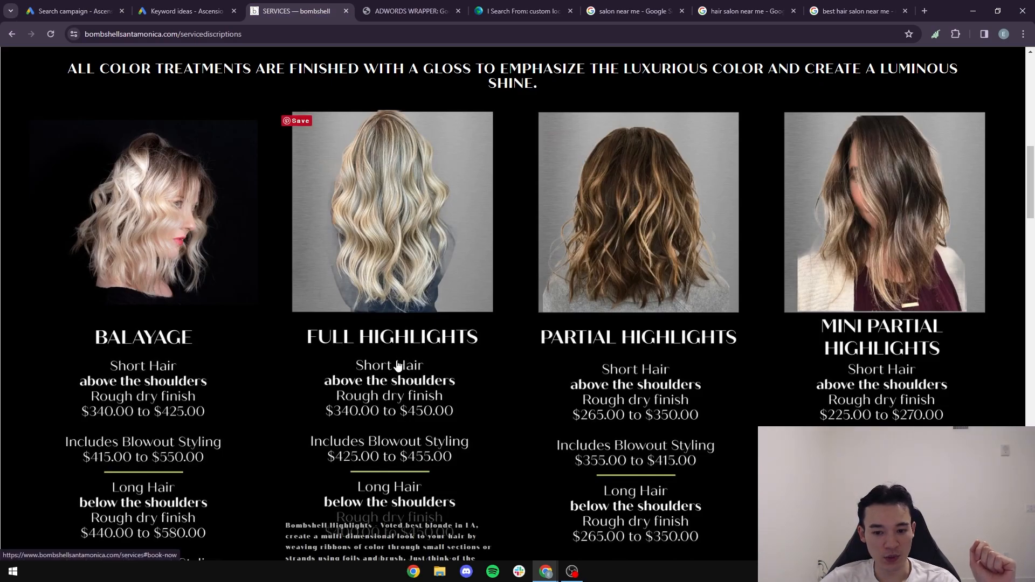
scroll(422, 385, "up", 10)
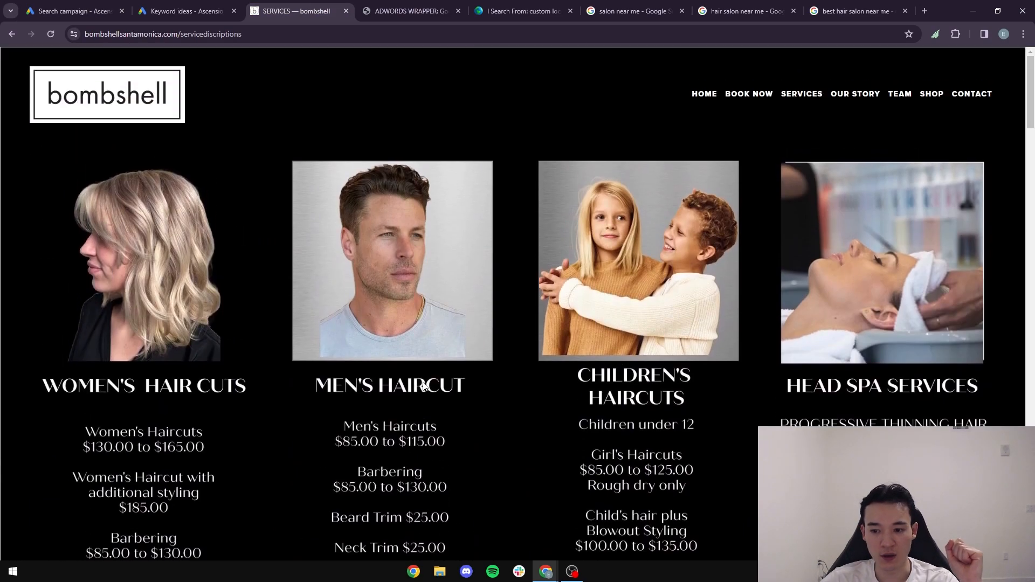
scroll(423, 385, "down", 1)
left_click(78, 11)
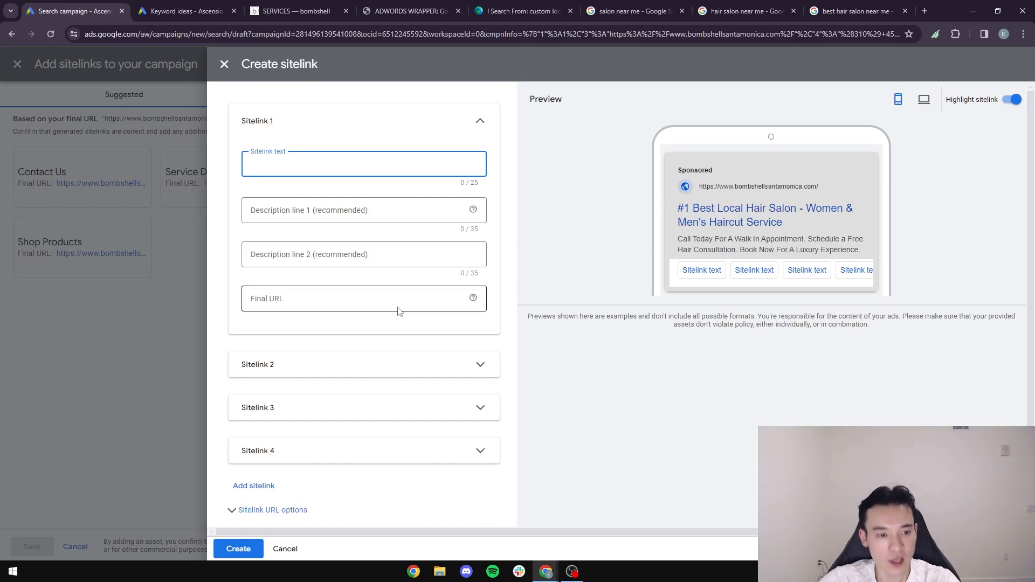
type("Head Spa")
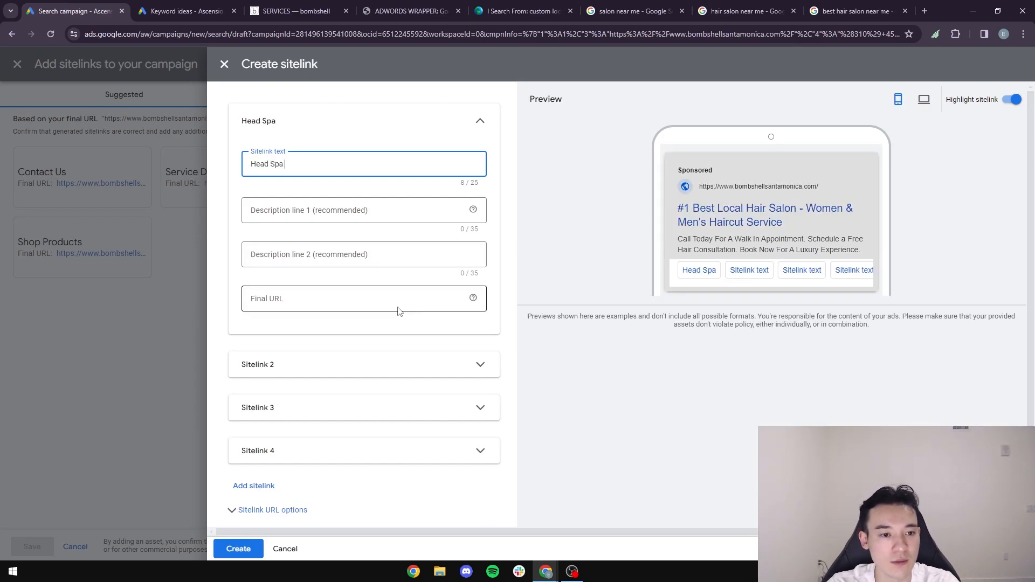
type(" Services")
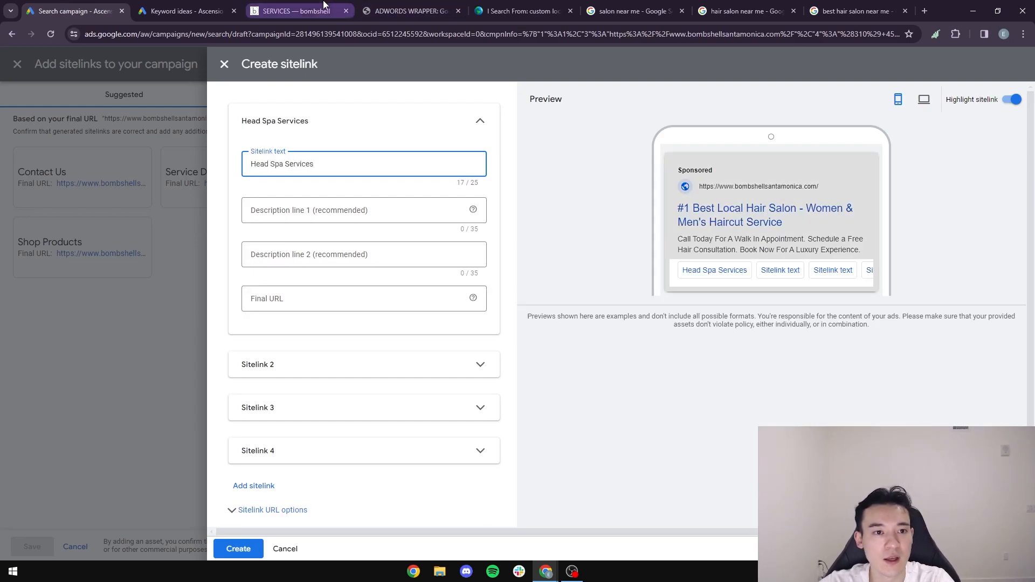
key("ctrl+3")
left_click(866, 269)
left_click(318, 34)
key("ctrl+c")
left_click(76, 11)
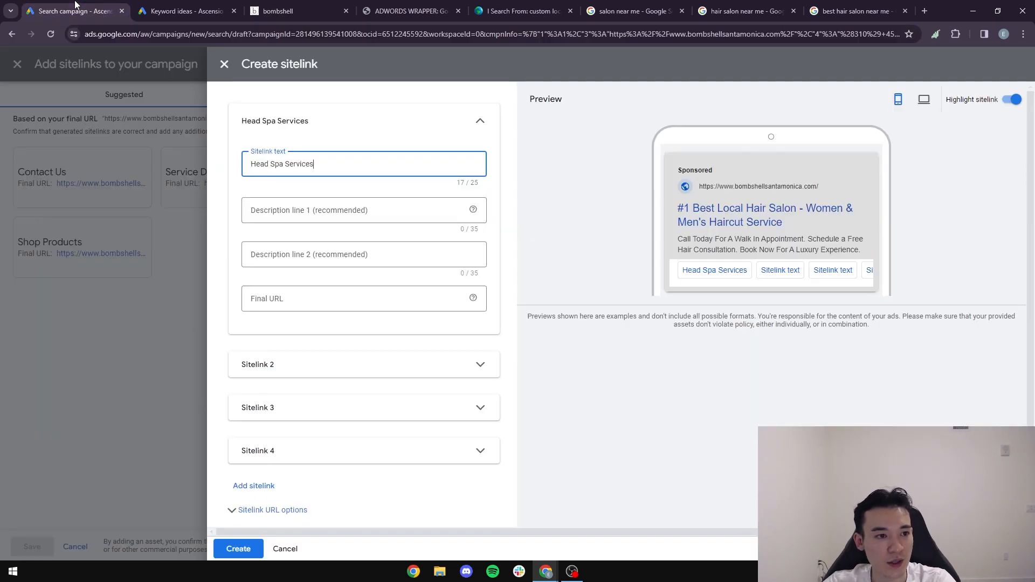
left_click(304, 299)
key("ctrl+v")
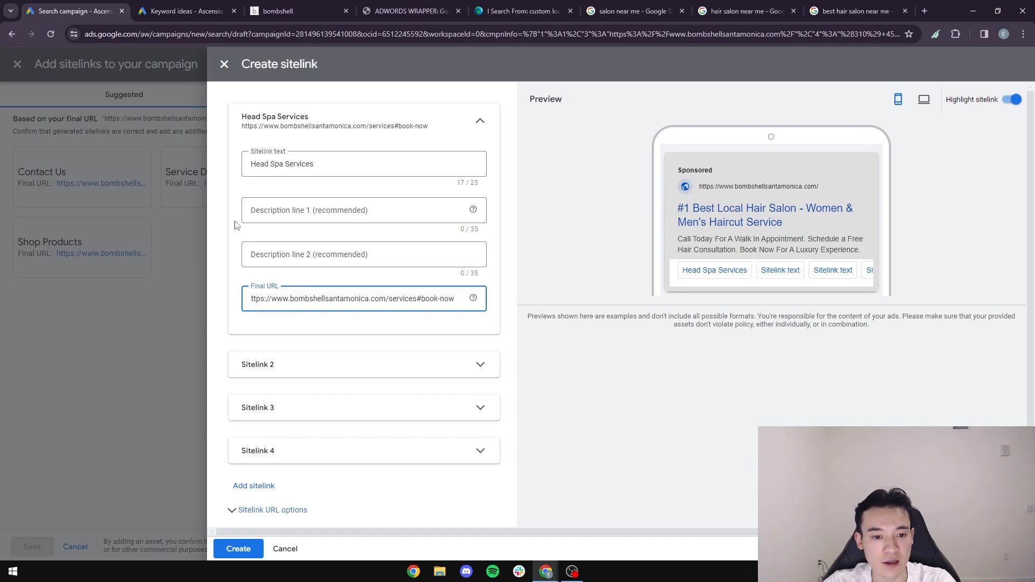
Expand Sitelink 2, find the keratin treatment booking link, and name it 'Keratin Treatment'
left_click(296, 360)
left_click(302, 10)
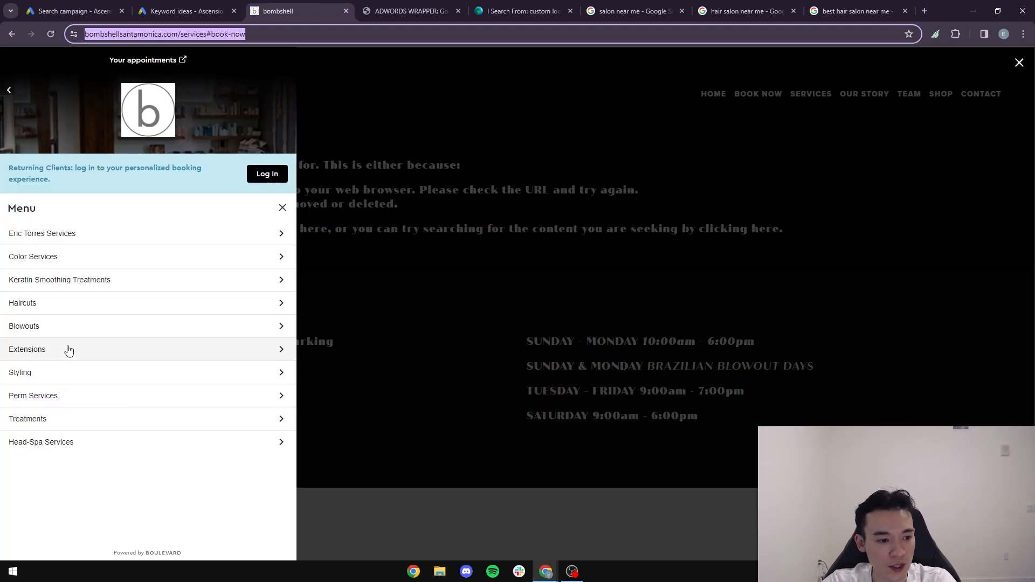
left_click(85, 283)
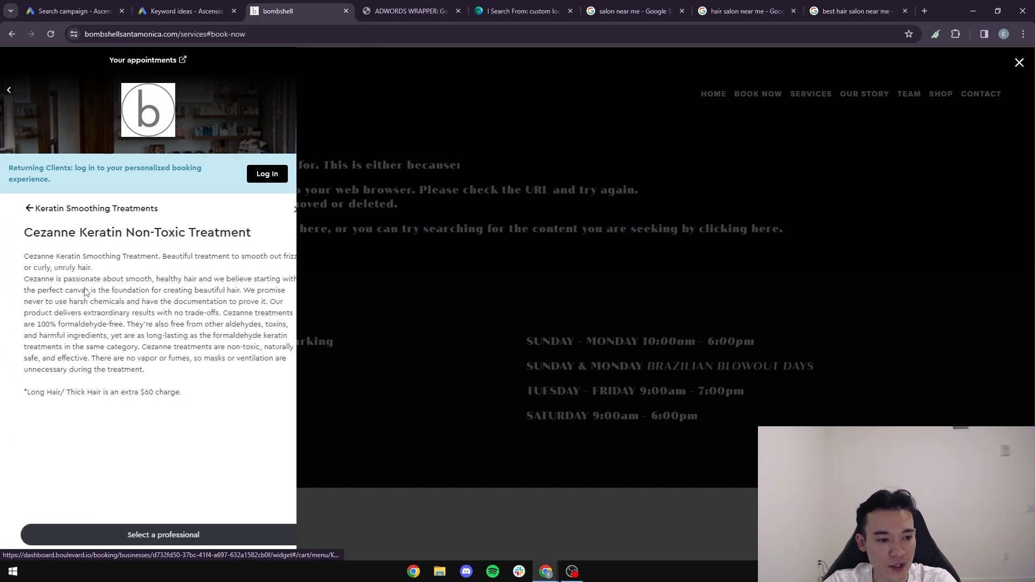
left_click(8, 89)
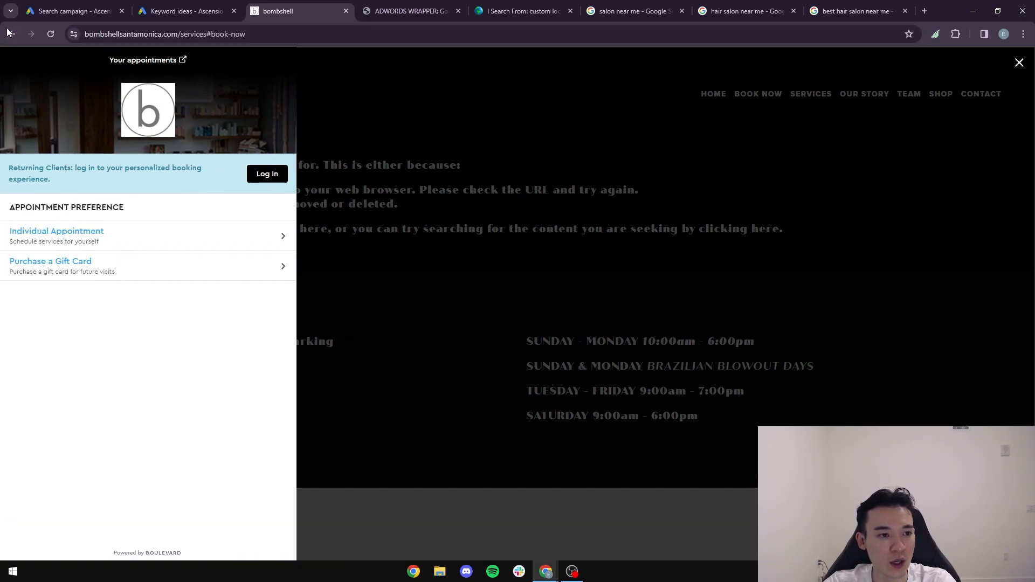
left_click(11, 34)
scroll(574, 284, "down", 10)
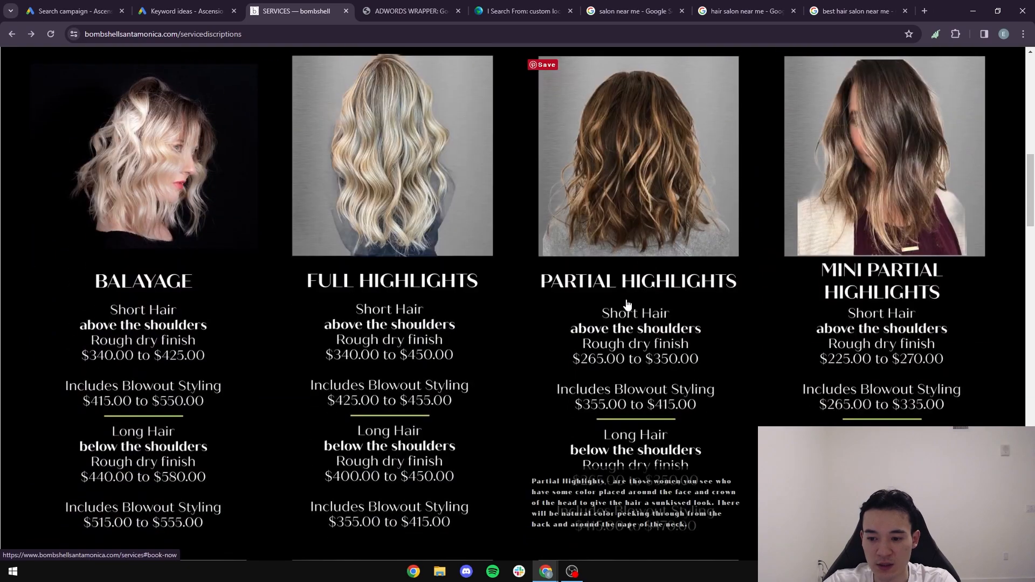
scroll(863, 232, "down", 3)
scroll(539, 232, "up", 5)
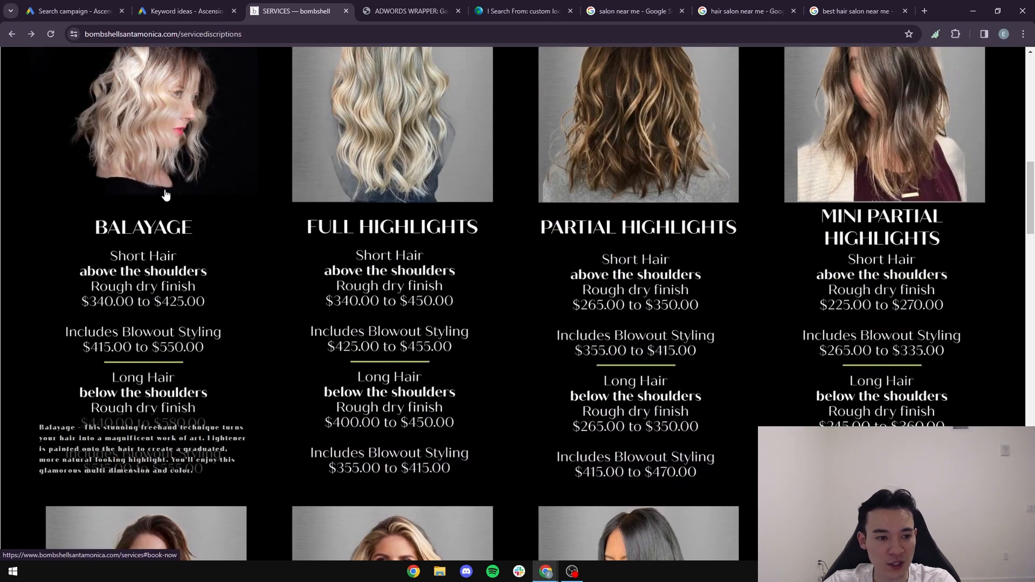
scroll(377, 296, "down", 5)
scroll(469, 318, "down", 12)
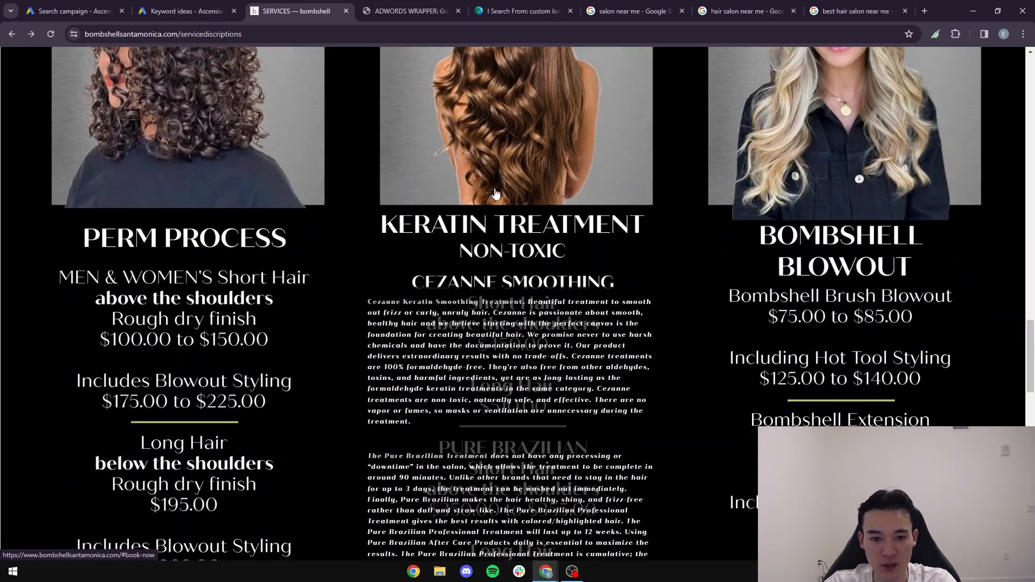
left_click(523, 171)
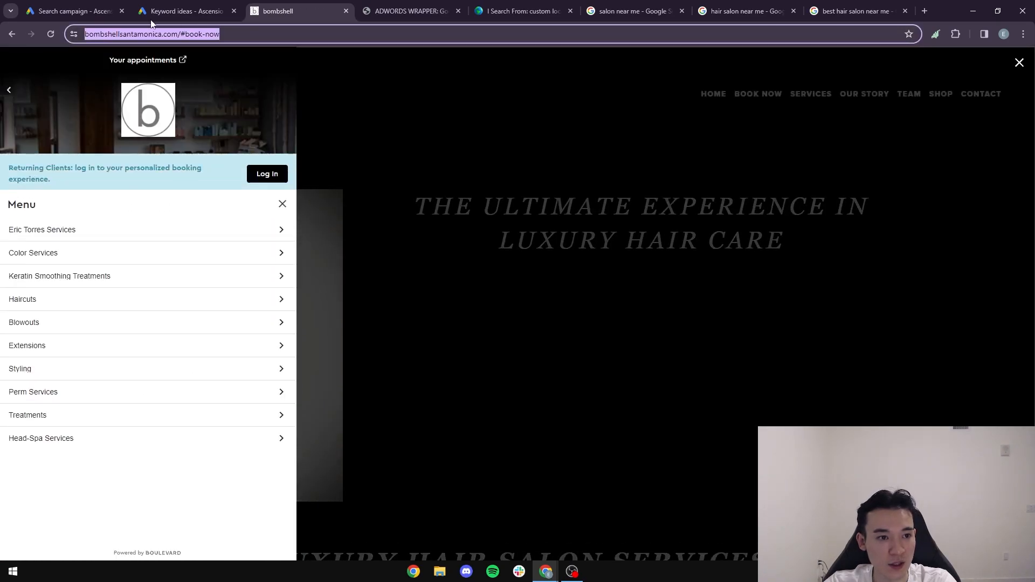
left_click(75, 11)
left_click(297, 412)
type("Keratin Tr")
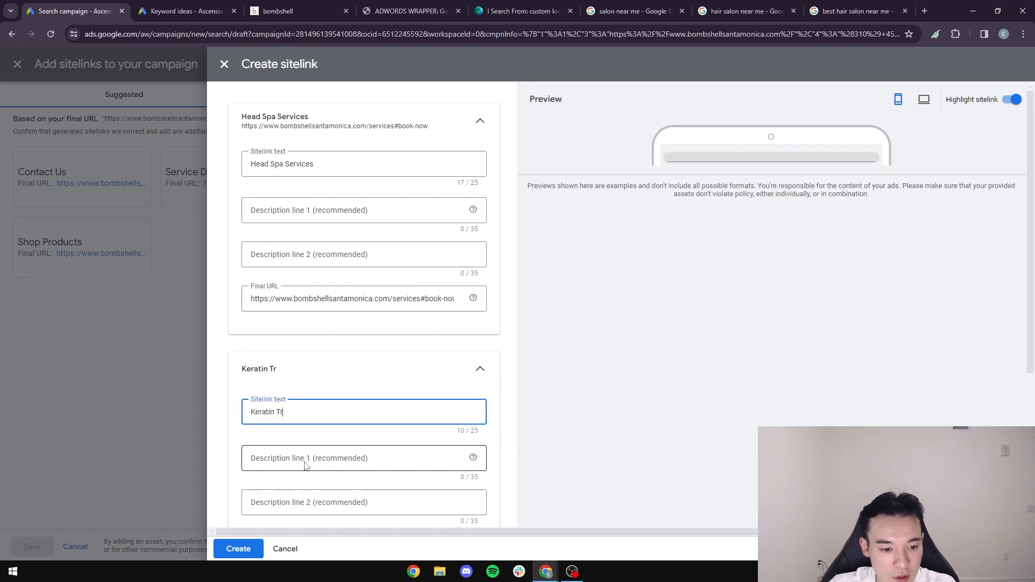
type("eatment")
Paste the book-now URL as the Keratin Treatment sitelink's final URL
scroll(293, 431, "down", 3)
left_click(301, 387)
type("https://www.bombshellsantamonica.com/#book-now")
scroll(320, 401, "down", 1)
Name Sitelink 3 'Balayage Service', correcting its spelling
left_click(377, 383)
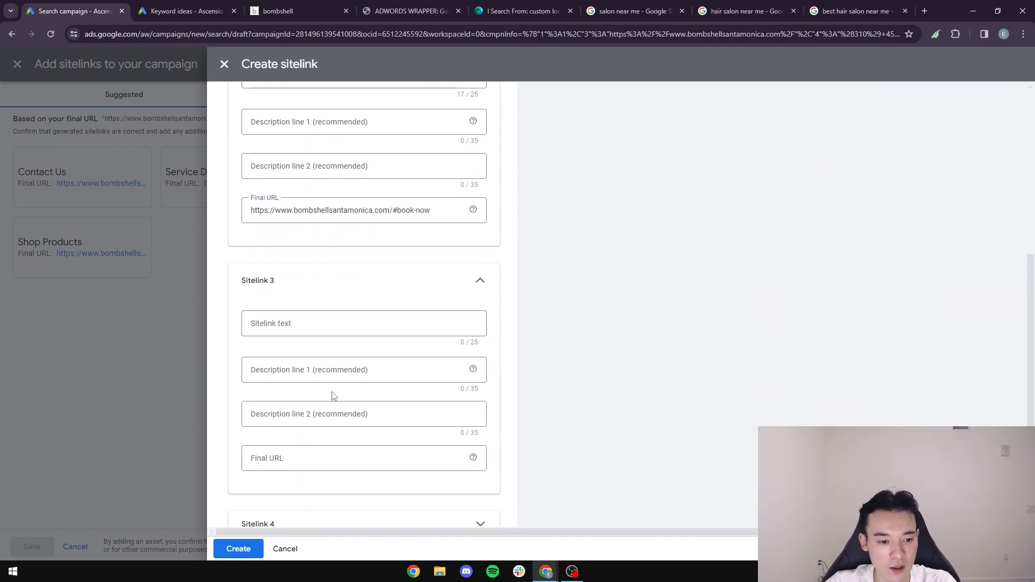
left_click(315, 7)
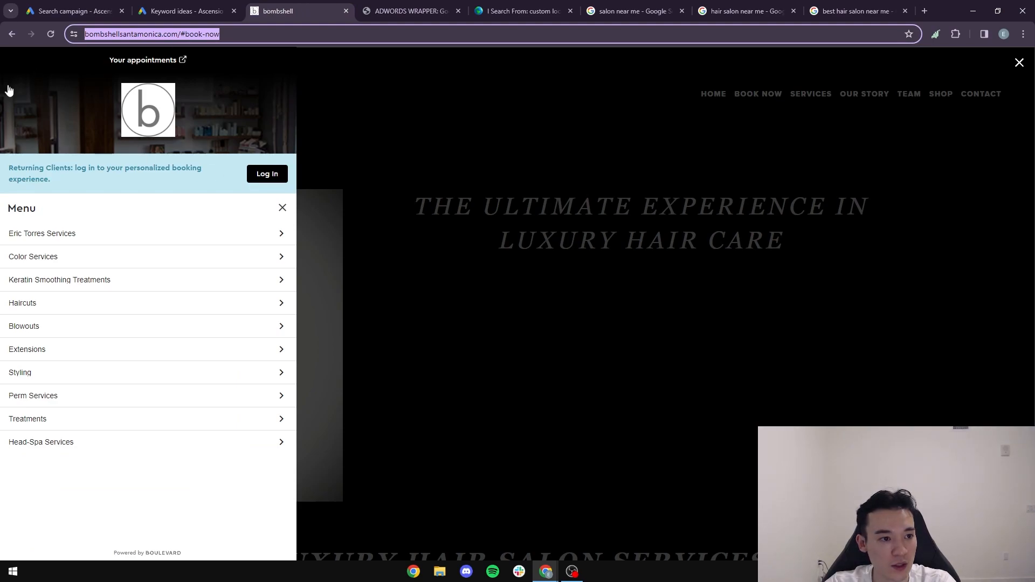
left_click(10, 36)
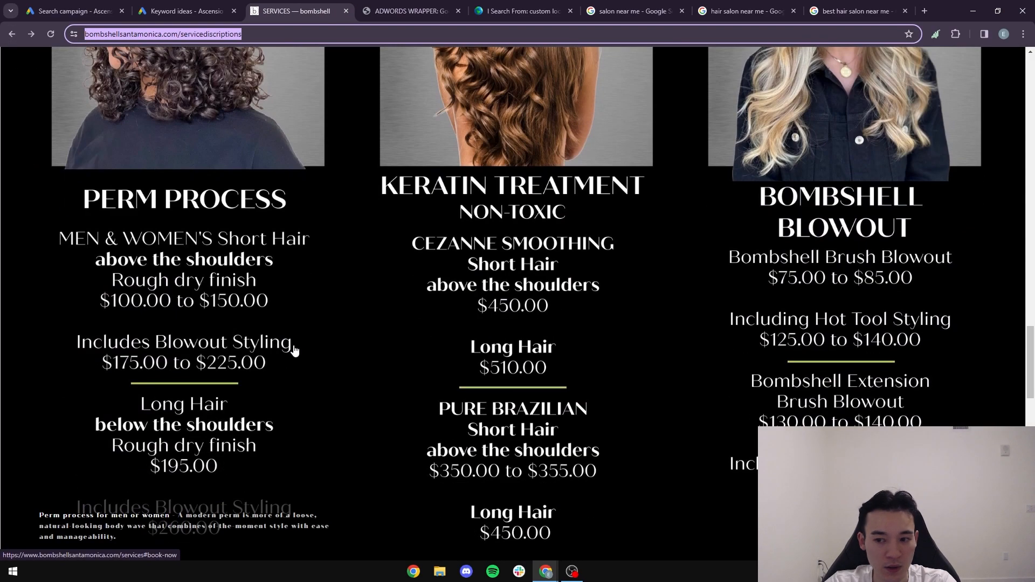
scroll(221, 374, "down", 15)
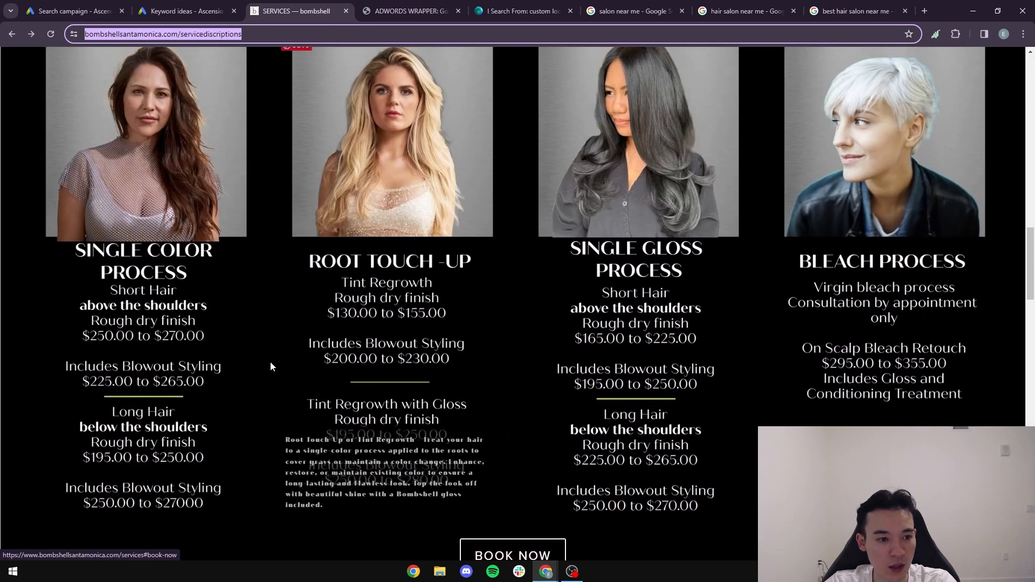
scroll(220, 373, "up", 5)
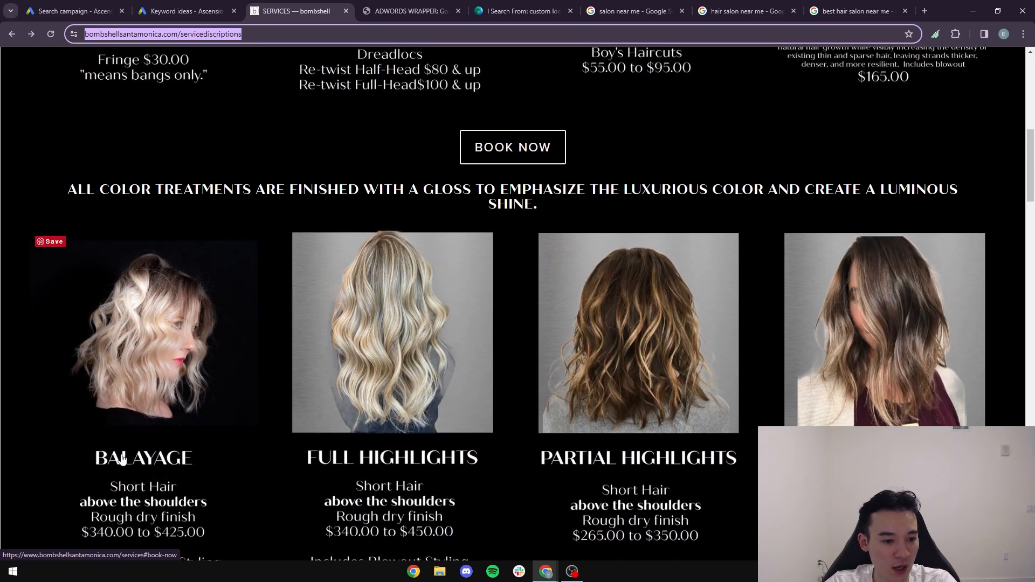
left_click(70, 11)
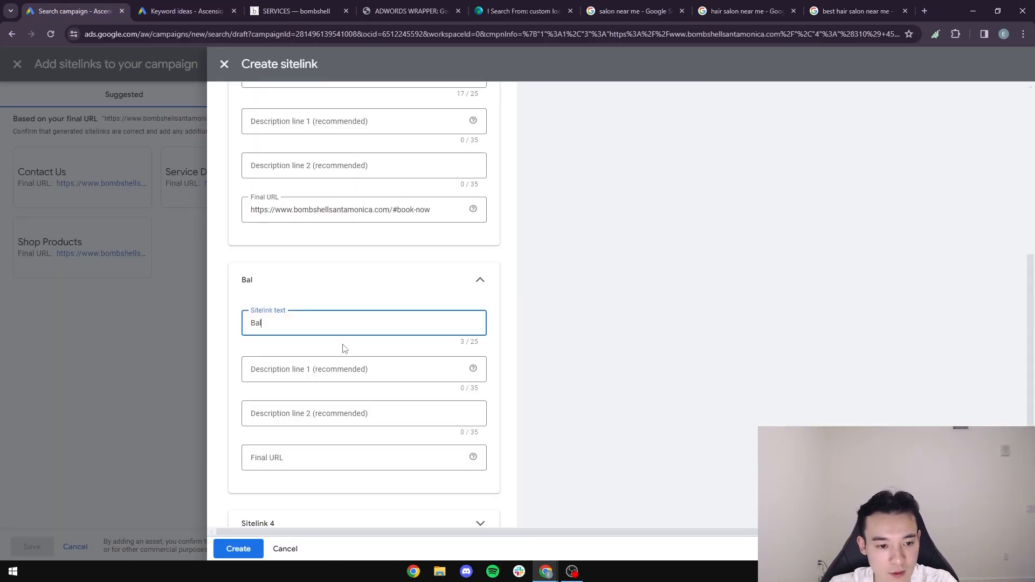
key("BackSpace")
key("BackSpace")
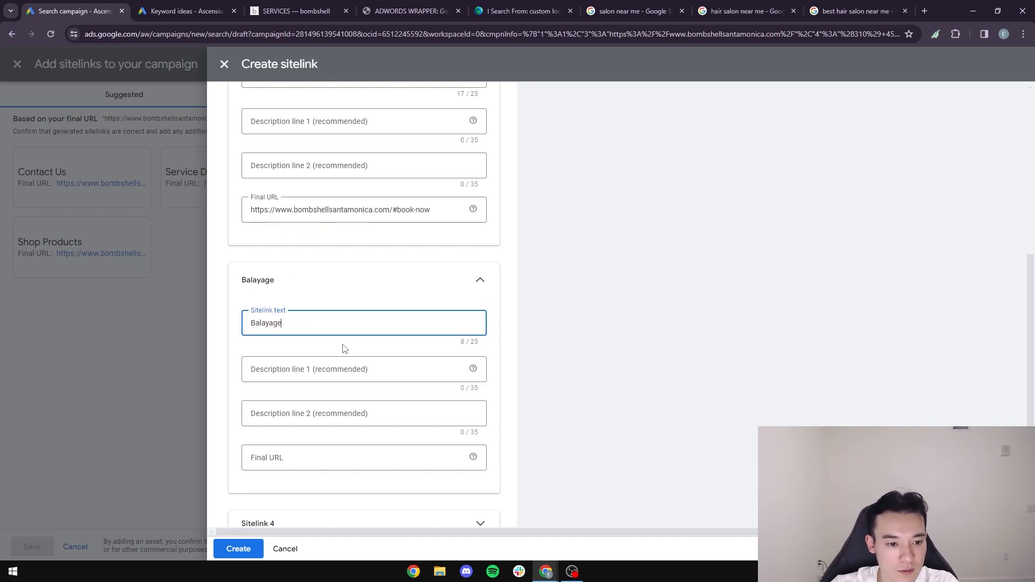
Set the book-now page as the Balayage Service sitelink's final URL
left_click(295, 11)
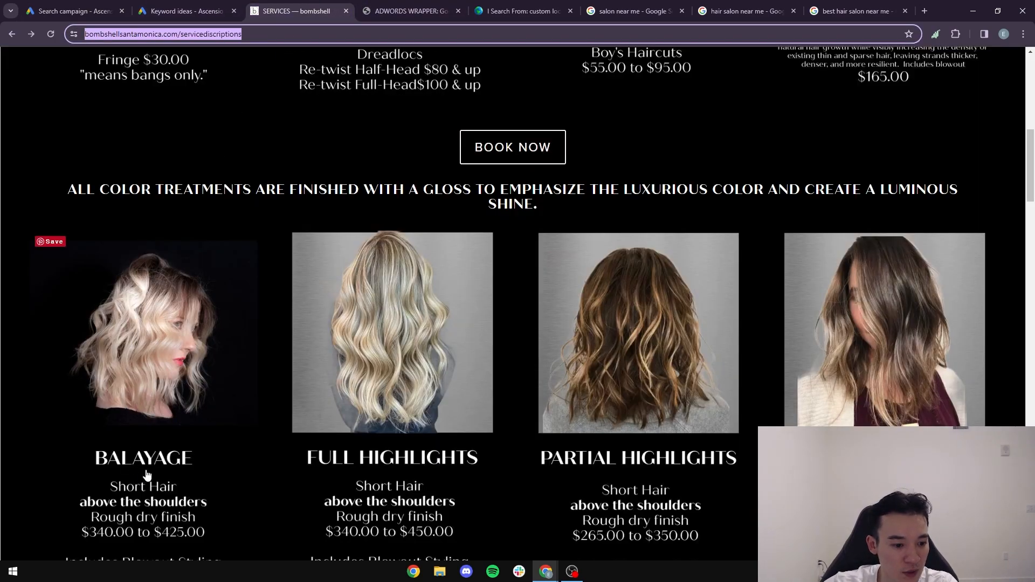
left_click(73, 10)
left_click(324, 458)
type("https://www.bombshellsantamonica.com/#book-now")
scroll(288, 403, "down", 2)
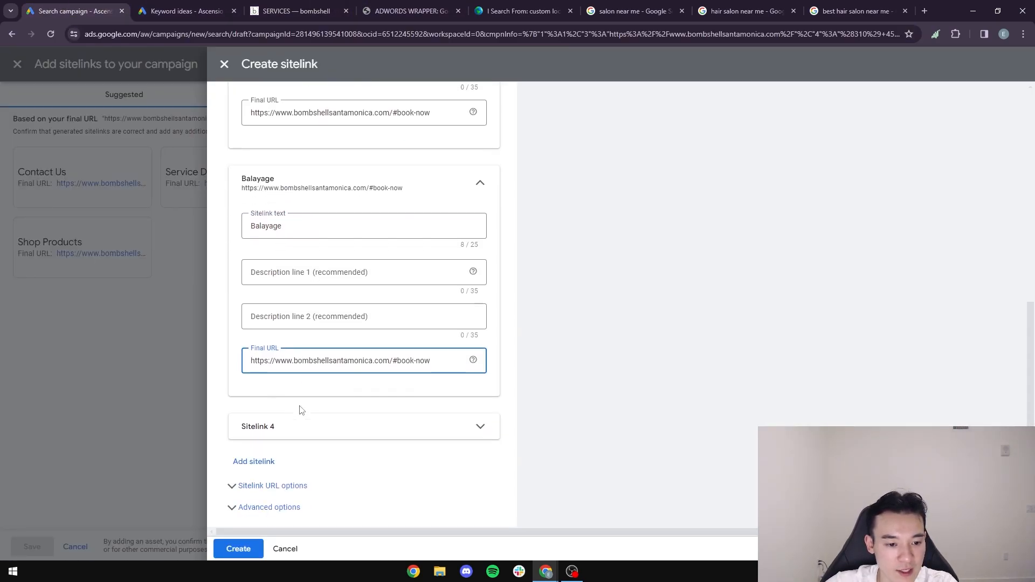
left_click(348, 428)
left_click(437, 418)
scroll(416, 351, "up", 2)
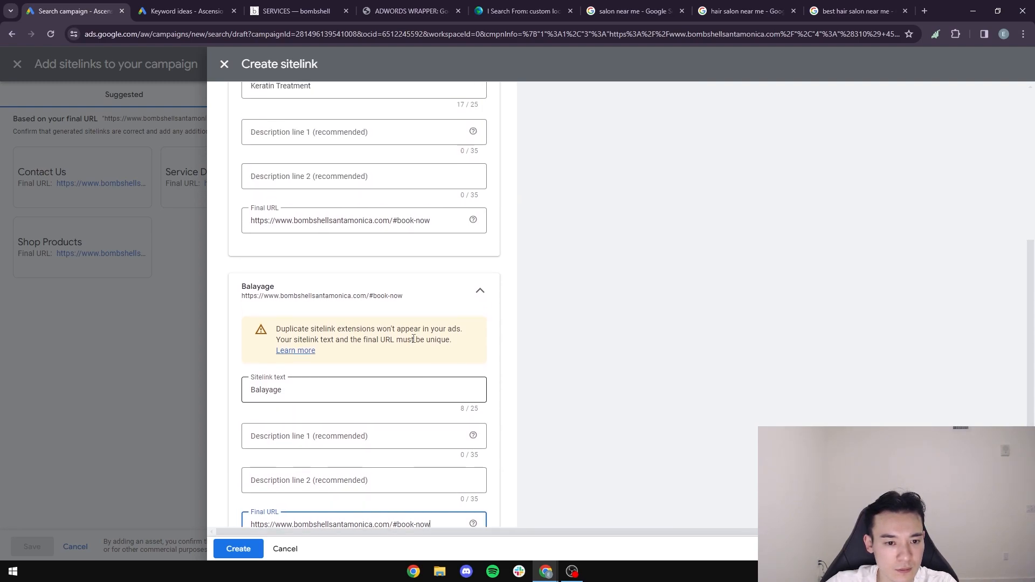
scroll(372, 367, "up", 2)
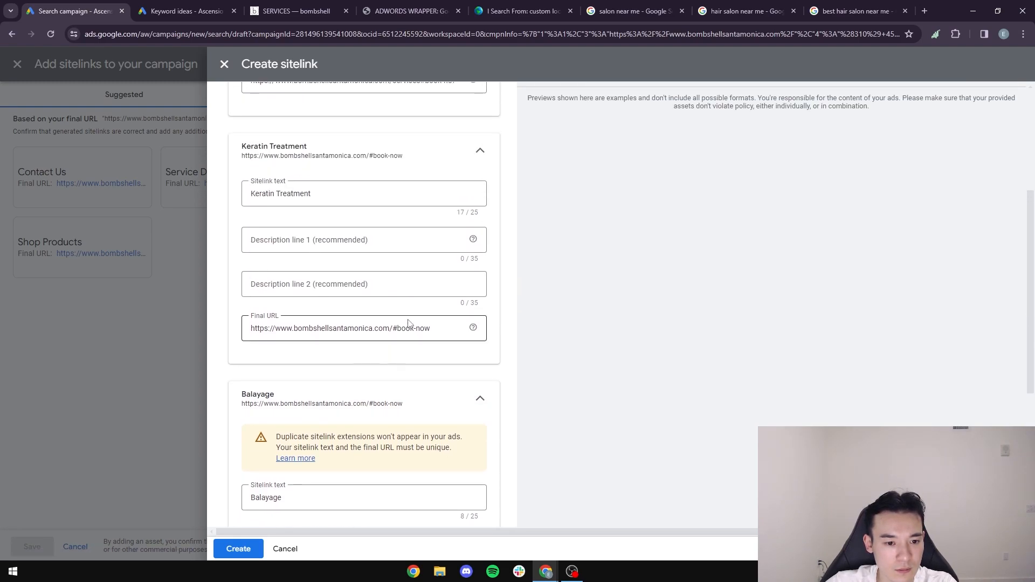
scroll(406, 326, "down", 4)
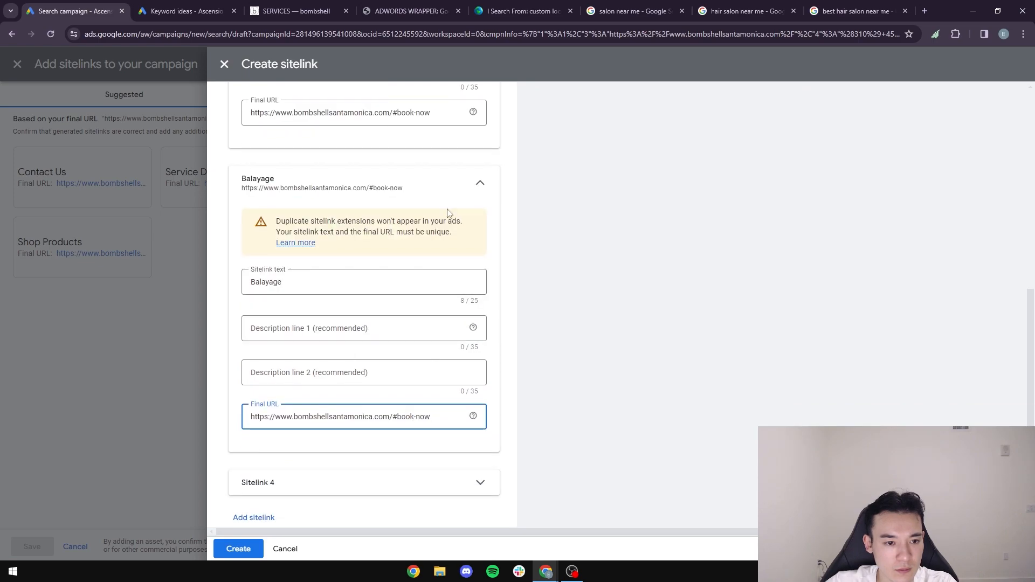
Edit the Balayage sitelink name so it is unique
left_click(334, 287)
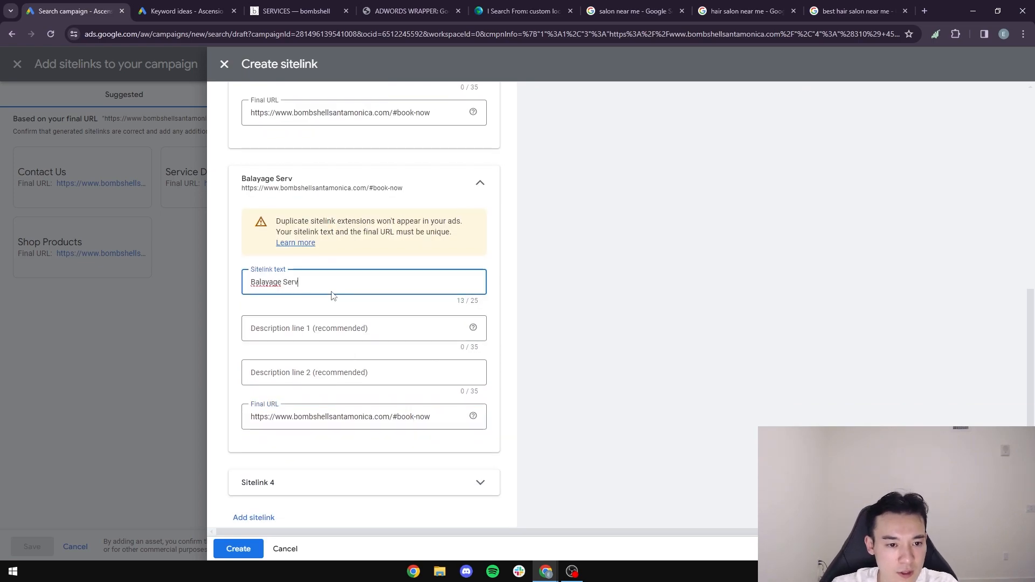
left_click(297, 11)
scroll(252, 287, "down", 3)
scroll(323, 286, "up", 1)
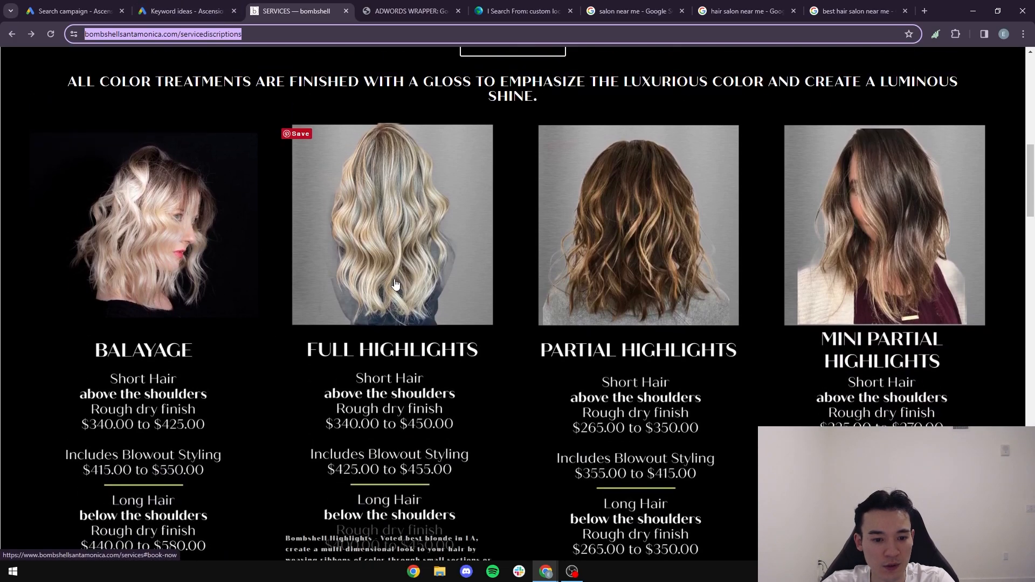
left_click(75, 11)
Add Sitelink 4 'Full Highlights' with the book-now URL and create all four sitelinks
left_click(282, 433)
type("Full Highligh")
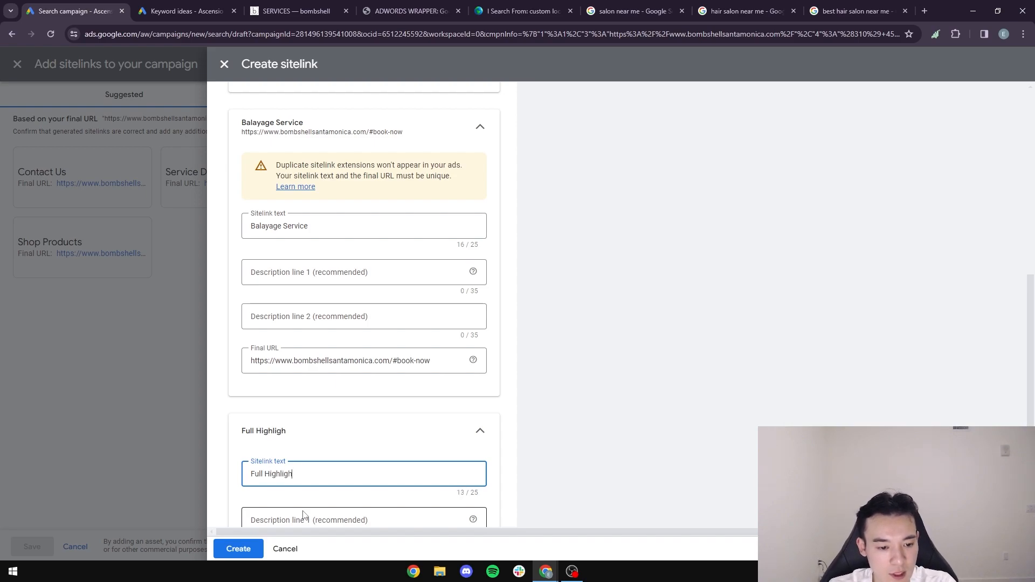
scroll(330, 418, "down", 4)
left_click(335, 403)
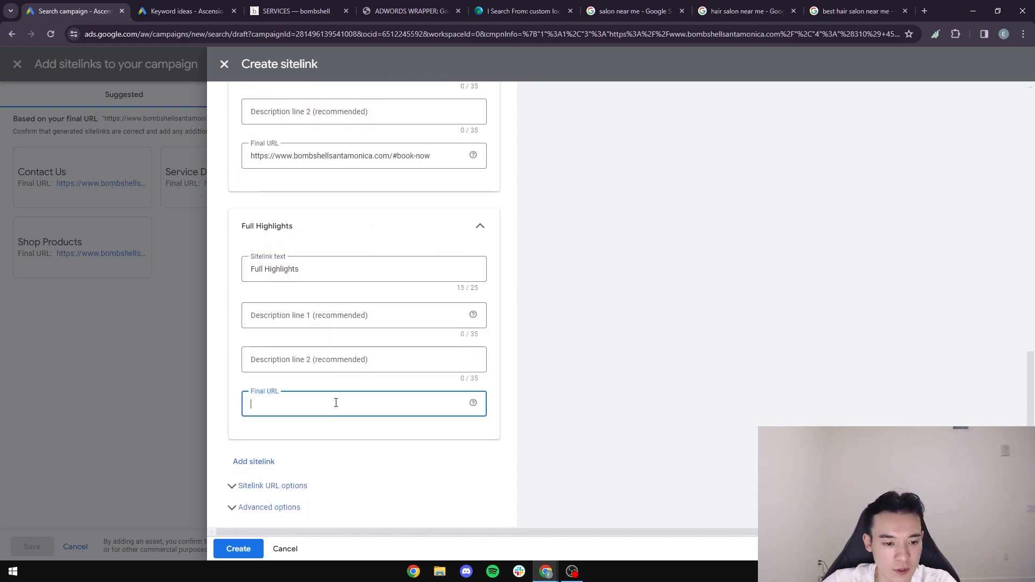
type("https://www.bombshellsantamonica.com/#book-now")
left_click(238, 549)
left_click(237, 548)
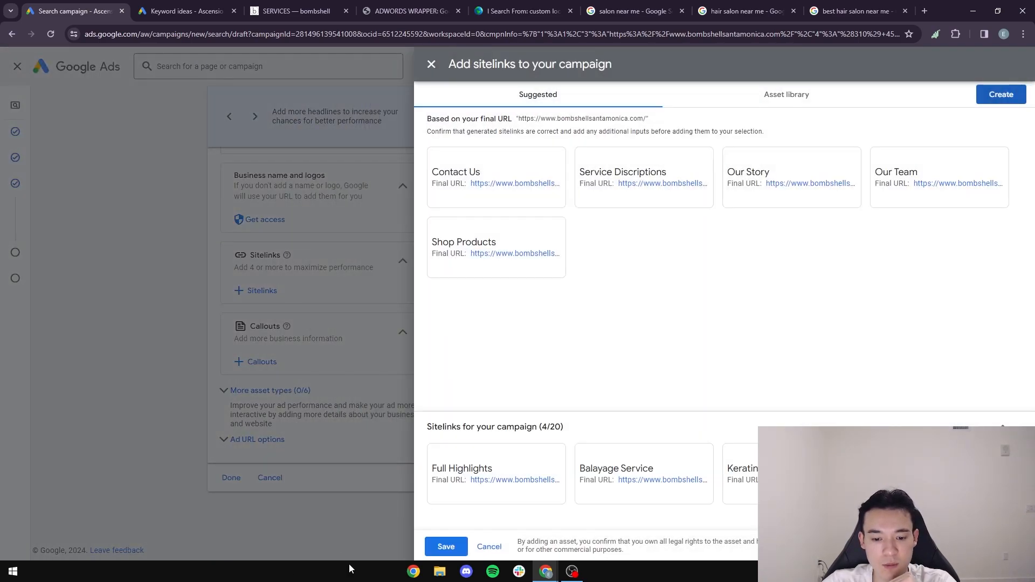
Save the four sitelinks, including Head Spa Services, Keratin Treatment and Balayage Service, to the ad
left_click(446, 547)
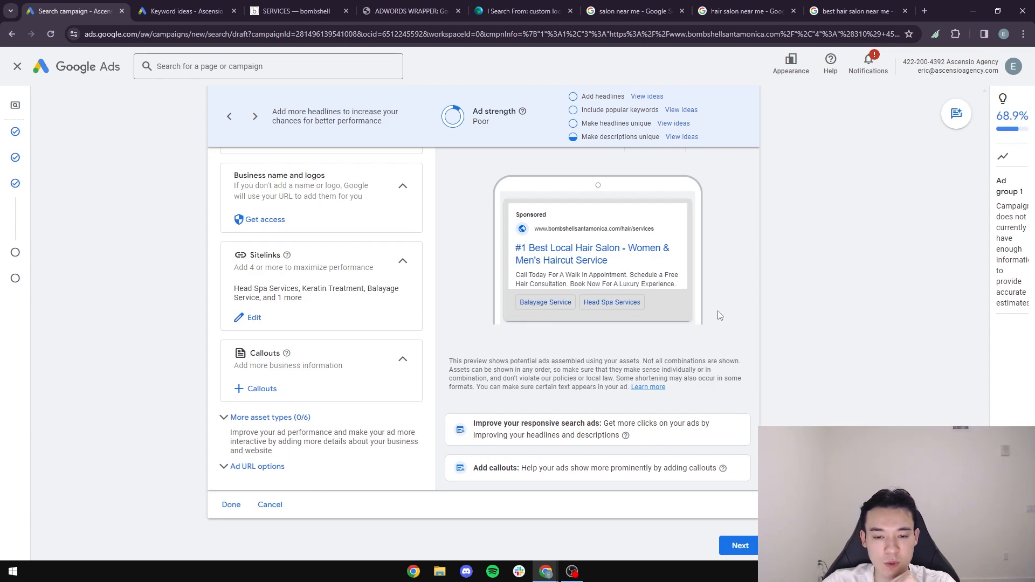
scroll(287, 359, "down", 1)
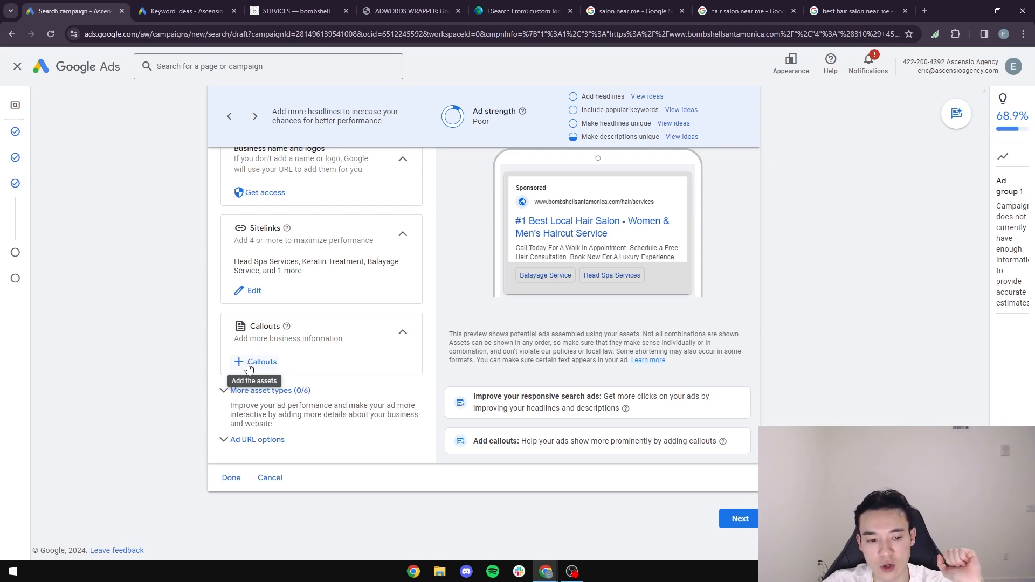
scroll(253, 351, "up", 10)
scroll(286, 317, "down", 5)
scroll(294, 372, "down", 6)
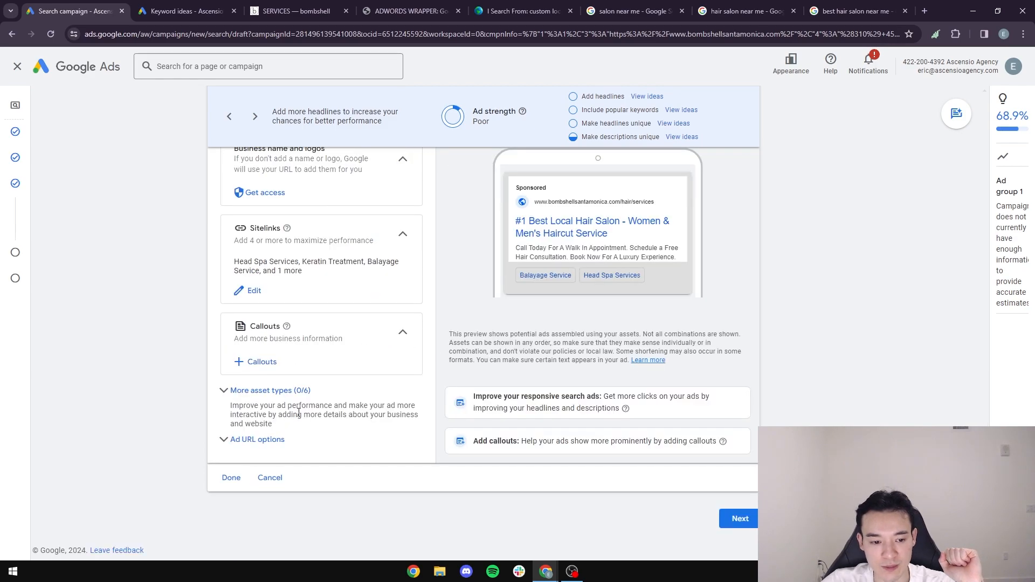
left_click(256, 362)
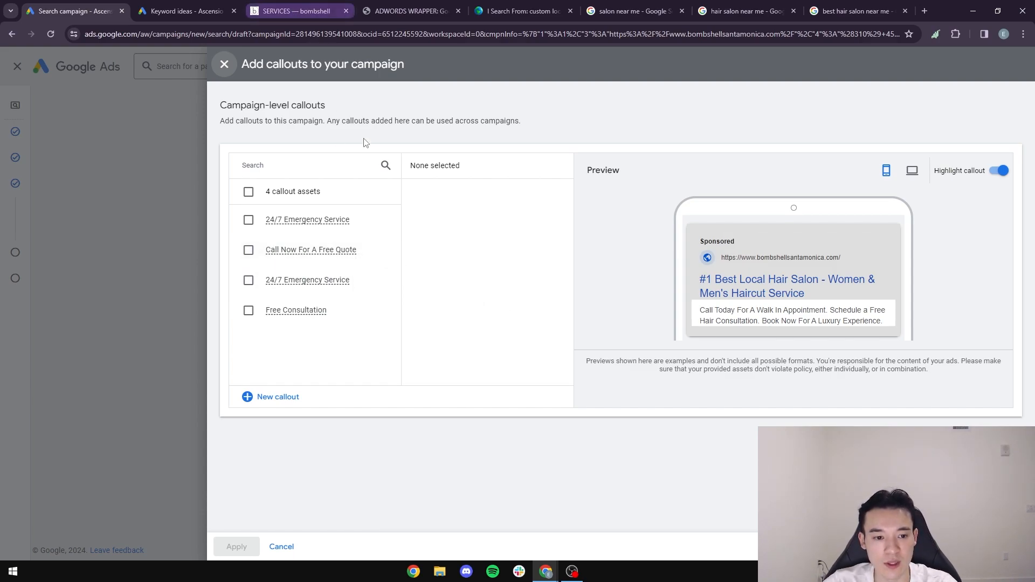
left_click(264, 7)
scroll(355, 355, "down", 1)
scroll(355, 355, "down", 20)
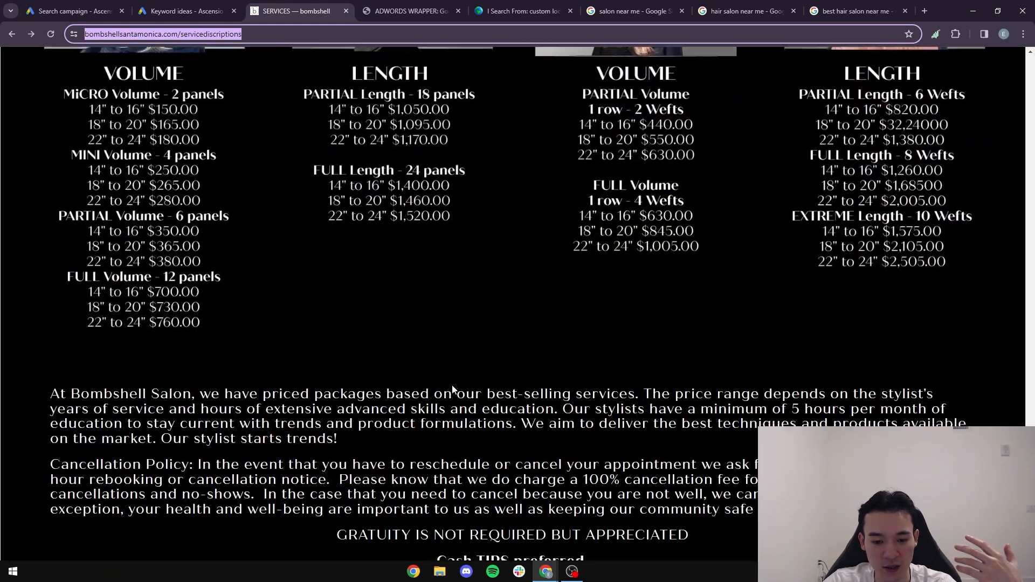
scroll(452, 385, "down", 6)
left_click_drag(636, 279, 509, 272)
left_click(514, 278)
left_click_drag(698, 281, 471, 272)
left_click(471, 272)
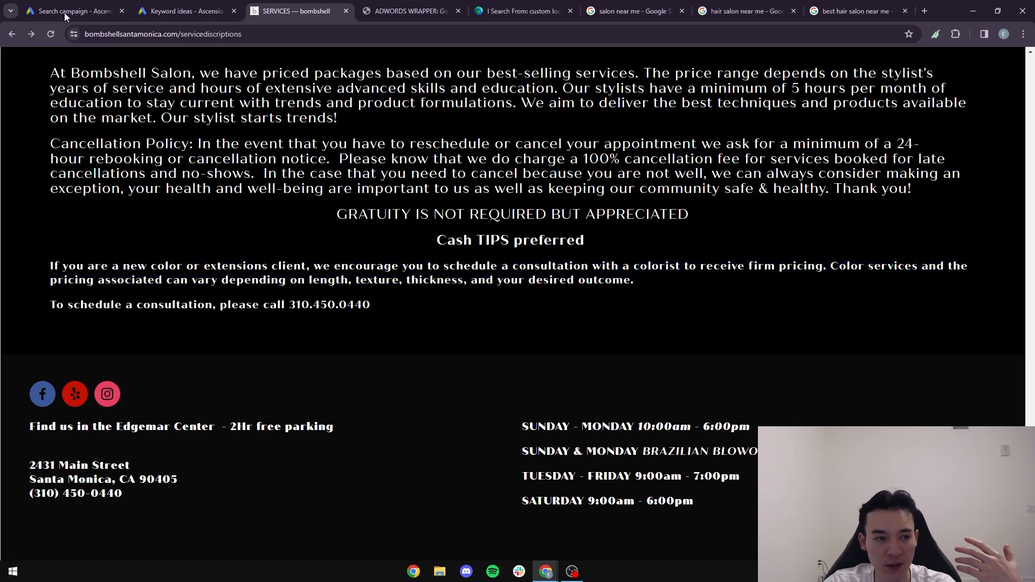
left_click(66, 15)
left_click(267, 402)
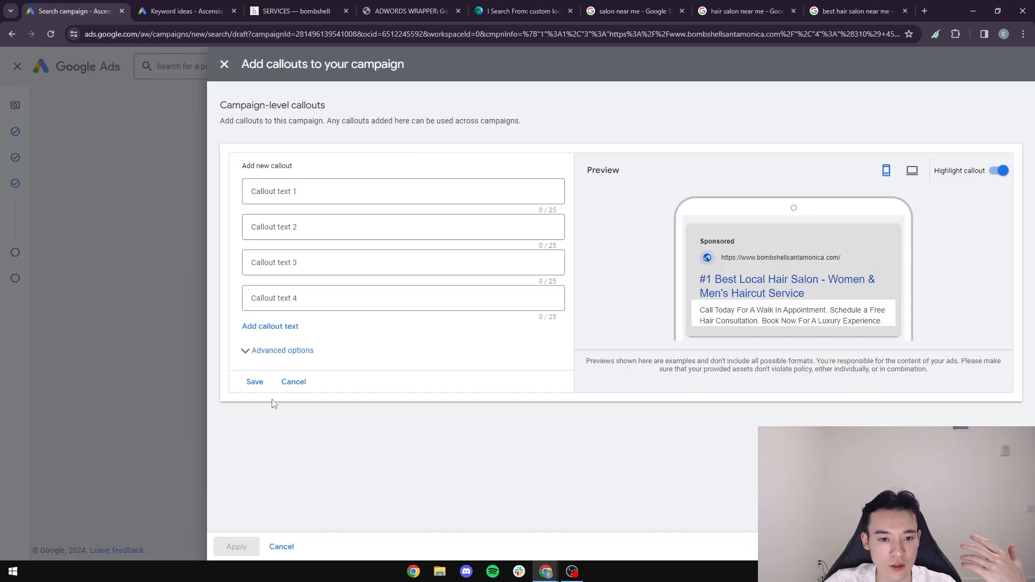
type("Ha")
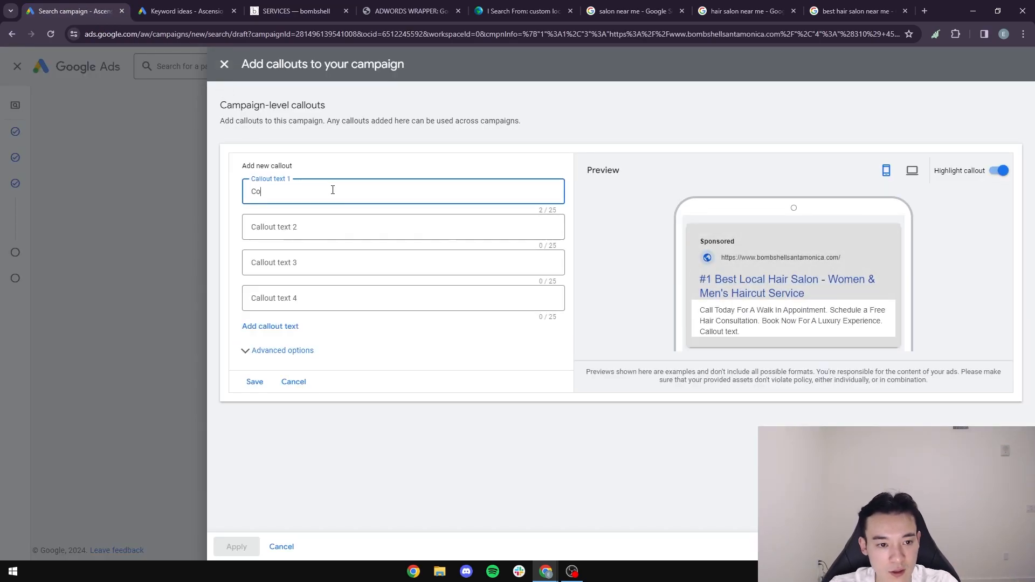
key("BackSpace")
key("BackSpace")
type("Schedule a")
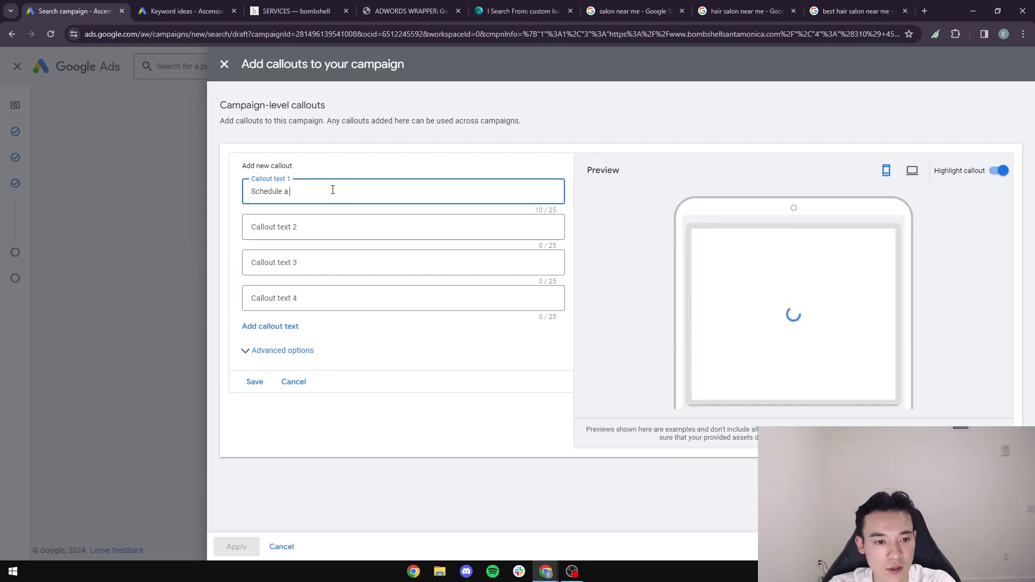
type(" cons")
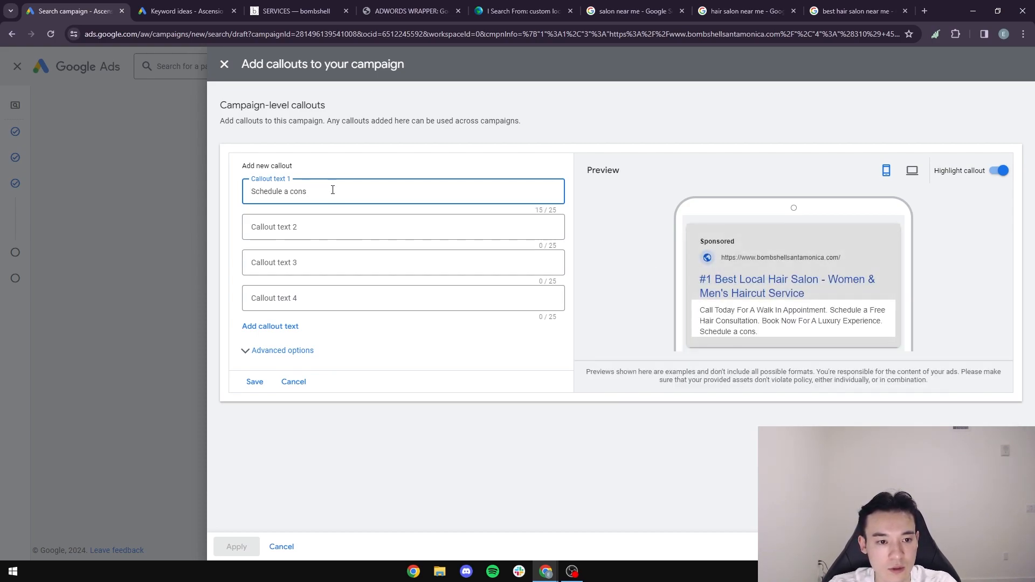
type("ultation for co")
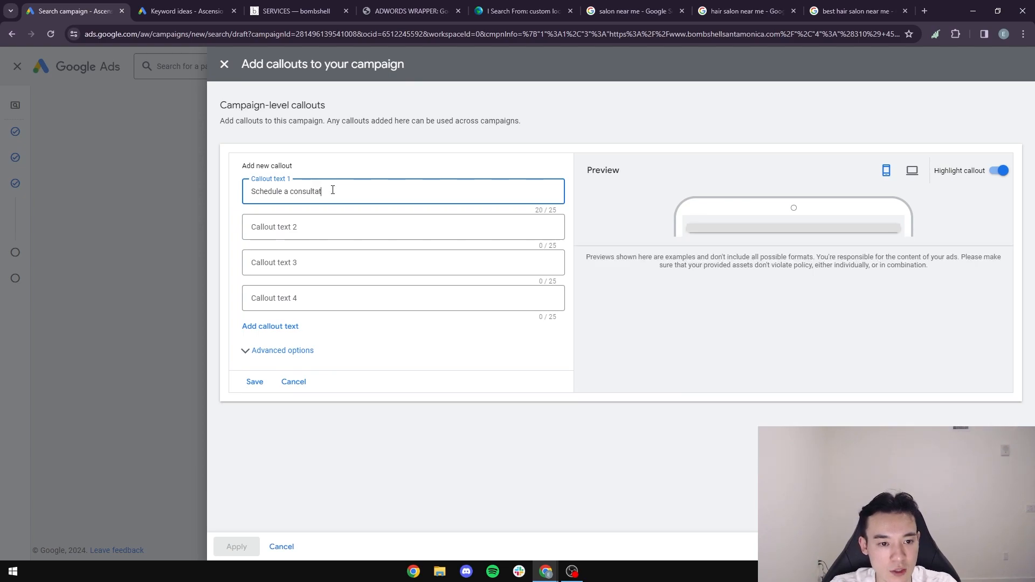
key("BackSpace")
key("BackSpace")
key("BackSpace")
key("BackSpace")
key("Tab")
type("for")
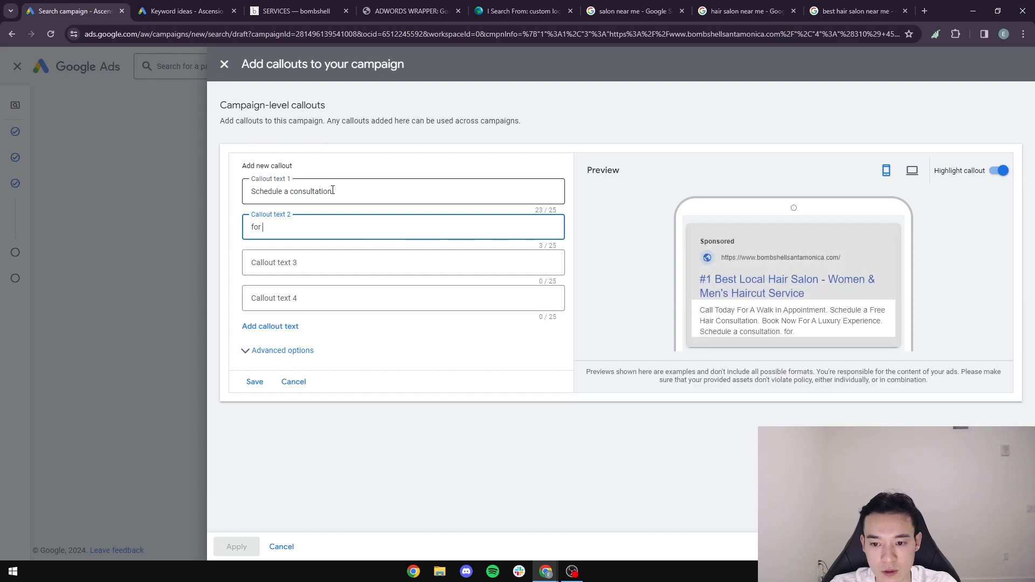
key("BackSpace")
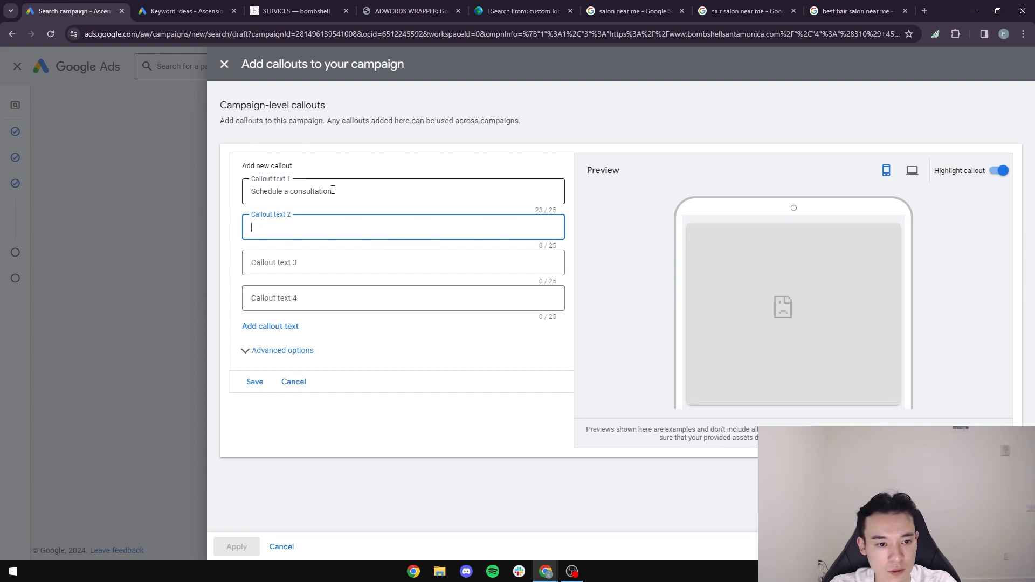
left_click_drag(339, 190, 132, 184)
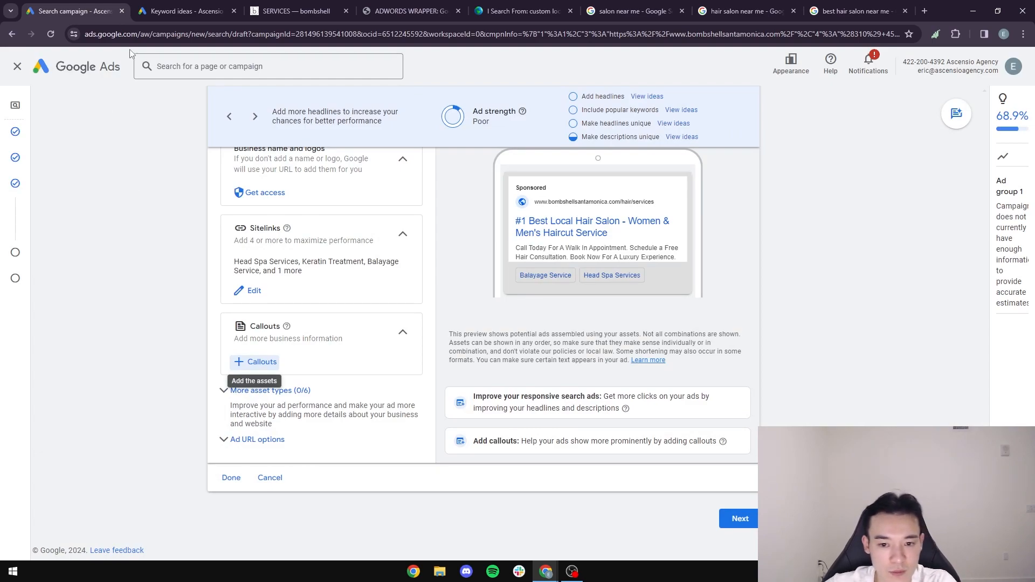
Look at the existing Free Consultation callout, then discard it and leave it unticked
left_click(255, 362)
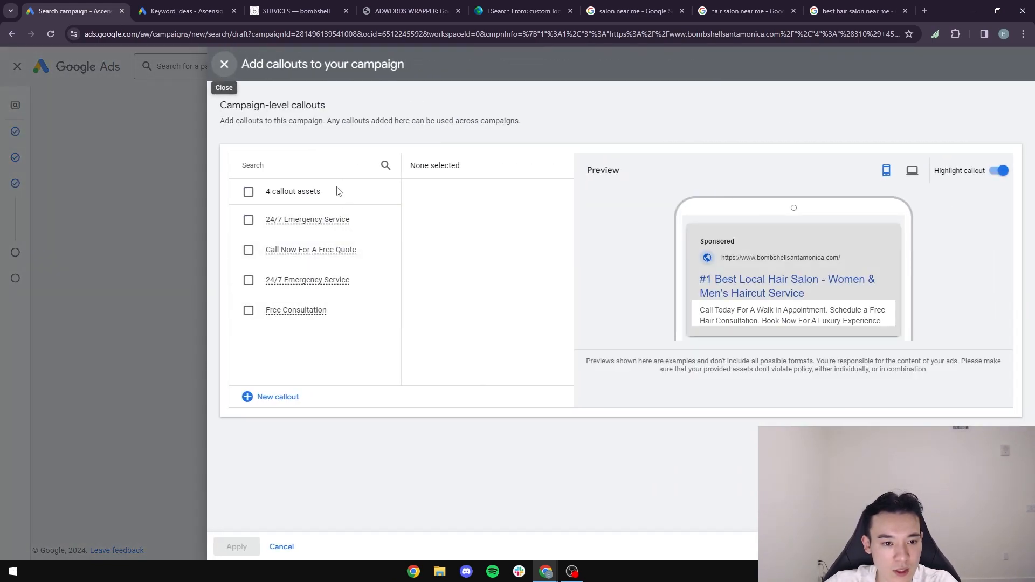
left_click(276, 312)
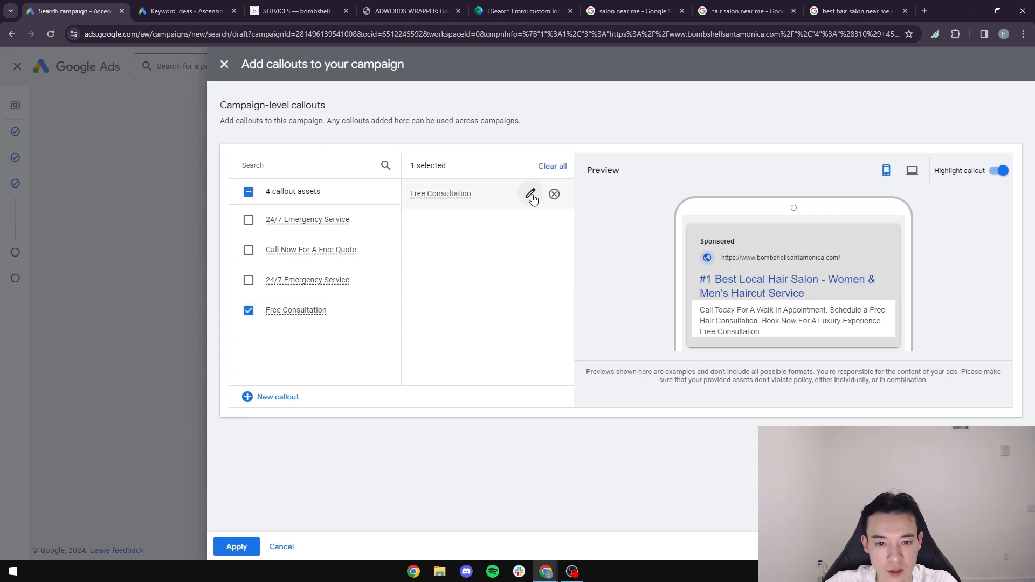
left_click(532, 195)
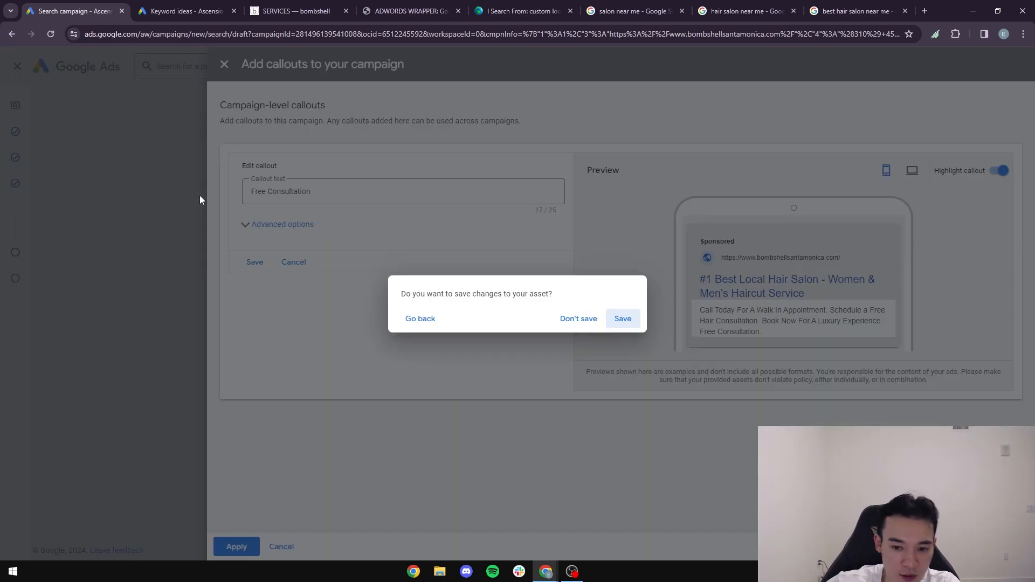
left_click(584, 320)
left_click(258, 361)
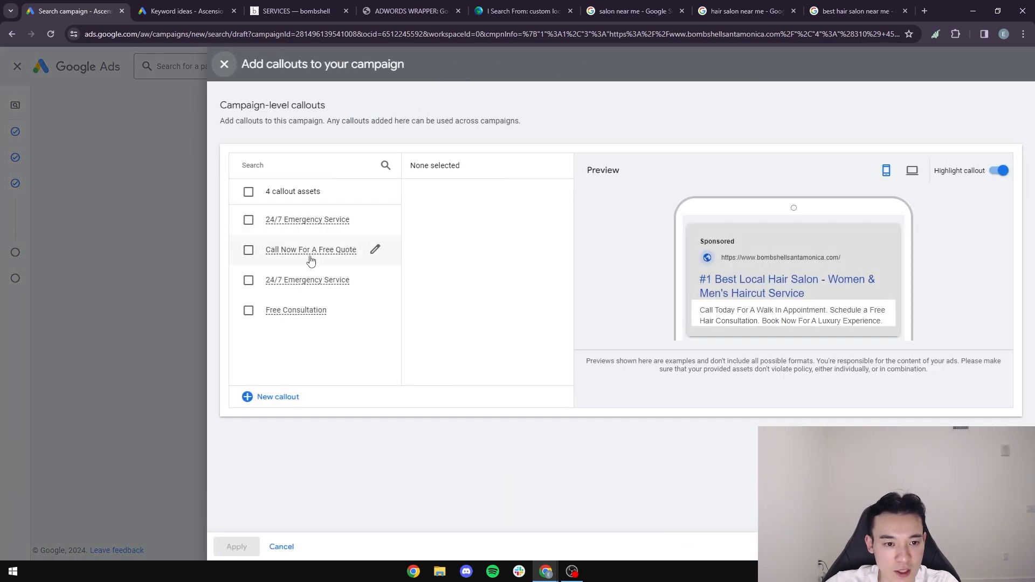
left_click(284, 313)
left_click(554, 194)
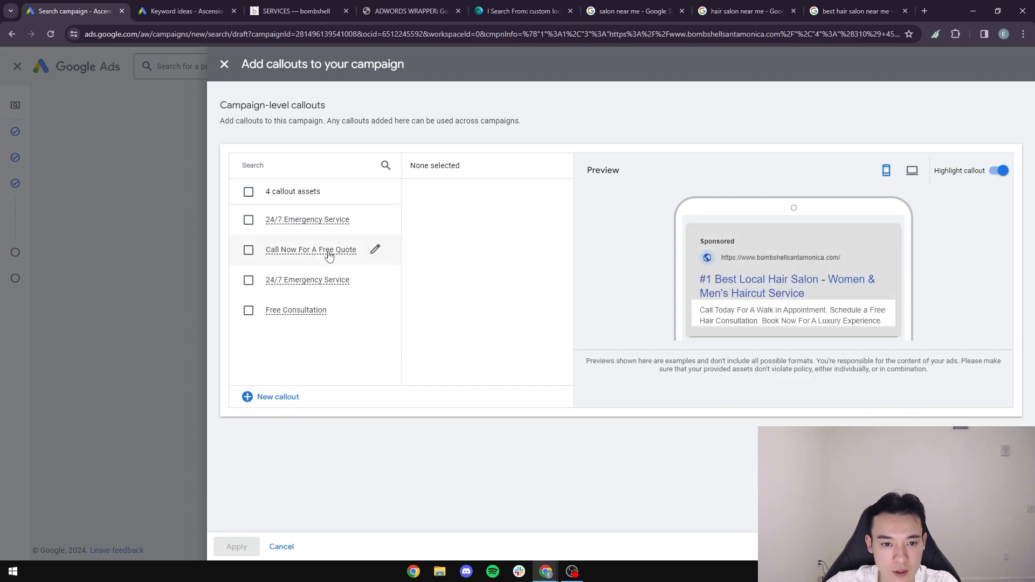
Create a new 'Call For Consultation' callout, save it and apply it to the ad
left_click(264, 397)
left_click(330, 194)
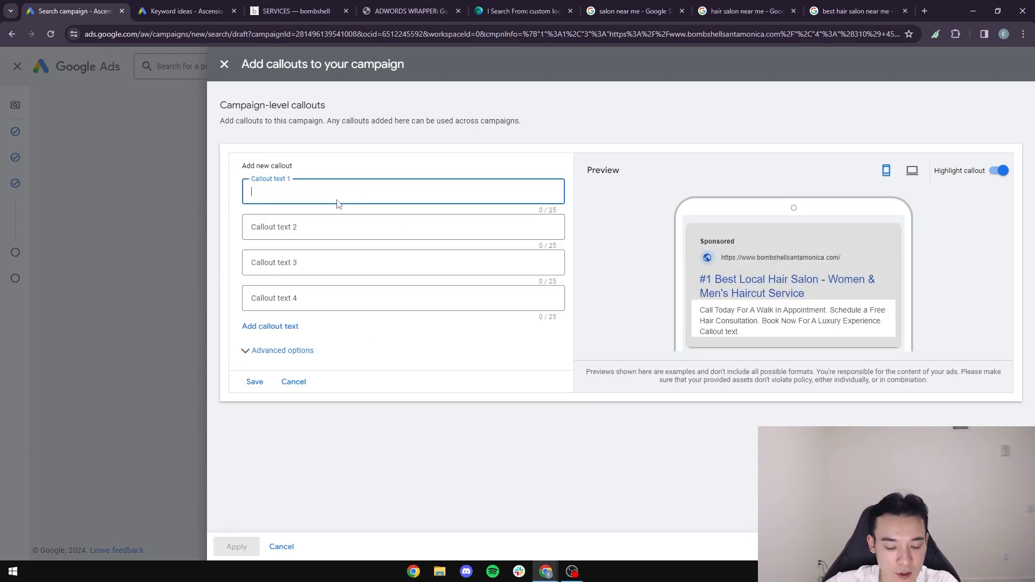
type("Book N")
key("BackSpace")
key("BackSpace")
key("BackSpace")
key("BackSpace")
key("BackSpace")
key("BackSpace")
type("Call")
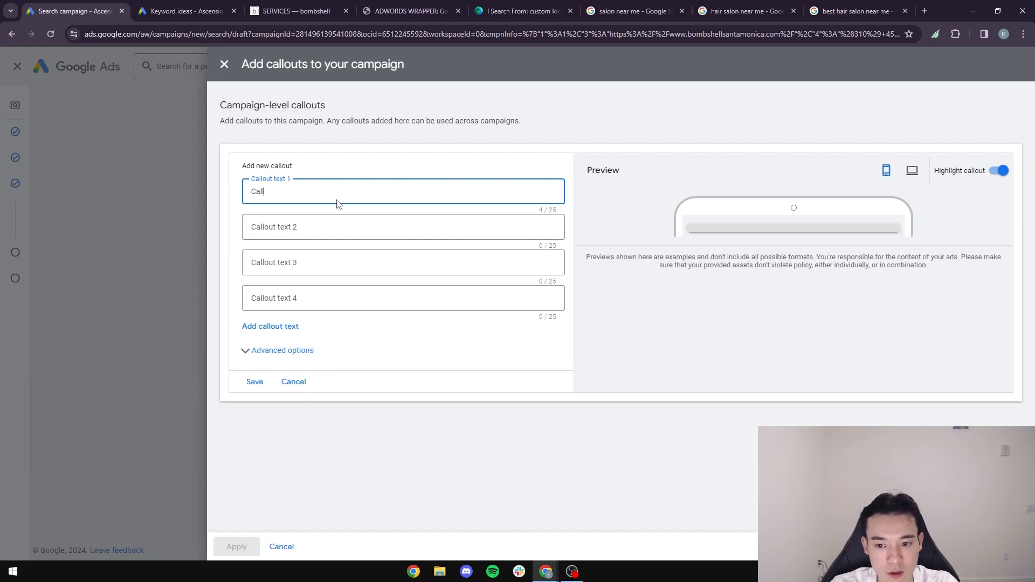
type(" For Consultation.")
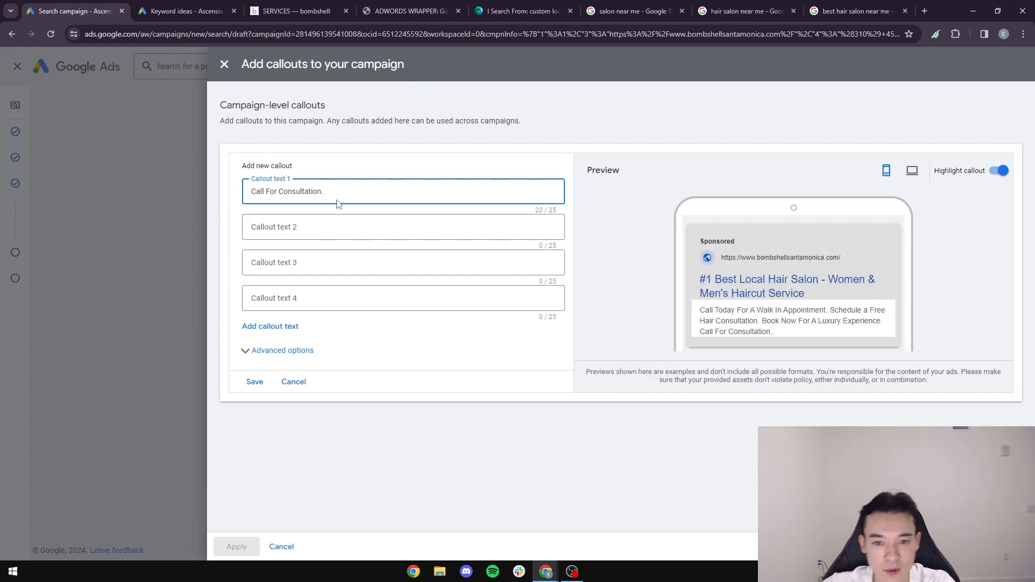
key("BackSpace")
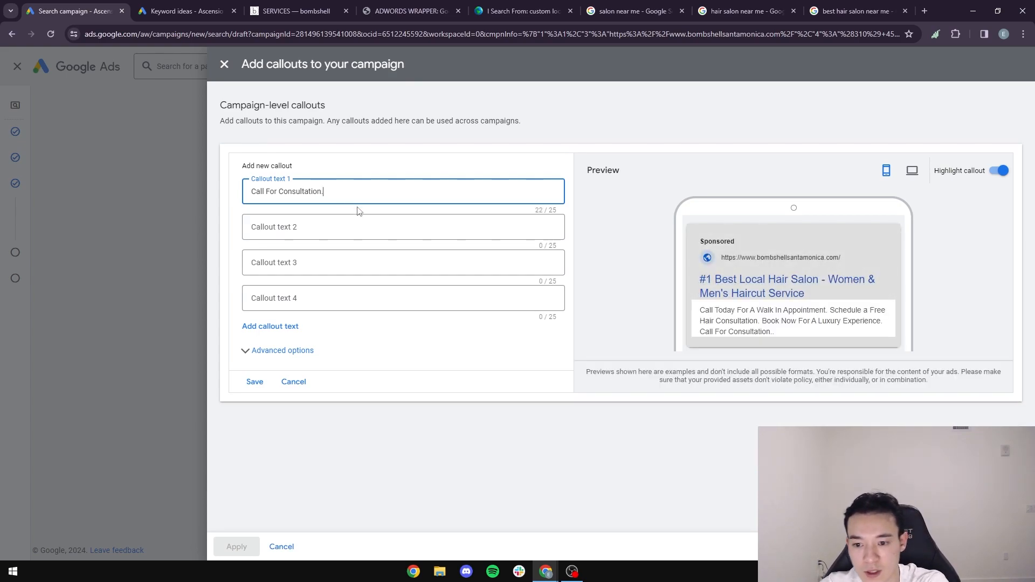
left_click(254, 381)
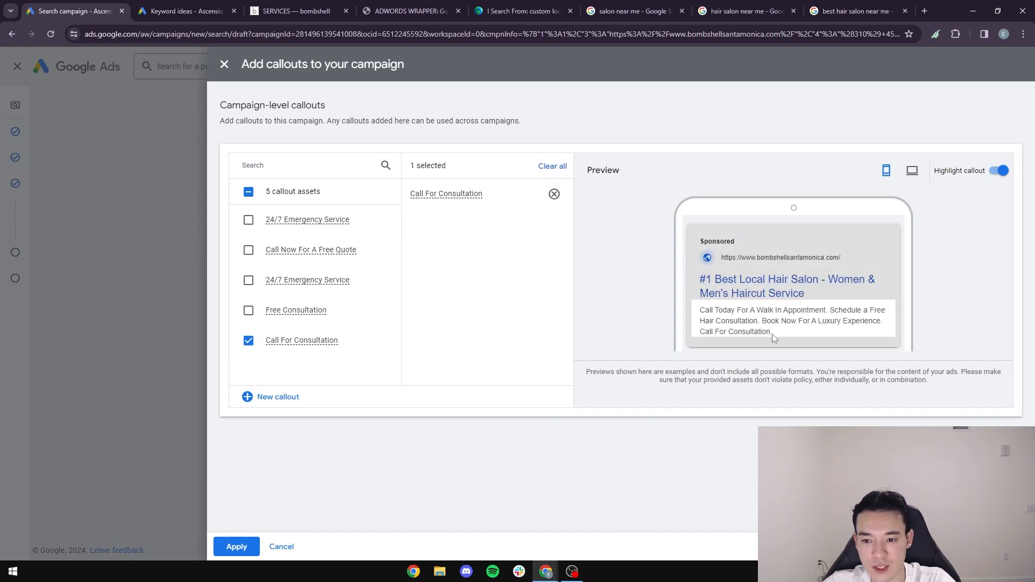
left_click(233, 547)
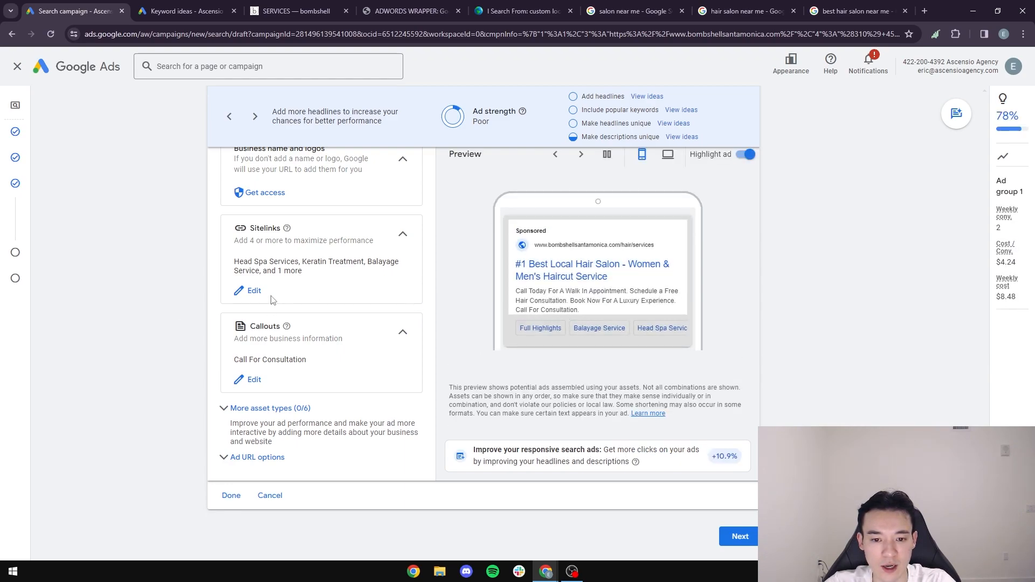
Finish editing the ad and return to the keywords list
scroll(263, 300, "down", 1)
left_click(231, 479)
scroll(139, 424, "up", 1)
scroll(139, 424, "up", 15)
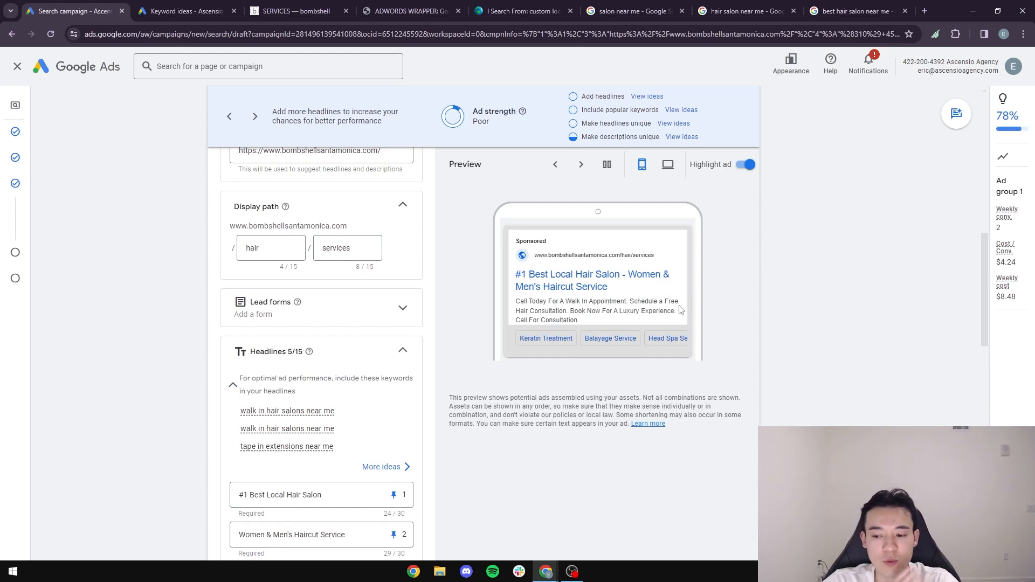
scroll(446, 336, "down", 15)
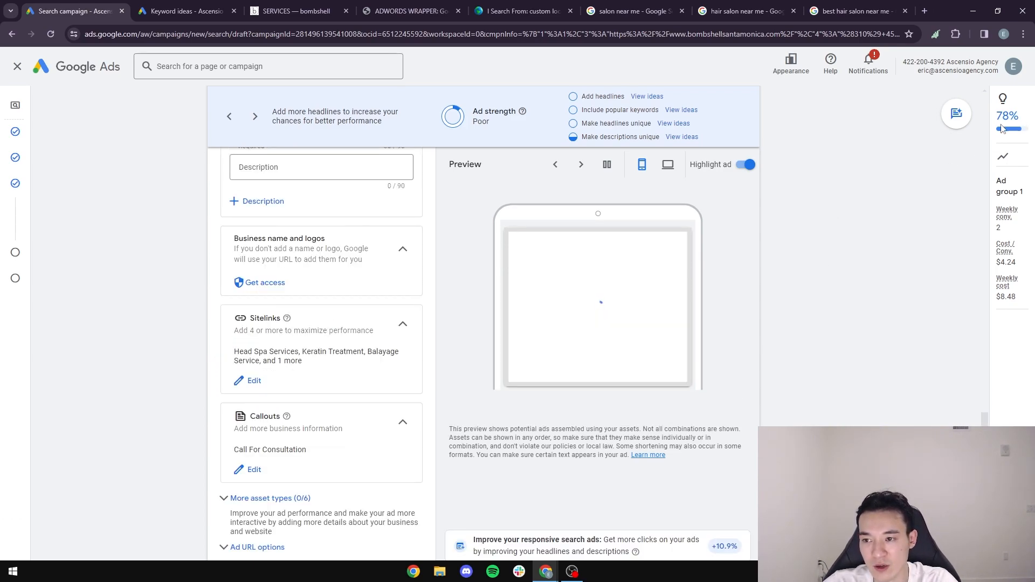
scroll(324, 335, "down", 2)
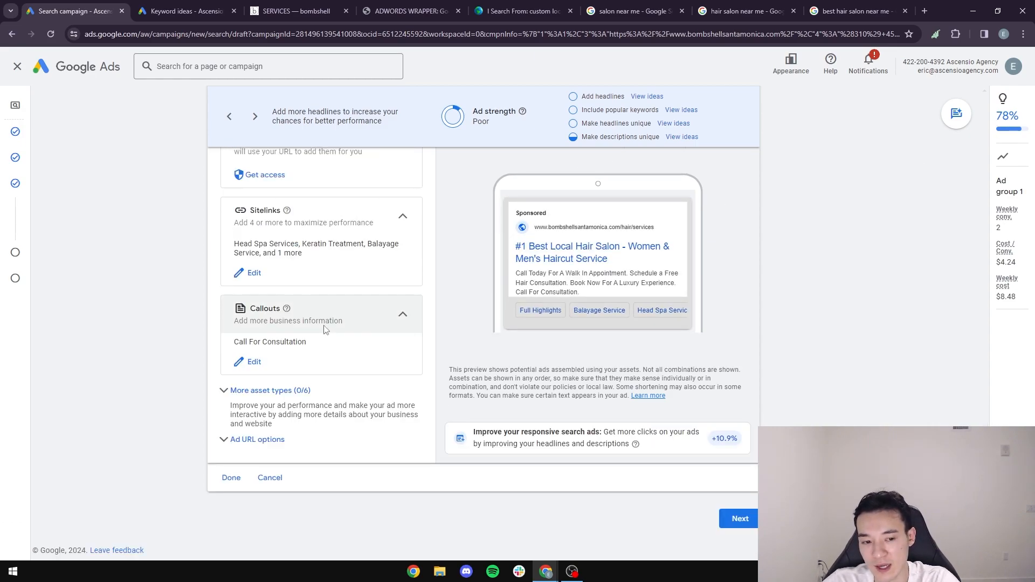
left_click(232, 478)
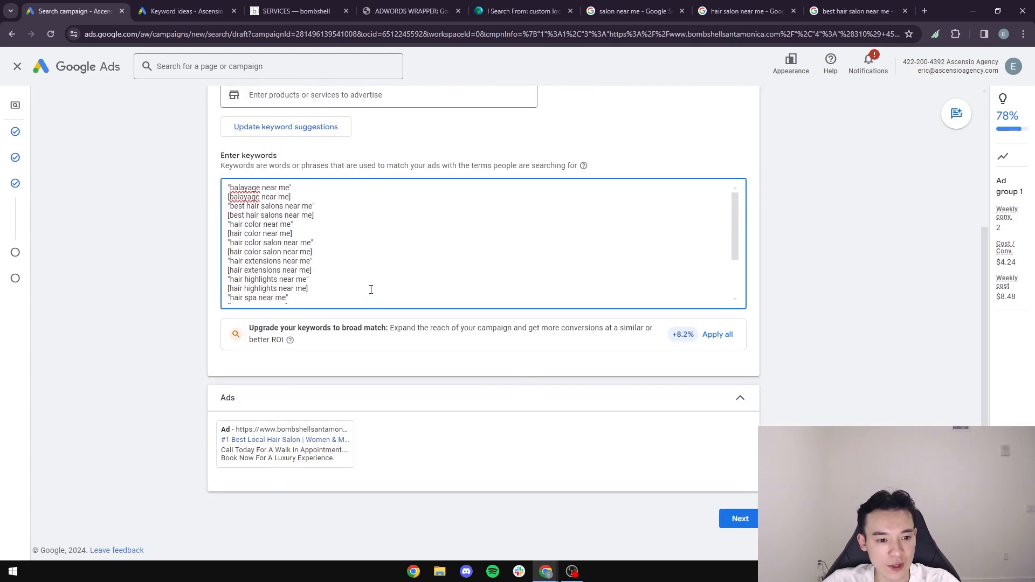
Review the keyword list and advance the setup to the Budget step
left_click_drag(377, 293, 228, 235)
left_click(274, 253)
left_click(738, 518)
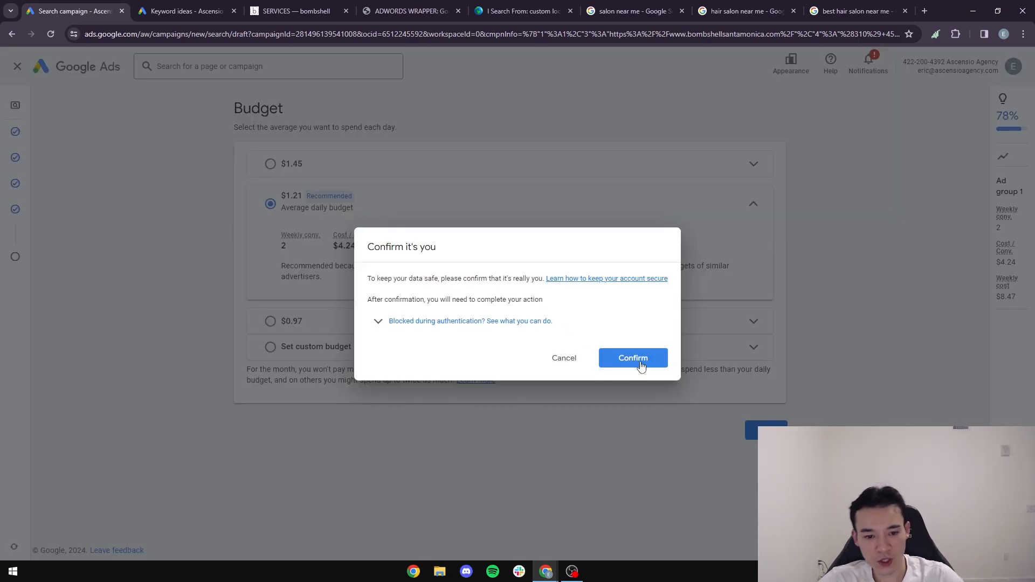
Verify identity with the 6-digit code sent by text message
left_click(641, 365)
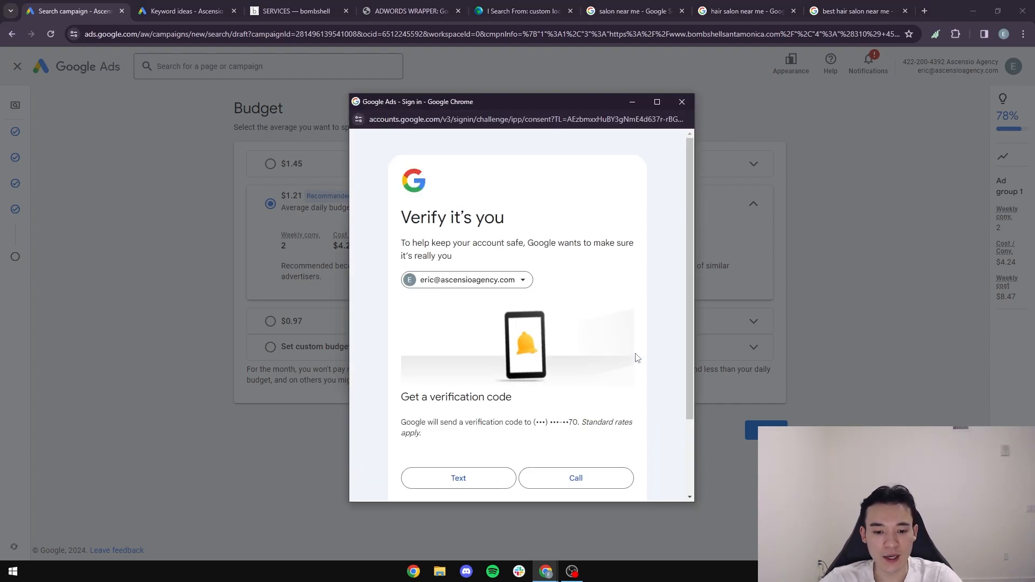
left_click(472, 478)
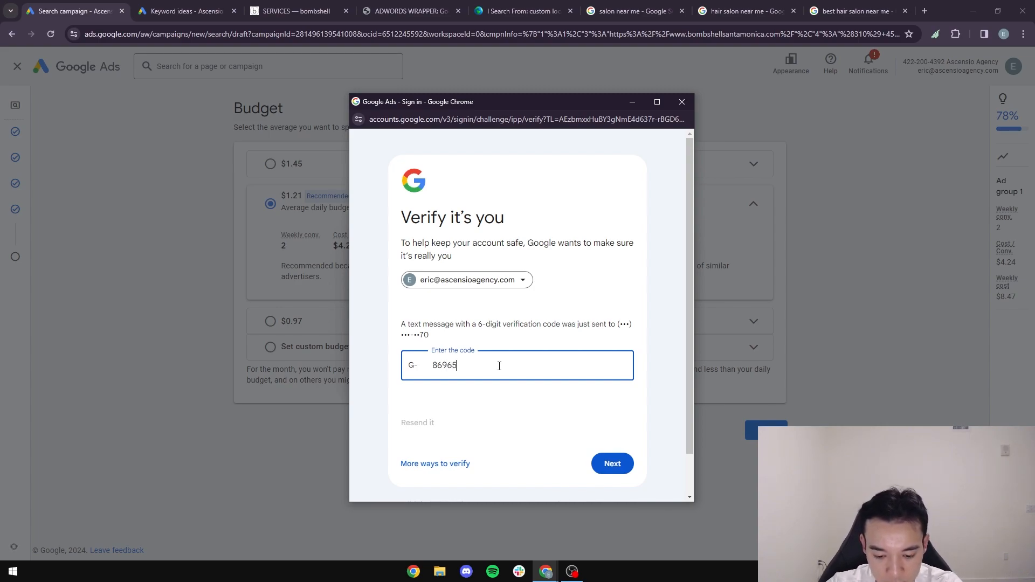
left_click(621, 464)
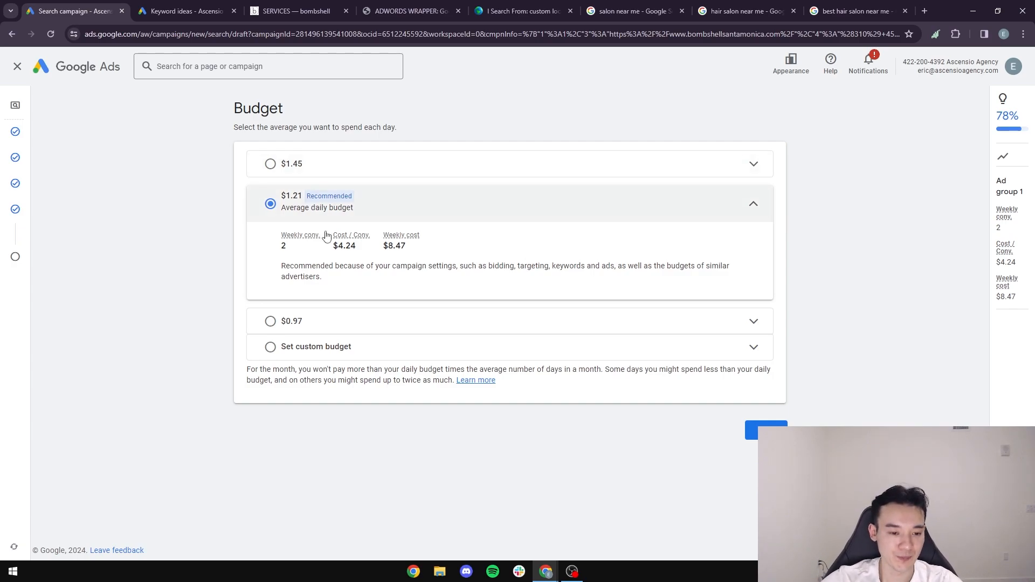
Replace the $1.21 recommendation with a custom $70.00 average daily budget
left_click(392, 349)
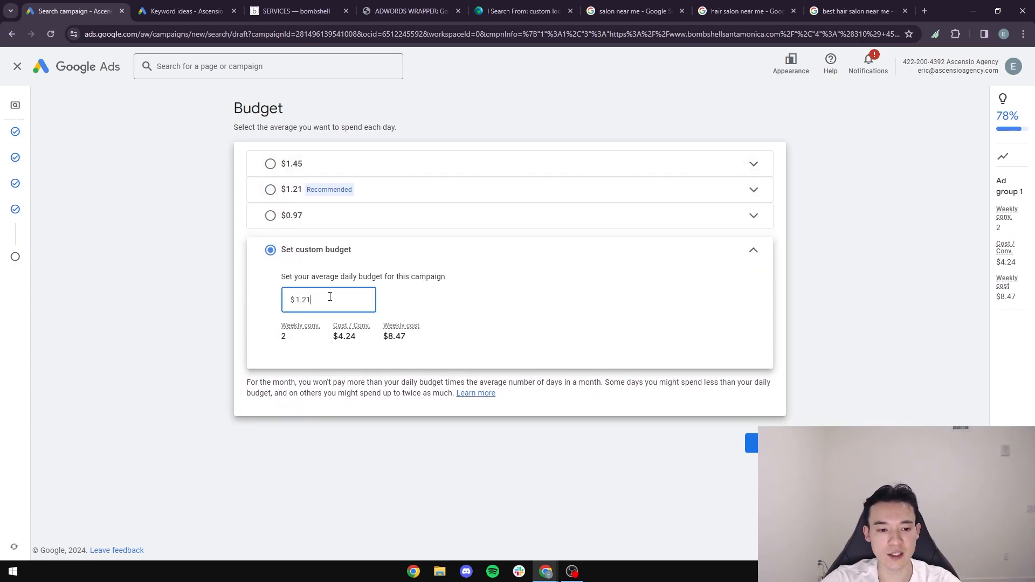
left_click_drag(343, 296, 256, 312)
key("BackSpace")
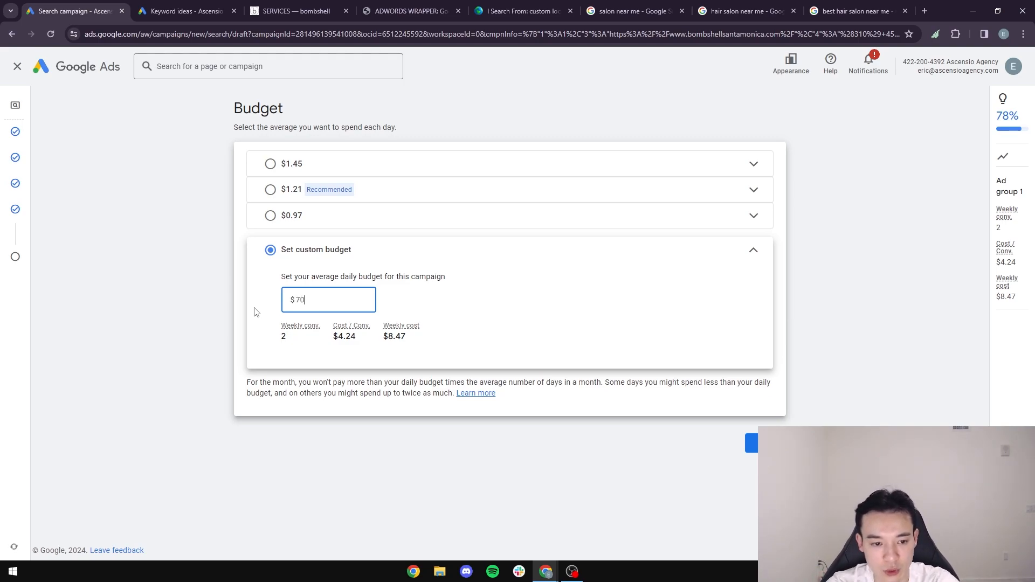
left_click(553, 311)
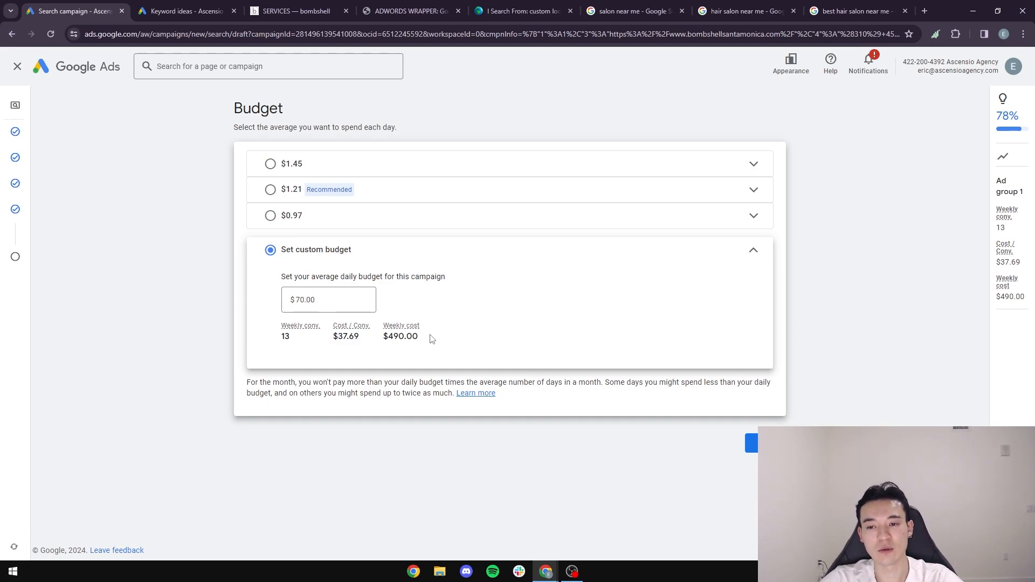
left_click_drag(320, 301, 236, 304)
left_click(299, 300)
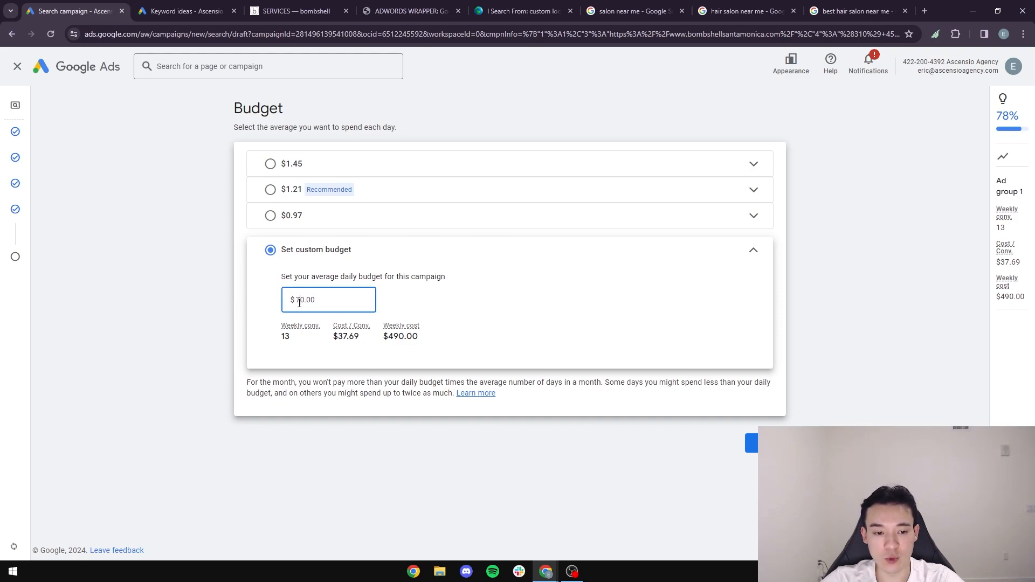
left_click(280, 6)
scroll(535, 358, "up", 10)
scroll(657, 295, "down", 2)
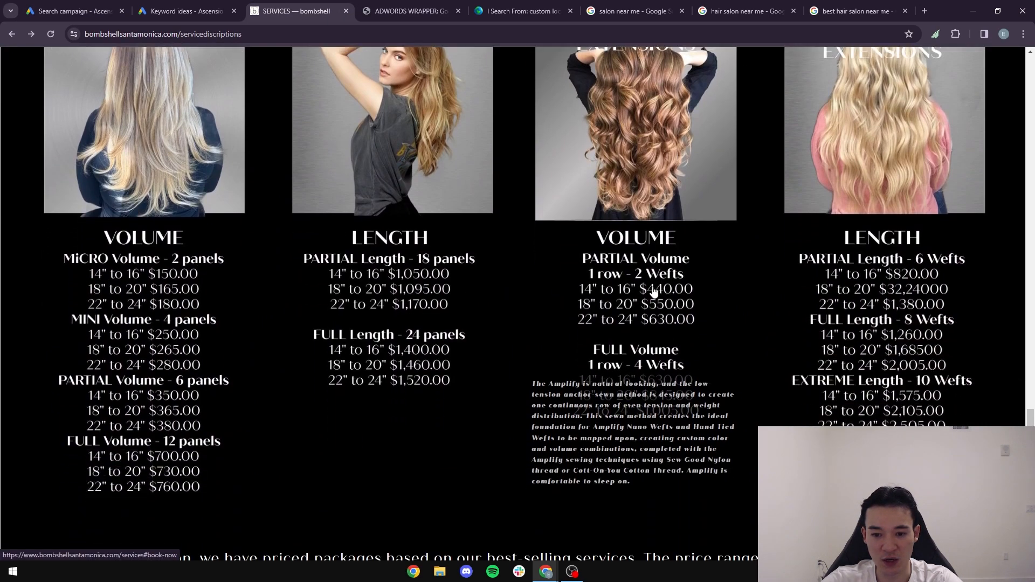
scroll(908, 300, "up", 1)
scroll(908, 300, "up", 13)
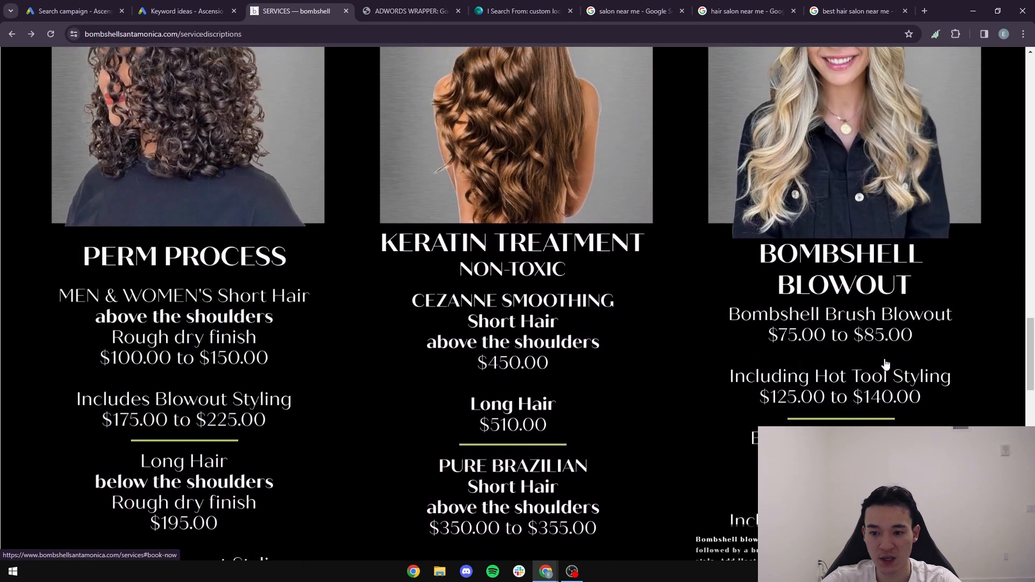
scroll(886, 364, "up", 1)
left_click(168, 11)
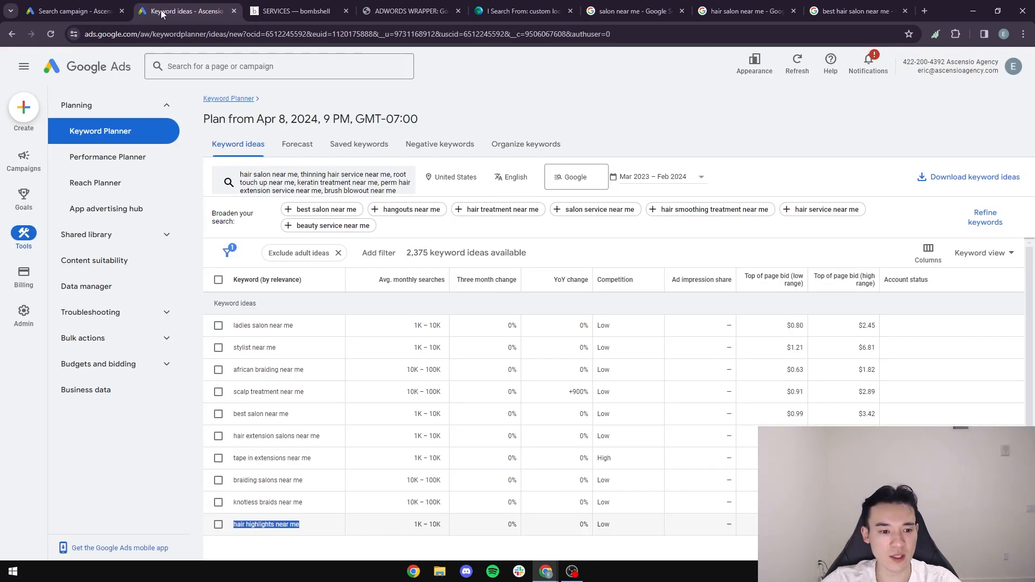
left_click(75, 12)
left_click_drag(332, 301, 255, 306)
left_click(213, 306)
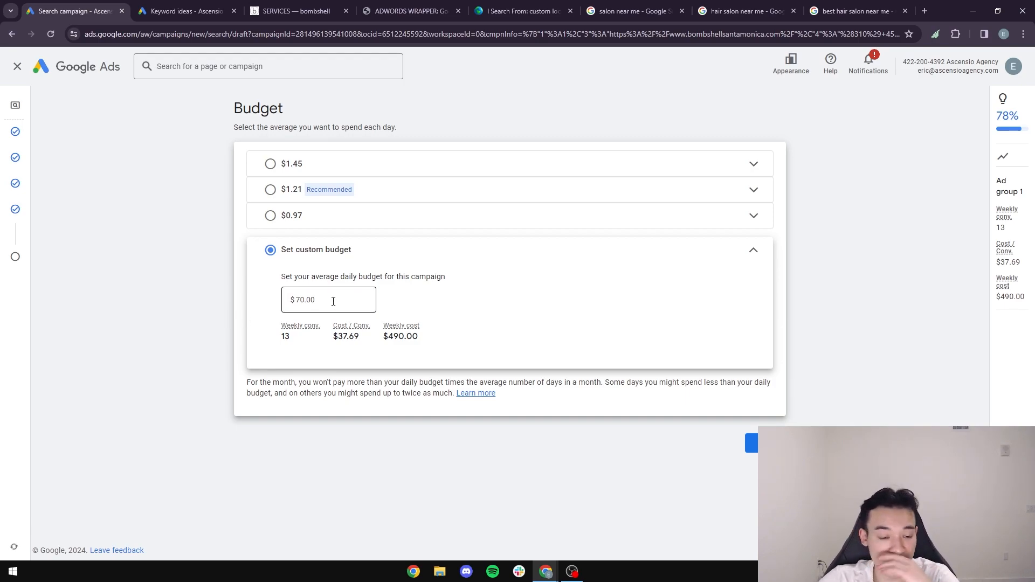
Continue past the $70.00/day budget and scroll through the ready-to-publish review summary
left_click_drag(333, 301, 301, 301)
left_click(227, 302)
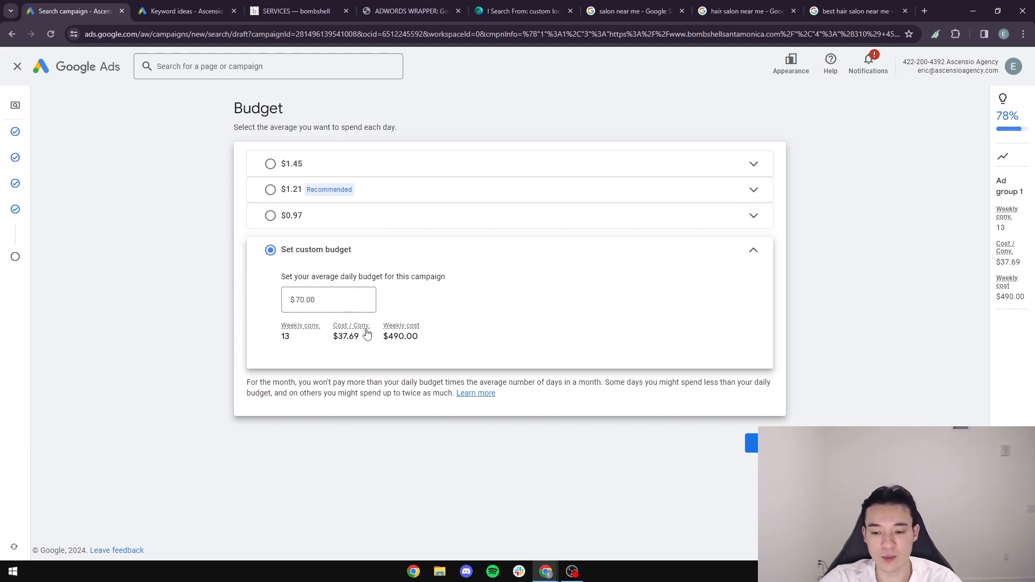
left_click(751, 444)
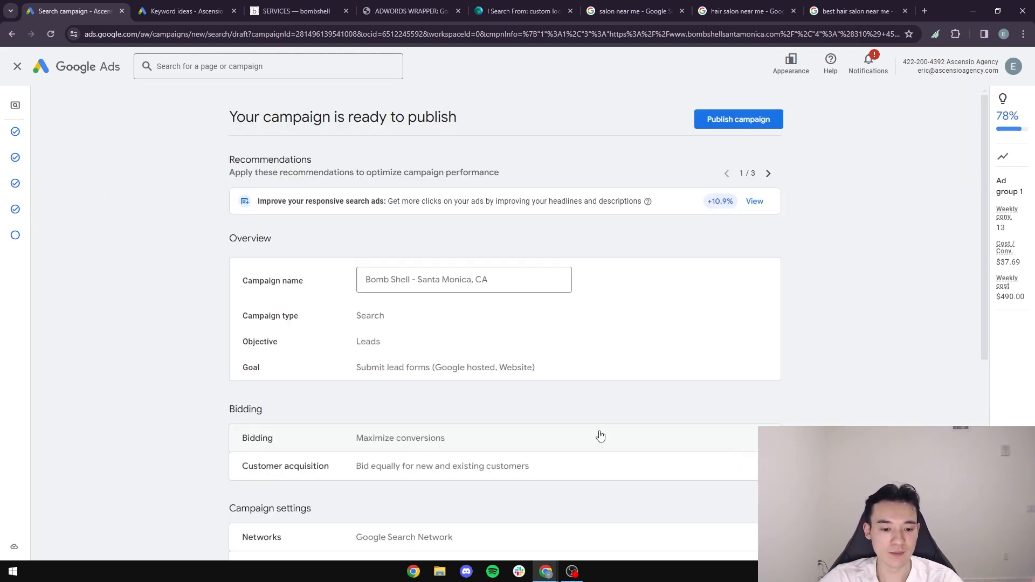
scroll(361, 302, "down", 1)
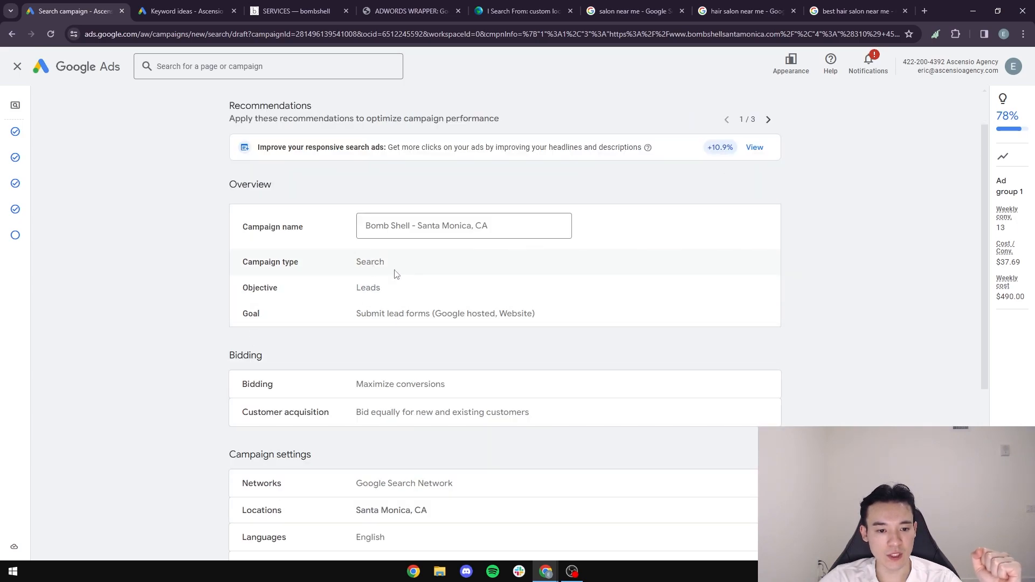
scroll(468, 335, "down", 3)
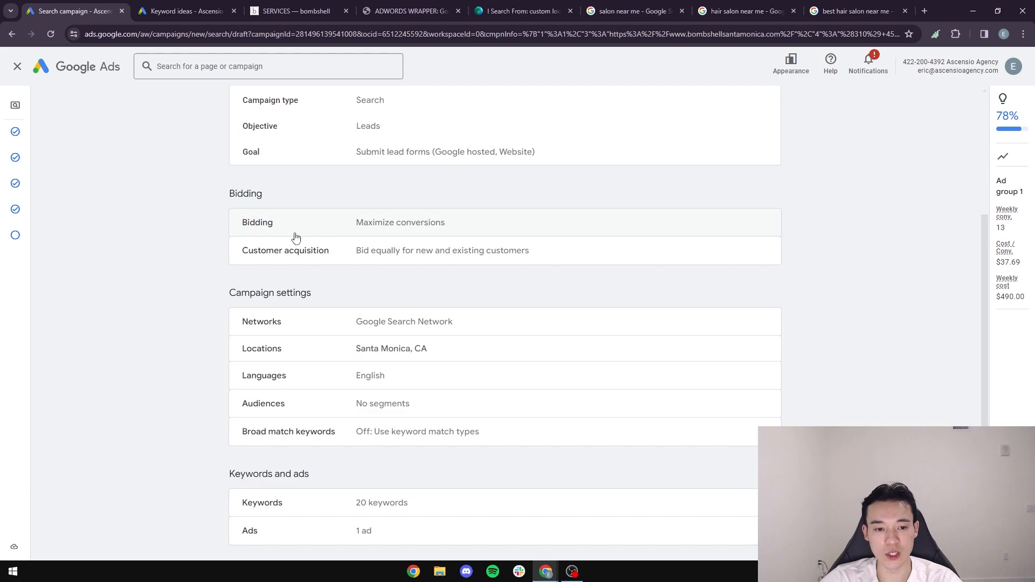
scroll(488, 267, "down", 2)
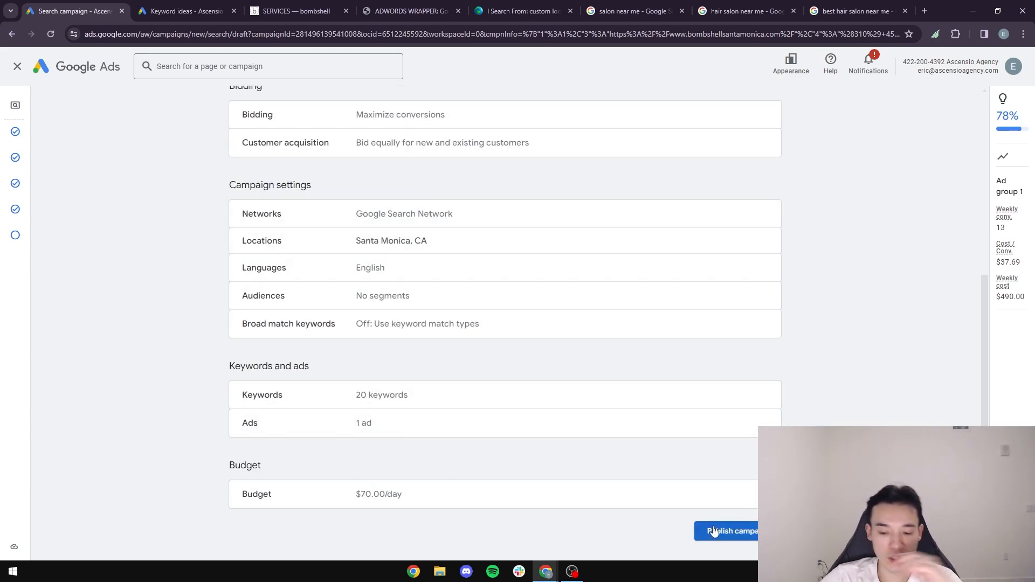
Publish the Bomb Shell - Santa Monica, CA campaign and show the campaigns list
left_click(749, 534)
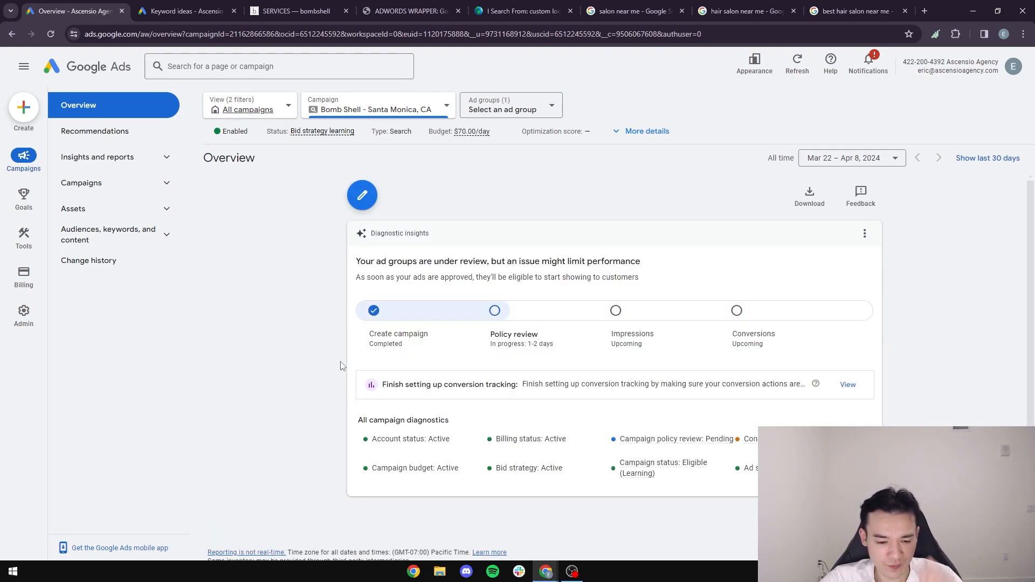
scroll(324, 361, "down", 4)
left_click(126, 188)
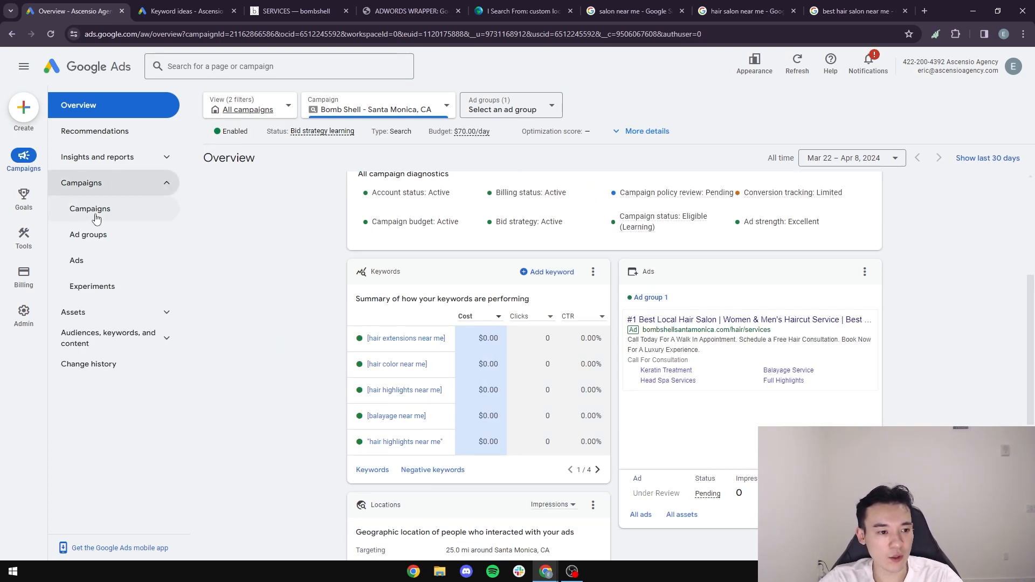
left_click(75, 209)
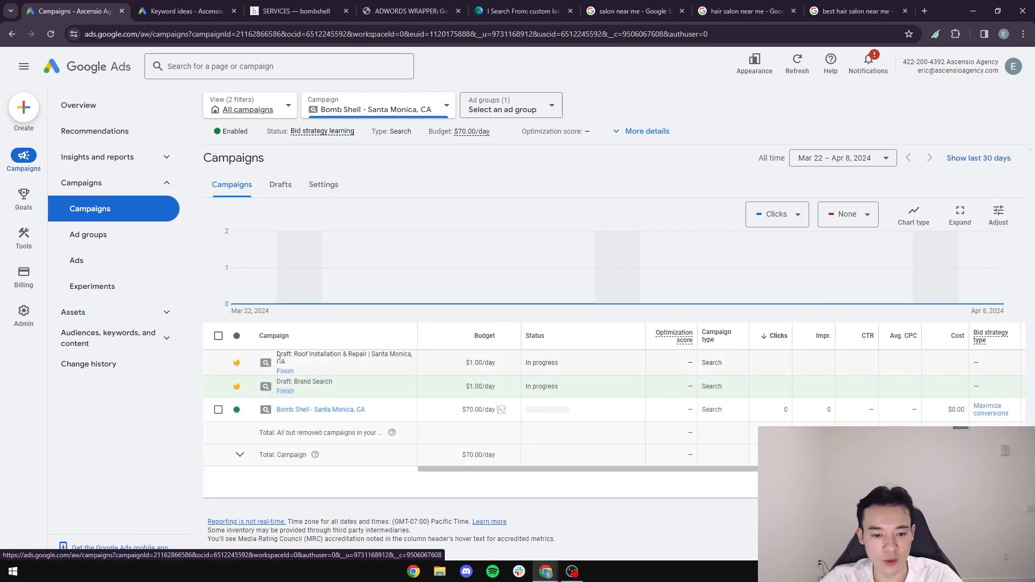
Set the Bomb Shell - Santa Monica, CA campaign's status to Paused
left_click(240, 443)
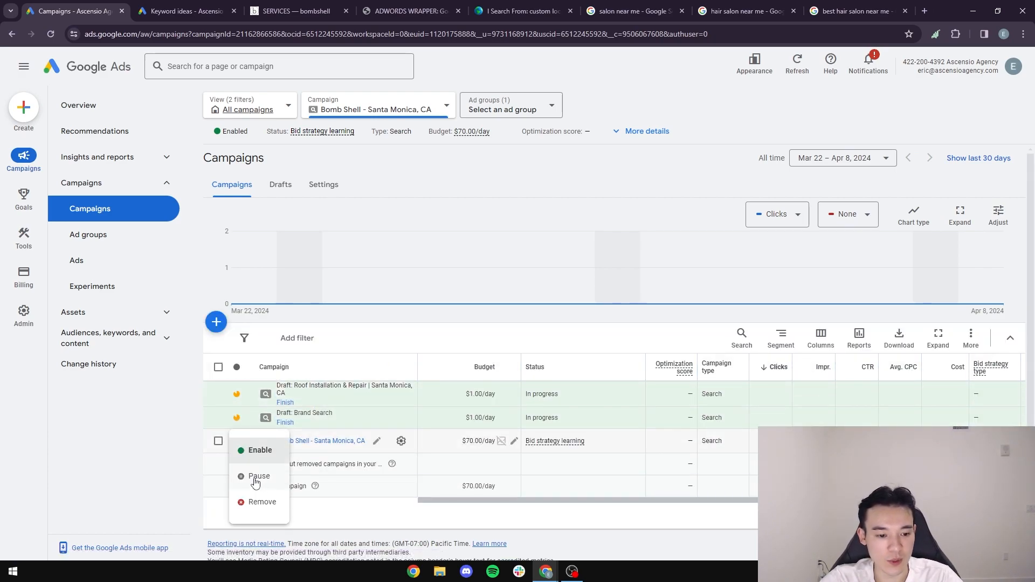
left_click(258, 477)
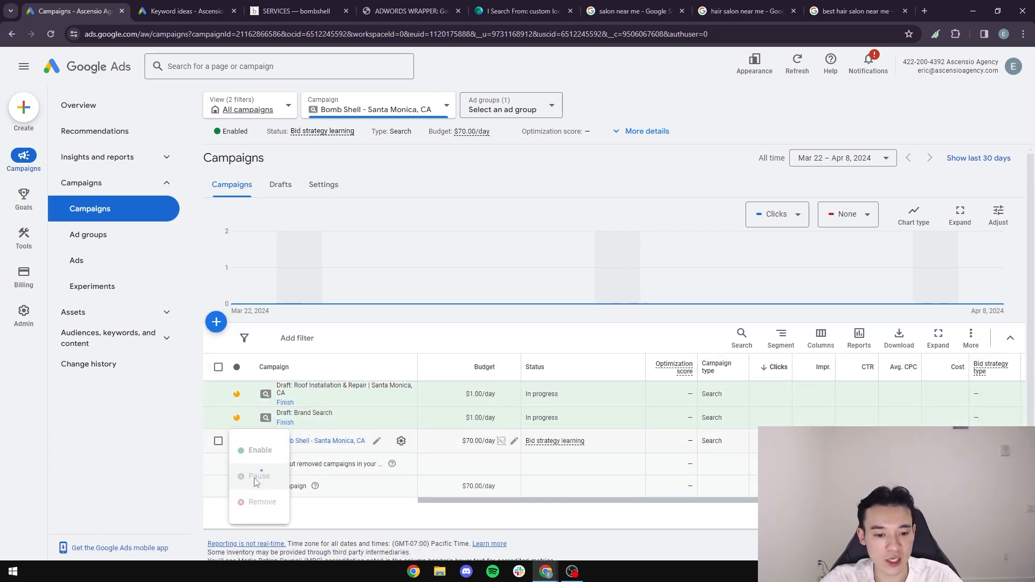
Open the Bomb Shell campaign's bidding settings and set the bid strategy to Manual CPC
left_click(402, 443)
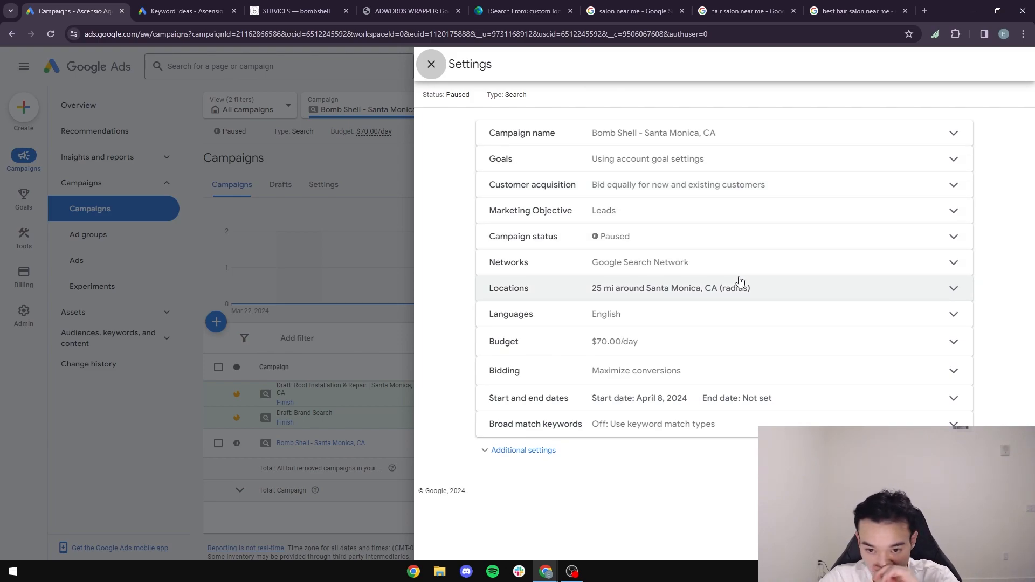
left_click(627, 378)
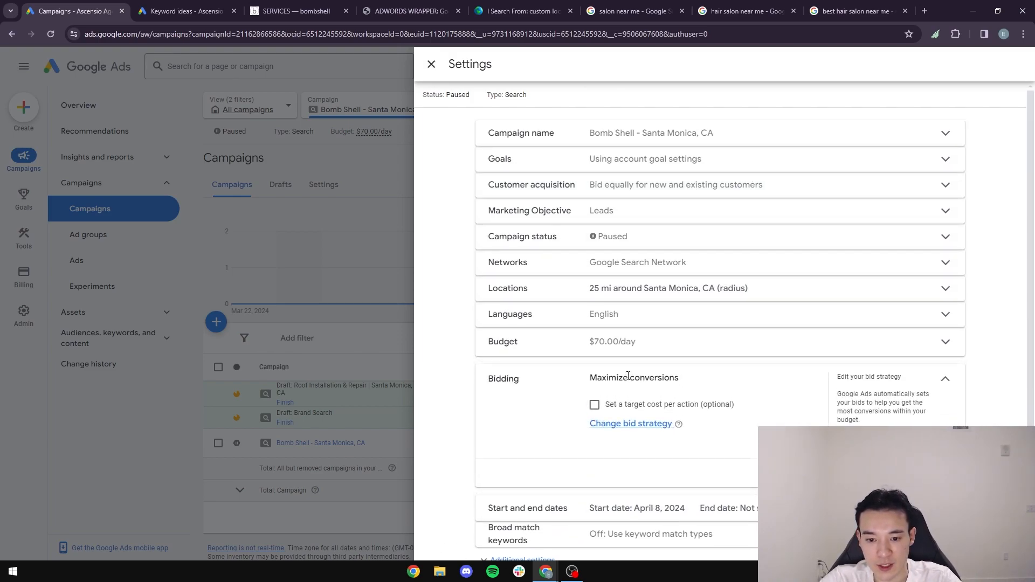
scroll(628, 377, "down", 1)
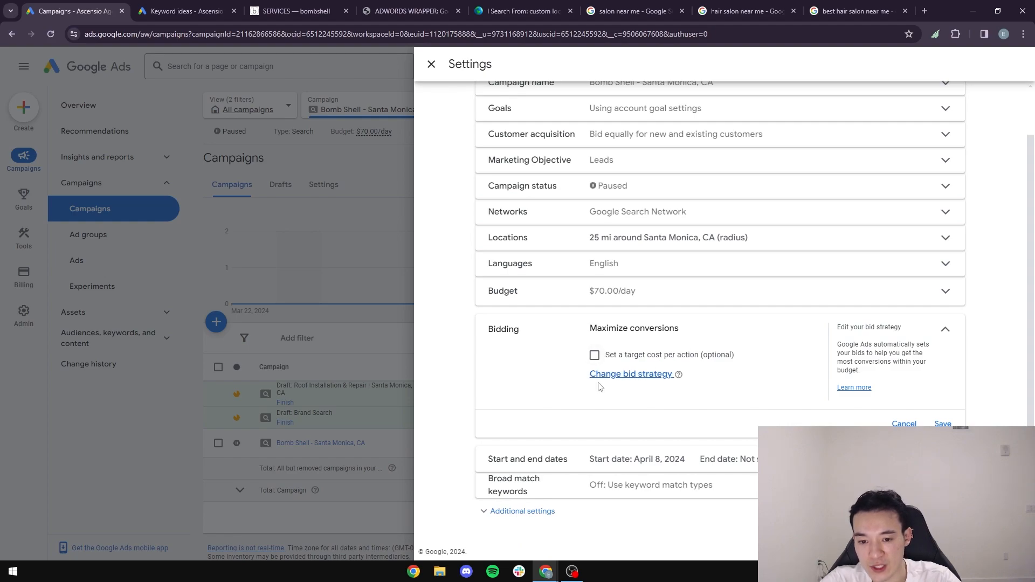
left_click(631, 380)
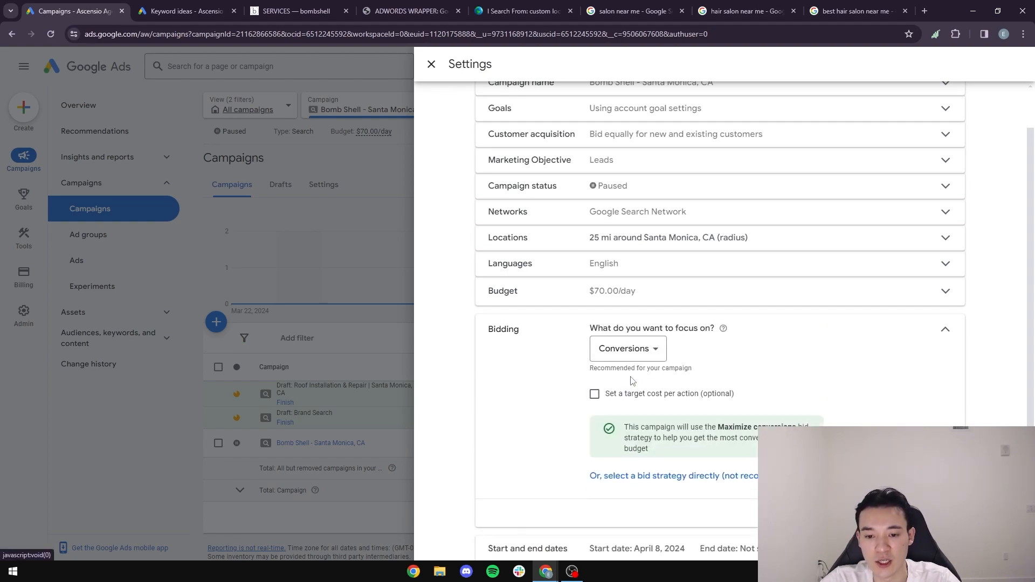
scroll(711, 407, "down", 2)
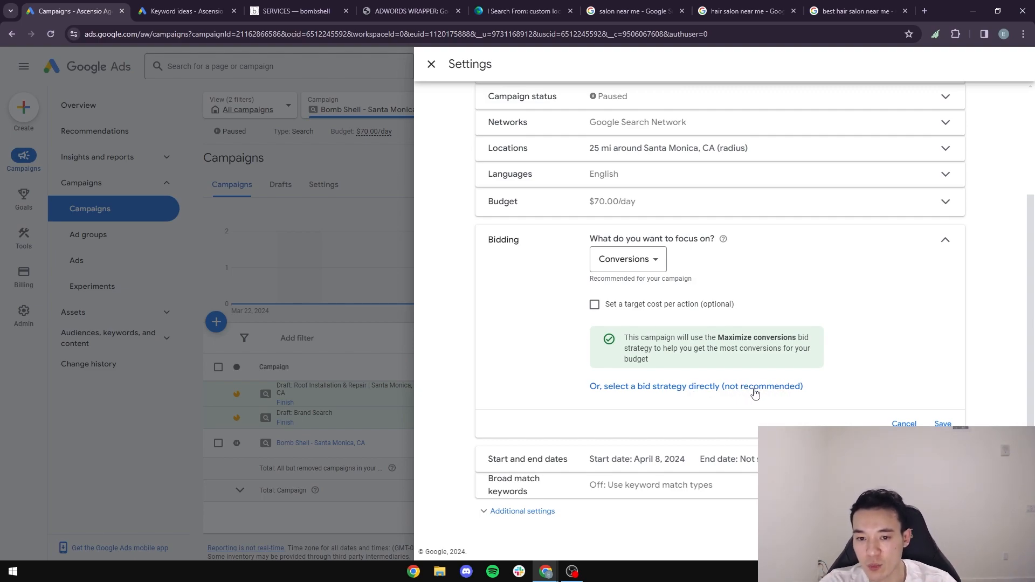
left_click(654, 260)
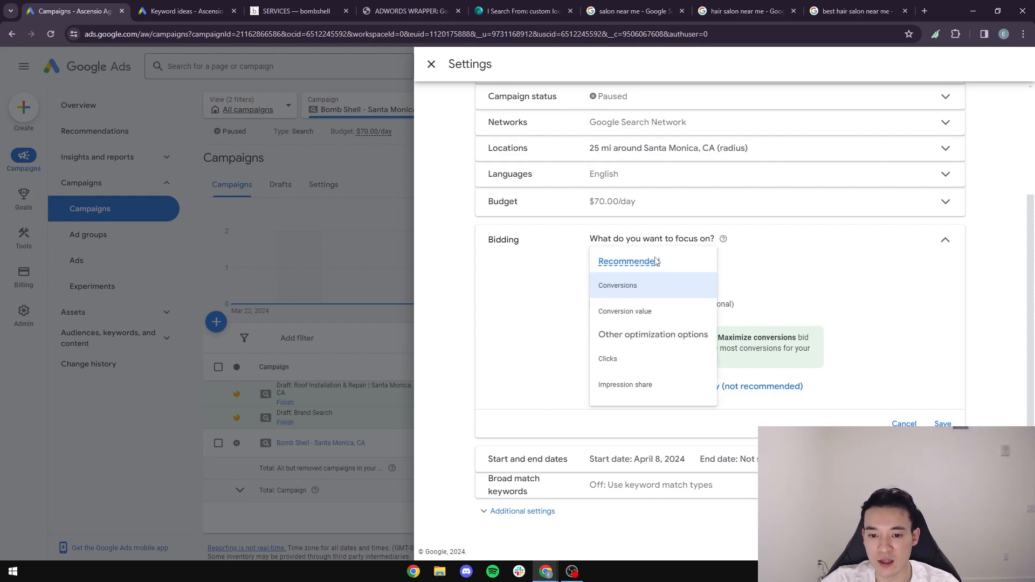
left_click(793, 290)
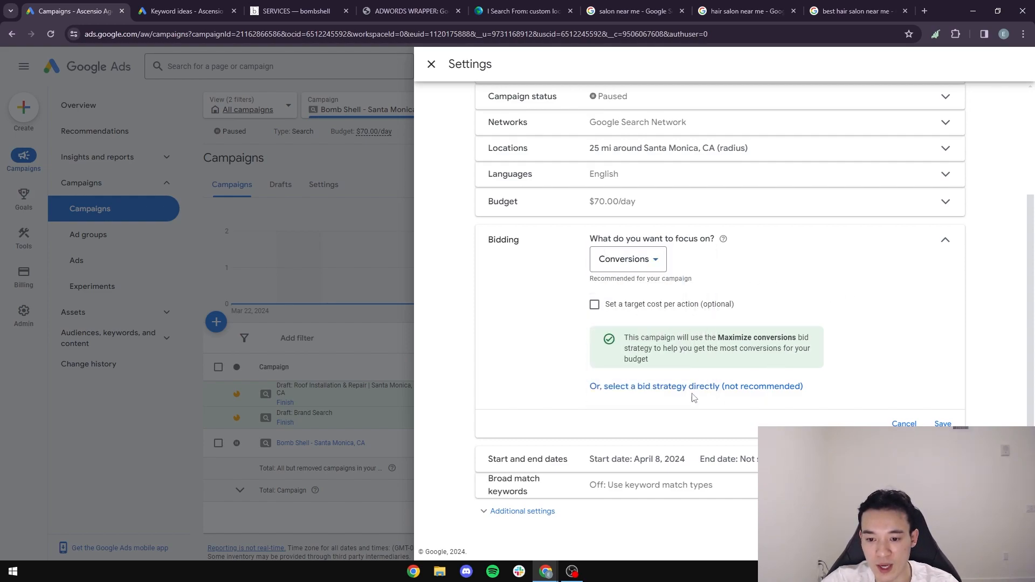
left_click(701, 387)
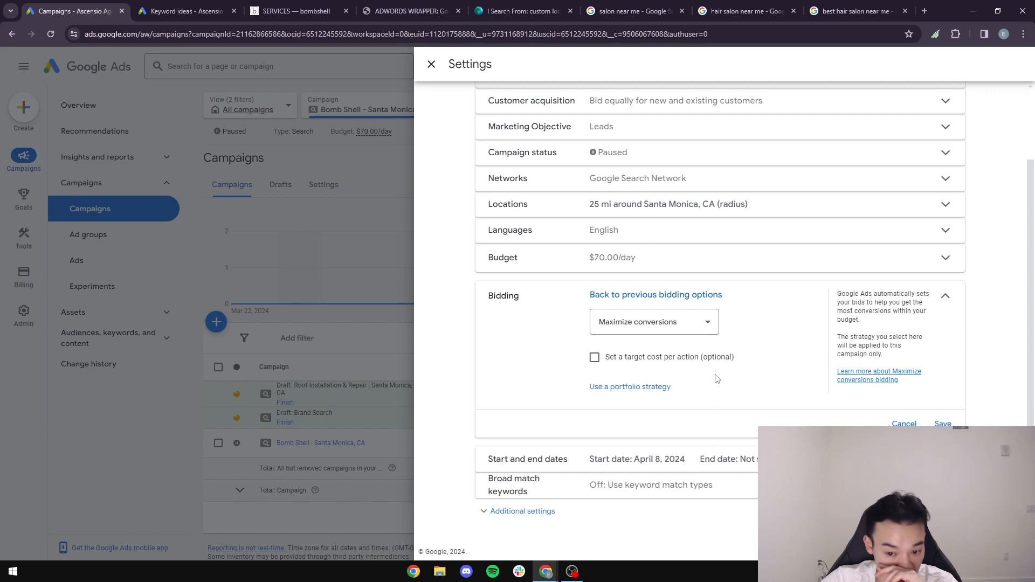
left_click(705, 321)
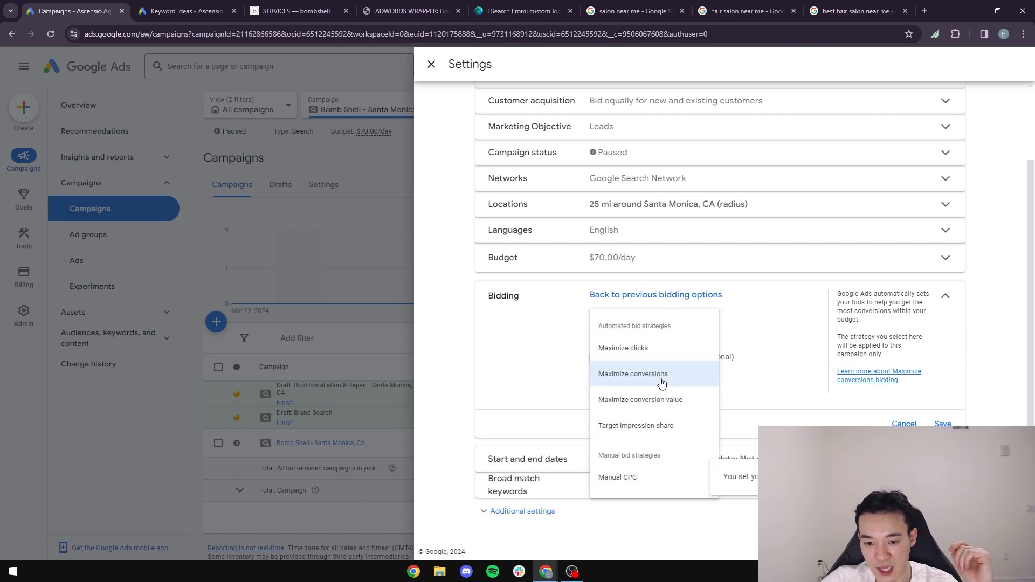
left_click(645, 488)
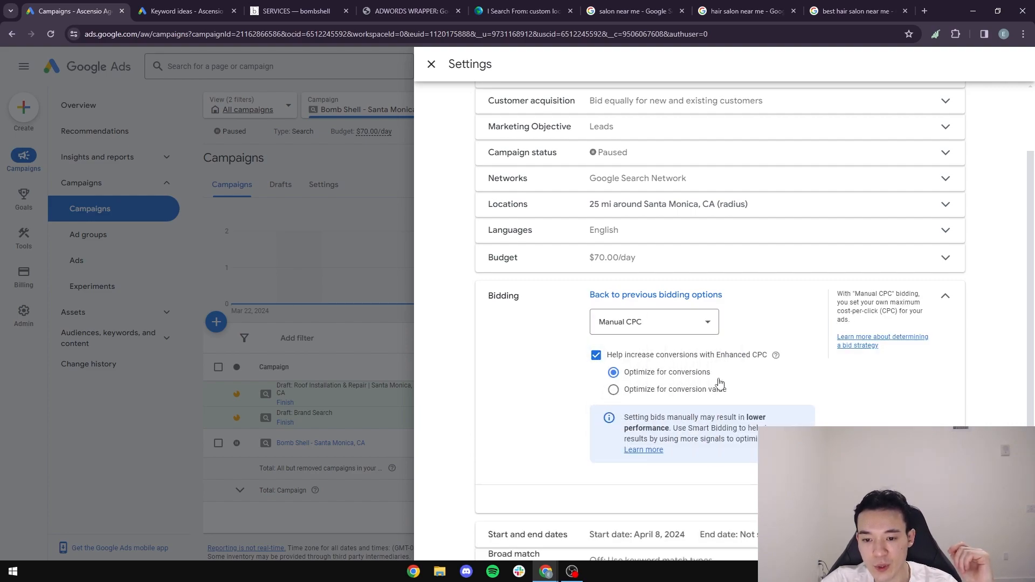
Toggle Enhanced CPC off and back on, leaving it enabled, and collapse Bidding
left_click(596, 356)
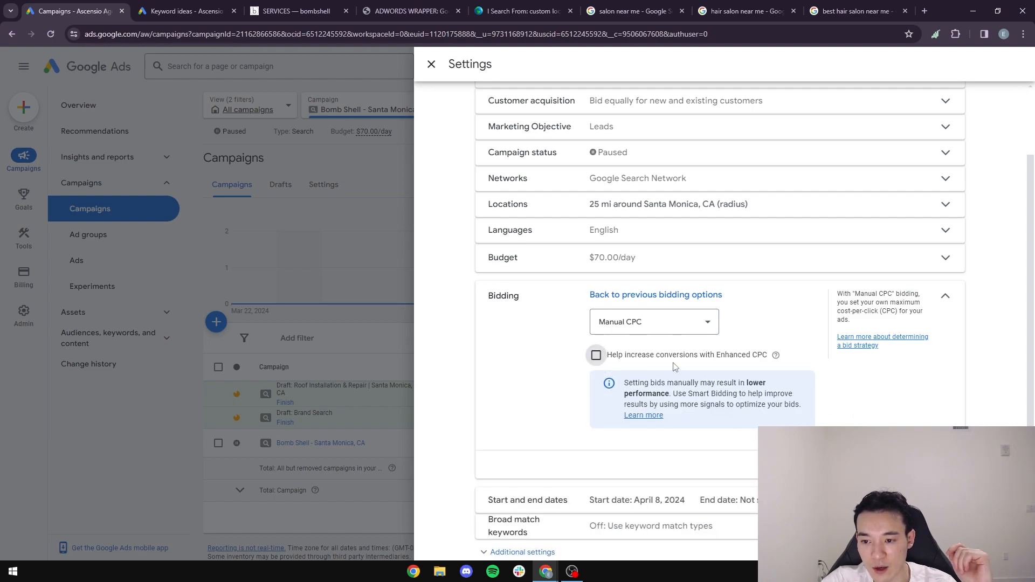
left_click(596, 356)
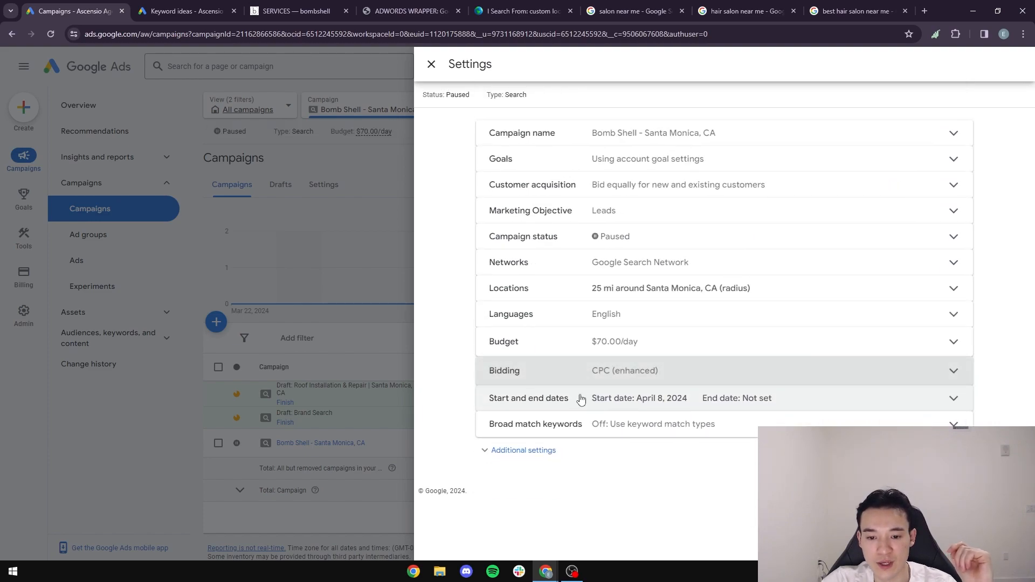
left_click(615, 370)
left_click(595, 403)
left_click(595, 403)
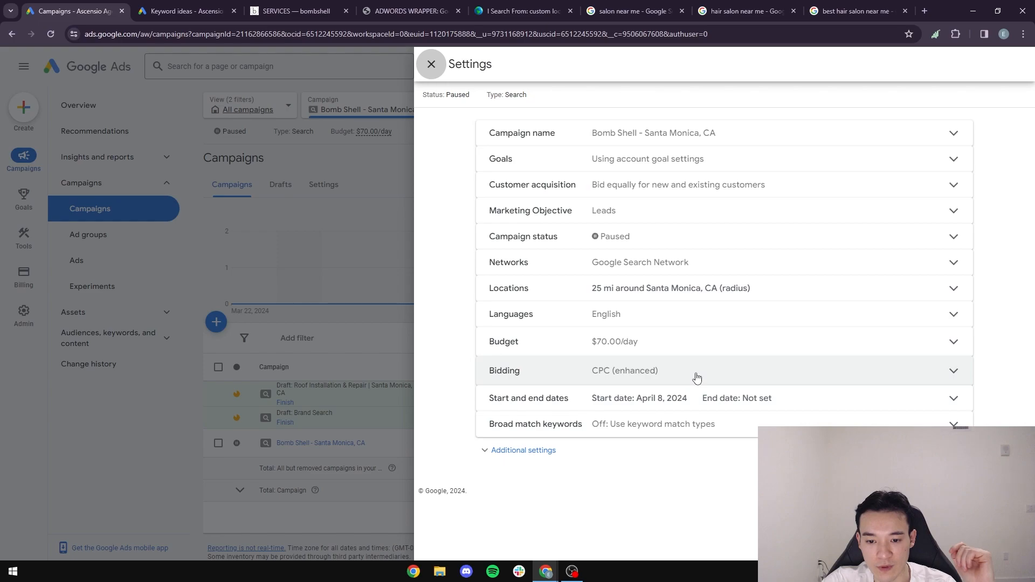
left_click(695, 377)
left_click(906, 488)
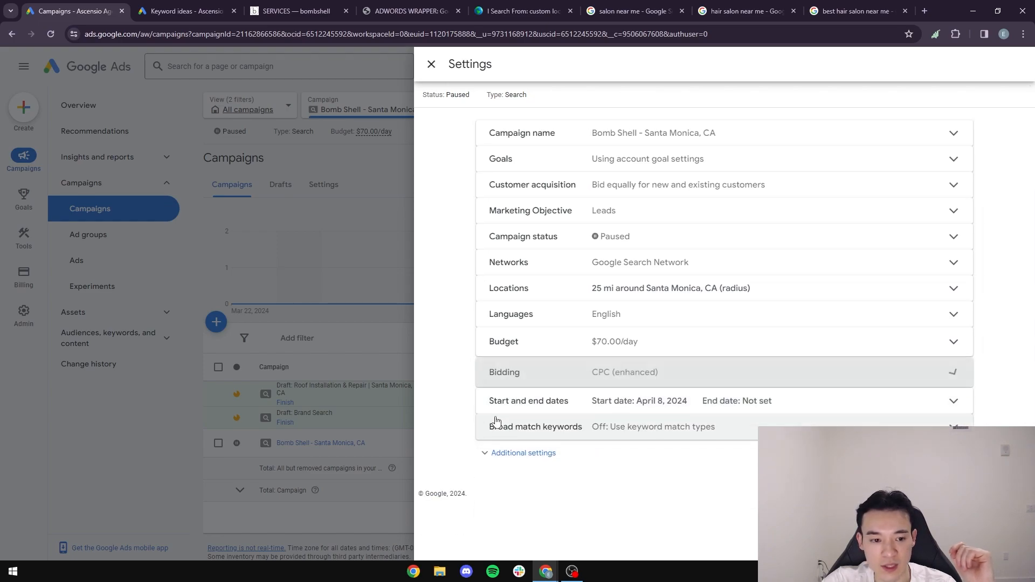
Close campaign settings and go to Ad schedule under Audiences, keywords, and content
left_click(168, 435)
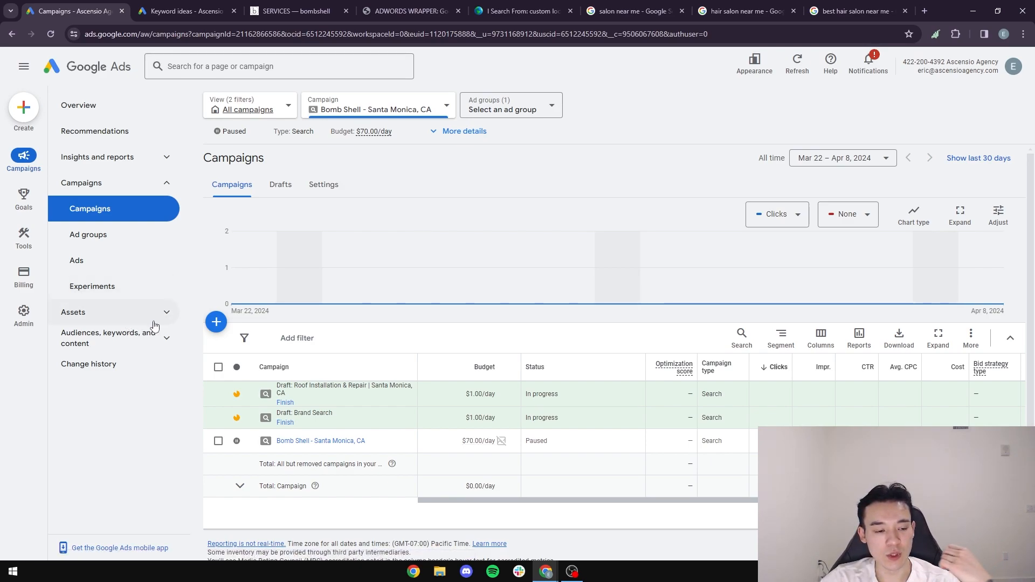
left_click(165, 344)
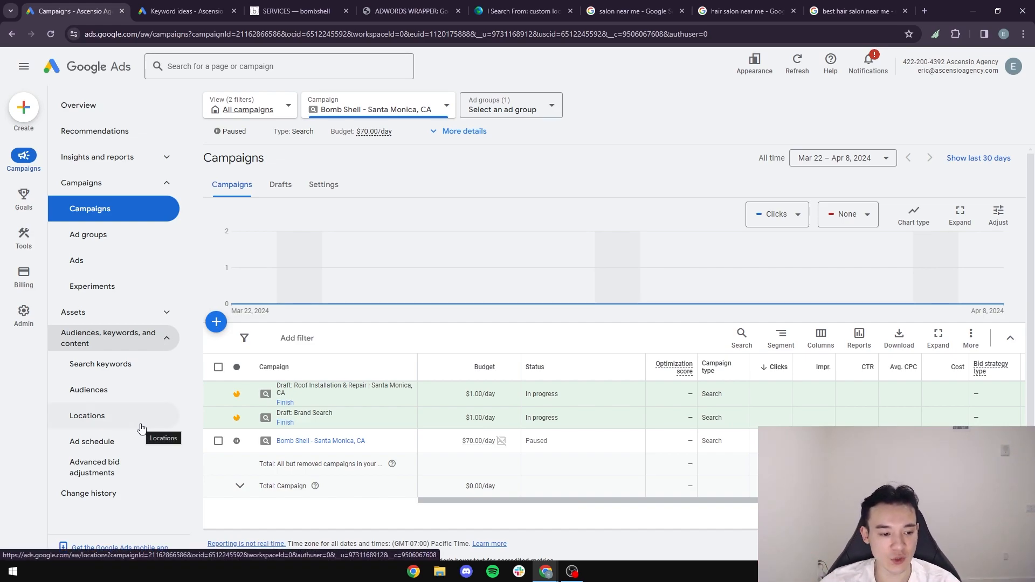
left_click(105, 441)
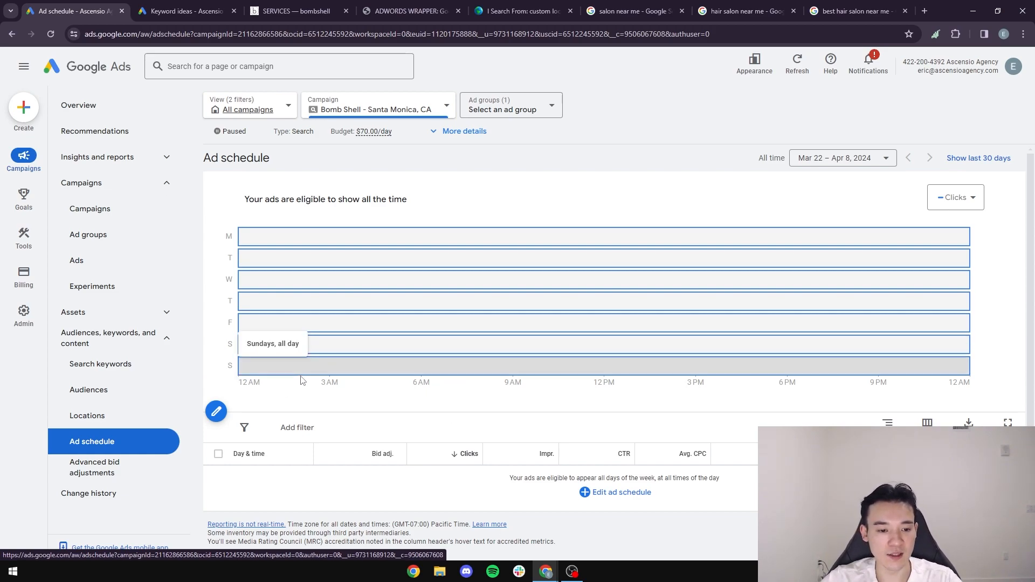
Draft a schedule row for Mondays - Fridays from 9:00 AM to 5:00 PM
left_click(620, 492)
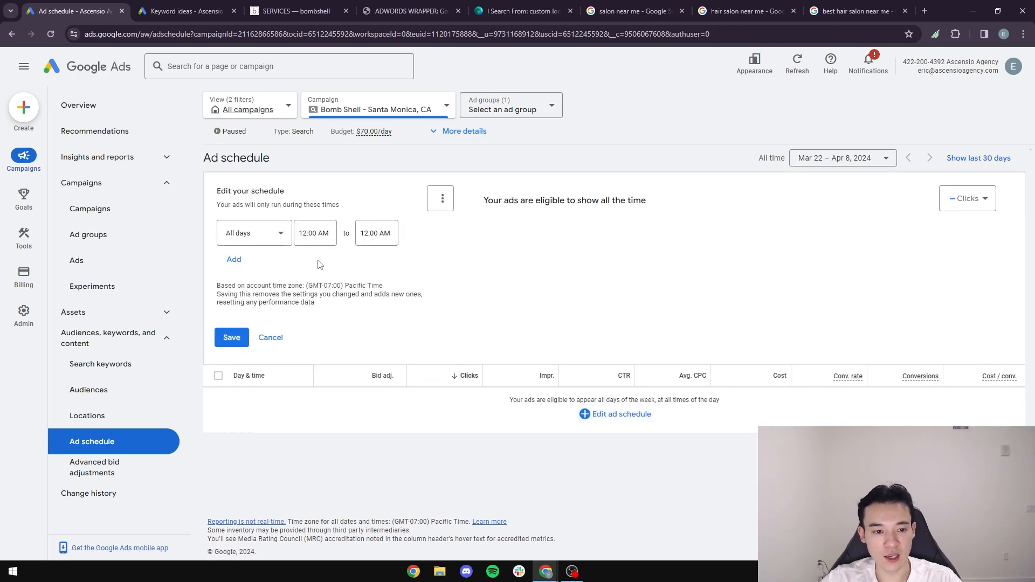
left_click(276, 241)
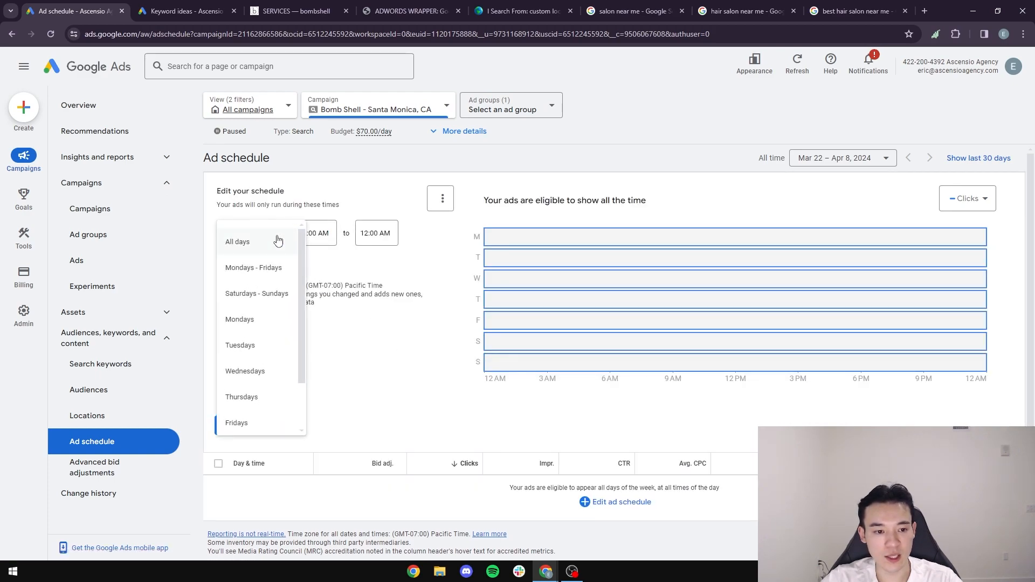
left_click(276, 273)
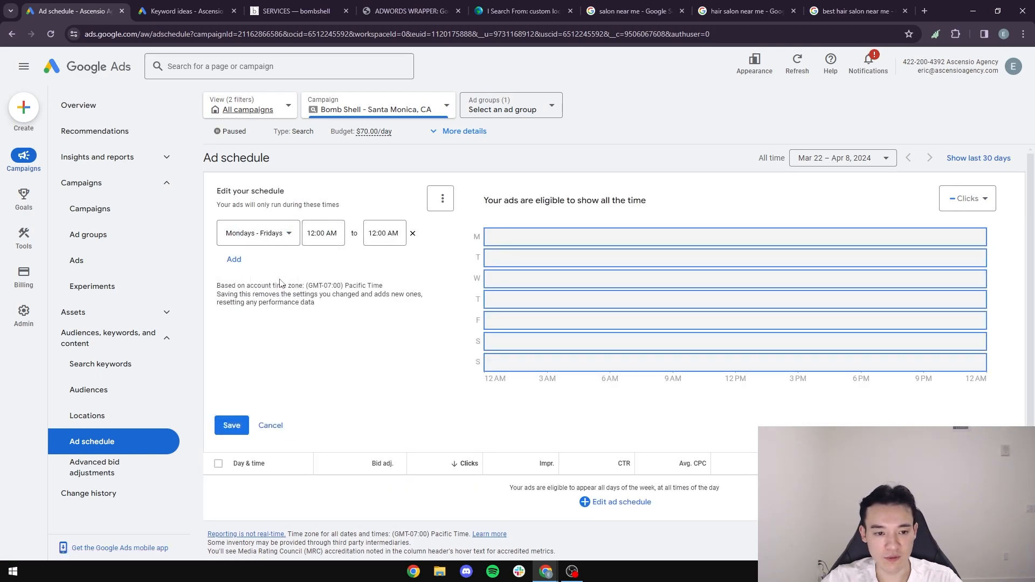
left_click(329, 232)
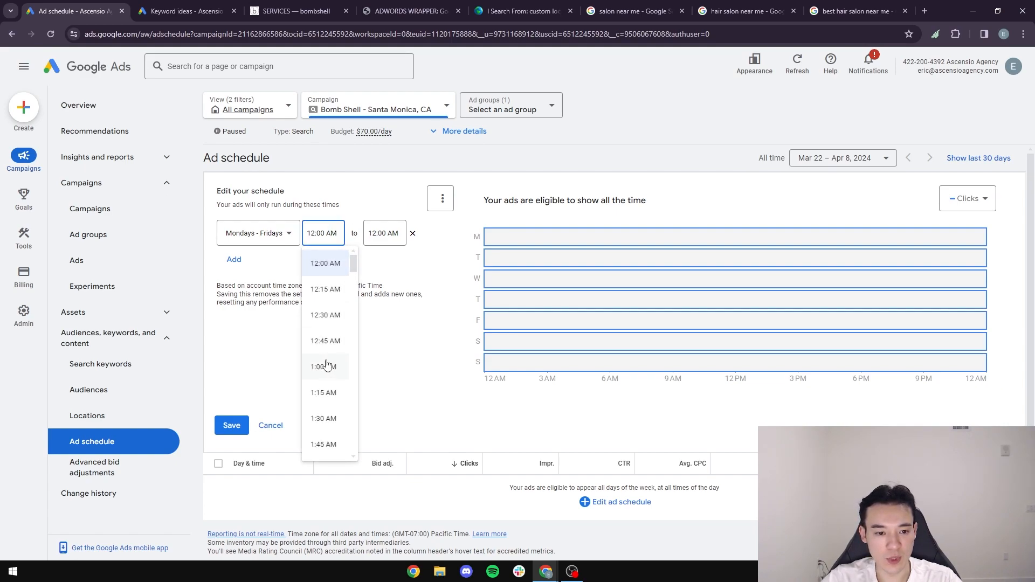
scroll(327, 365, "down", 1)
scroll(327, 365, "down", 10)
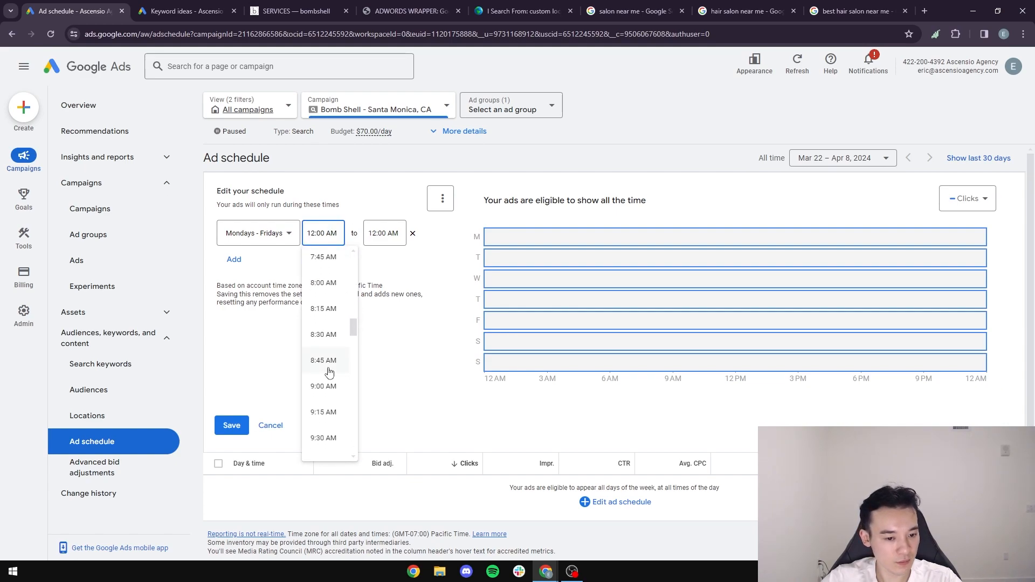
scroll(332, 372, "down", 2)
left_click(329, 333)
left_click(378, 232)
scroll(404, 338, "down", 20)
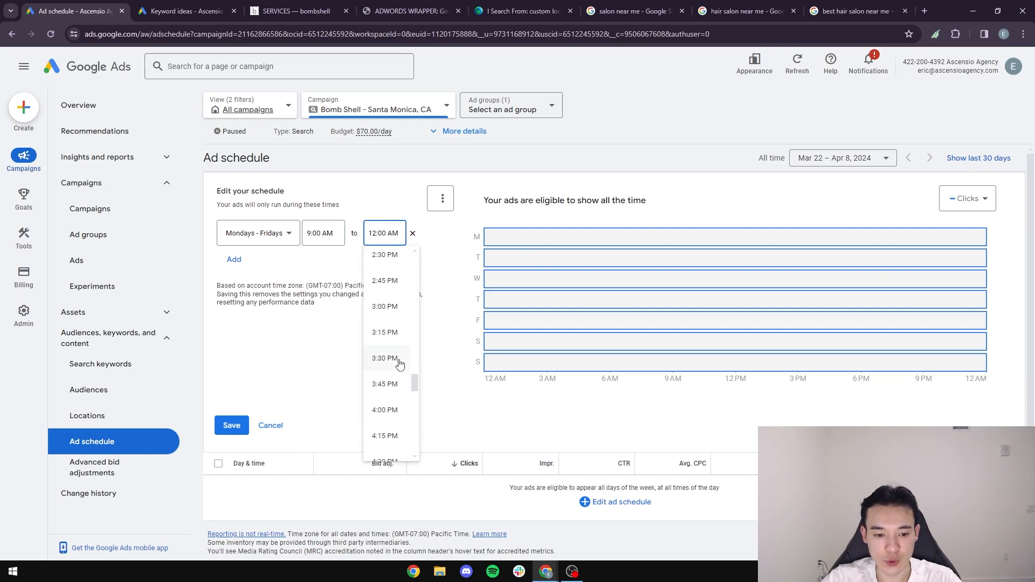
scroll(394, 374, "up", 2)
left_click(386, 330)
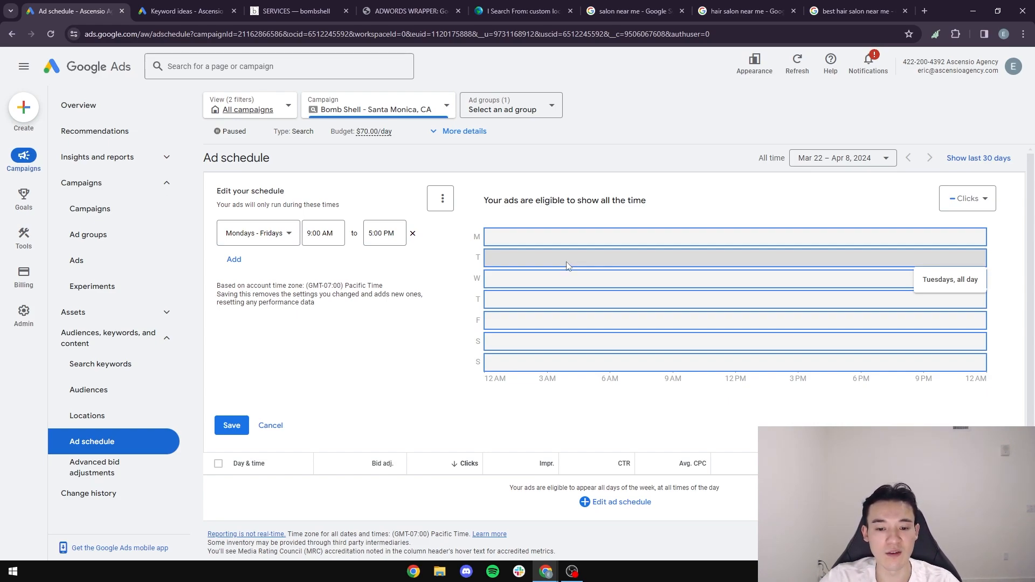
Recheck the start time and day range, keeping Mondays - Fridays
left_click(322, 233)
left_click(237, 240)
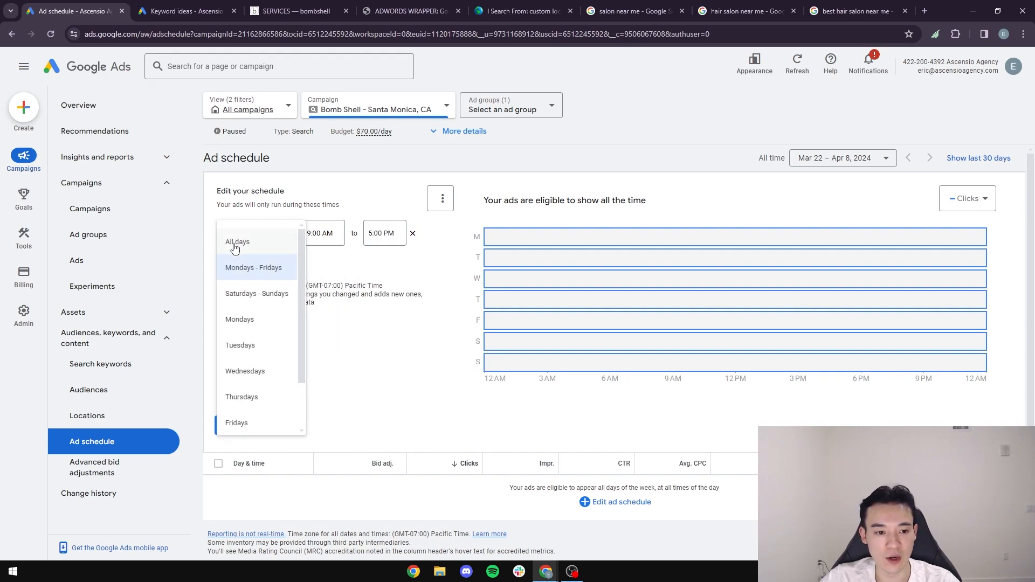
scroll(248, 339, "down", 2)
left_click(407, 371)
left_click(253, 233)
scroll(259, 266, "up", 1)
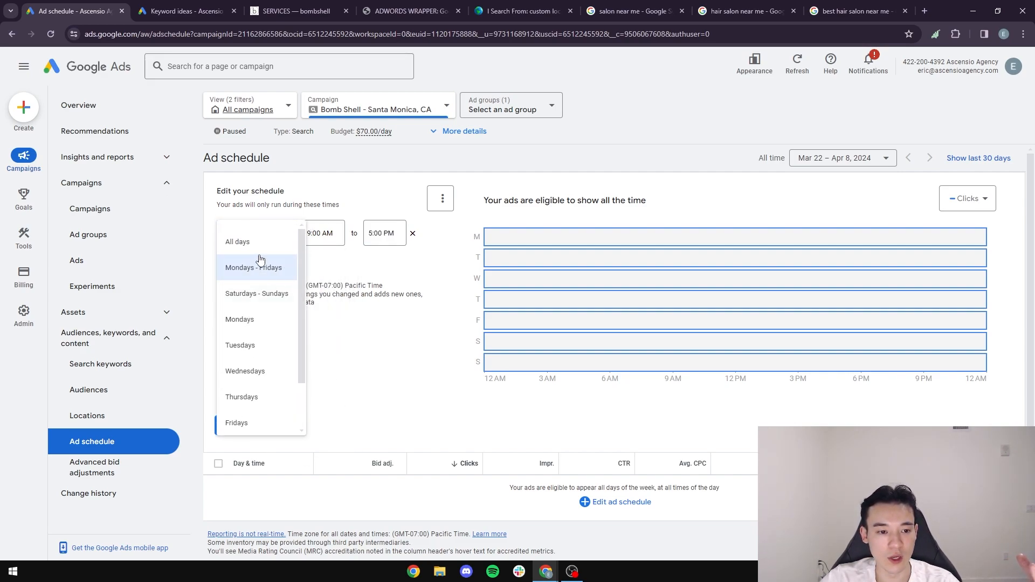
left_click(363, 324)
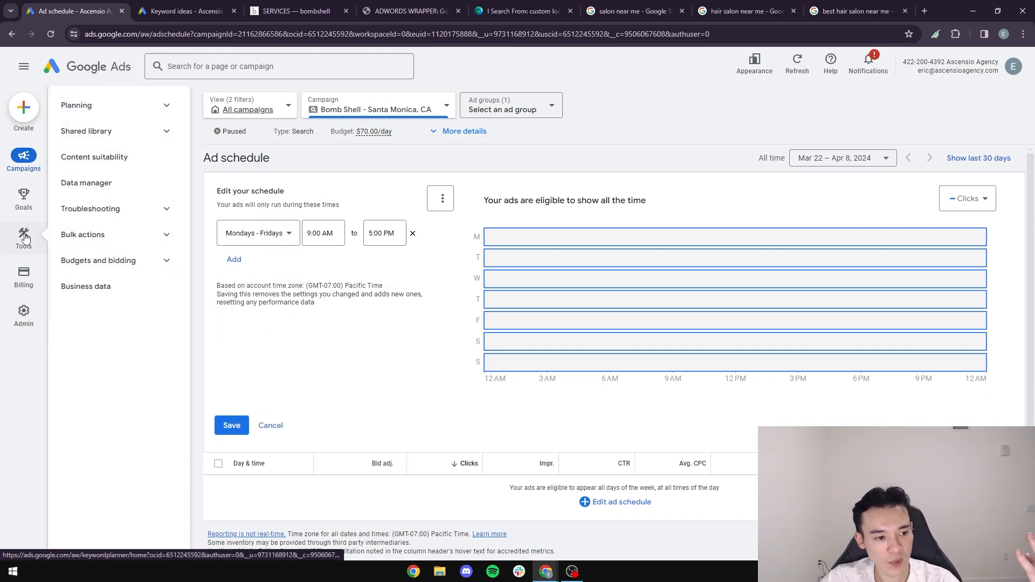
Go to Tools > Shared library > Exclusion lists and dismiss the notification banner
left_click(24, 237)
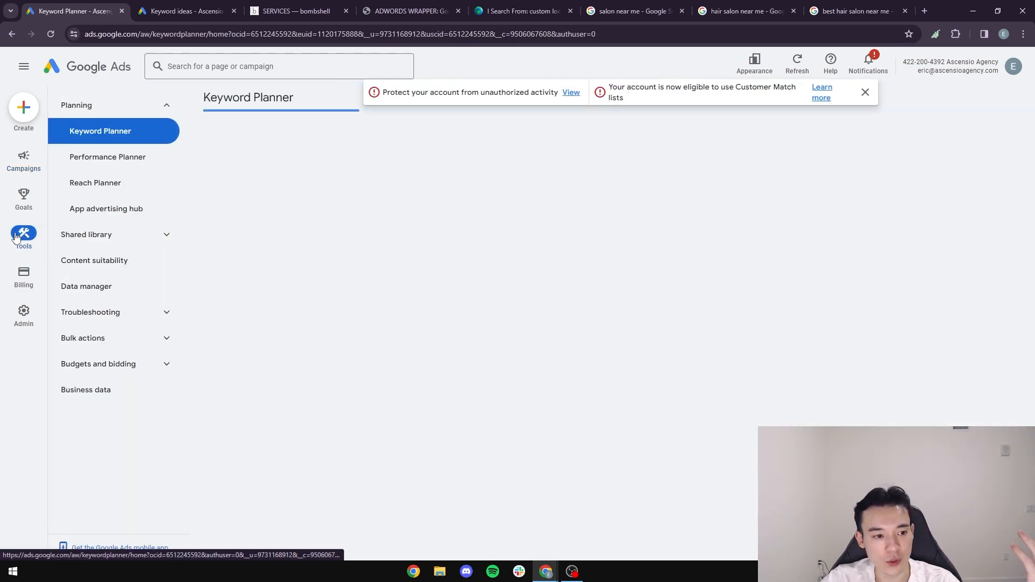
left_click(163, 343)
left_click(163, 344)
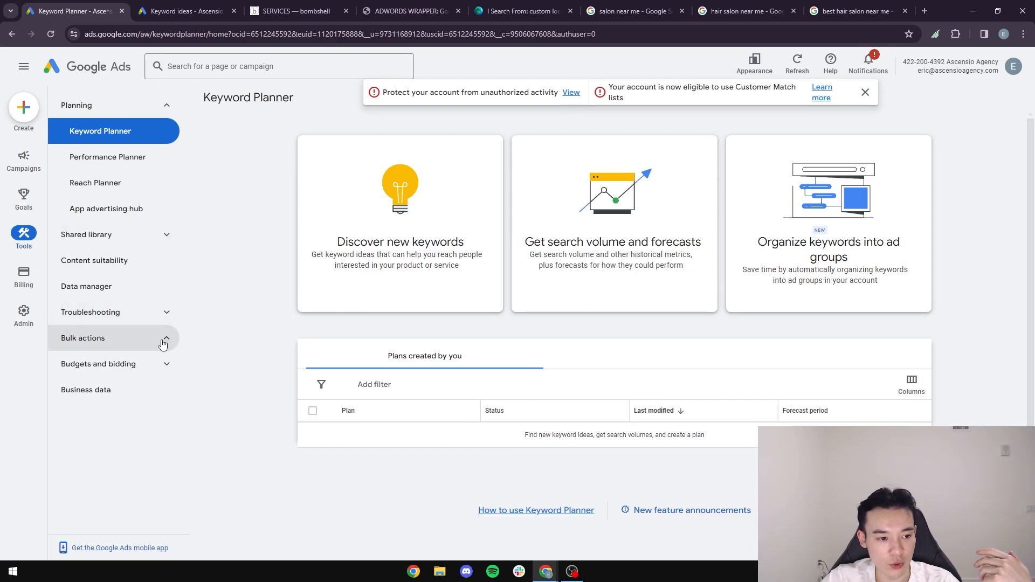
left_click(161, 240)
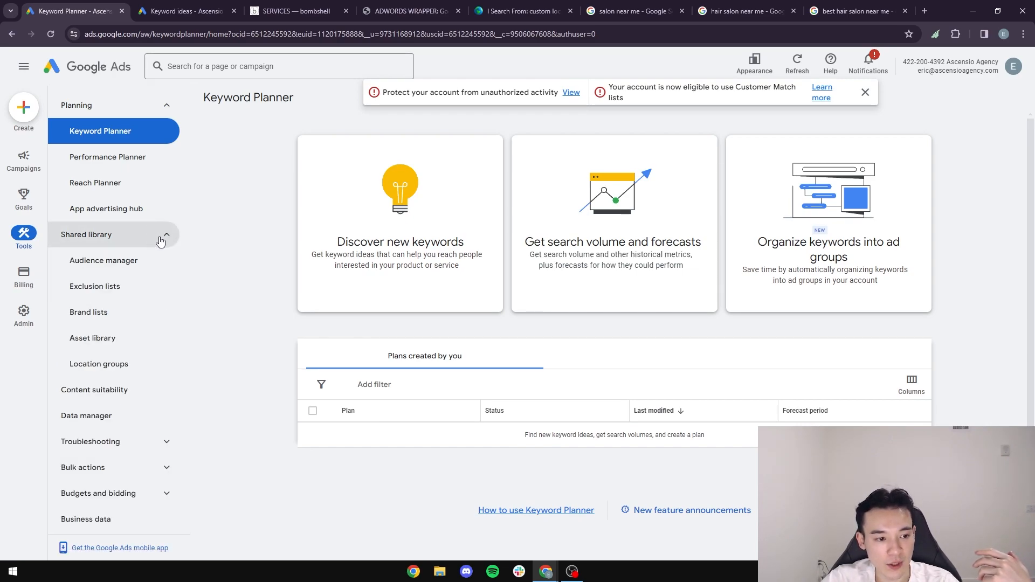
left_click(116, 294)
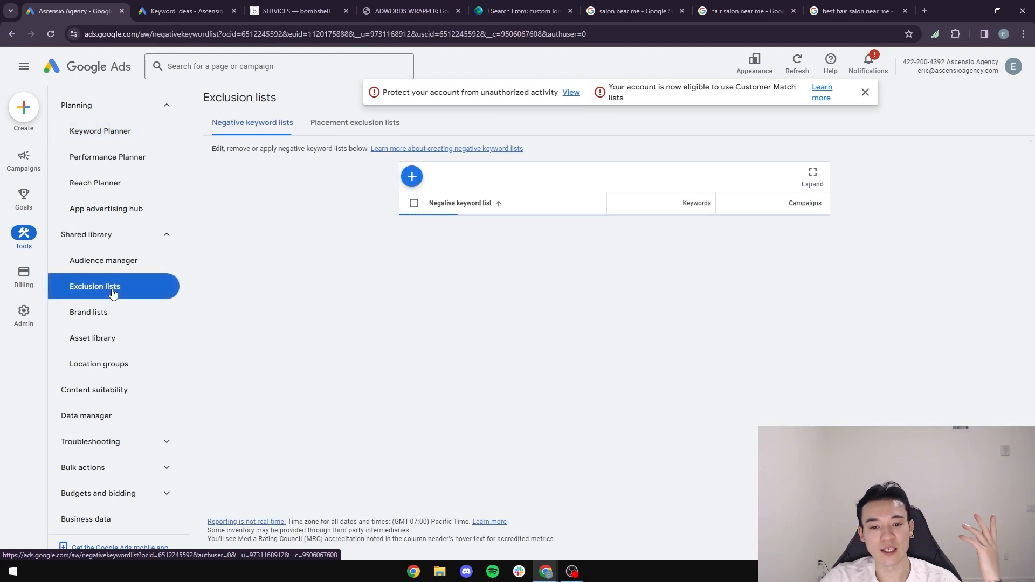
left_click(866, 92)
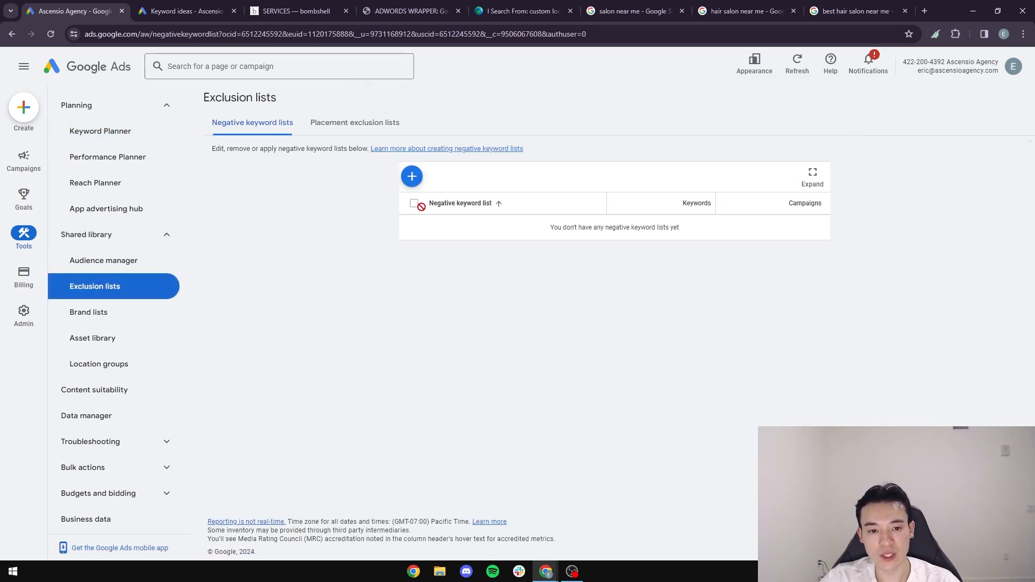
Create a new negative keyword list with applying, job, application, hiring and intern
left_click(411, 178)
left_click(497, 299)
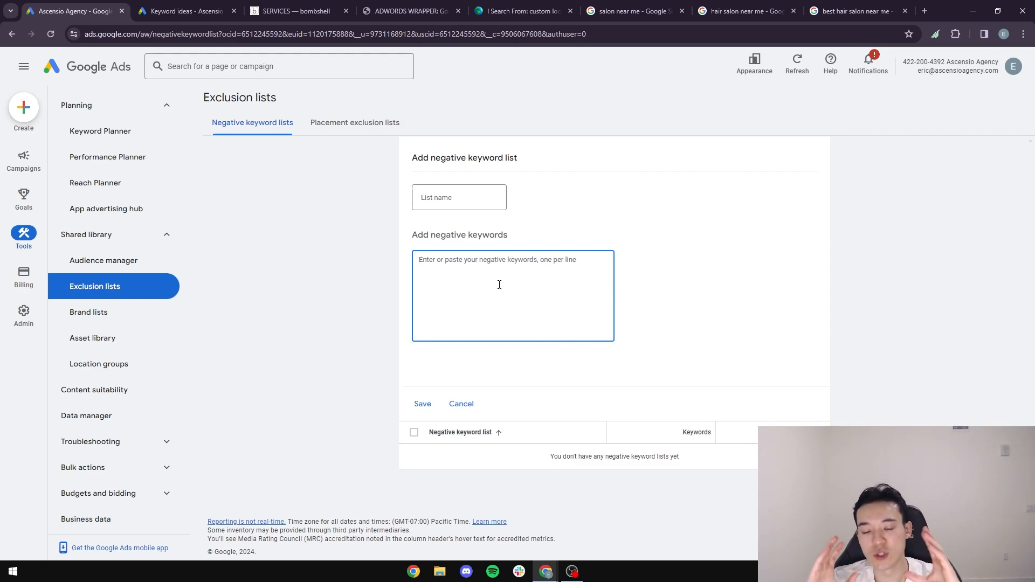
type("applying")
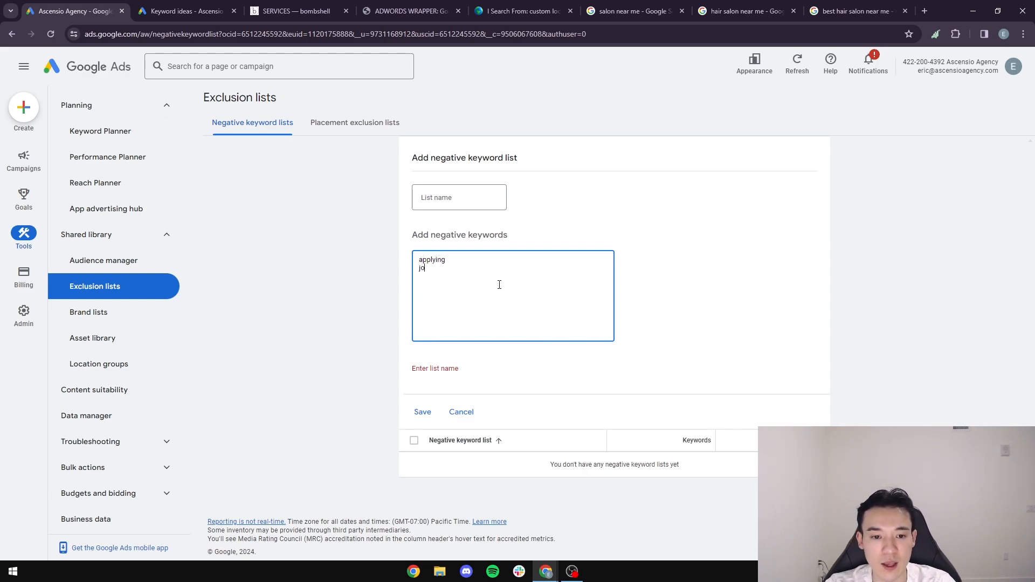
type("res")
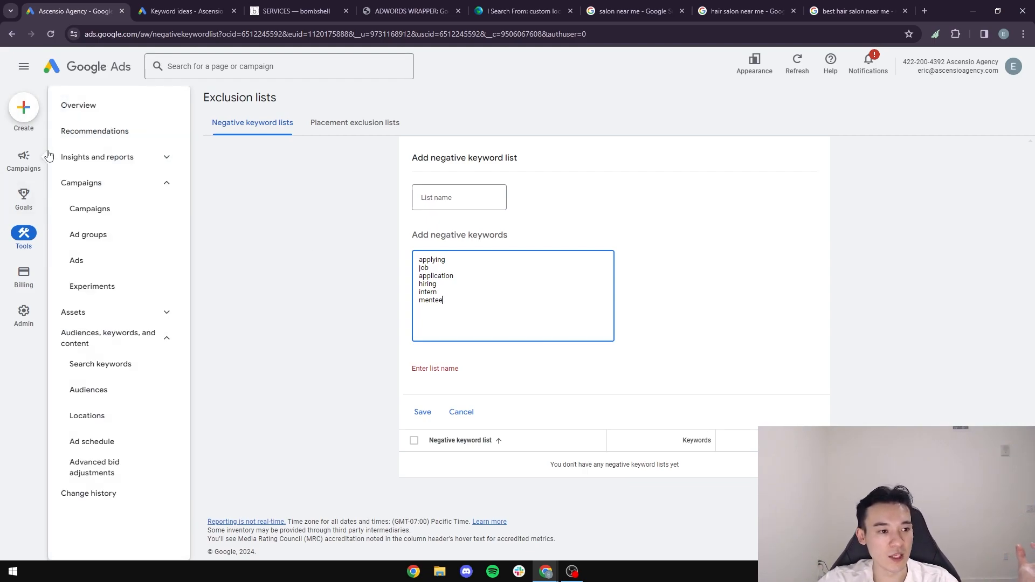
Return to Campaigns and scroll through the Bomb Shell campaign Overview
left_click(27, 174)
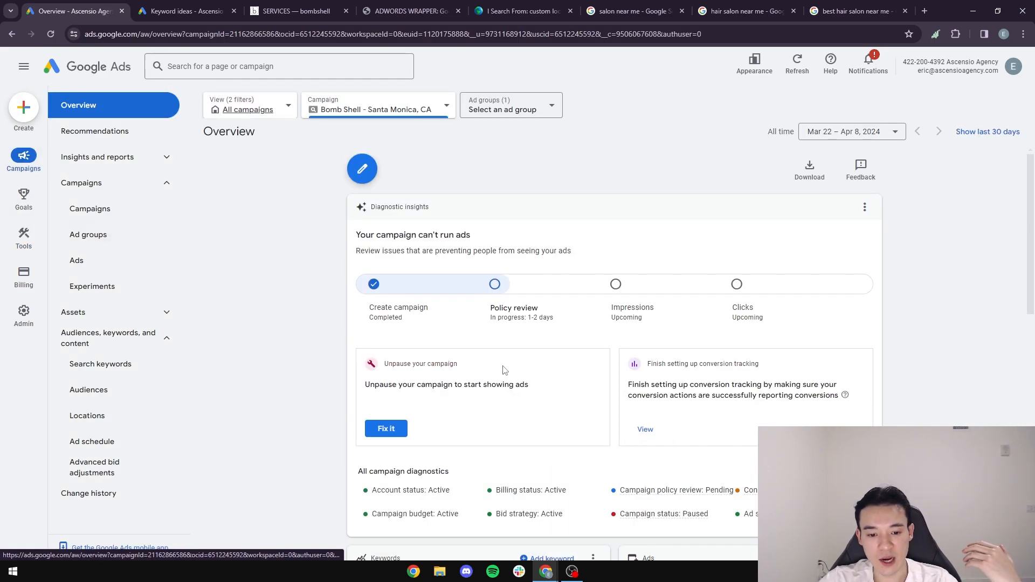
scroll(510, 390, "down", 5)
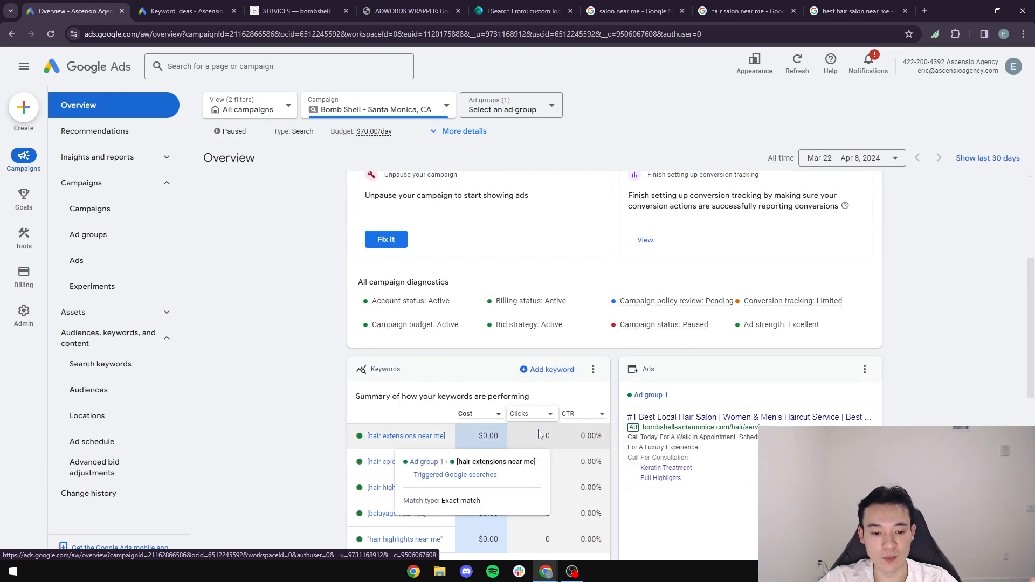
scroll(379, 450, "down", 3)
scroll(485, 393, "up", 4)
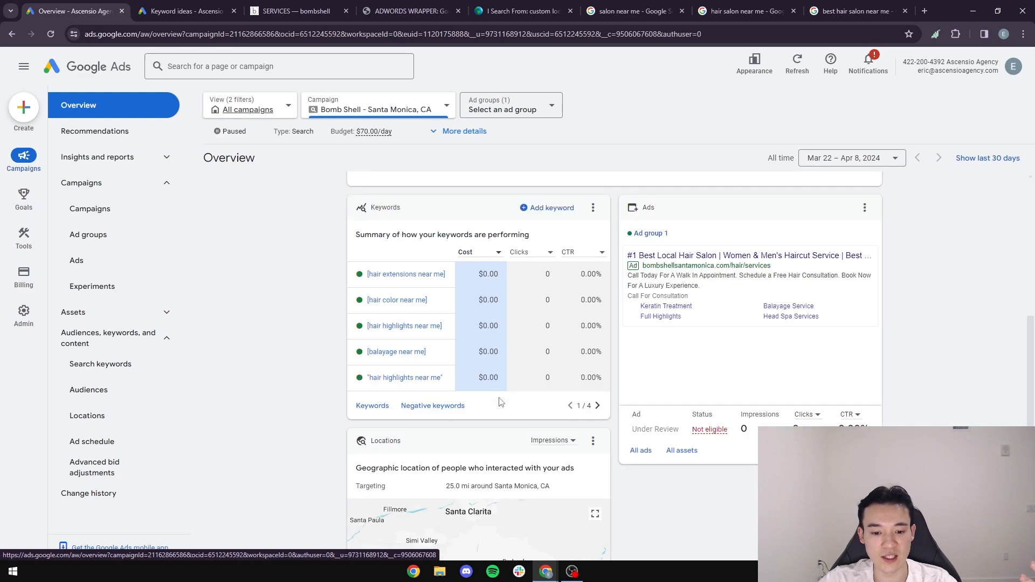